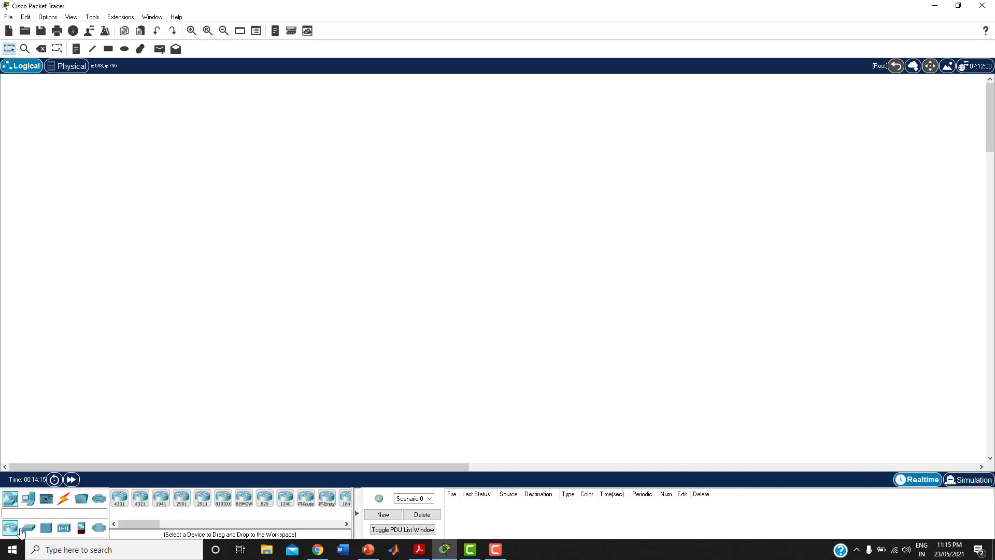
# Step: Place three 1941 routers in a triangle in the workspace, with the second one above and between the other two
pyautogui.click(160, 501)
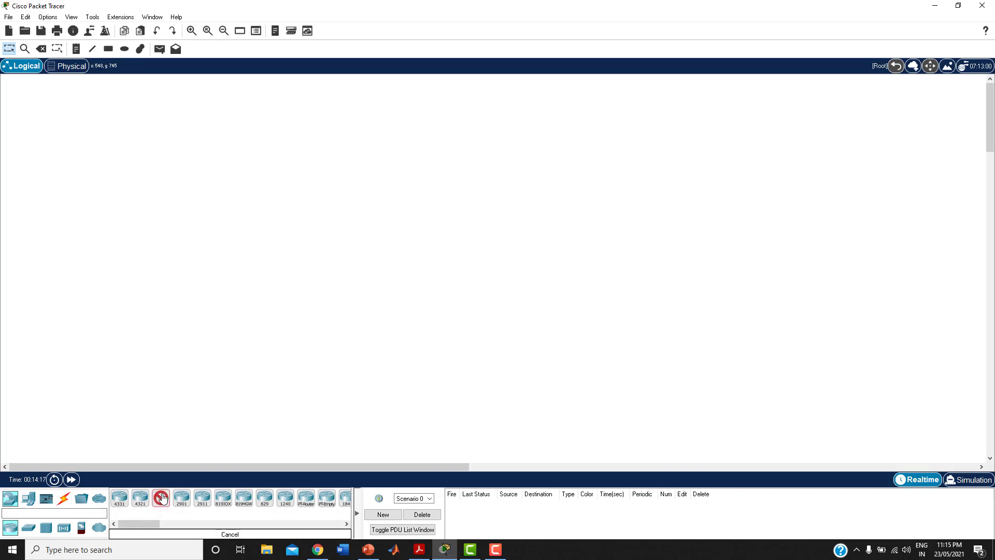
pyautogui.click(263, 219)
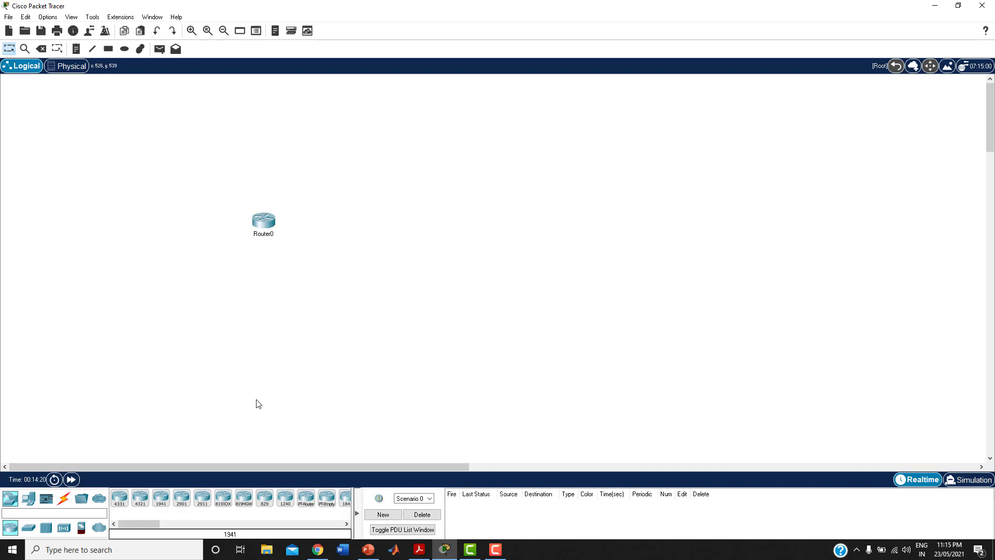
pyautogui.click(161, 497)
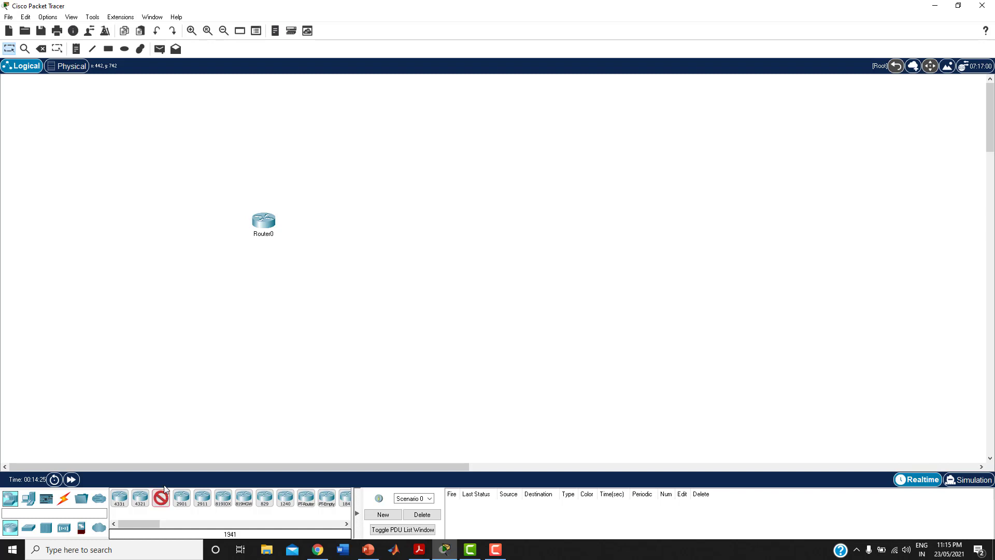
pyautogui.click(351, 140)
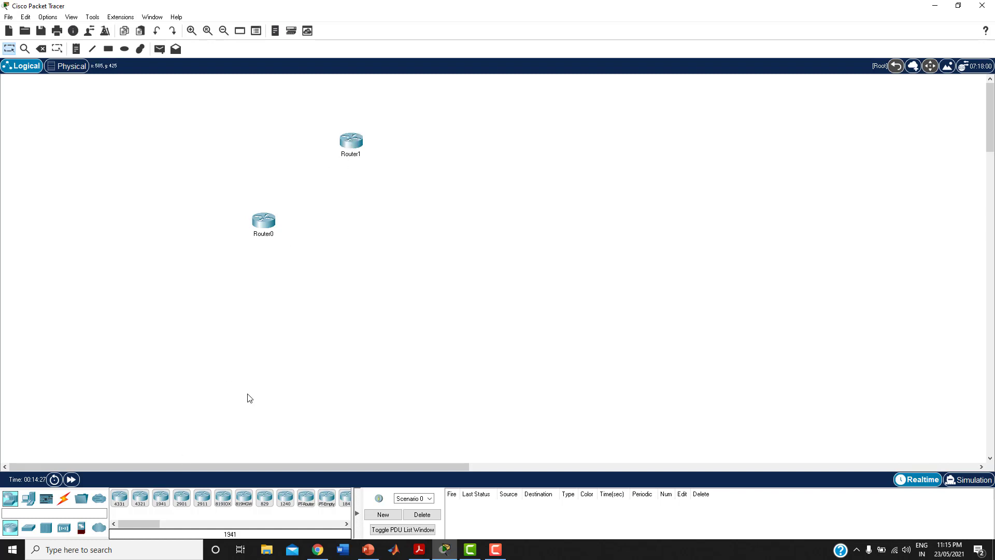
pyautogui.click(160, 501)
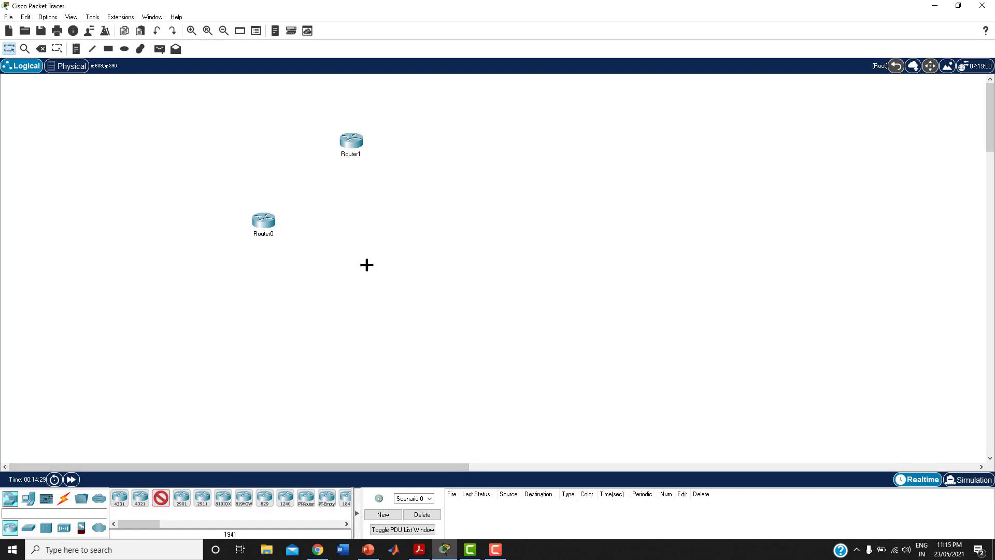
pyautogui.click(421, 220)
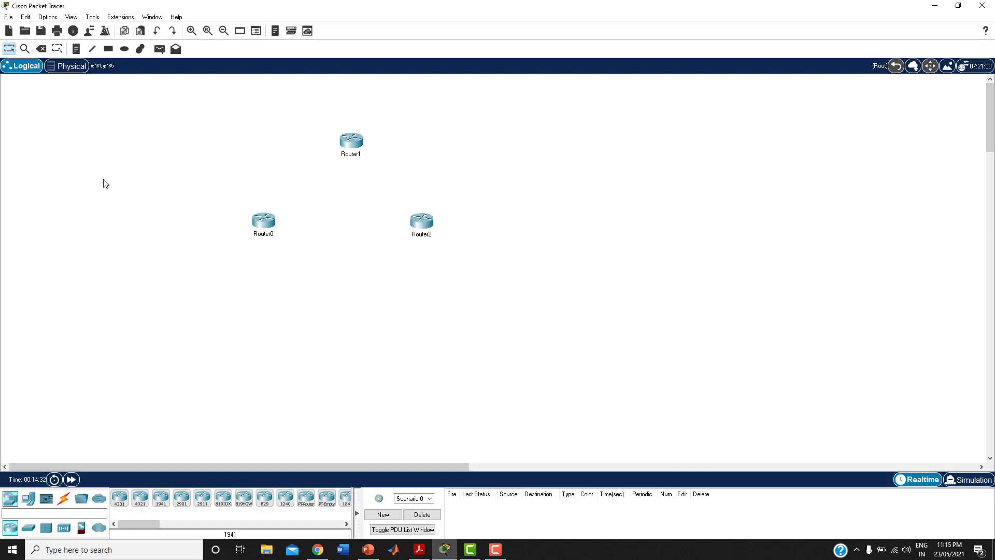
# Step: Move Router0 slightly closer to Router2 so that the three routers form a more even triangle
pyautogui.click(191, 30)
pyautogui.click(191, 30)
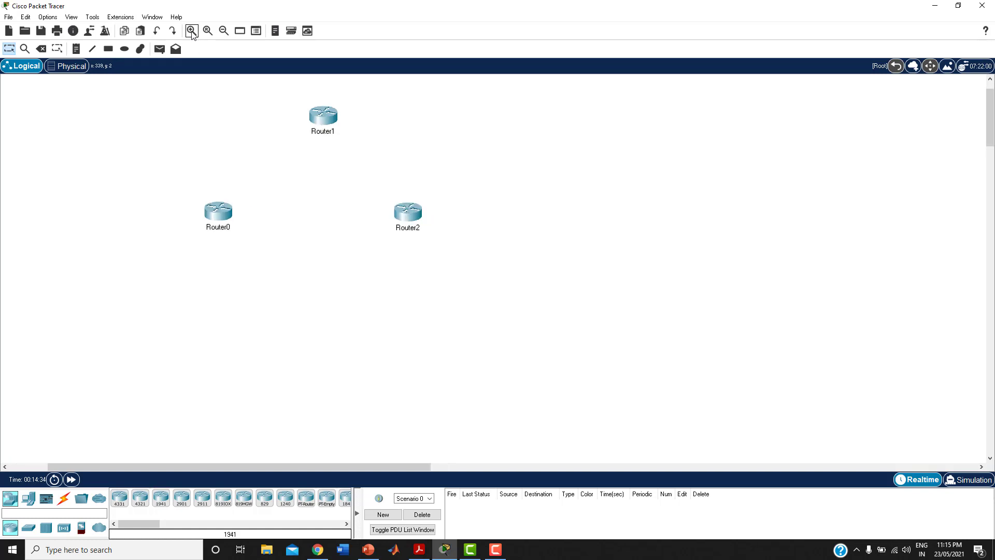
pyautogui.click(191, 32)
pyautogui.moveTo(280, 229); pyautogui.dragTo(423, 317)
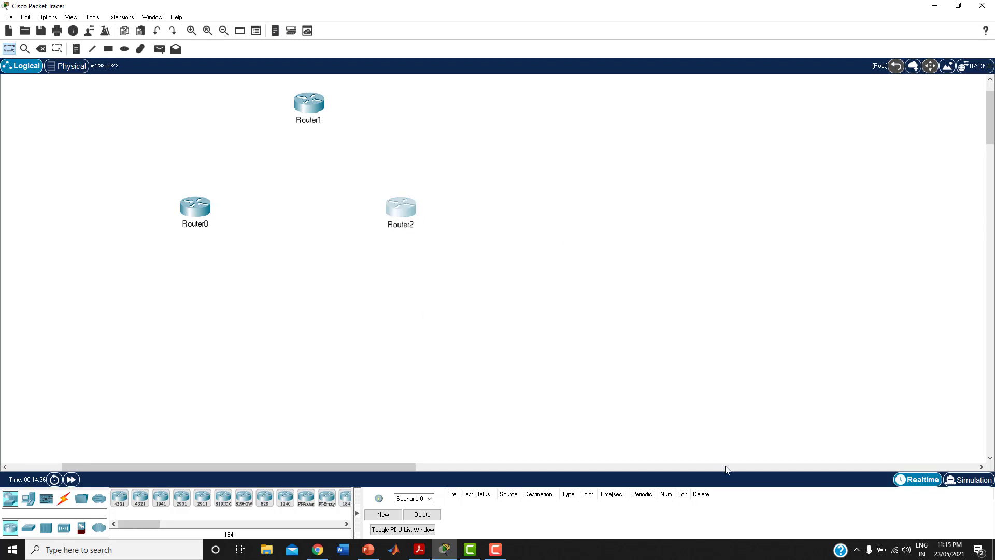
pyautogui.moveTo(398, 466); pyautogui.dragTo(335, 465)
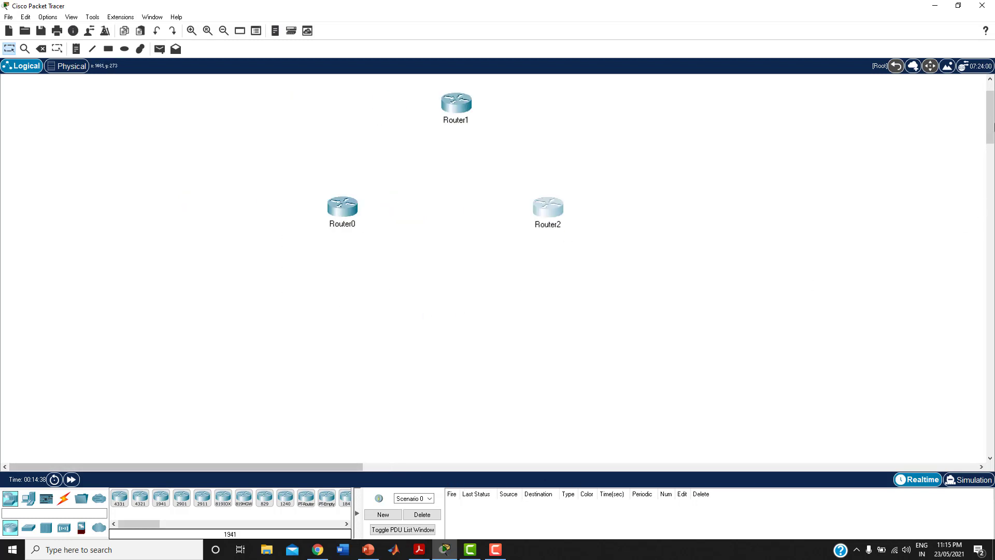
pyautogui.moveTo(991, 102); pyautogui.dragTo(992, 116)
pyautogui.click(196, 34)
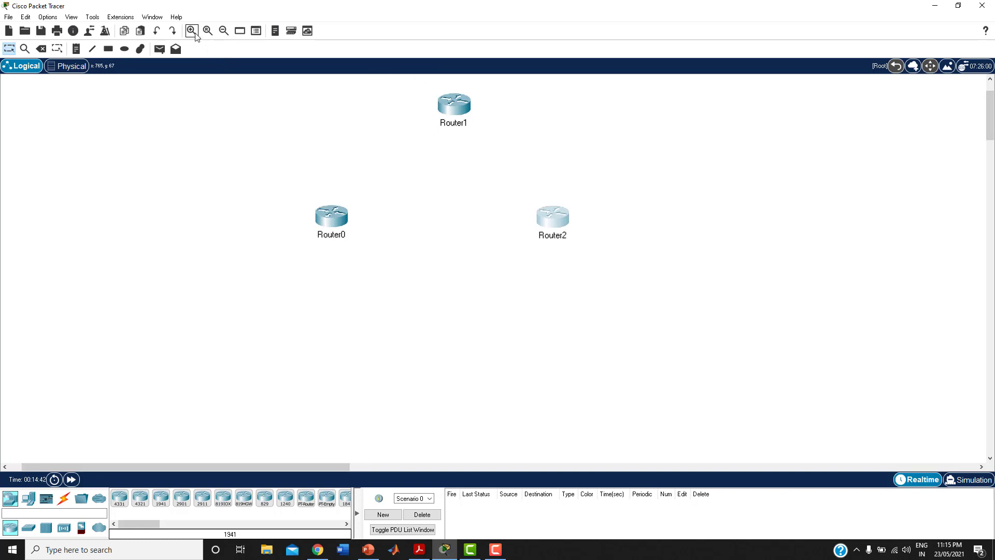
pyautogui.click(195, 35)
pyautogui.moveTo(991, 129); pyautogui.dragTo(991, 124)
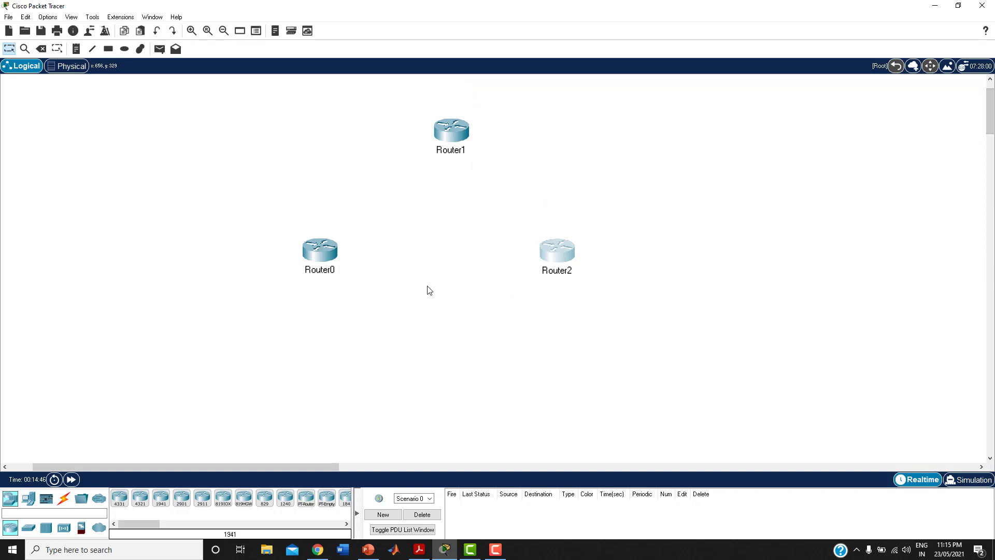
pyautogui.moveTo(327, 256); pyautogui.dragTo(344, 255)
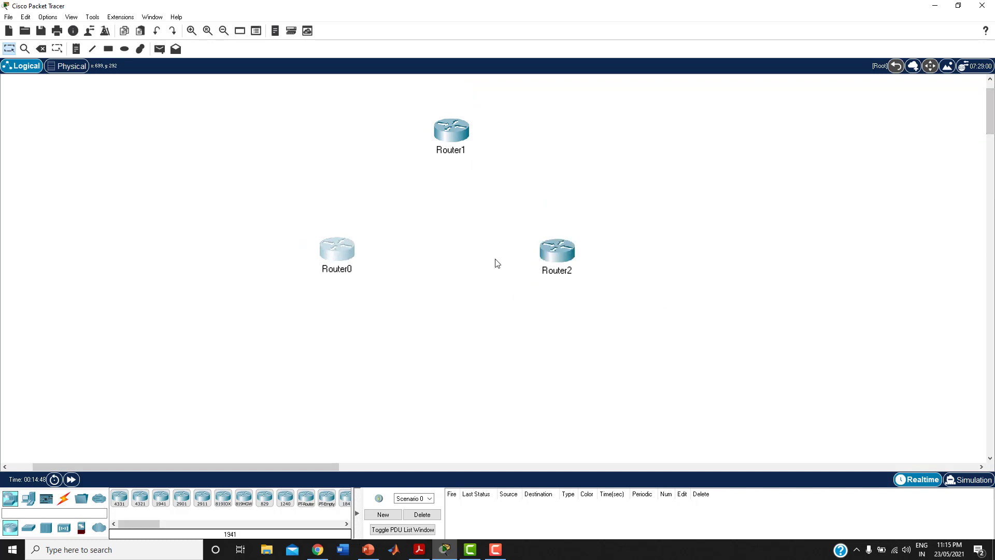
pyautogui.click(477, 369)
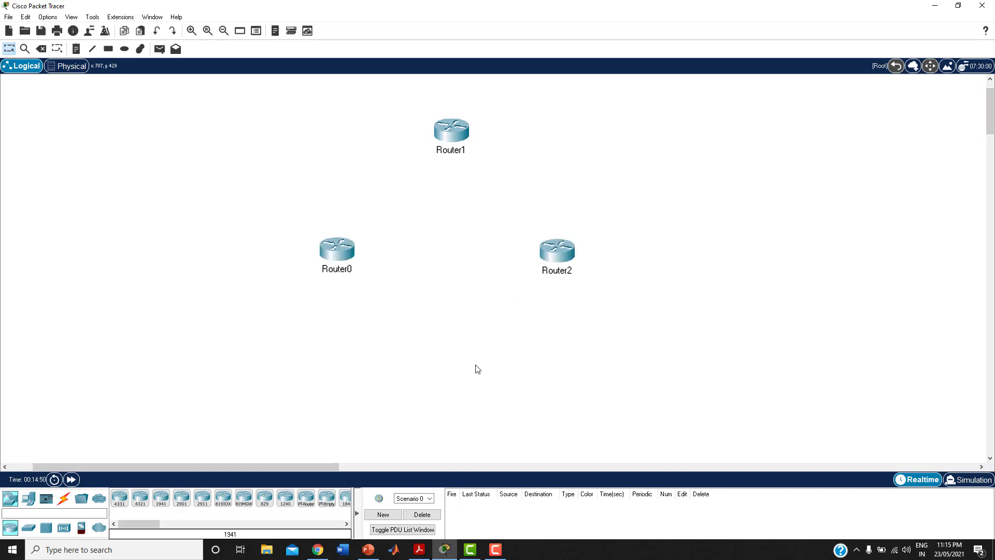
# Step: Place one 2960 switch below Router0 and another below Router2, and adjust their positions beneath the routers
pyautogui.click(29, 530)
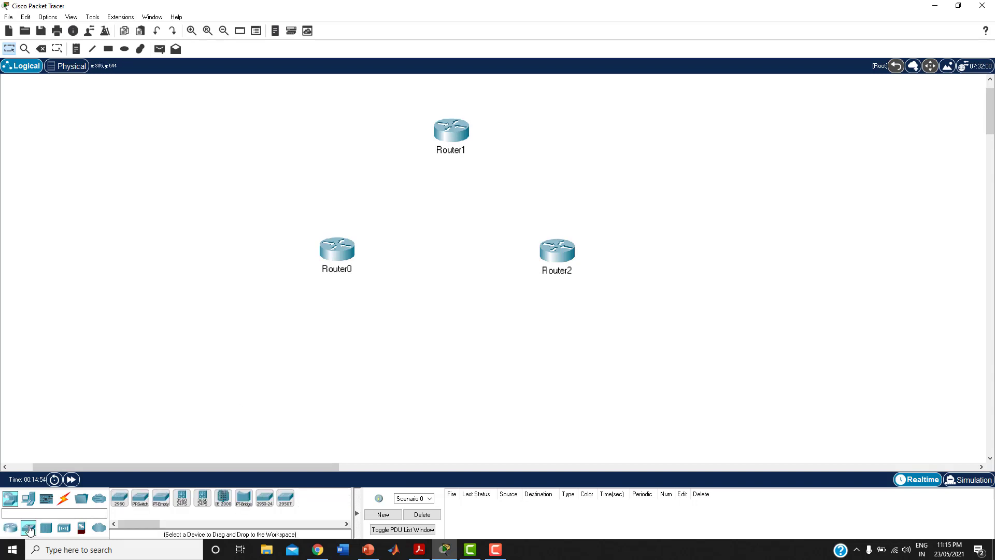
pyautogui.click(120, 498)
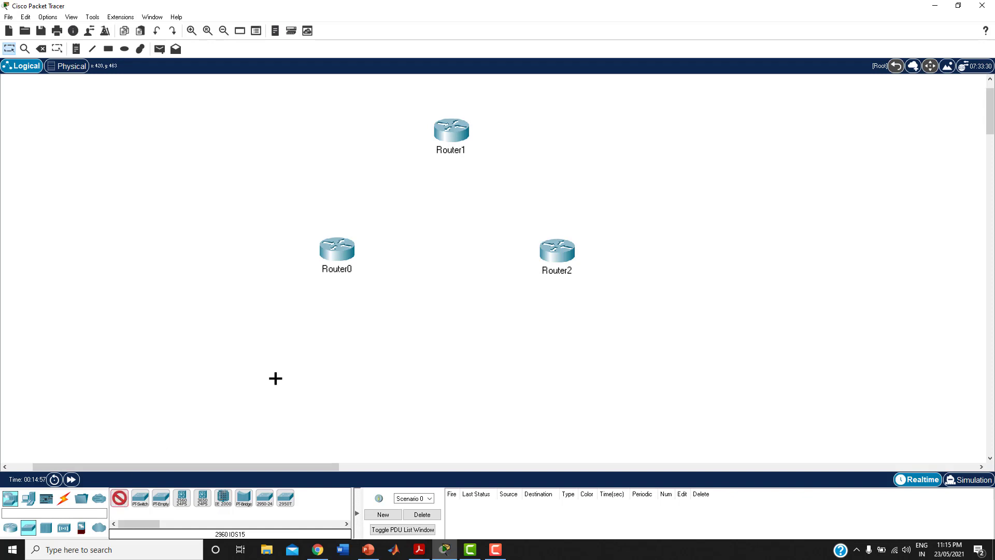
pyautogui.click(330, 333)
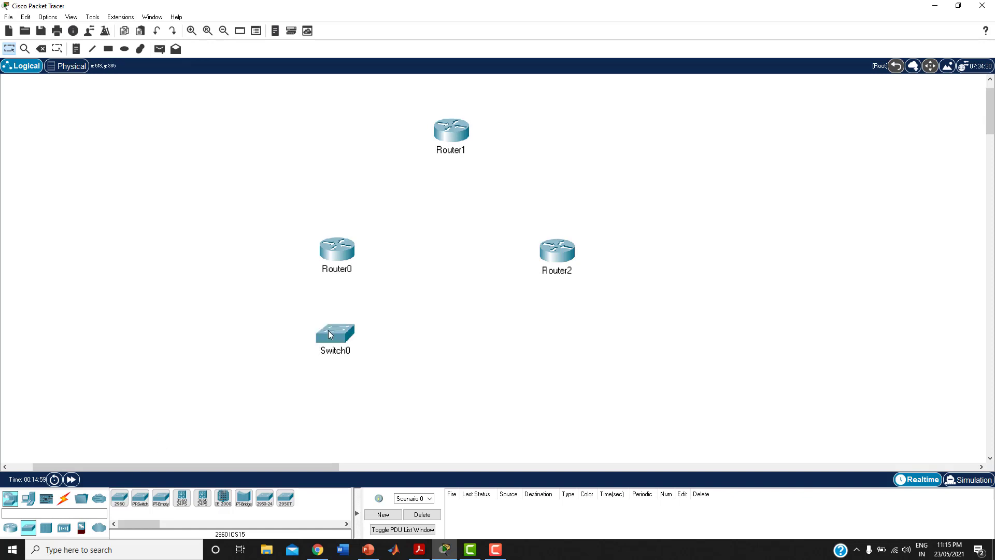
pyautogui.click(120, 497)
pyautogui.click(565, 331)
pyautogui.moveTo(338, 344); pyautogui.dragTo(334, 346)
pyautogui.click(567, 346)
pyautogui.moveTo(567, 346); pyautogui.dragTo(563, 342)
pyautogui.click(507, 397)
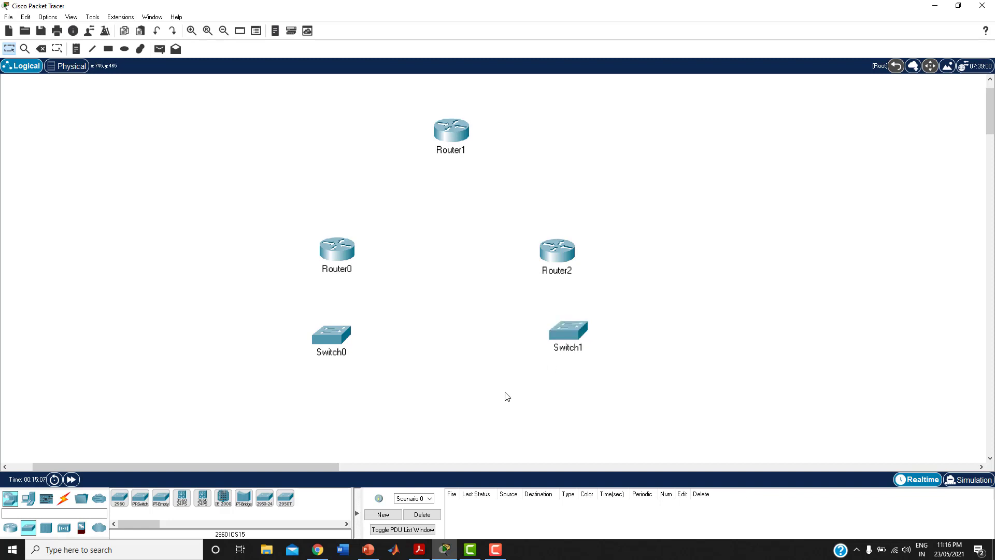
# Step: Add a PC on the outer side of Switch1 and a server on the outer side of Switch0, level with the switches
pyautogui.click(28, 501)
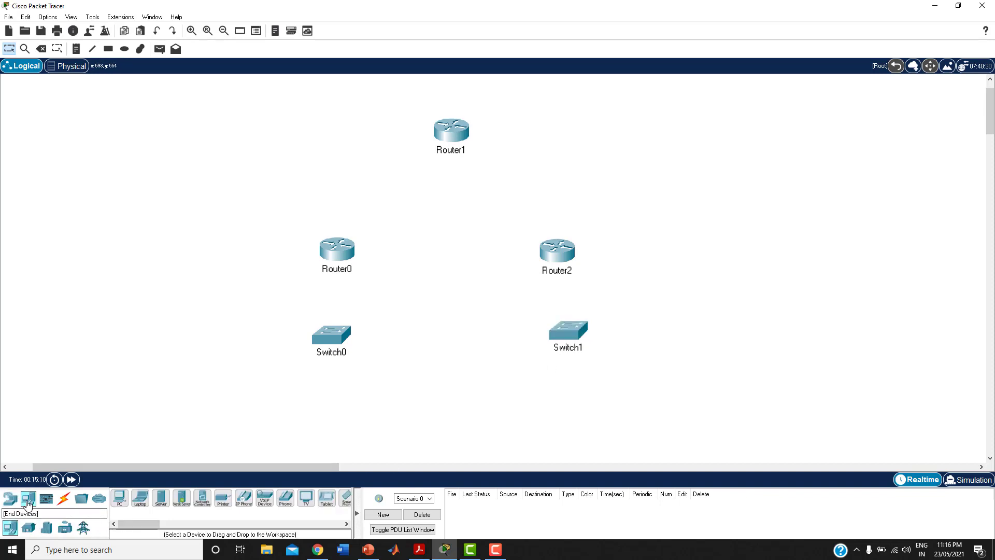
pyautogui.click(122, 503)
pyautogui.click(786, 324)
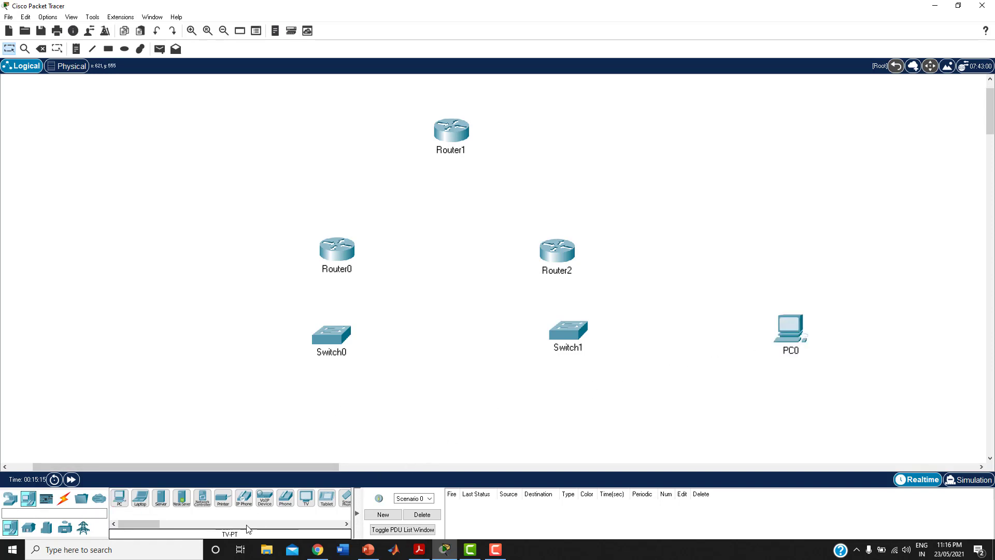
pyautogui.click(160, 502)
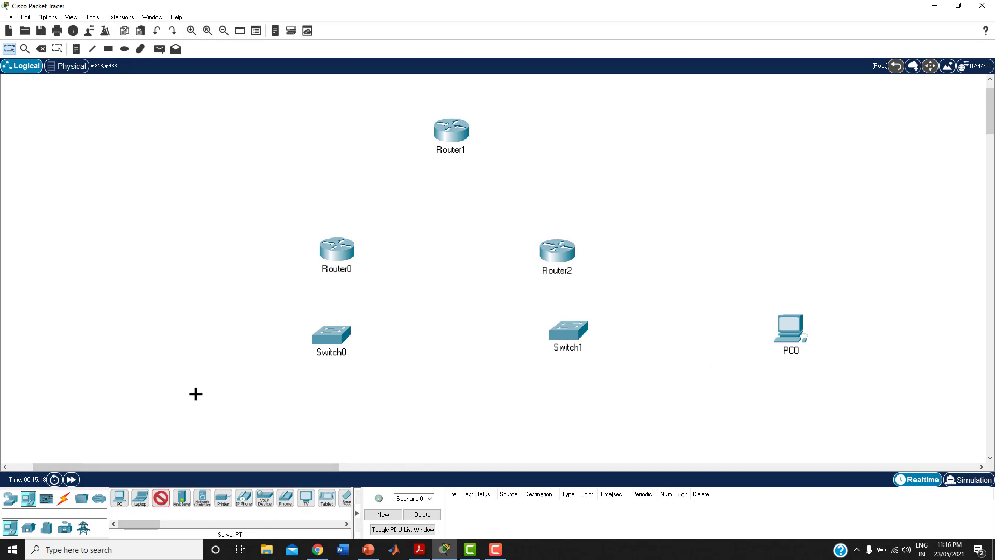
pyautogui.click(149, 349)
pyautogui.moveTo(148, 350); pyautogui.dragTo(150, 333)
pyautogui.click(322, 409)
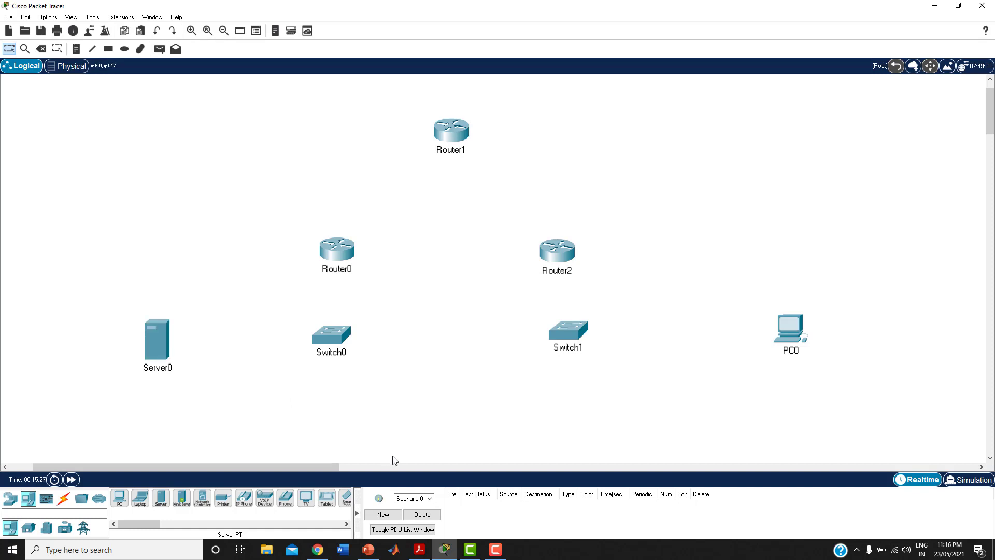
# Step: Connect Server0 to Switch0 and Switch0 to Router0 using the automatically chosen connection type
pyautogui.click(60, 503)
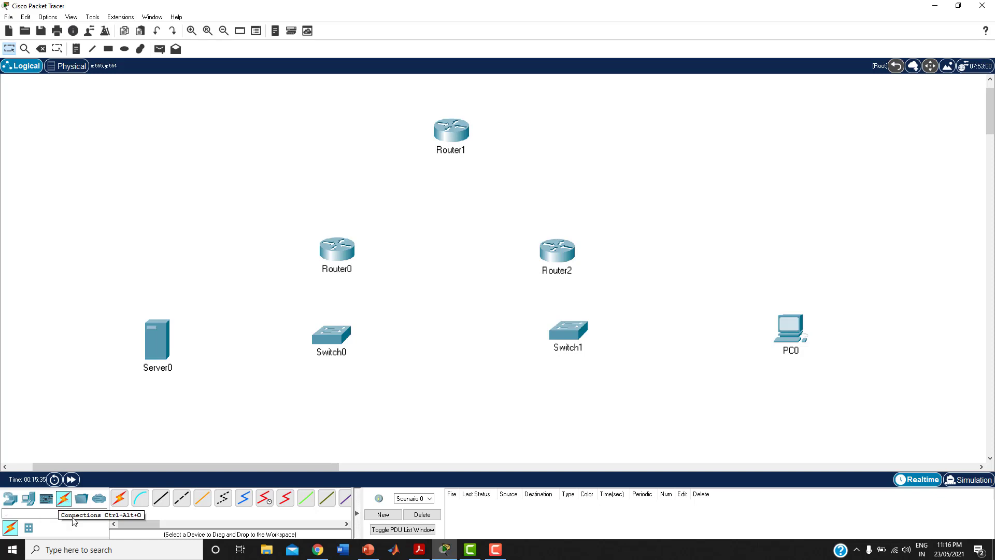
pyautogui.click(120, 504)
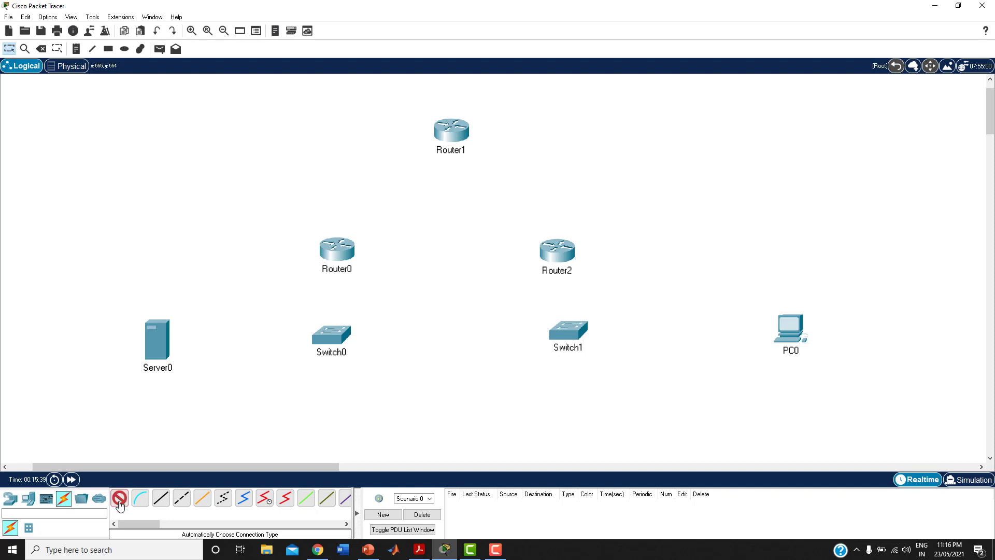
pyautogui.click(163, 344)
pyautogui.click(329, 338)
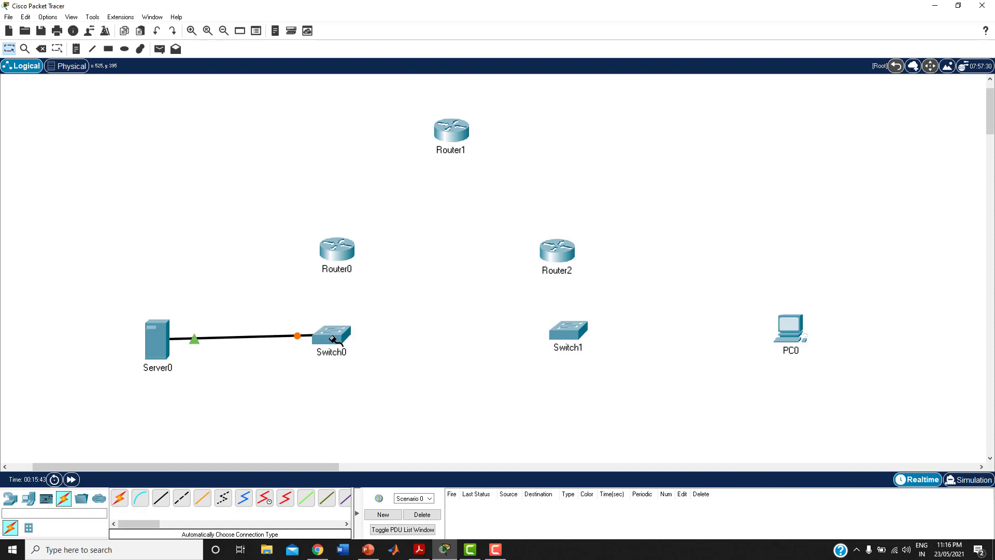
pyautogui.click(120, 498)
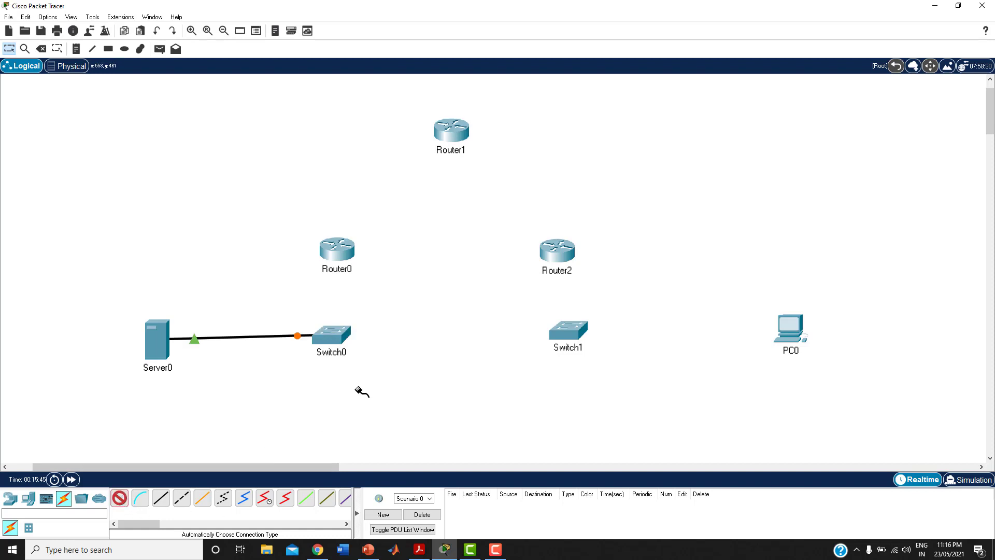
pyautogui.click(332, 334)
pyautogui.click(332, 251)
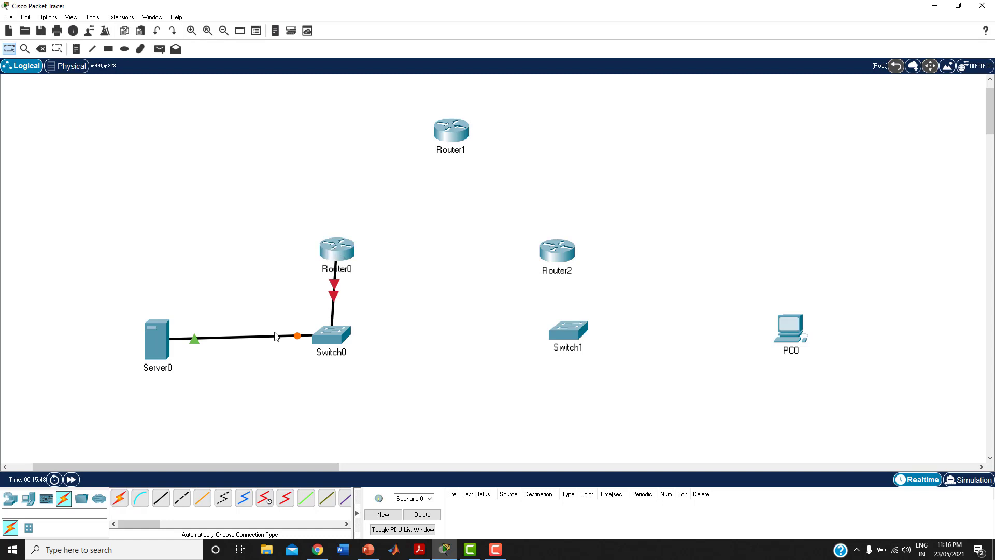
# Step: Connect PC0 to Switch1 and Switch1 to Router2 using the automatically chosen connection type
pyautogui.click(118, 500)
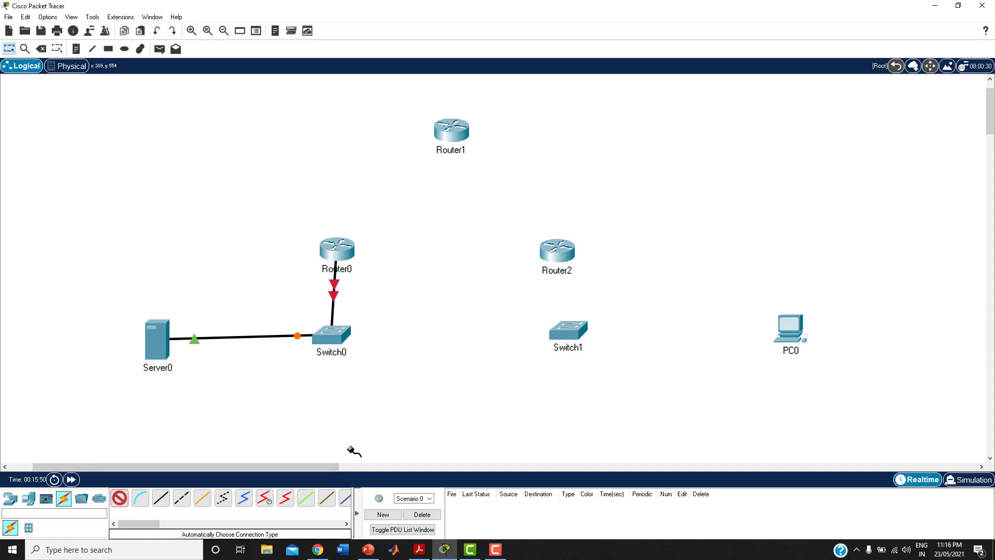
pyautogui.click(790, 329)
pyautogui.click(577, 337)
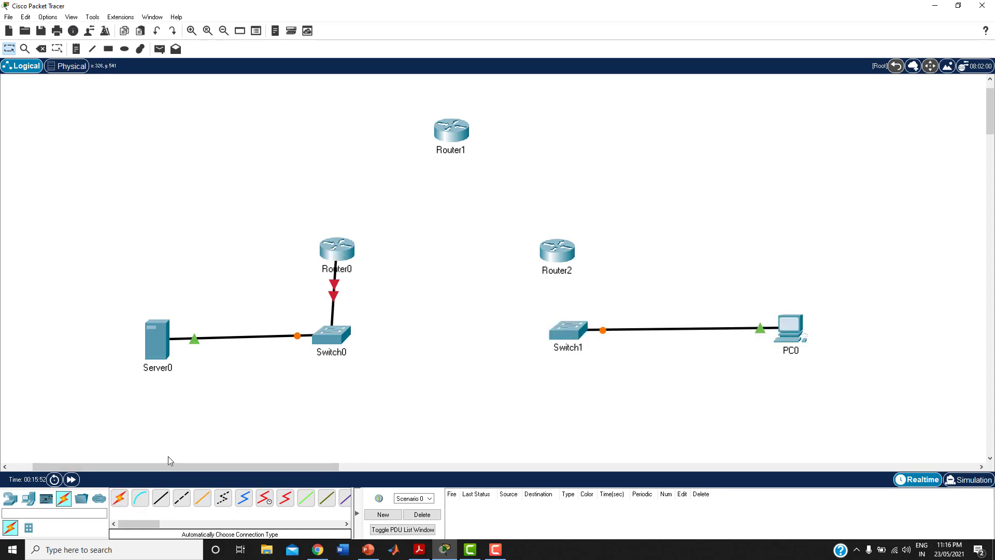
pyautogui.click(118, 501)
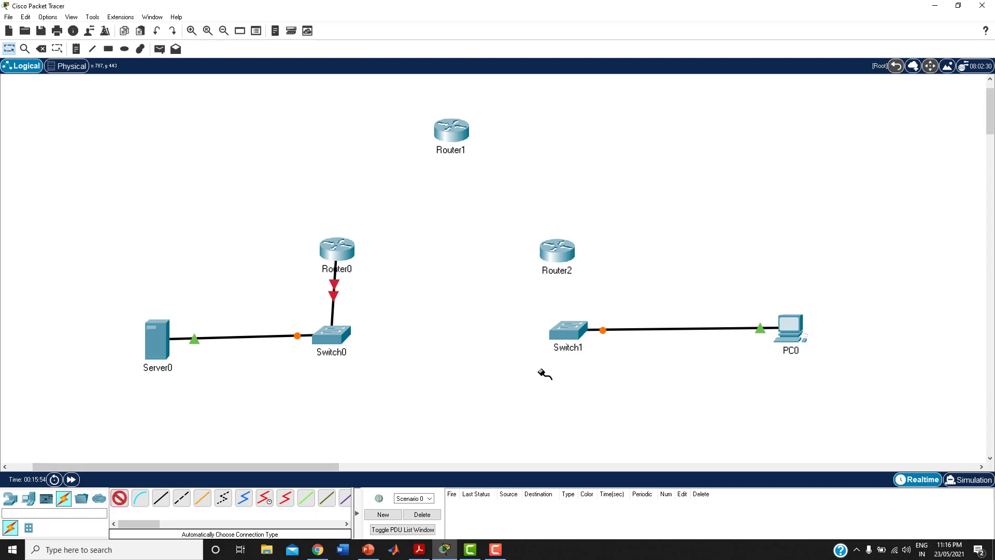
pyautogui.click(569, 332)
pyautogui.click(562, 253)
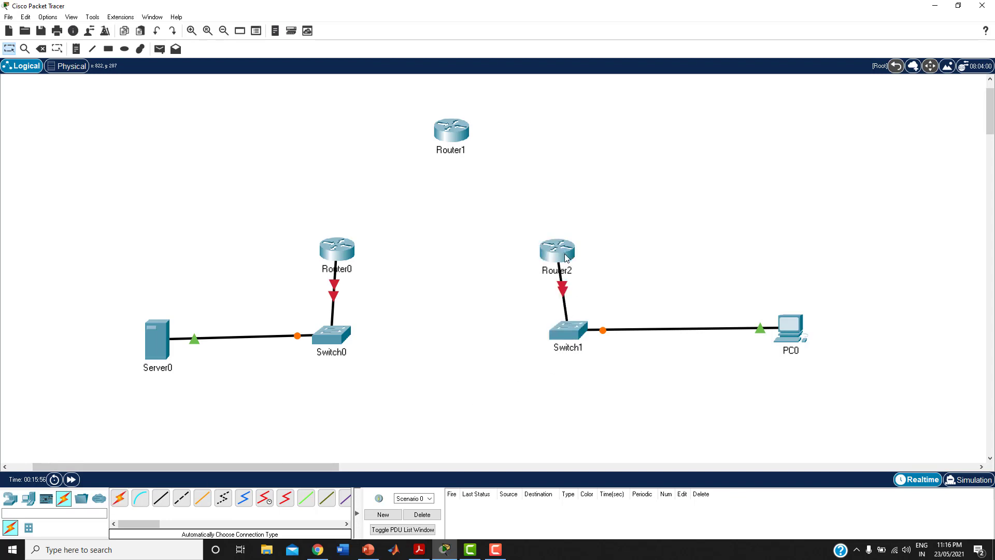
# Step: Shift Router2 slightly so that it sits directly above Switch1, leaving its device settings closed
pyautogui.moveTo(569, 252); pyautogui.dragTo(575, 252)
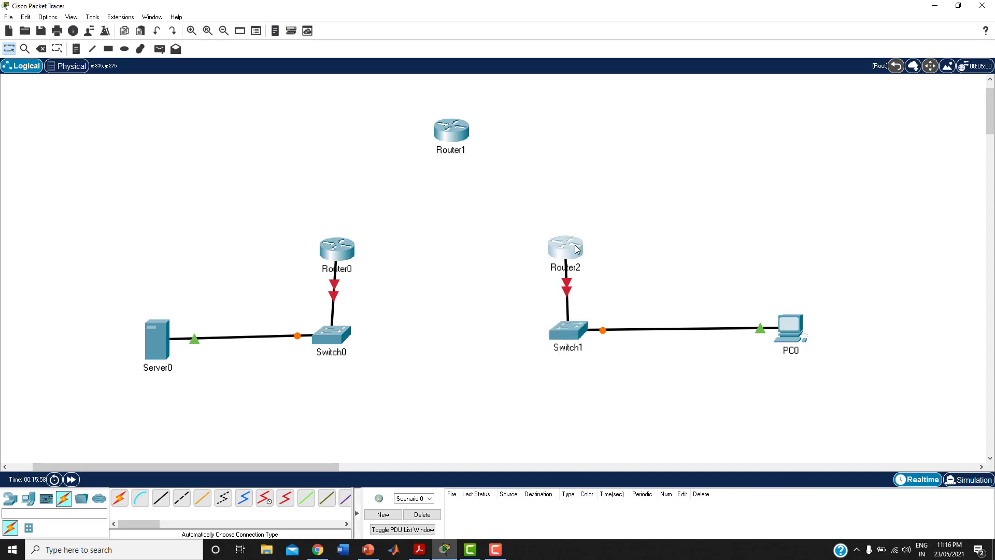
pyautogui.click(574, 253)
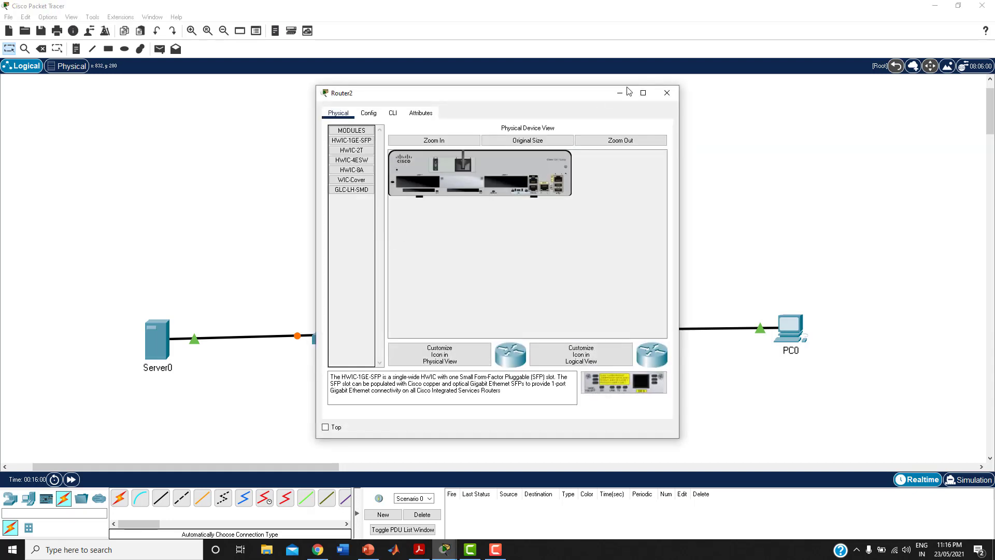
pyautogui.click(668, 89)
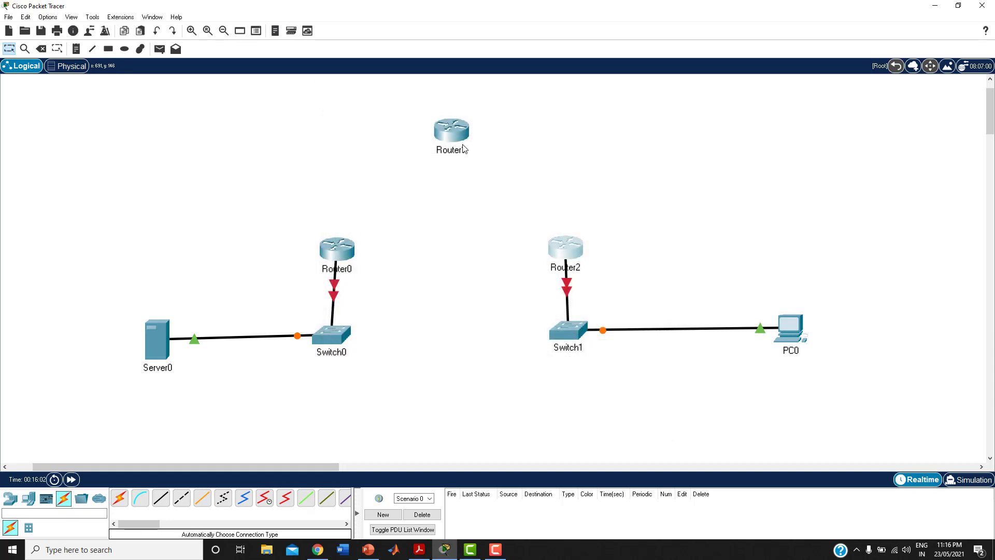
# Step: Connect Router0 to Router1 using the automatically chosen connection type and check the ports used at both ends
pyautogui.moveTo(464, 149)
pyautogui.click(118, 502)
pyautogui.click(343, 250)
pyautogui.click(443, 153)
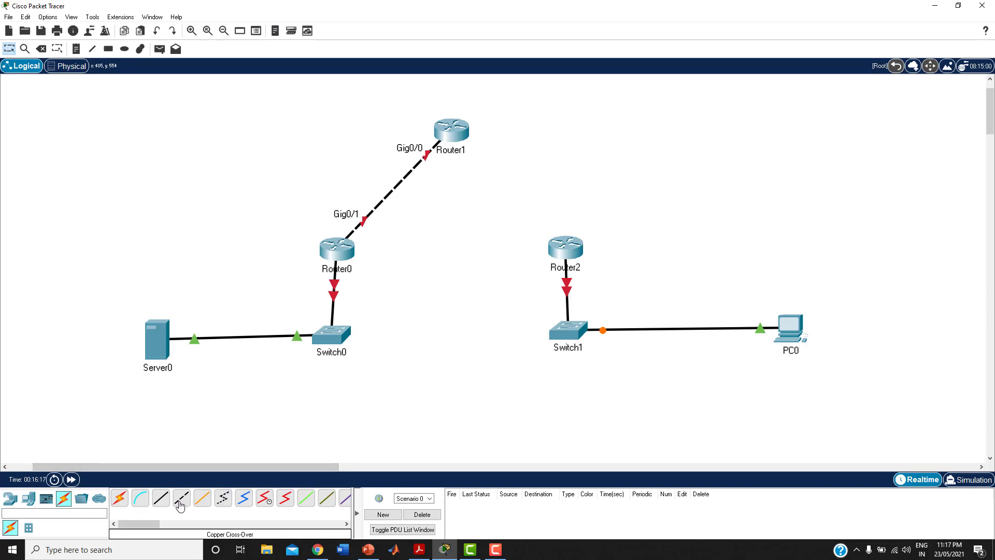
pyautogui.moveTo(437, 157)
pyautogui.moveTo(454, 141)
# Step: Delete the crossover cable between Router0 and Router1
pyautogui.click(44, 52)
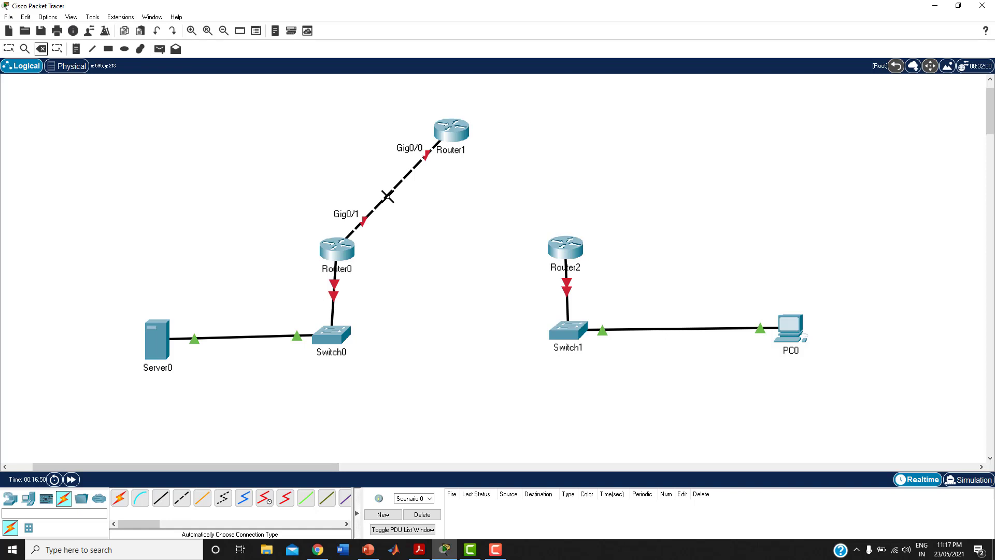
pyautogui.click(387, 196)
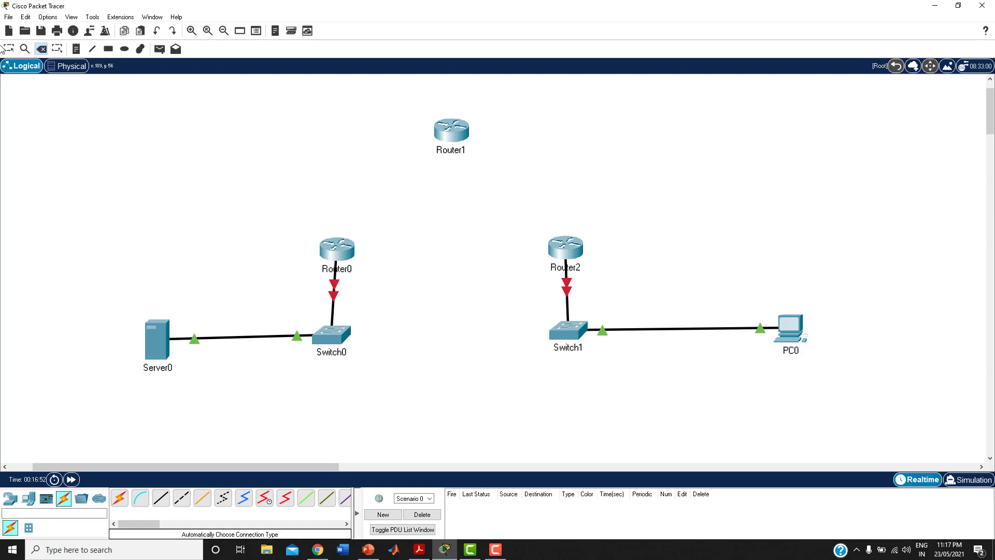
pyautogui.press('Escape')
# Step: Install an HWIC-2T module in the left-hand empty slot of Router0's chassis while it is powered off, and switch the router back on
pyautogui.click(342, 253)
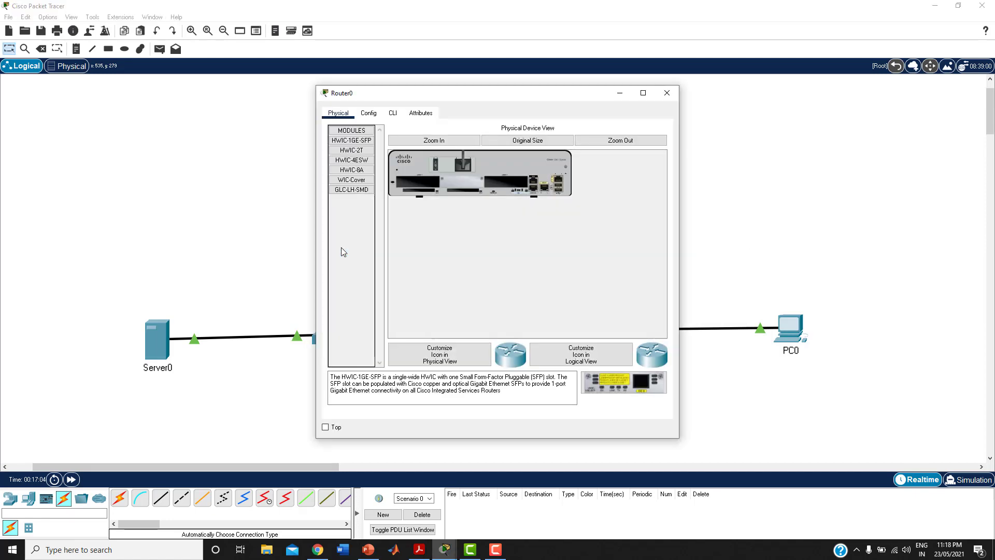
pyautogui.click(426, 141)
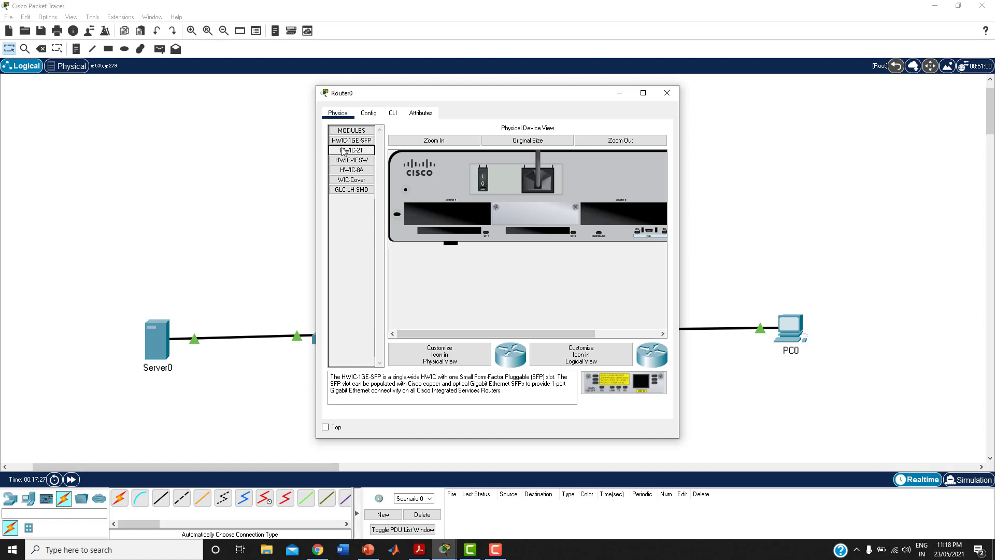
pyautogui.moveTo(343, 152); pyautogui.dragTo(437, 213)
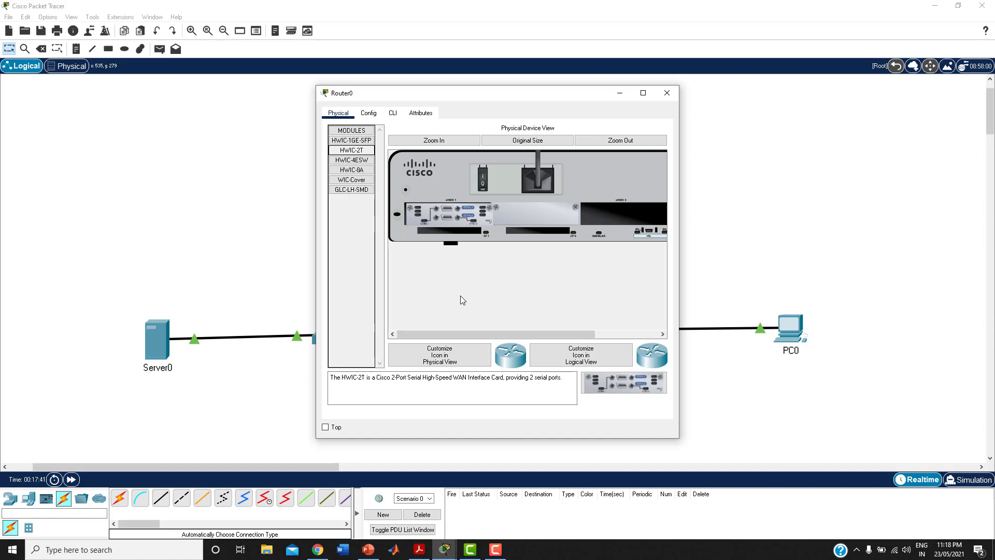
pyautogui.click(483, 179)
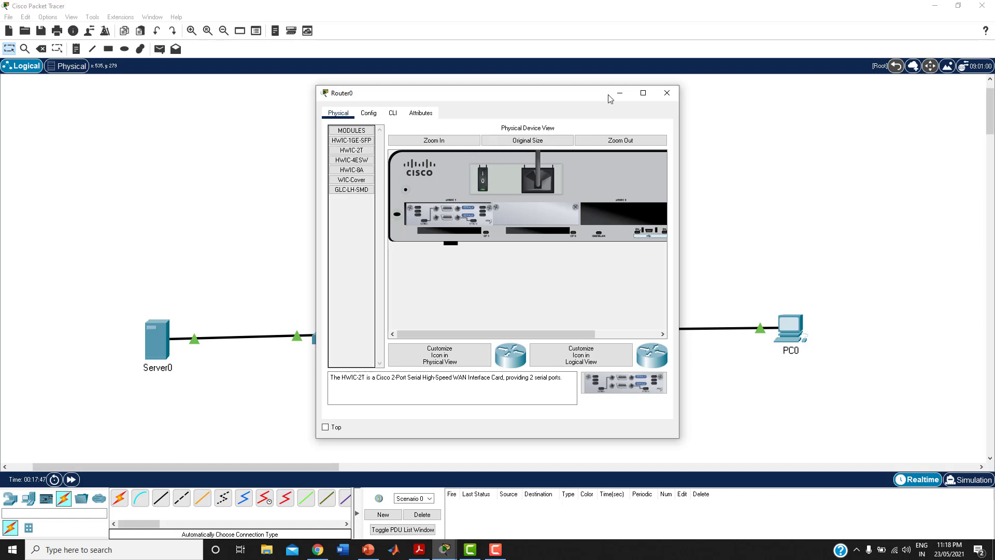
pyautogui.click(668, 94)
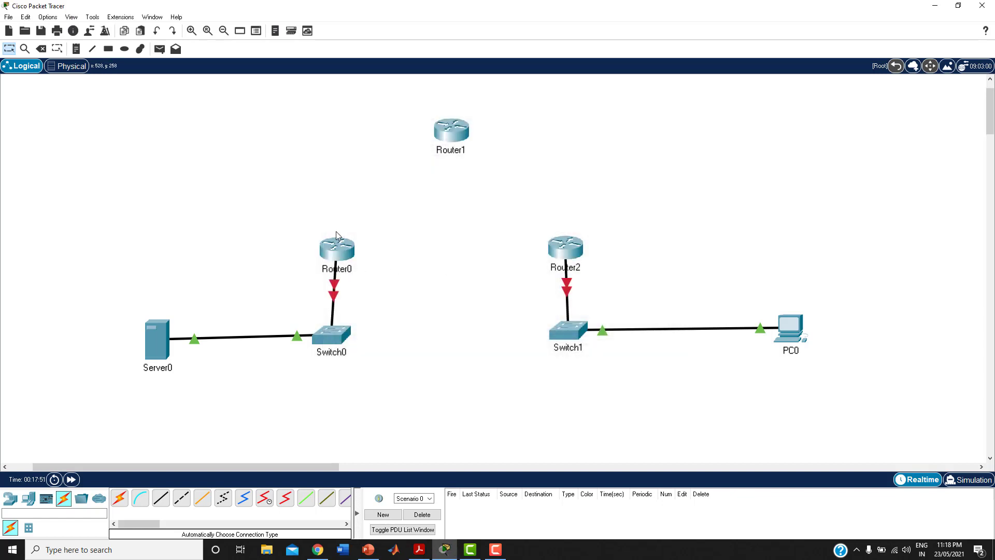
# Step: Shift Router1 slightly left, fit an HWIC-2T module in its left-hand empty slot with the power off, and switch it back on
pyautogui.moveTo(452, 133); pyautogui.dragTo(436, 129)
pyautogui.click(435, 130)
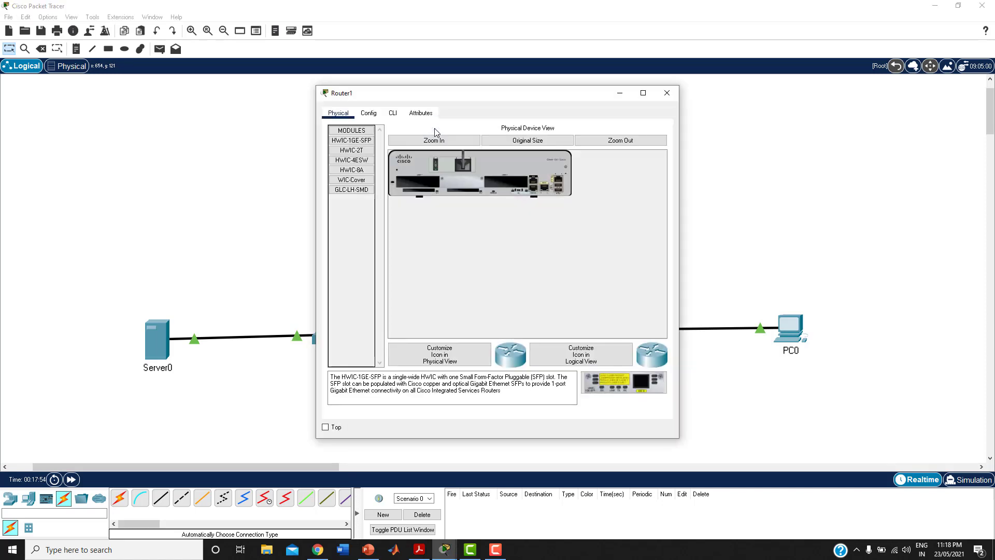
pyautogui.click(455, 142)
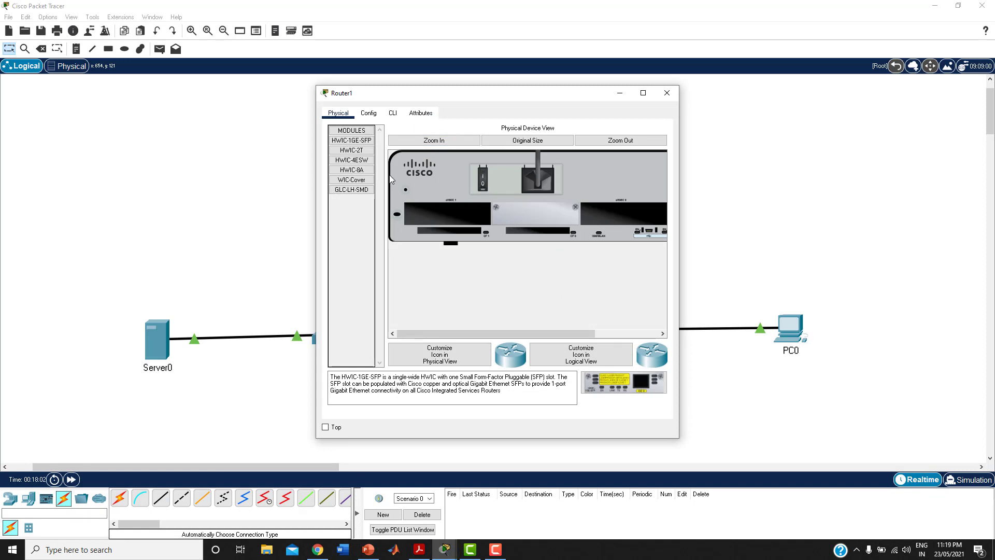
pyautogui.moveTo(346, 154); pyautogui.dragTo(437, 210)
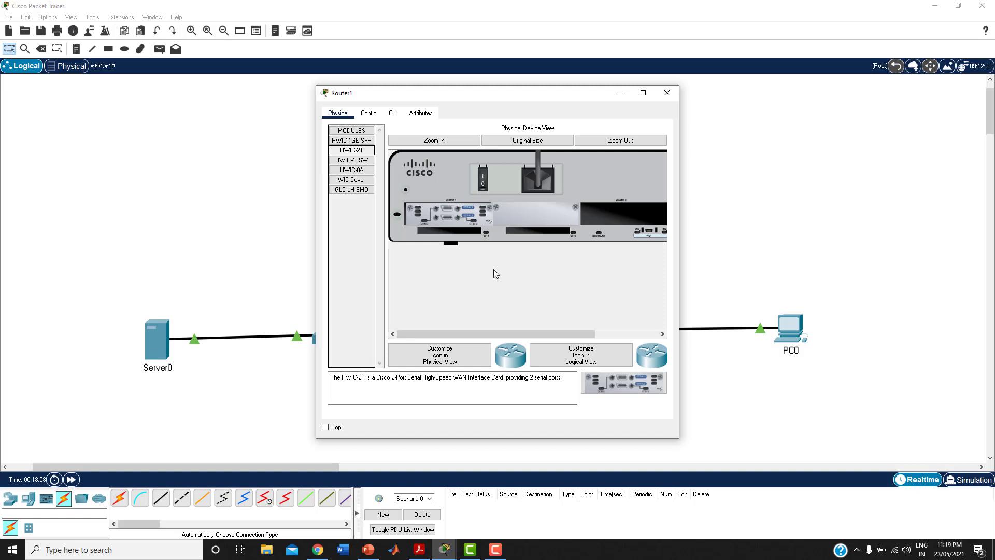
pyautogui.click(483, 179)
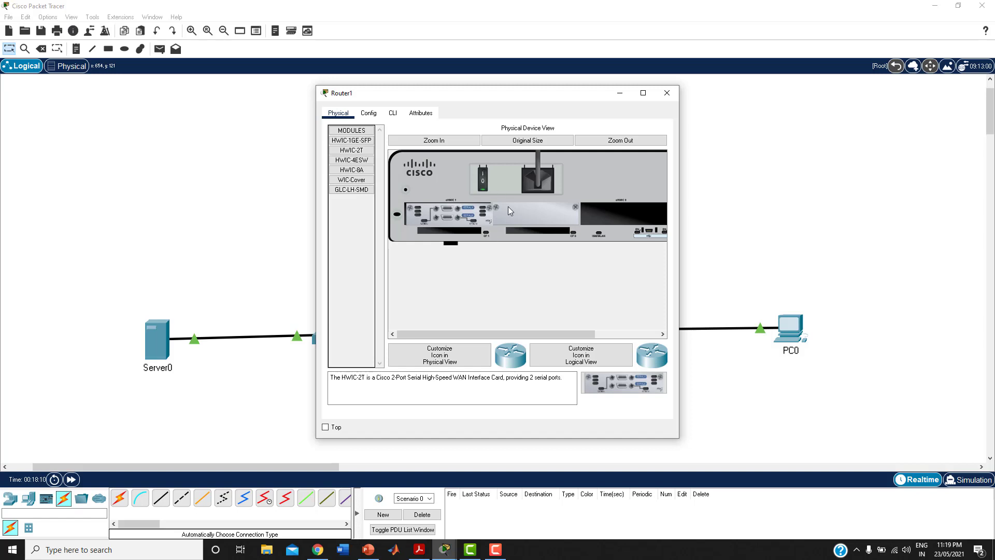
pyautogui.click(668, 98)
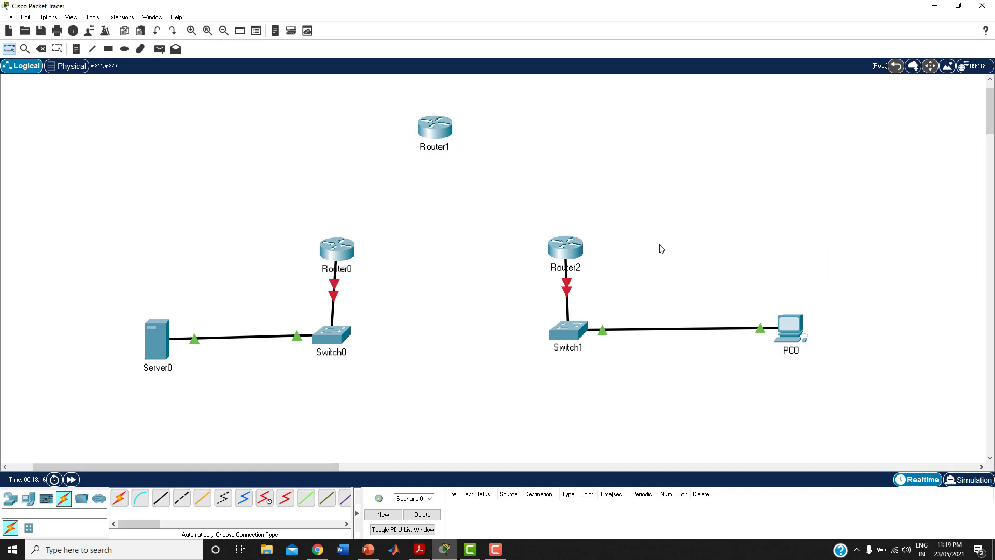
# Step: Fit an HWIC-2T module in Router2's left-hand empty slot while it is powered off, and switch the router back on
pyautogui.click(570, 251)
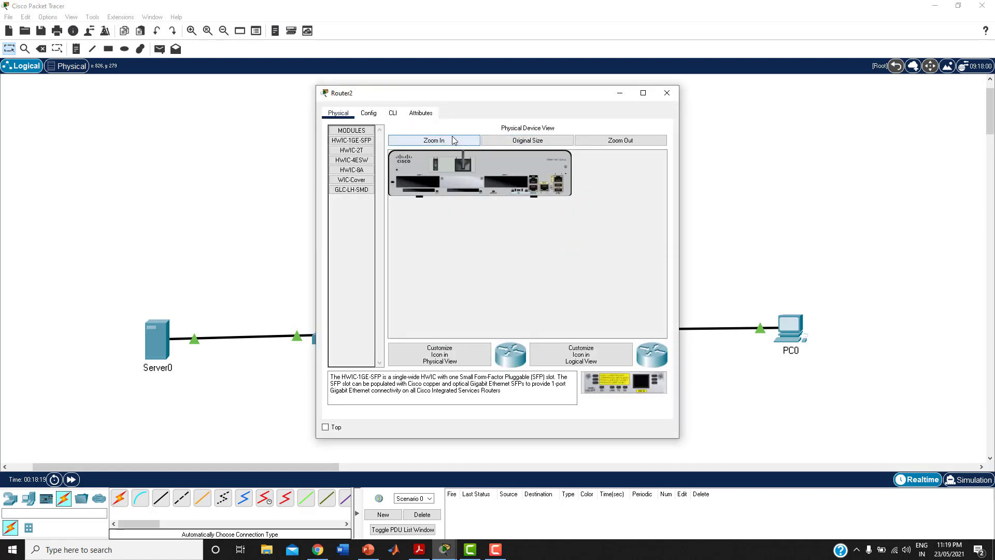
pyautogui.click(453, 138)
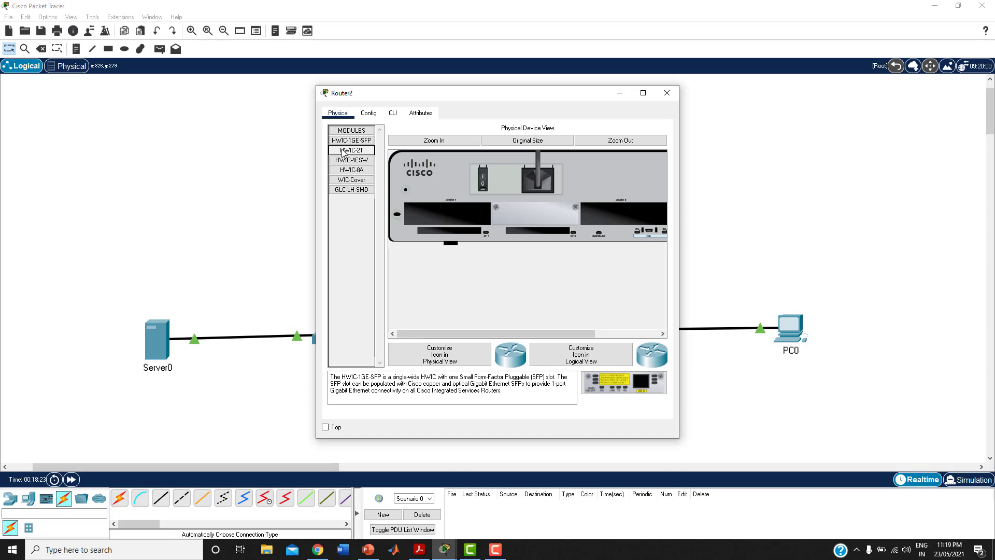
pyautogui.moveTo(342, 151); pyautogui.dragTo(434, 212)
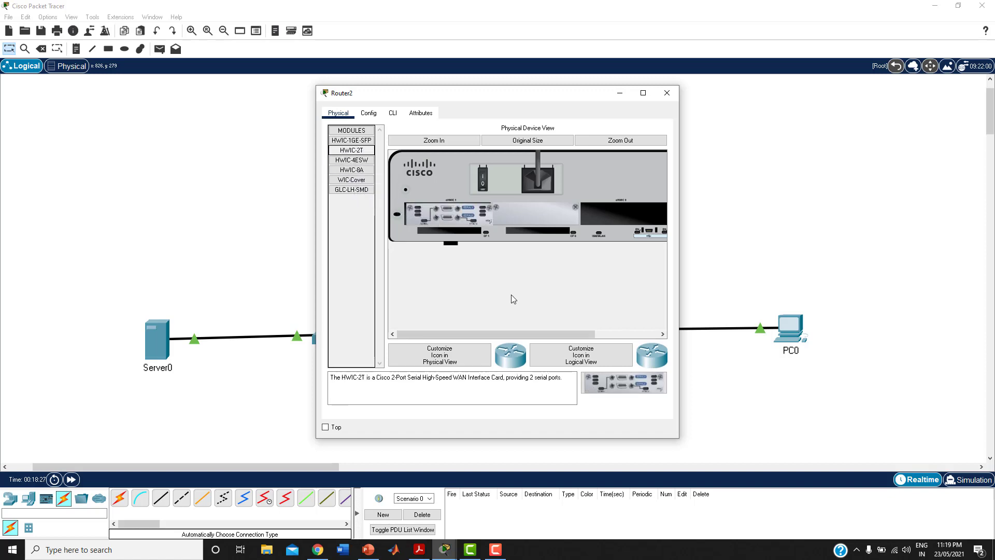
pyautogui.click(484, 179)
pyautogui.click(667, 94)
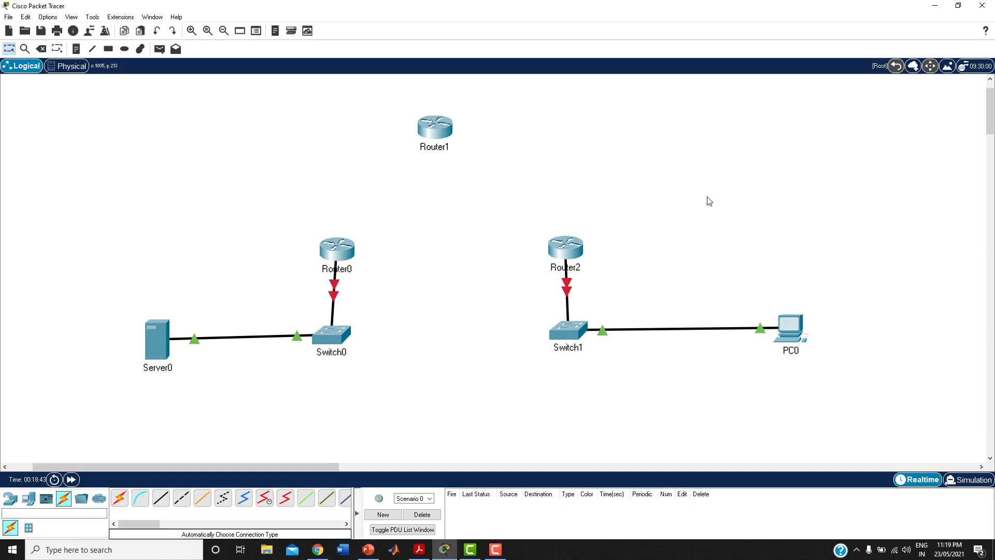
# Step: Connect Router0 to Router1 and Router1 to Router2 with serial links using the automatically chosen connection type
pyautogui.click(119, 501)
pyautogui.click(337, 249)
pyautogui.click(430, 133)
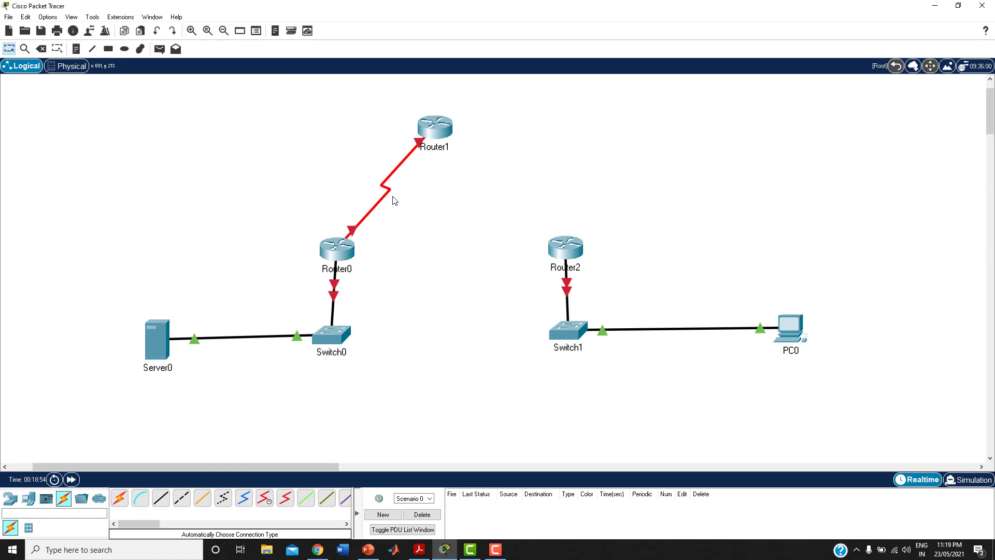
pyautogui.click(119, 498)
pyautogui.click(441, 132)
pyautogui.click(569, 250)
pyautogui.click(569, 250)
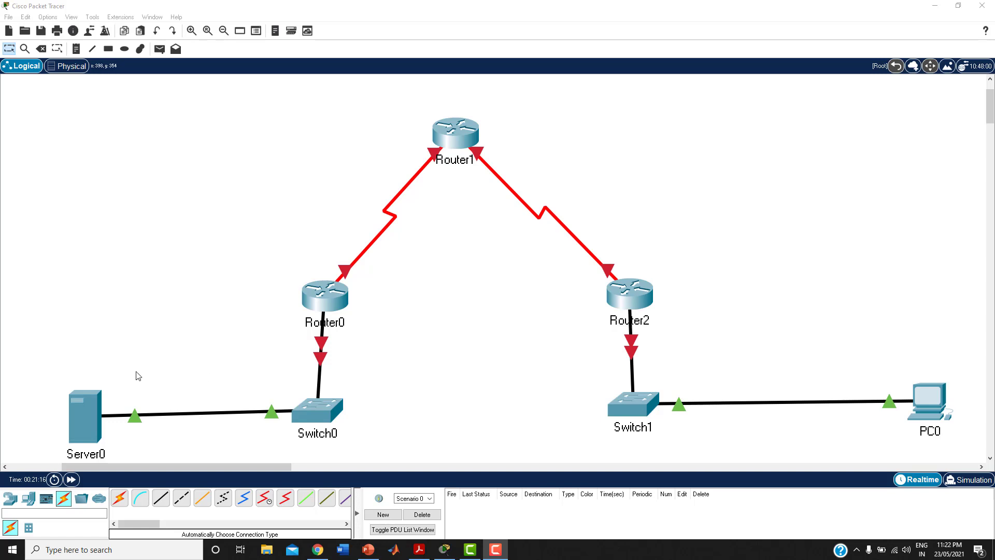
# Step: Give Server0 the static IPv4 address 10.0.0.1, subnet mask 255.0.0.0 and default gateway 10.0.0.2
pyautogui.click(81, 418)
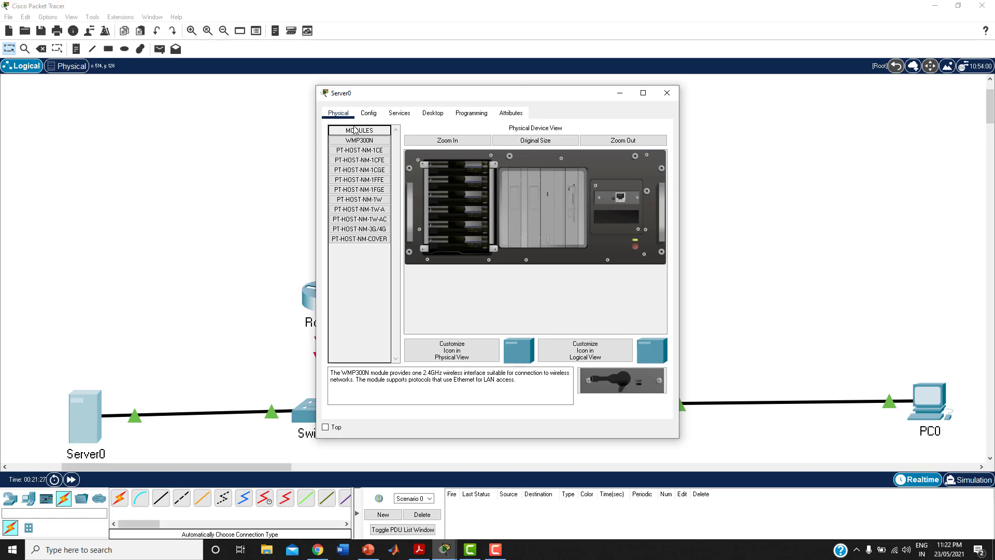
pyautogui.click(426, 115)
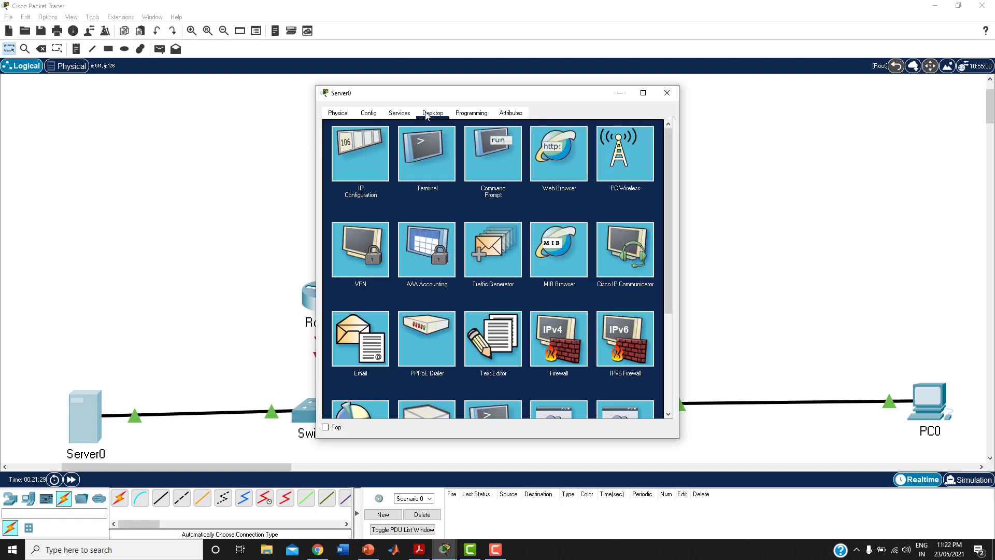
pyautogui.click(366, 163)
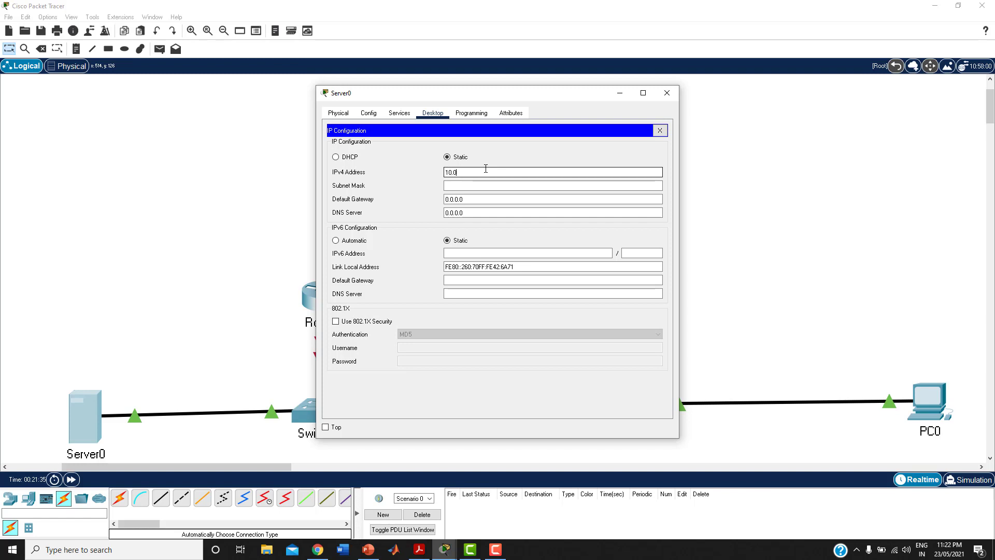
pyautogui.write('10.0.0.1')
pyautogui.click(484, 183)
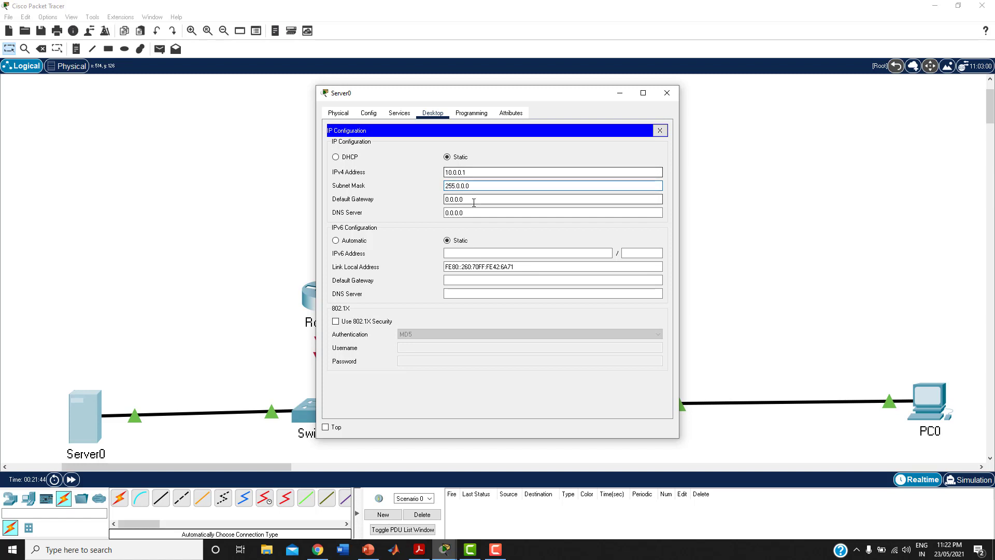
pyautogui.moveTo(469, 200); pyautogui.dragTo(442, 200)
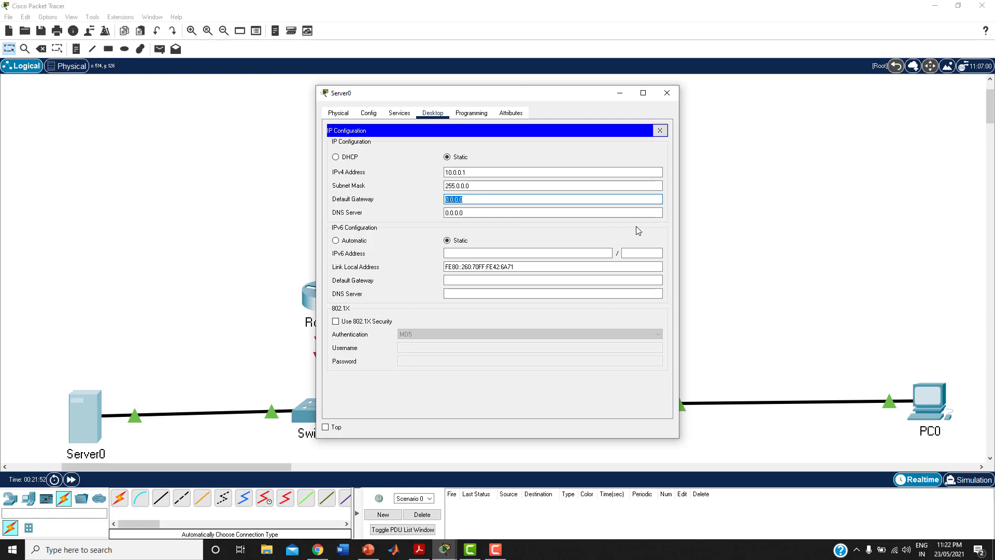
pyautogui.write('10.0.0.2')
pyautogui.click(661, 131)
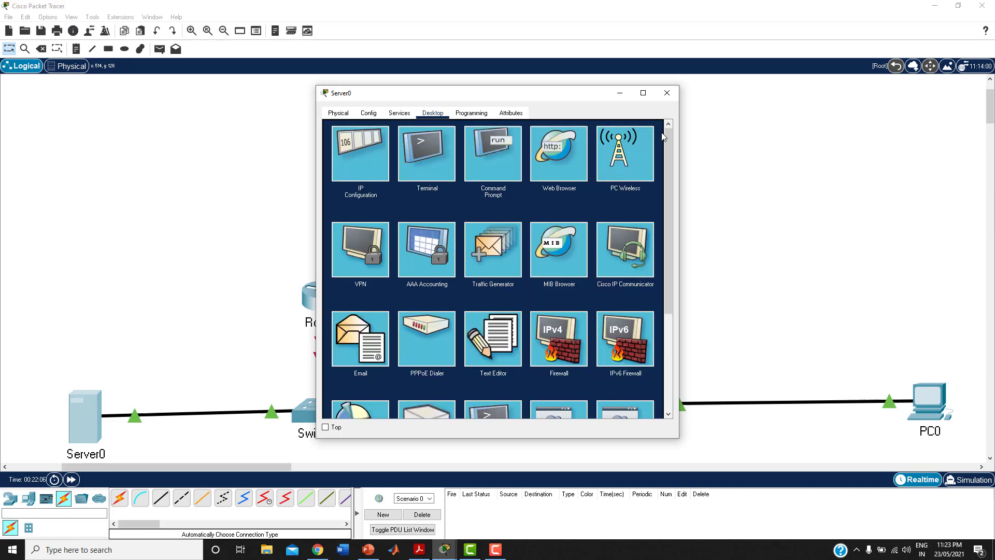
pyautogui.click(667, 92)
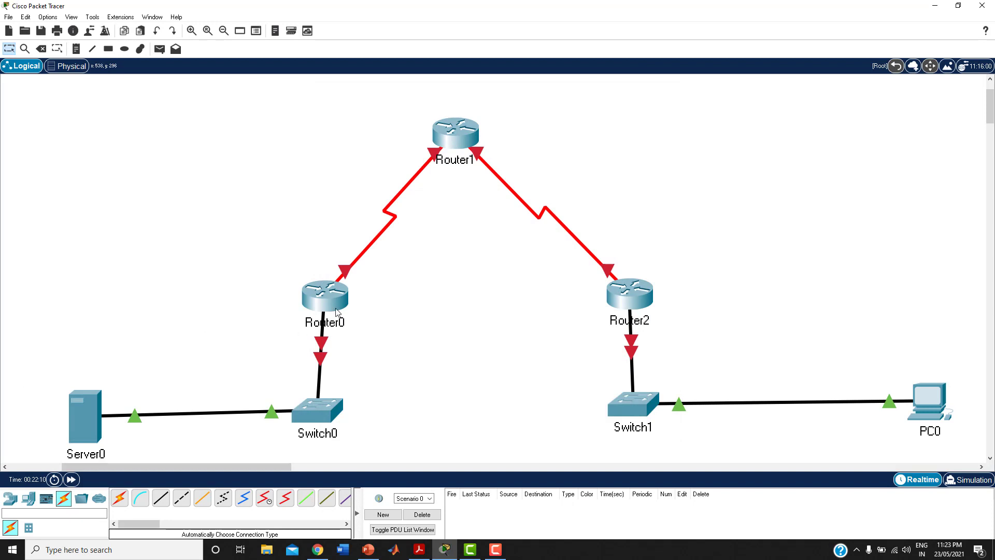
# Step: Configure Router0's GigabitEthernet0/0 interface with IPv4 address 10.0.0.2 and subnet mask 255.0.0.0, and turn the port on
pyautogui.moveTo(337, 310)
pyautogui.moveTo(322, 344)
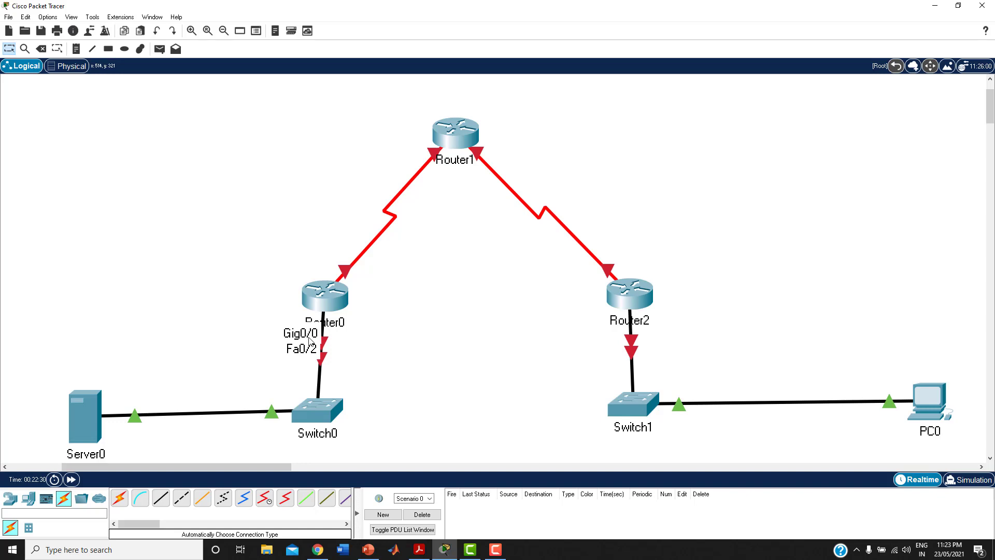
pyautogui.click(322, 294)
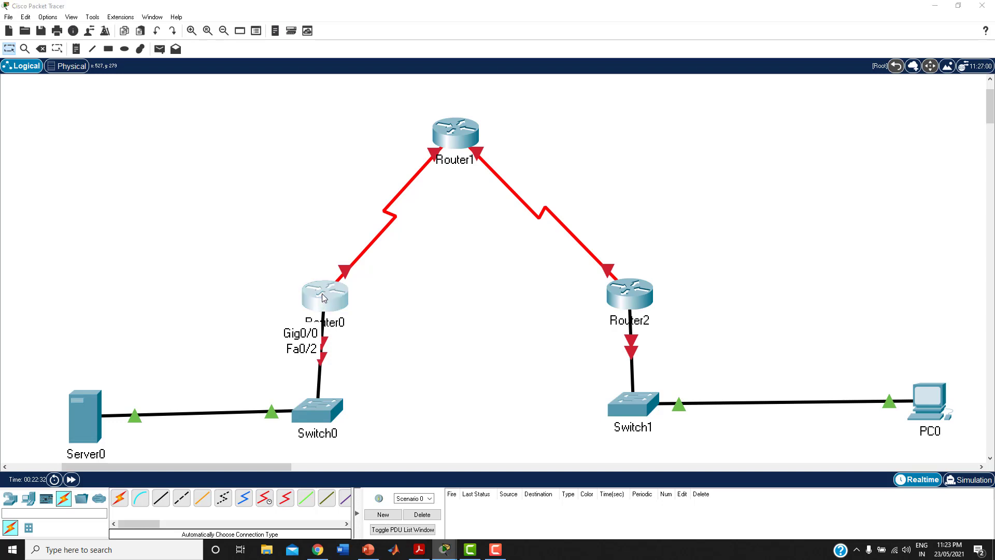
pyautogui.click(368, 113)
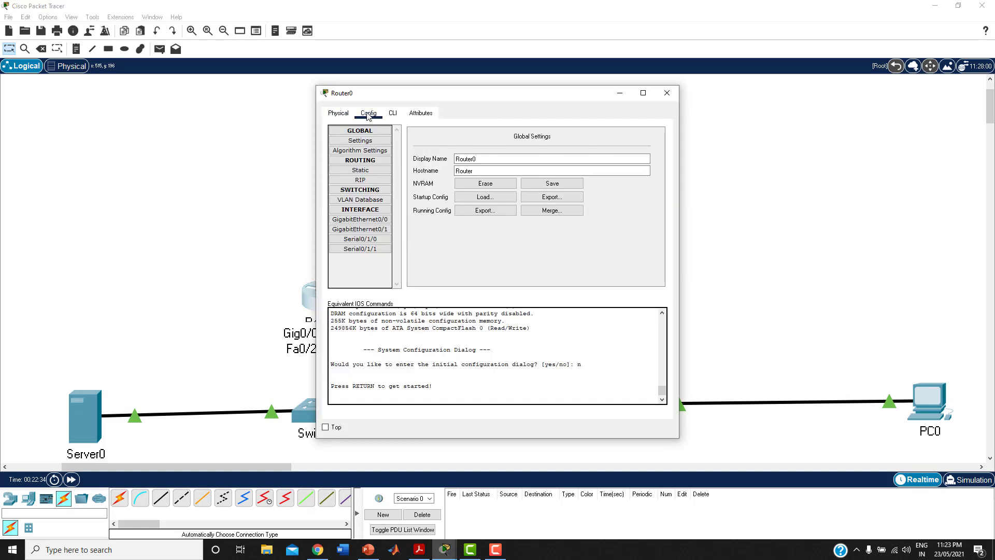
pyautogui.click(364, 222)
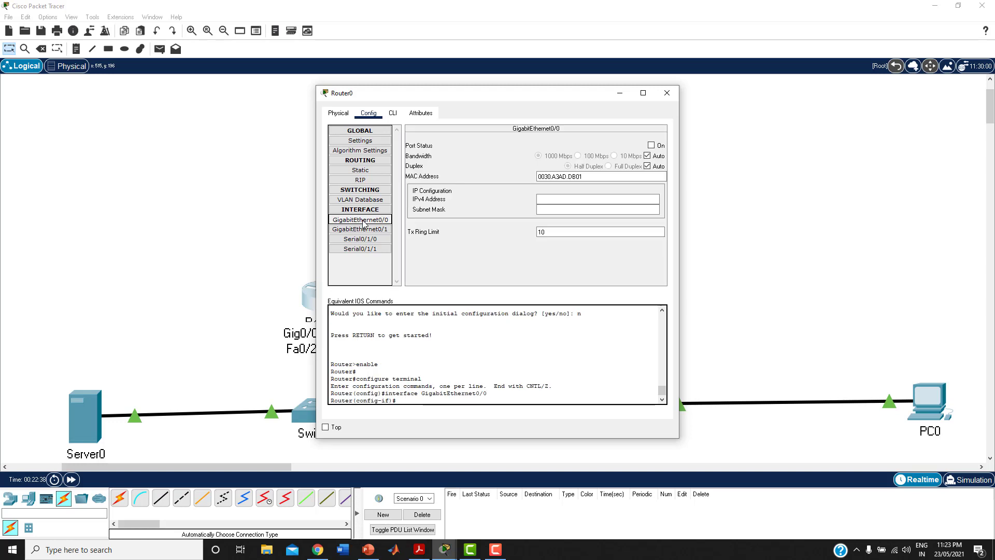
pyautogui.click(364, 222)
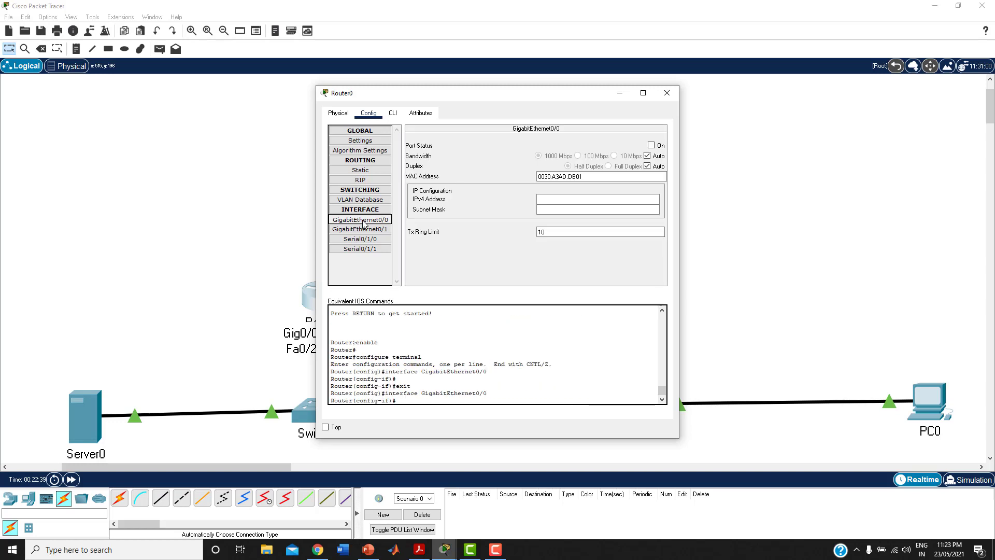
pyautogui.click(568, 197)
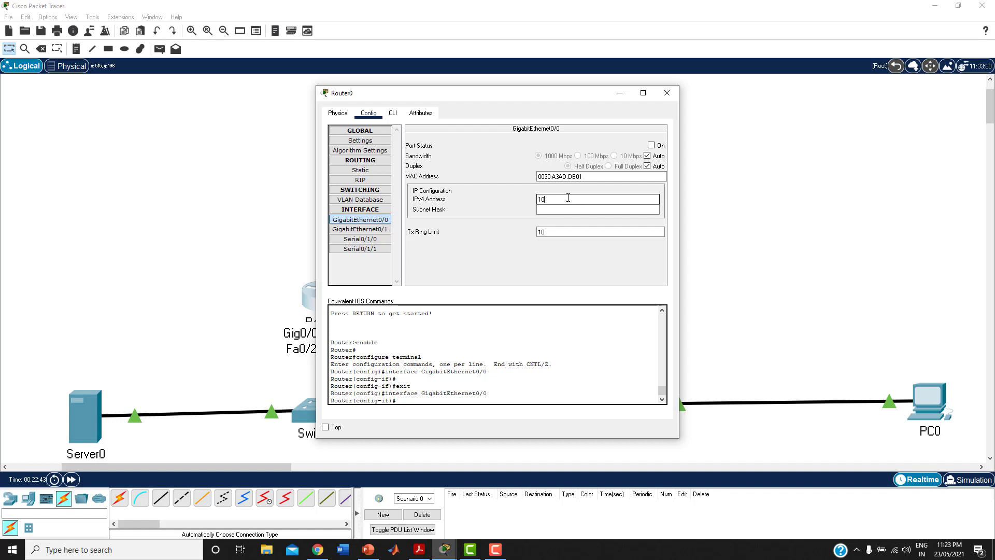
pyautogui.write('10.0.0.2')
pyautogui.click(574, 206)
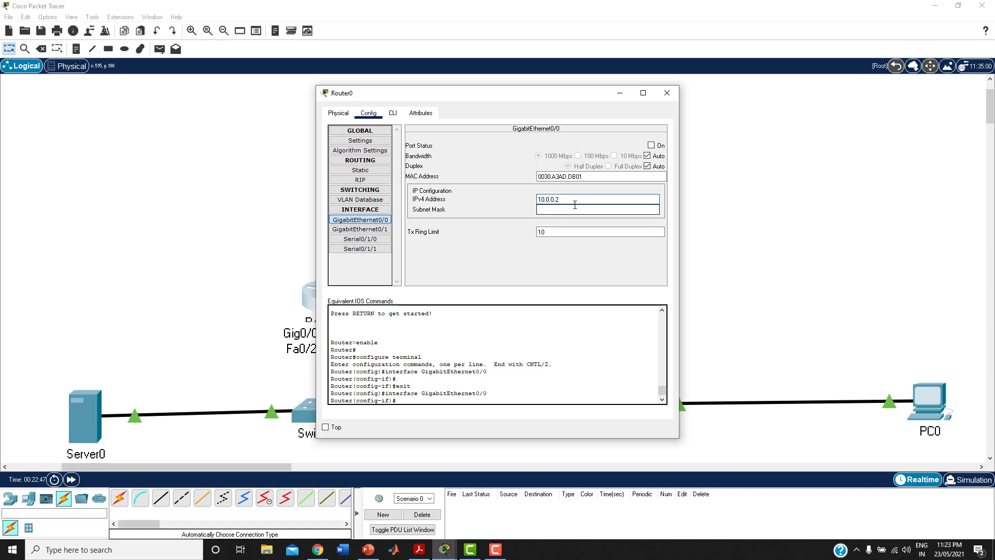
pyautogui.click(661, 147)
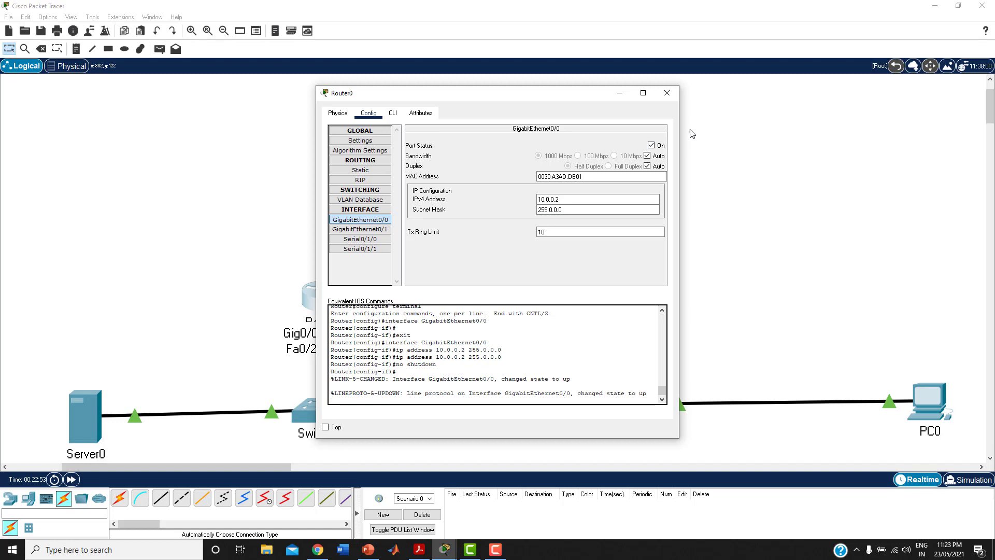
pyautogui.click(667, 93)
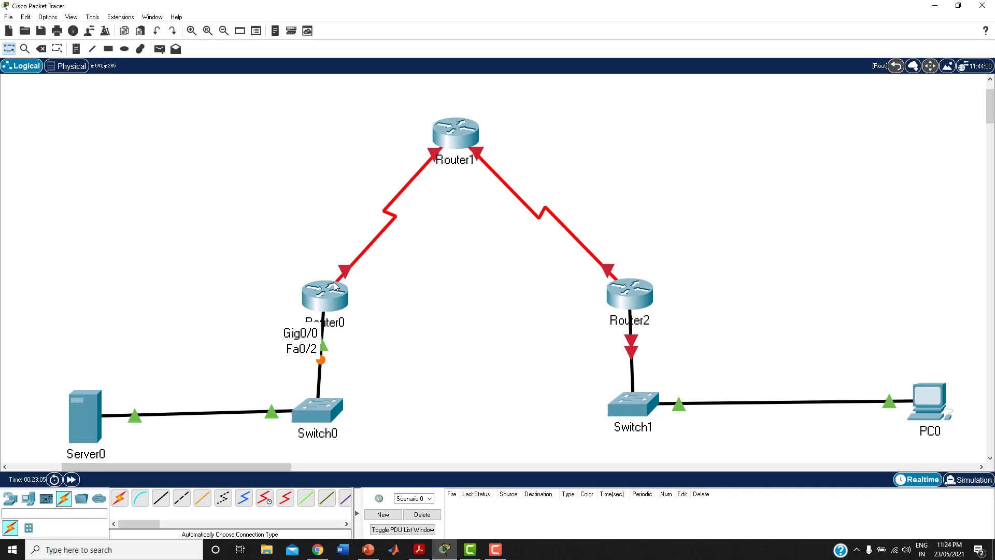
# Step: Assign IPv4 address 20.0.0.1 and subnet mask 255.0.0.0 to Router0's Serial0/1/0 interface
pyautogui.moveTo(340, 273)
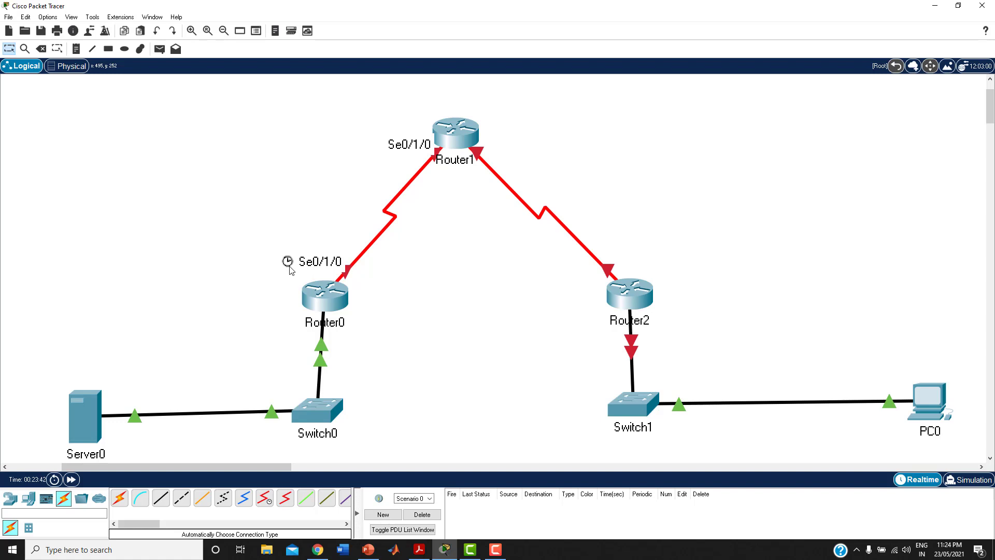
pyautogui.click(327, 294)
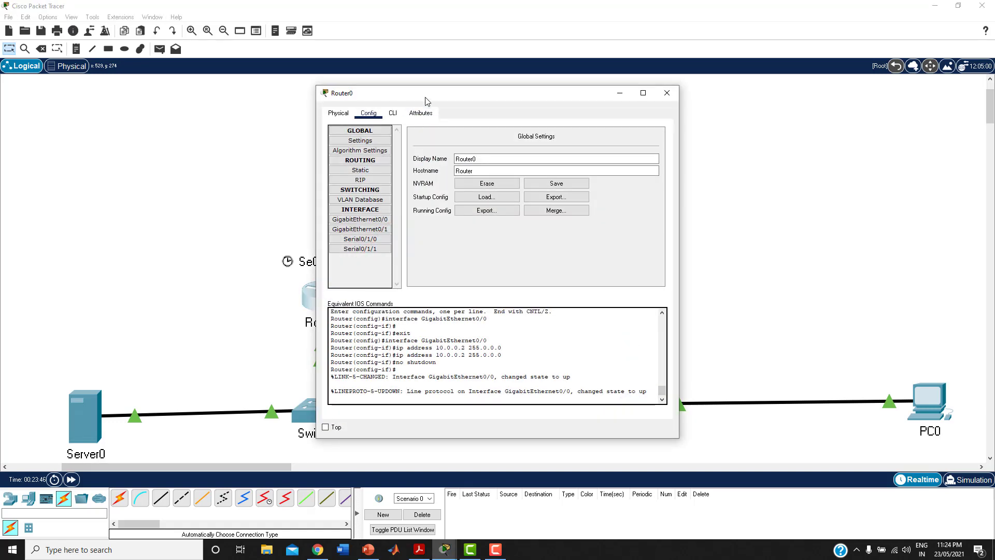
pyautogui.moveTo(425, 98); pyautogui.dragTo(527, 96)
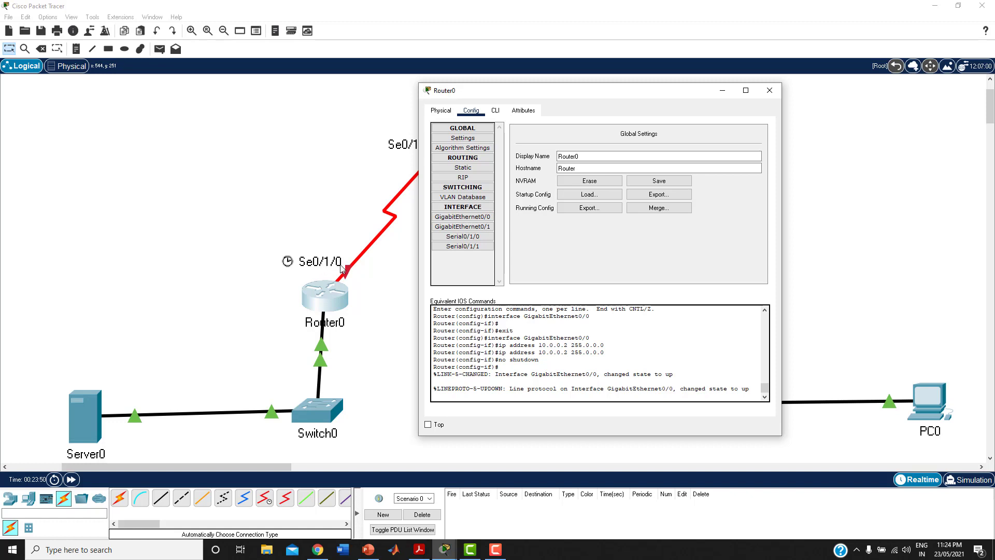
pyautogui.click(462, 238)
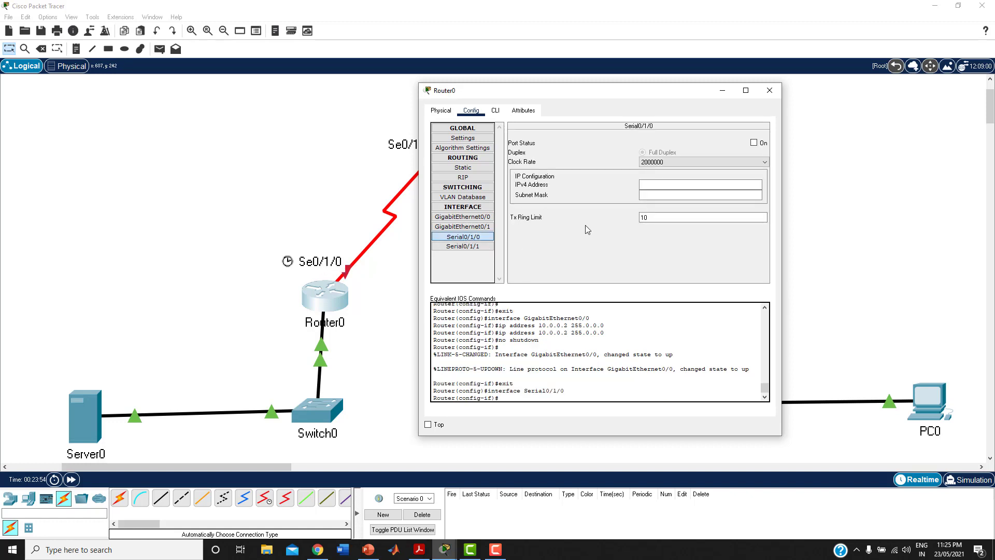
pyautogui.click(654, 189)
pyautogui.write('20.0.0.1')
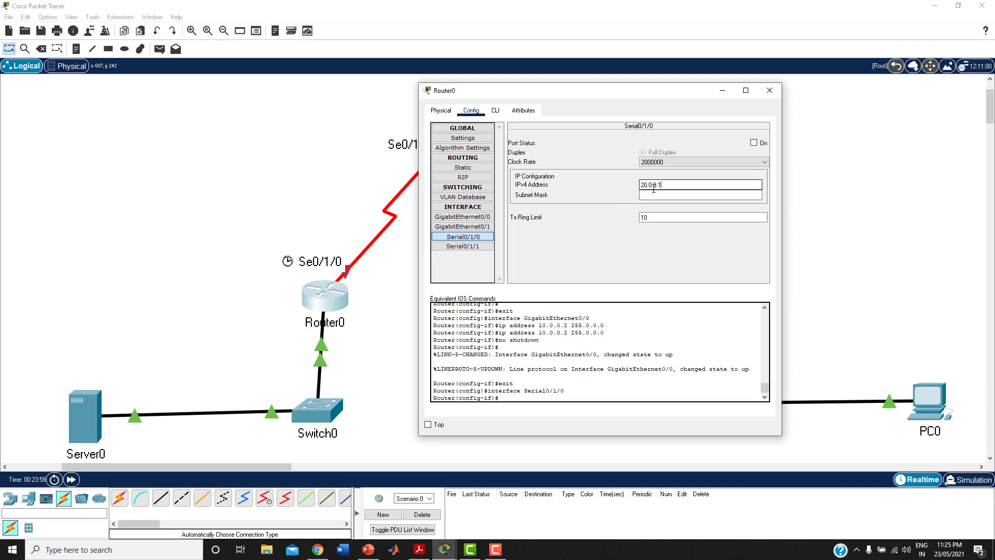
pyautogui.click(706, 195)
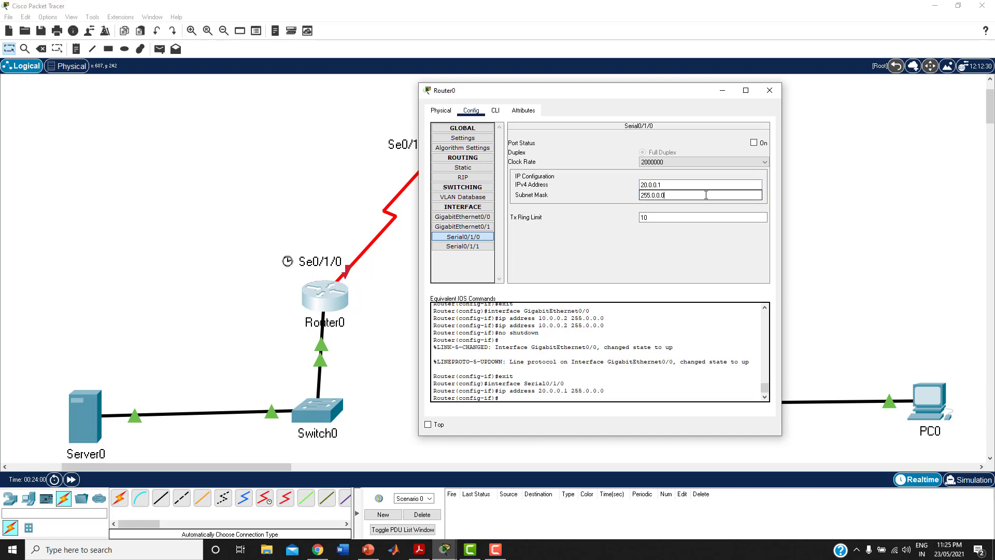
# Step: Set the clock rate of Router0's Serial0/1/0 interface to 64000 and turn the port on
pyautogui.click(715, 160)
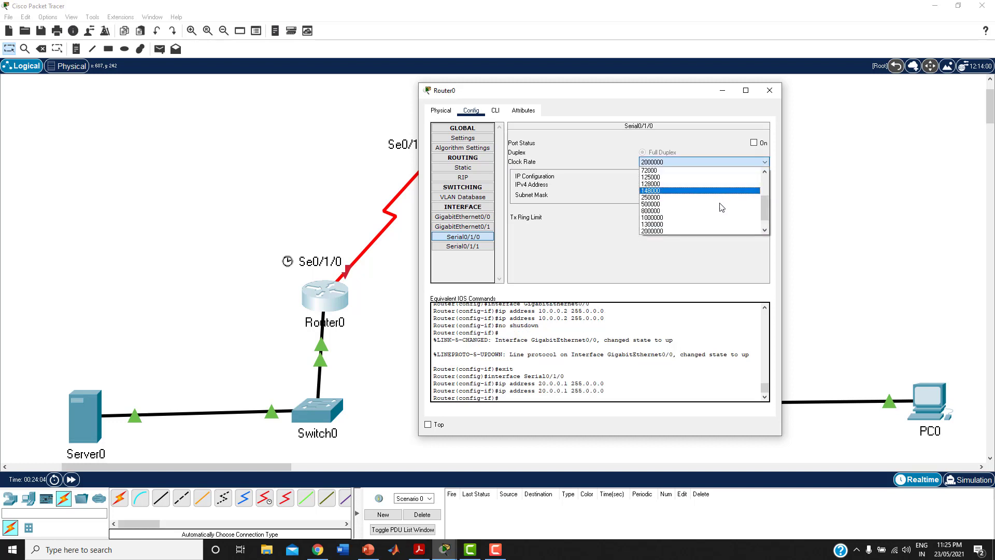
pyautogui.scroll(2, 720, 208)
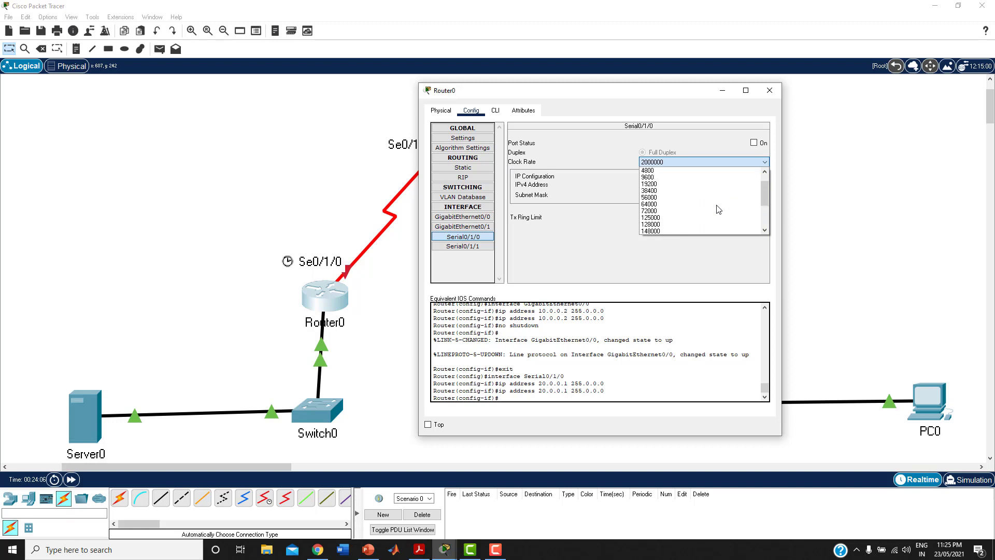
pyautogui.scroll(1, 719, 209)
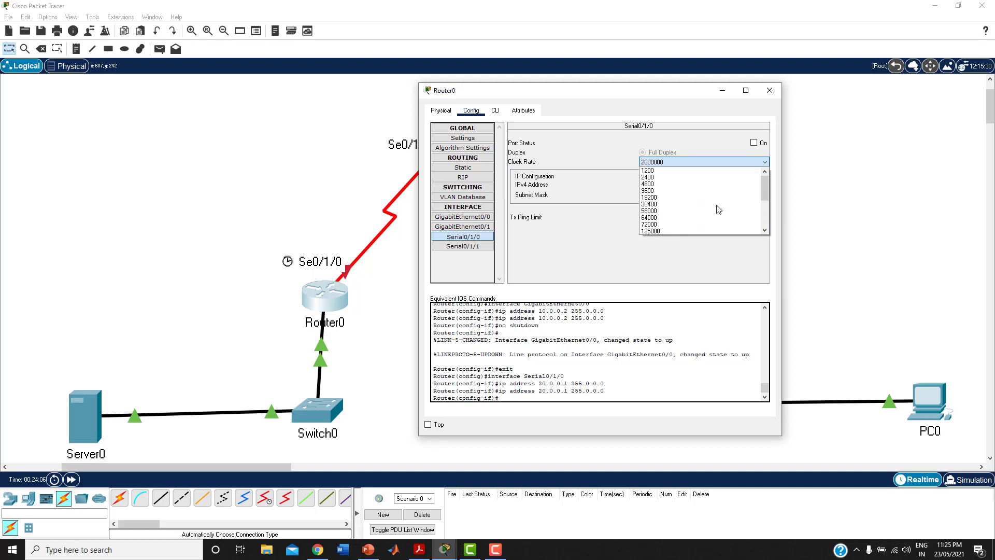
pyautogui.click(654, 218)
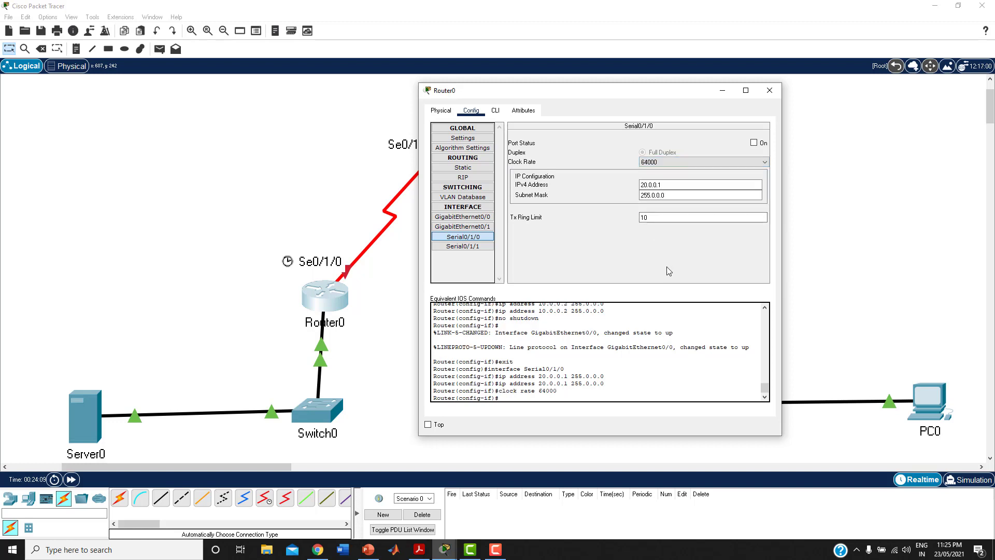
pyautogui.click(754, 143)
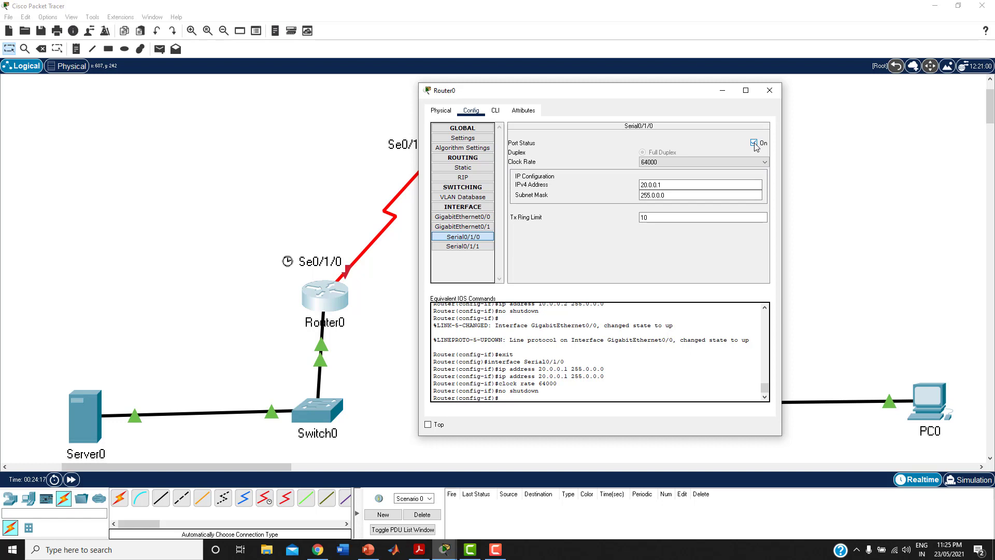
pyautogui.click(770, 90)
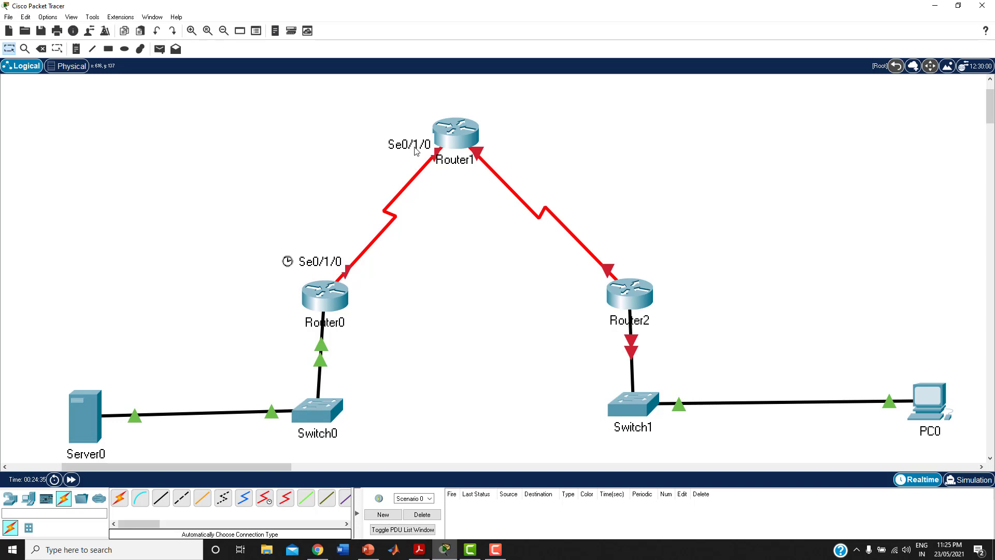
# Step: Assign IPv4 address 20.0.0.2 and subnet mask 255.0.0.0 to Router1's Serial0/1/0 interface
pyautogui.click(456, 134)
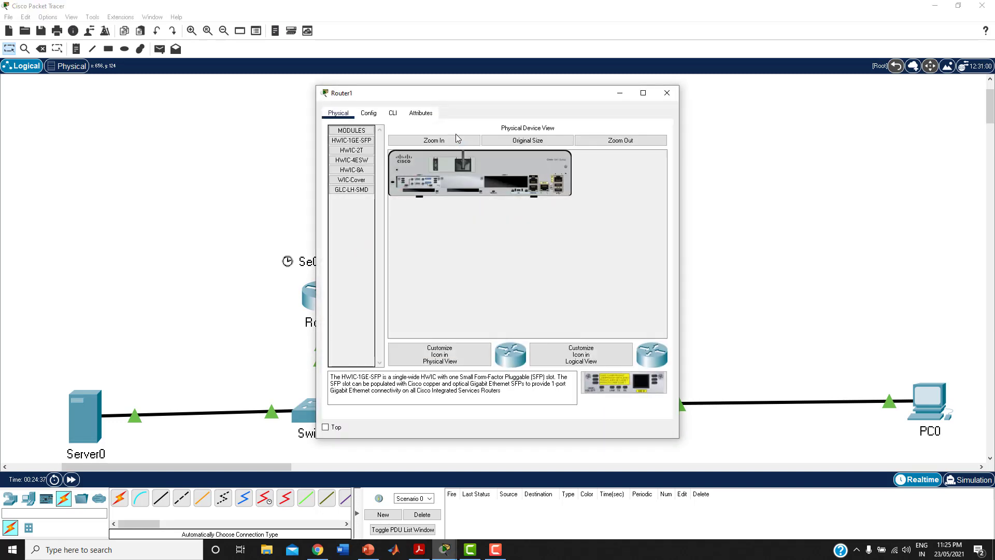
pyautogui.click(368, 114)
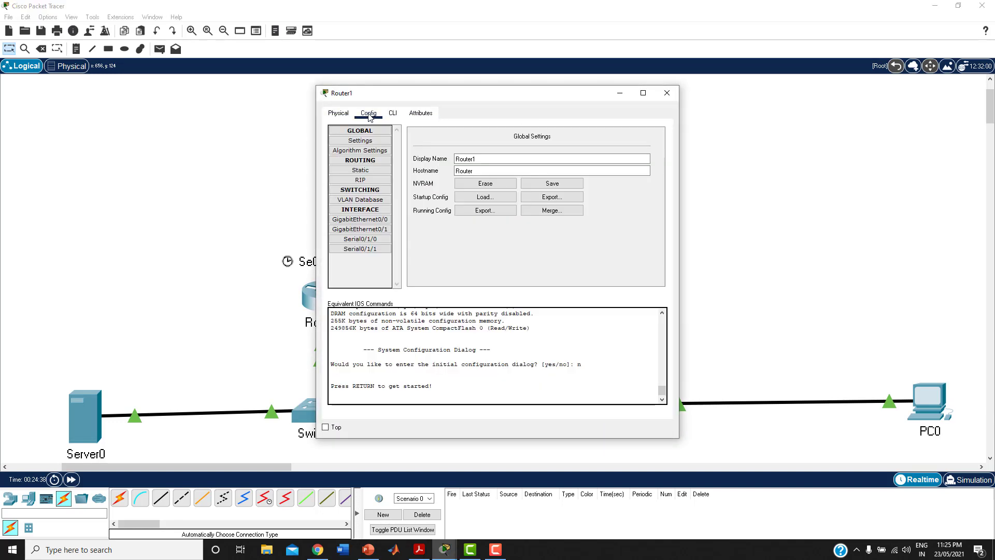
pyautogui.moveTo(440, 99); pyautogui.dragTo(633, 92)
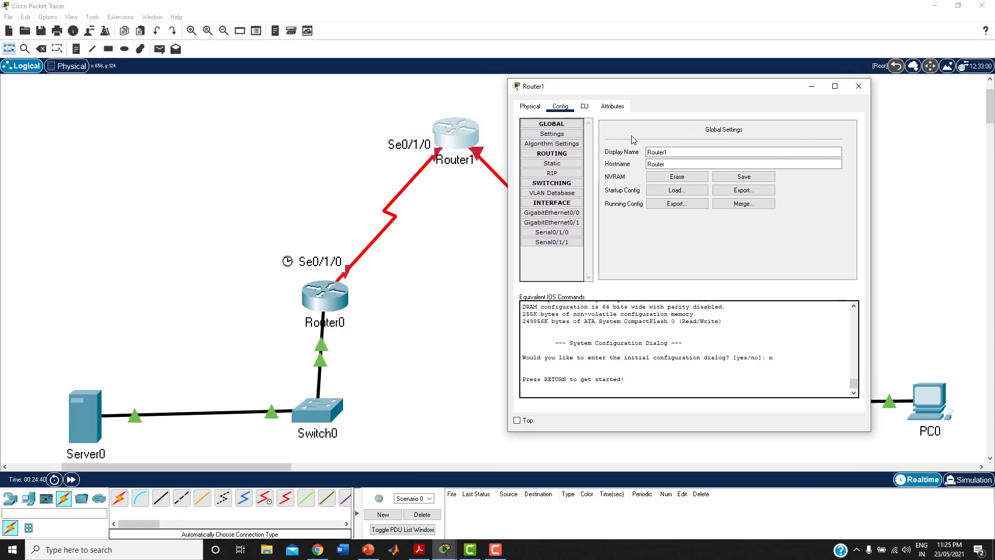
pyautogui.click(544, 233)
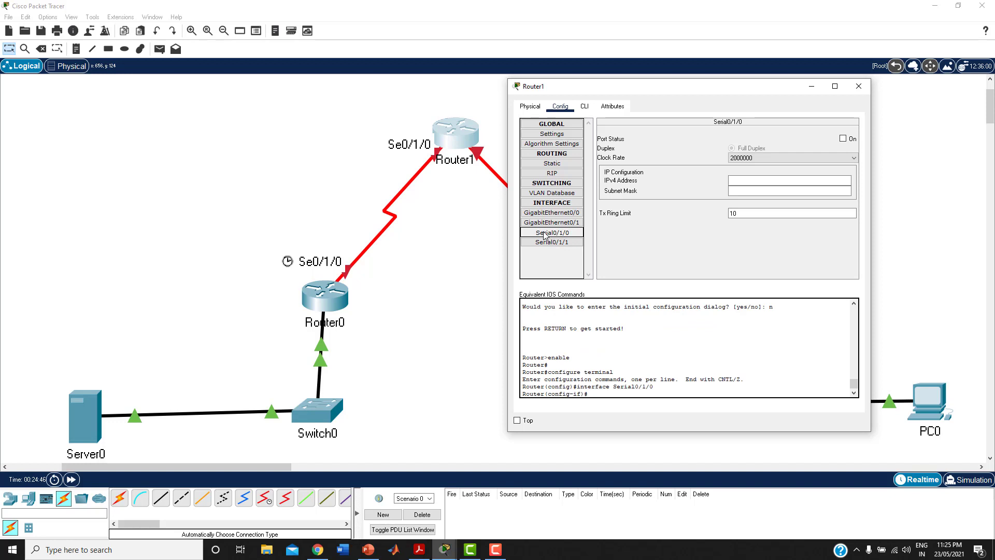
pyautogui.click(775, 180)
pyautogui.write('20')
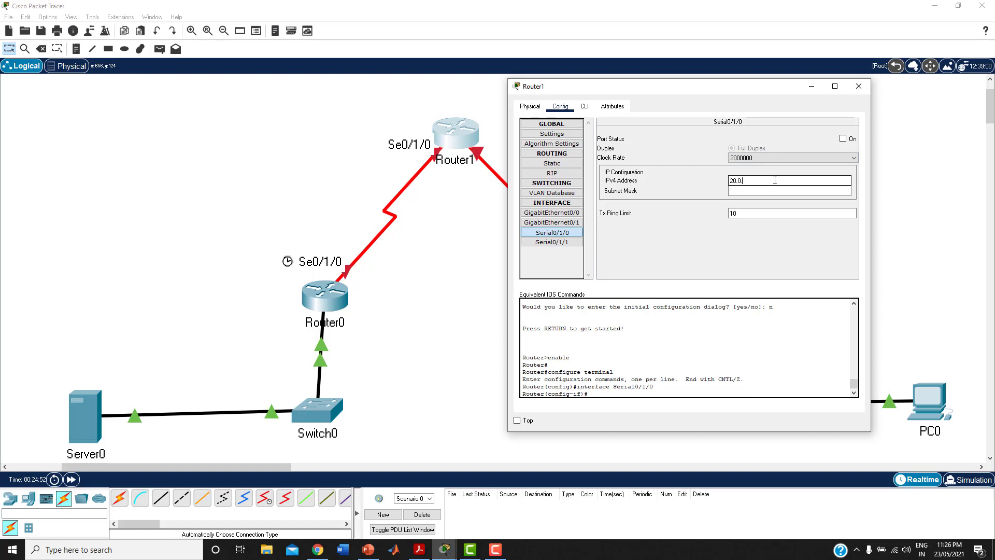
pyautogui.write('.0.0.2')
pyautogui.click(773, 191)
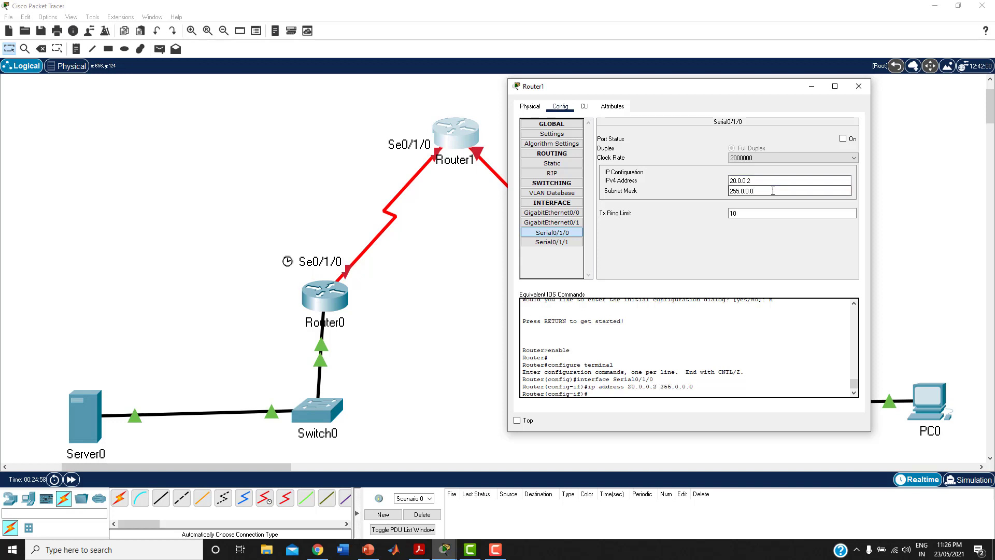
# Step: Set the clock rate of Router1's Serial0/1/0 interface to Not Set and turn the port on
pyautogui.click(785, 157)
pyautogui.scroll(-1, 787, 164)
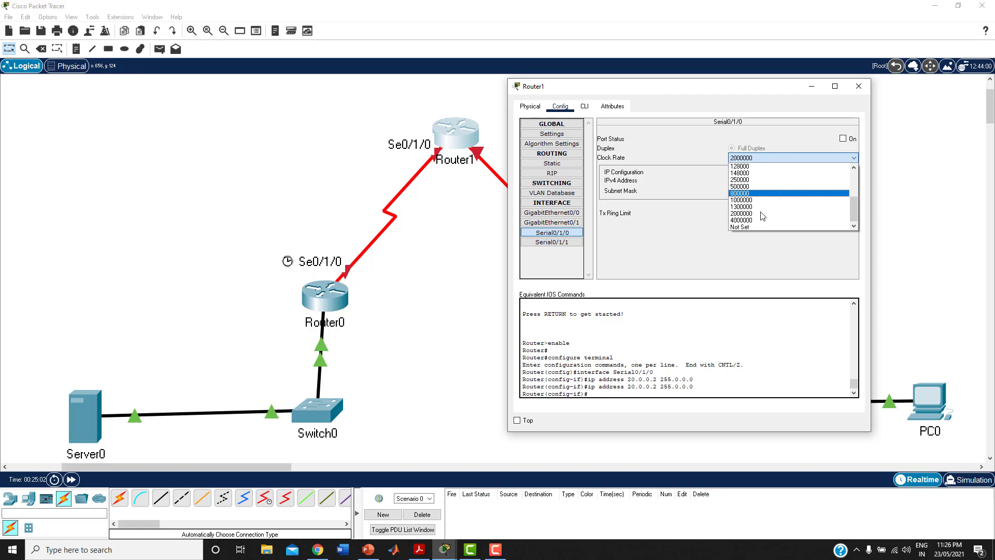
pyautogui.click(740, 227)
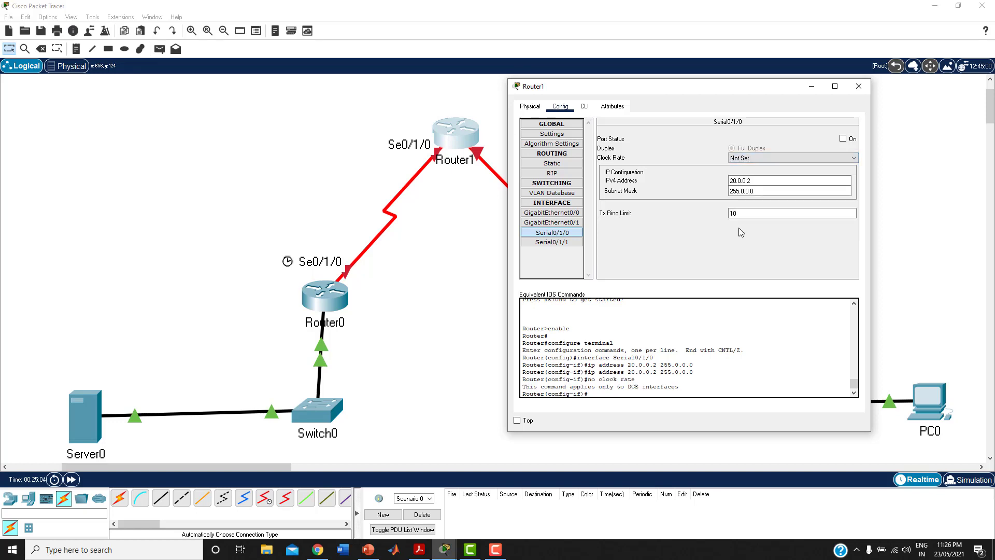
pyautogui.click(843, 139)
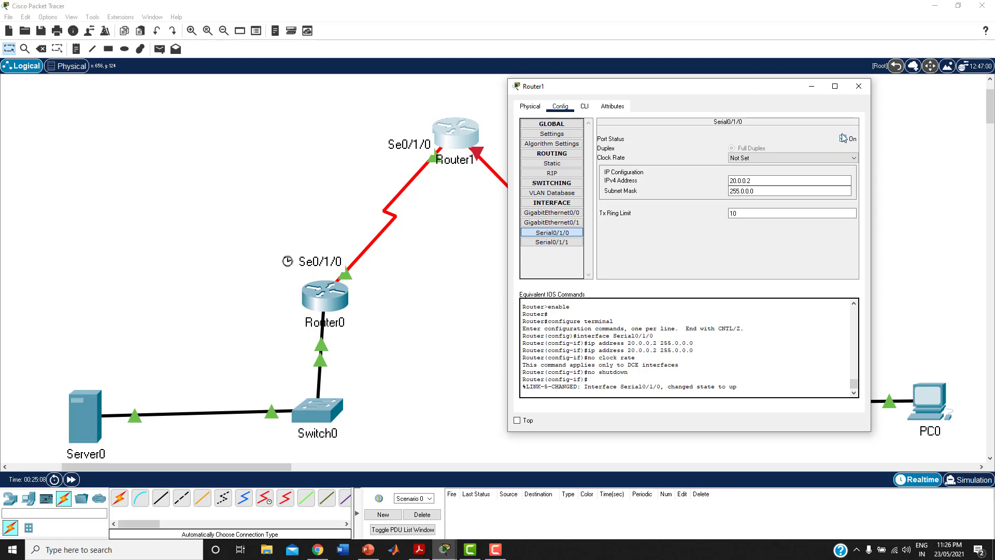
pyautogui.click(860, 87)
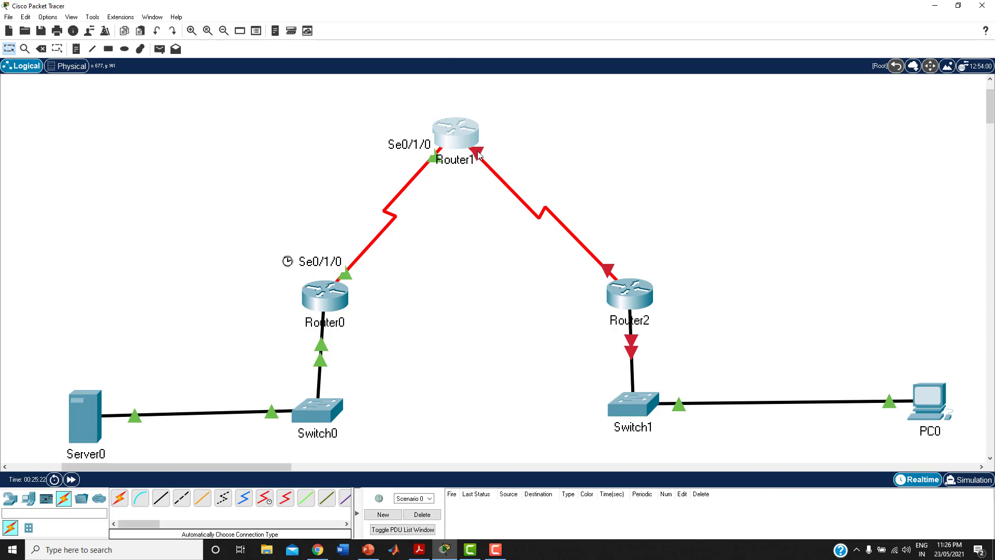
# Step: Assign IPv4 address 30.0.0.1 and subnet mask 255.0.0.0 to Router1's Serial0/1/1 interface
pyautogui.moveTo(477, 152)
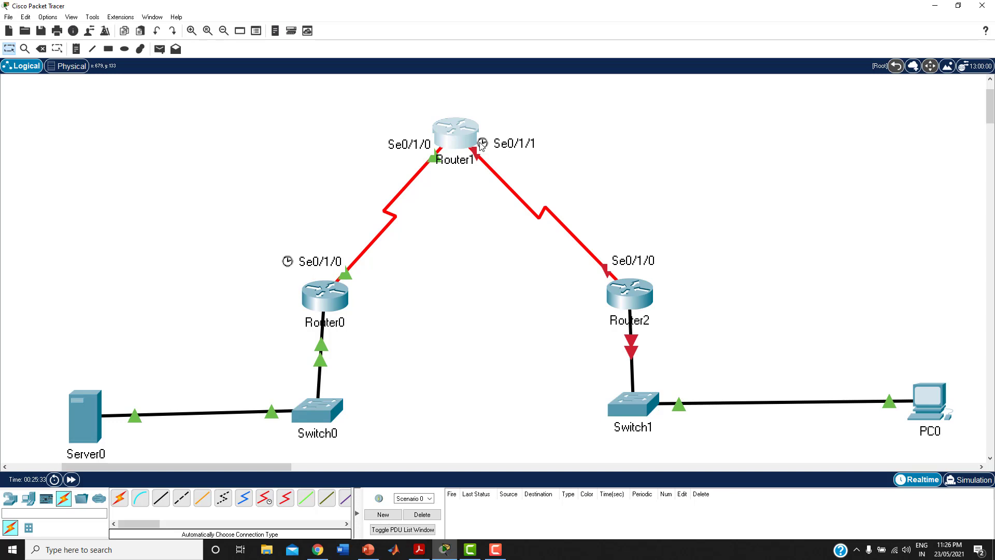
pyautogui.click(457, 131)
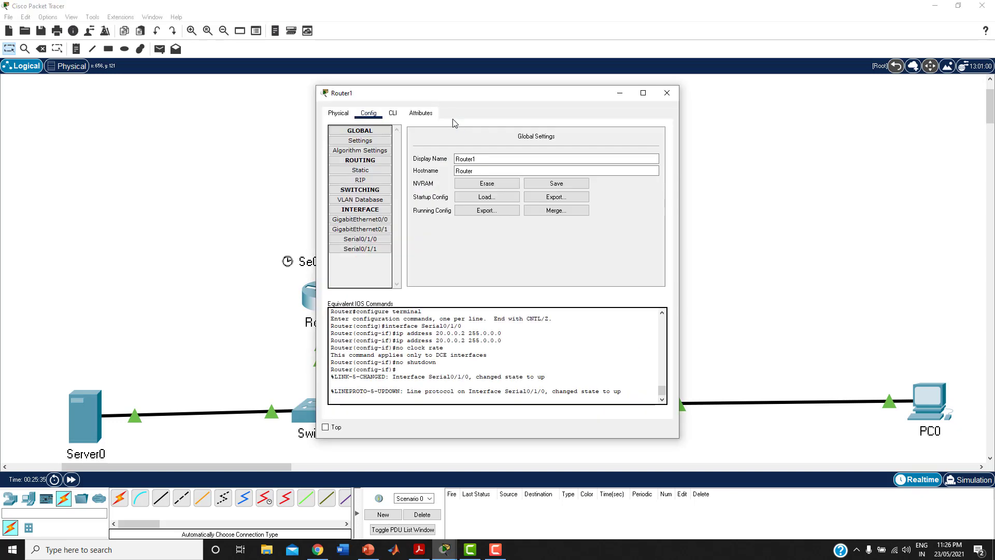
pyautogui.moveTo(455, 100); pyautogui.dragTo(221, 109)
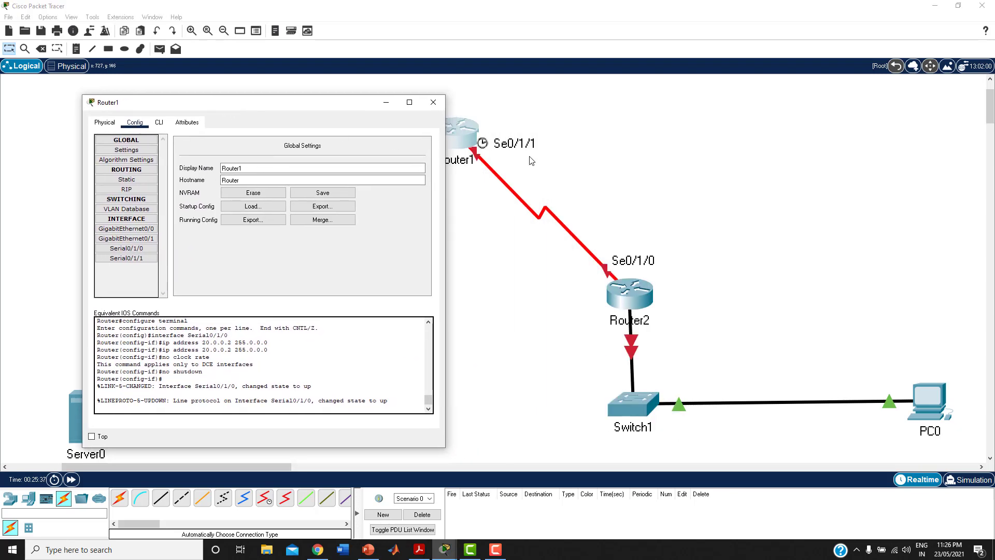
pyautogui.click(115, 258)
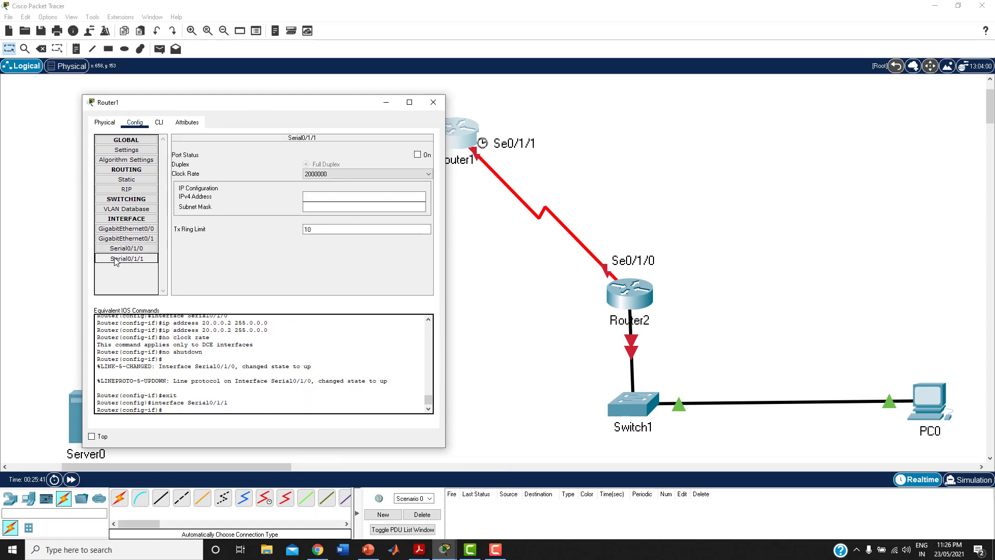
pyautogui.click(365, 197)
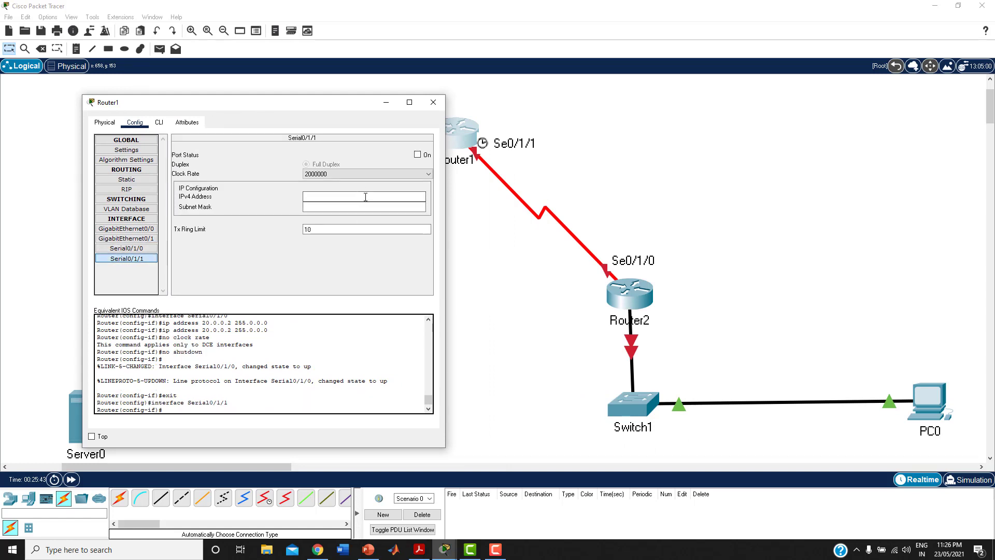
pyautogui.write('30.0.0.1')
pyautogui.click(368, 206)
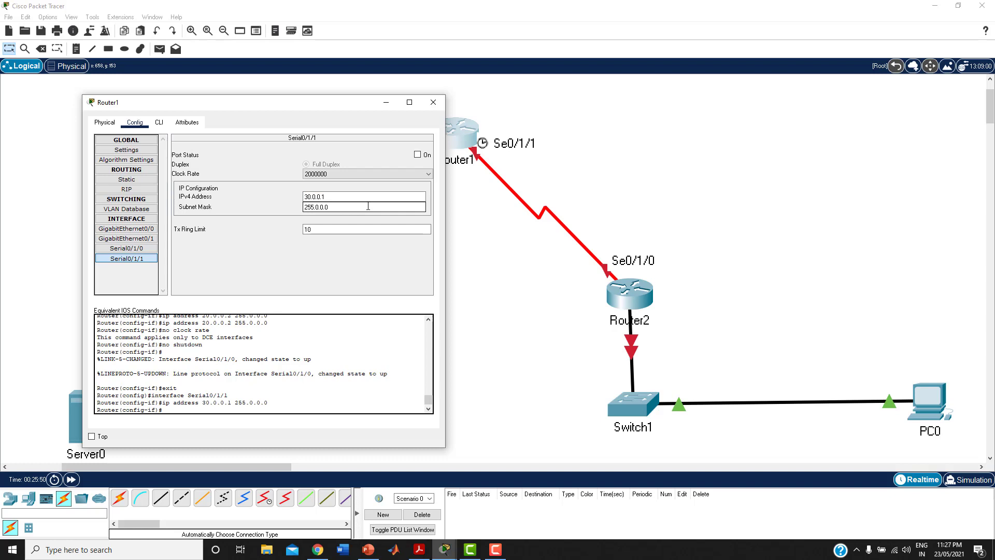
# Step: Set the clock rate of Router1's Serial0/1/1 interface to 64000 and turn the port on
pyautogui.click(371, 174)
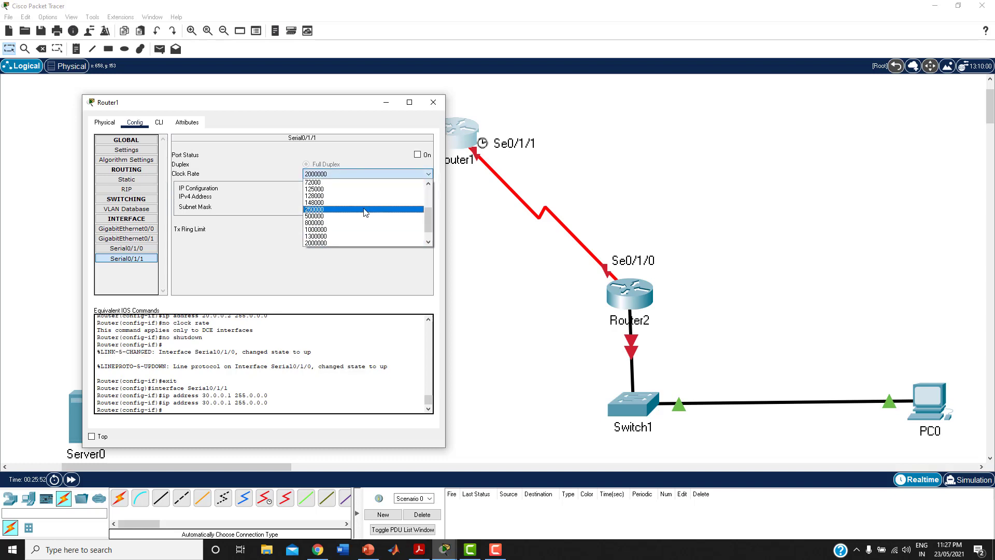
pyautogui.scroll(2, 366, 213)
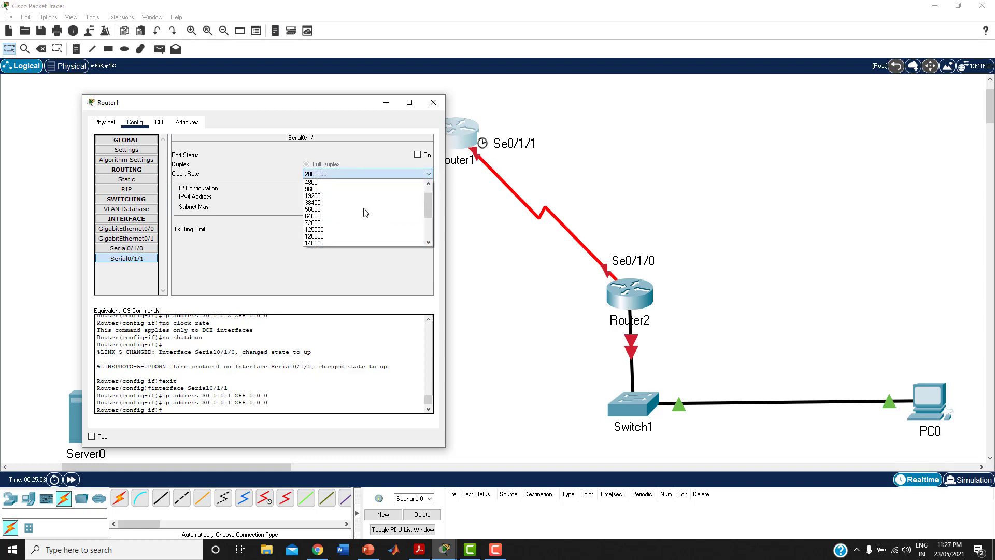
pyautogui.click(336, 216)
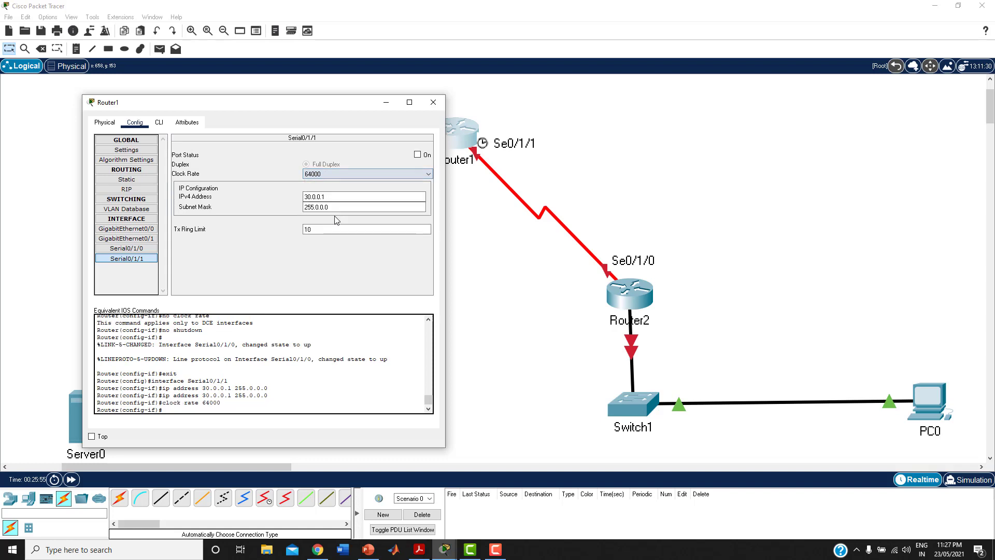
pyautogui.click(418, 155)
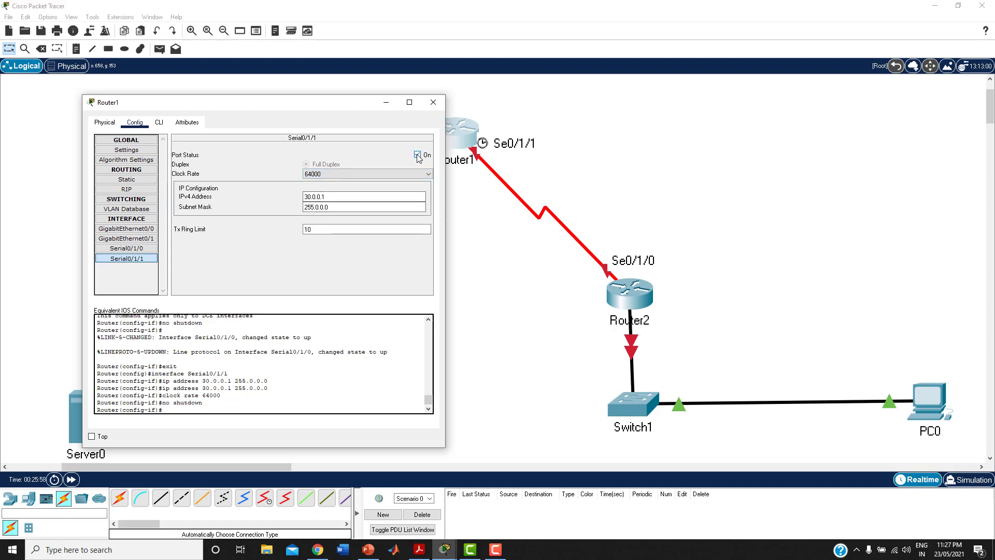
pyautogui.click(433, 104)
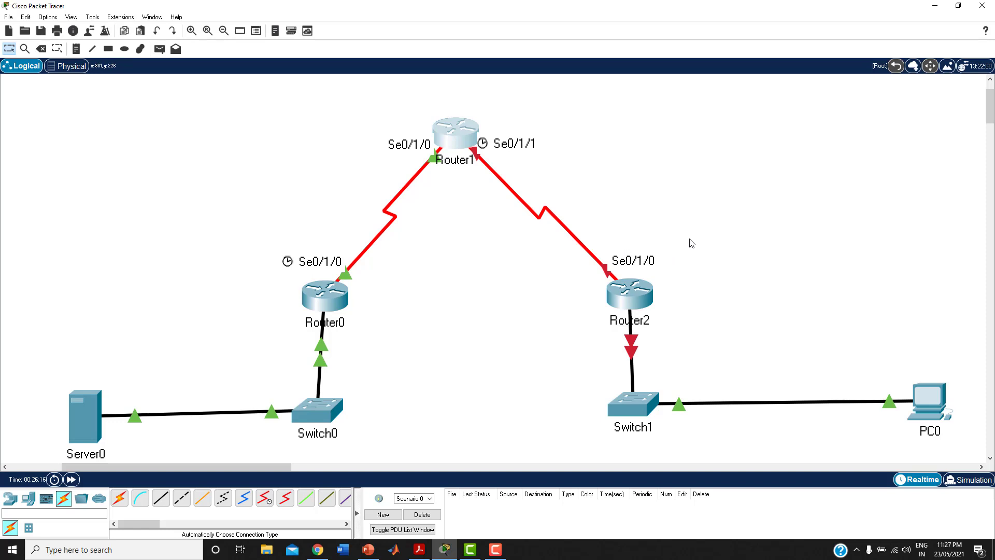
# Step: Review the Serial0/1/1 interface settings of Router1 and close its configuration window
pyautogui.click(630, 294)
pyautogui.click(664, 96)
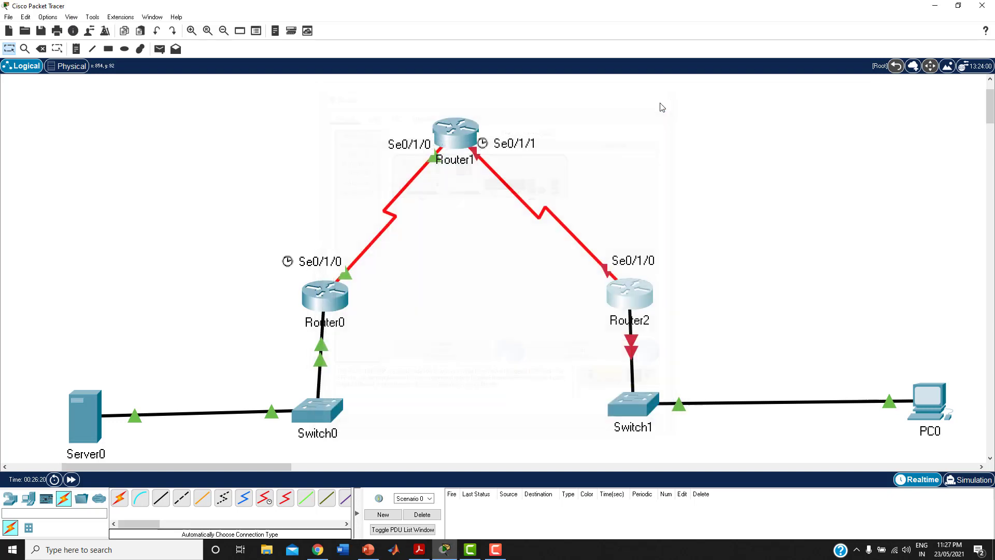
pyautogui.click(453, 134)
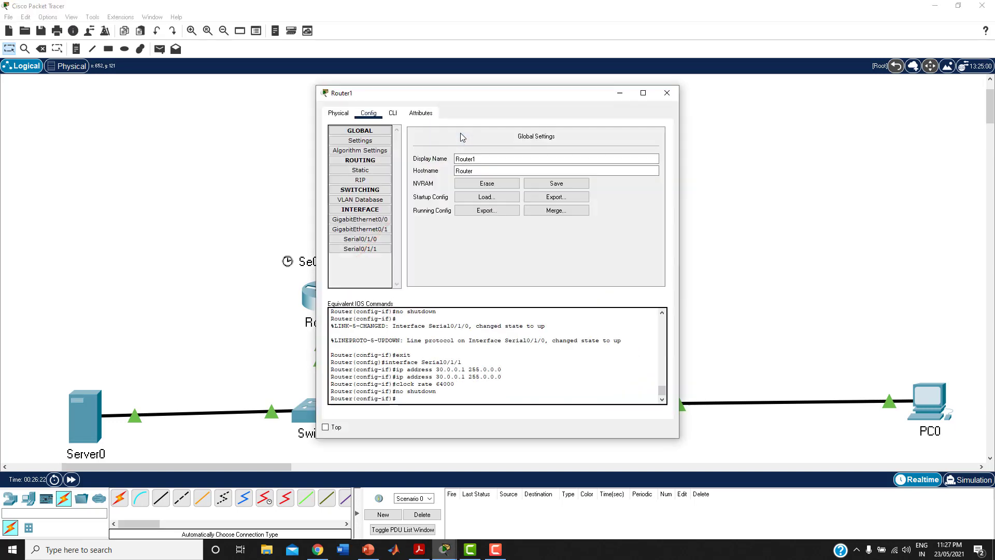
pyautogui.click(371, 249)
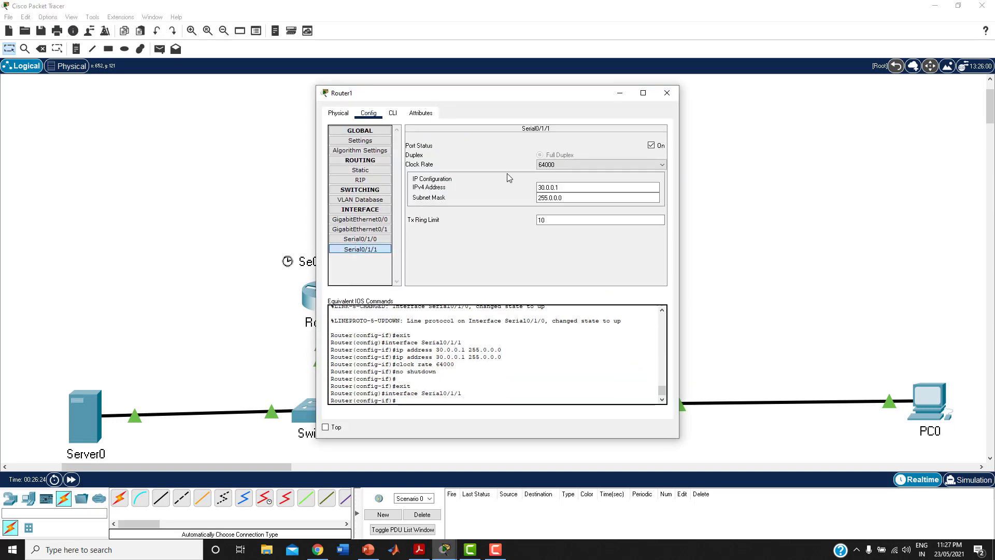
pyautogui.click(667, 93)
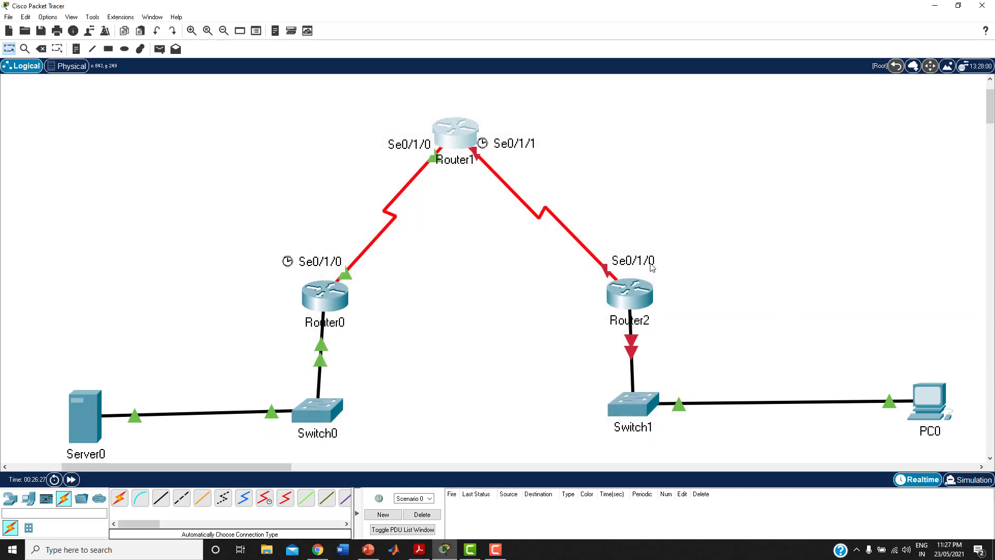
# Step: Assign IPv4 address 30.0.0.2 and subnet mask 255.0.0.0 to Router2's Serial0/1/0 interface
pyautogui.moveTo(628, 288)
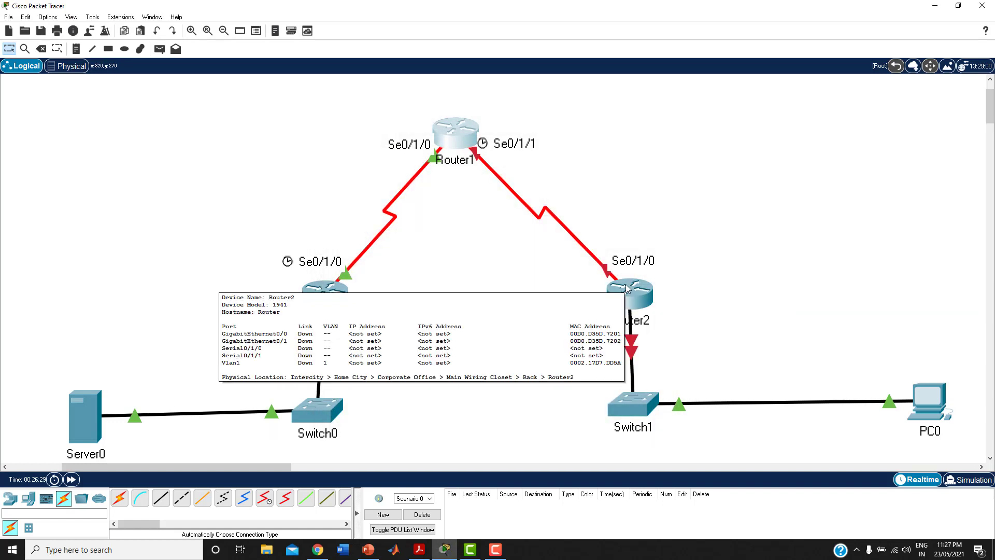
pyautogui.click(637, 299)
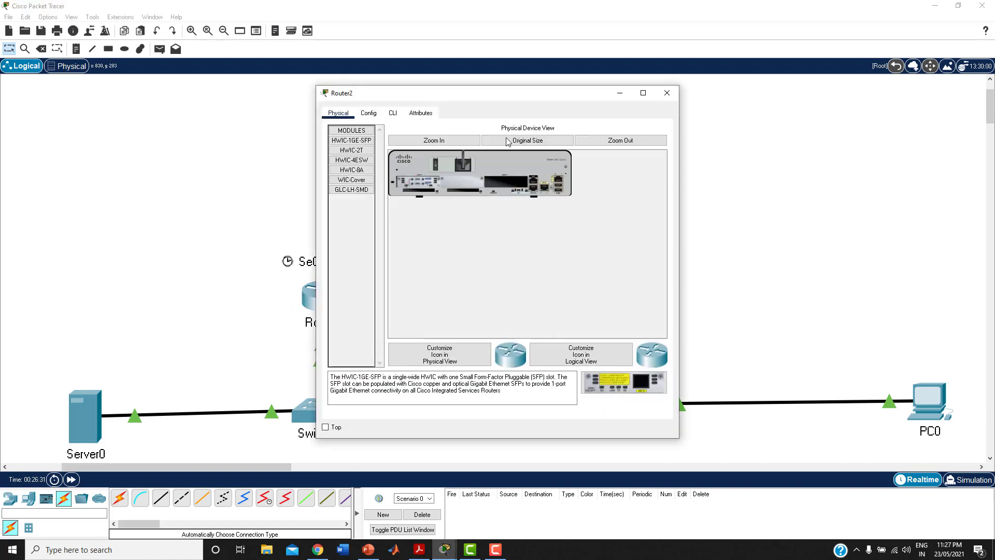
pyautogui.click(369, 113)
pyautogui.moveTo(461, 95); pyautogui.dragTo(336, 108)
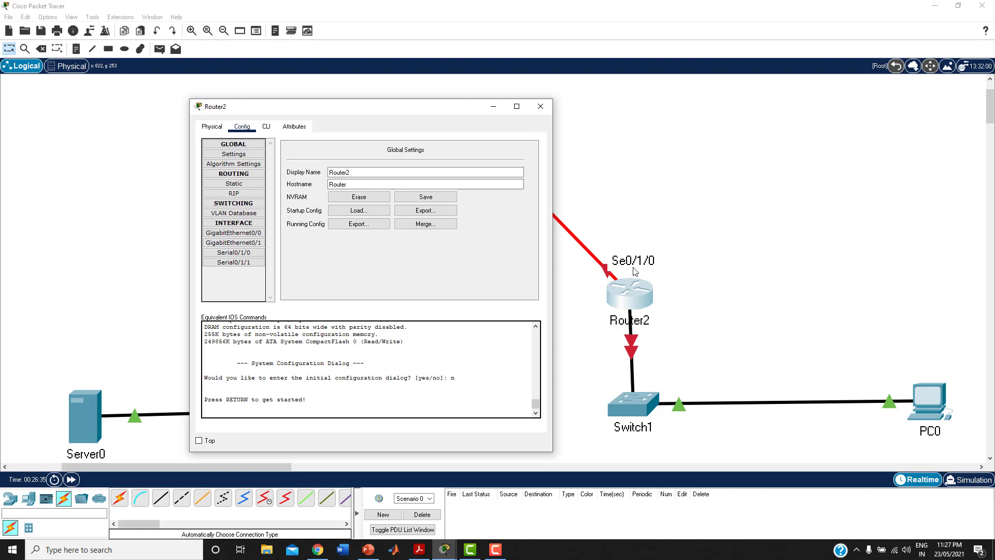
pyautogui.click(247, 254)
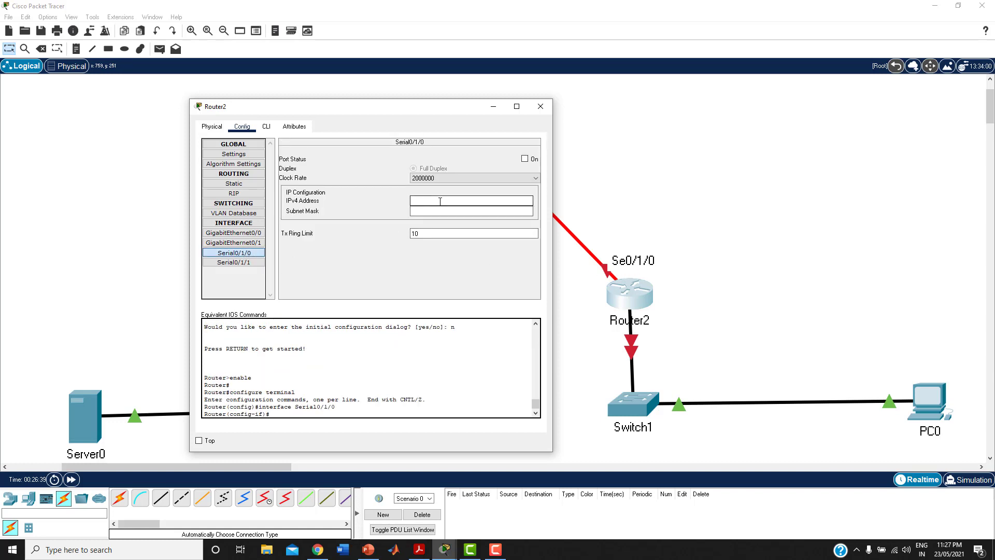
pyautogui.click(440, 202)
pyautogui.write('30.0.0.2')
pyautogui.press('Tab')
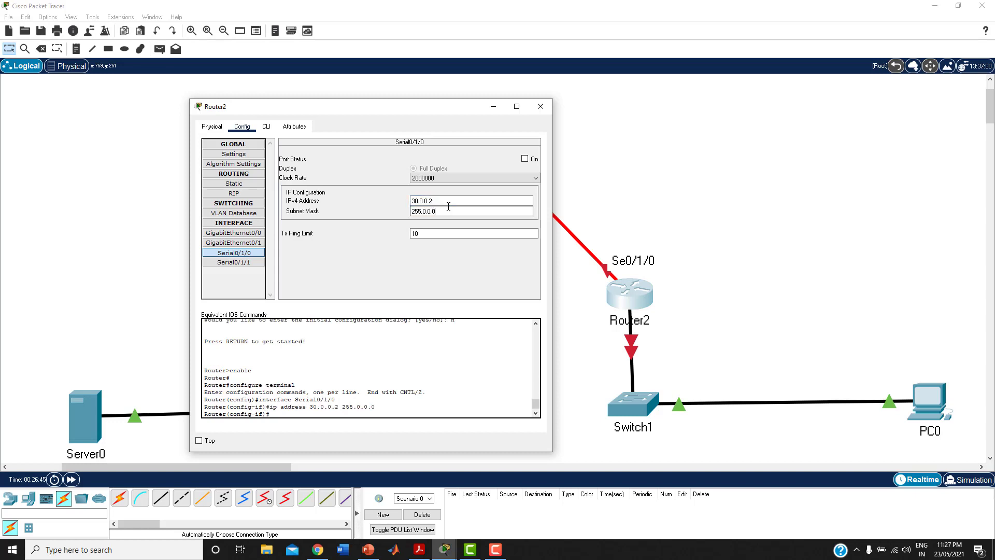
# Step: Set the clock rate of Router2's Serial0/1/0 interface to Not Set and turn the port on
pyautogui.click(448, 178)
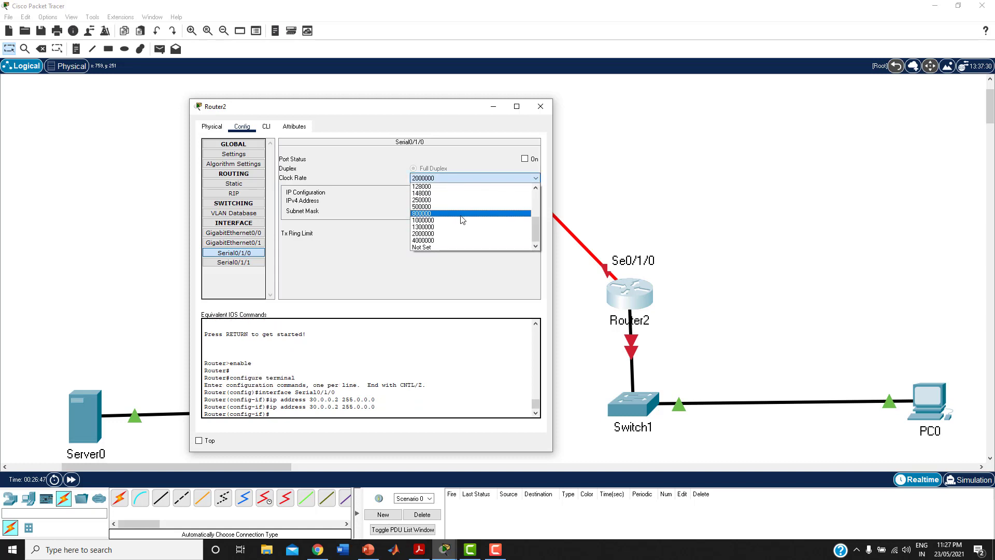
pyautogui.click(435, 248)
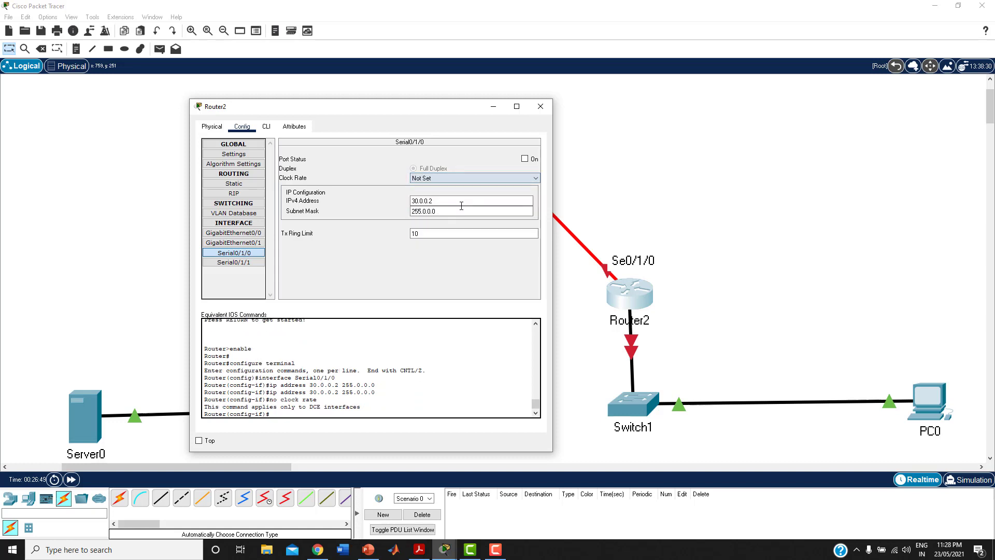
pyautogui.click(524, 160)
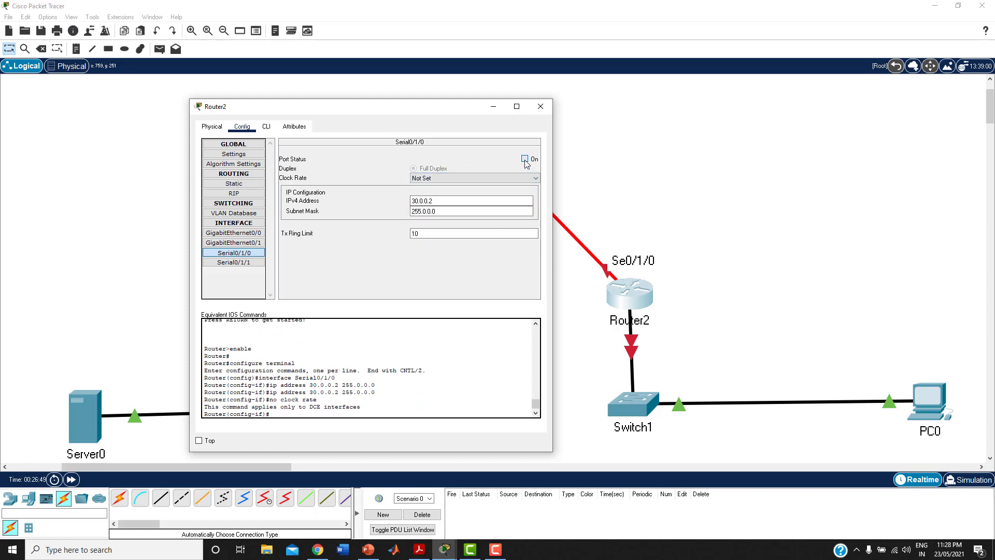
pyautogui.click(544, 106)
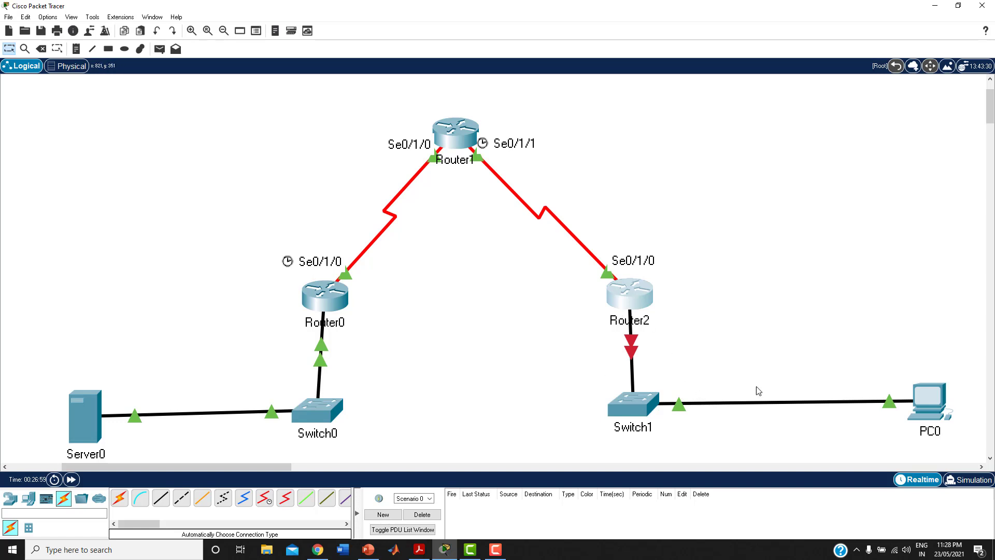
# Step: Assign static IPv4 address 40.0.0.1 and subnet mask 255.0.0.0 to PC0
pyautogui.click(915, 404)
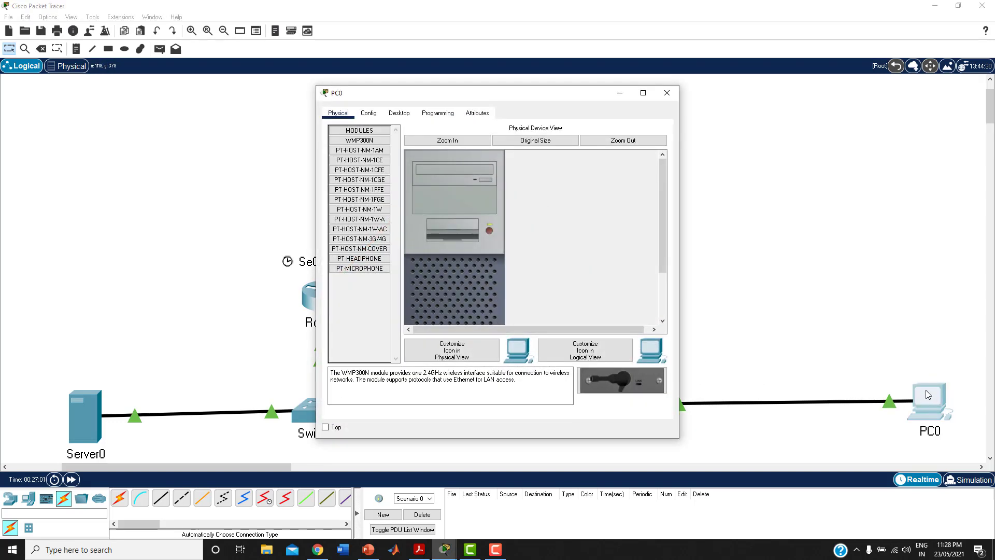
pyautogui.click(399, 115)
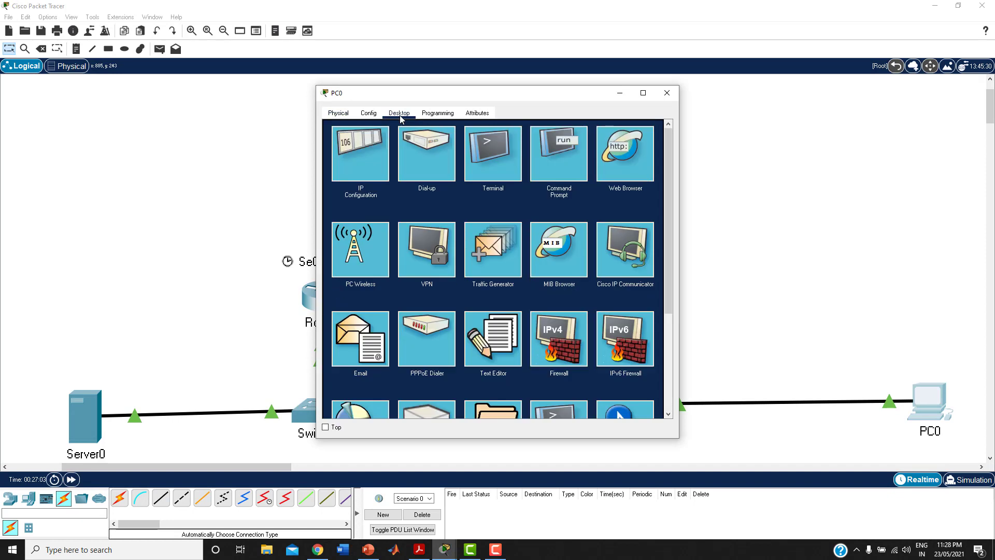
pyautogui.click(370, 154)
pyautogui.click(483, 184)
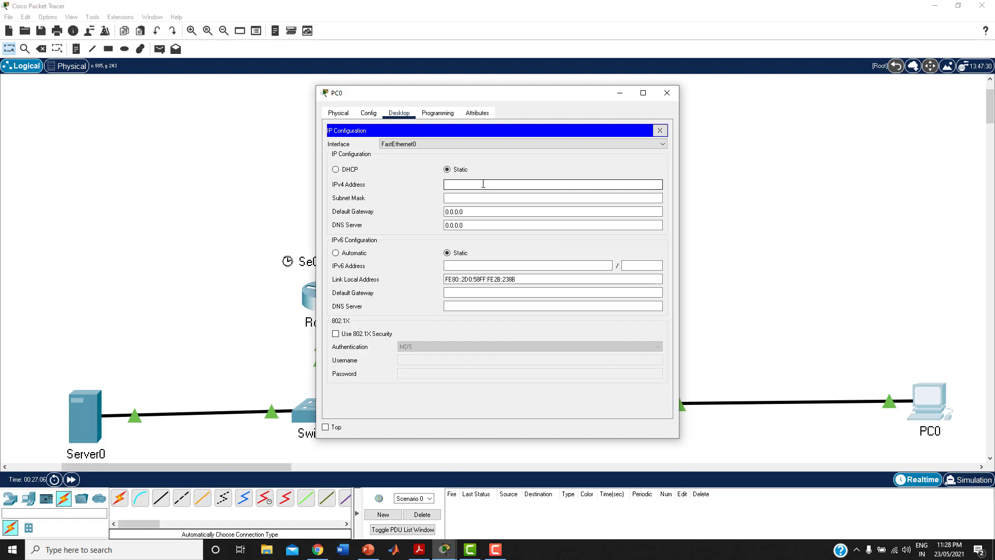
pyautogui.write('40.0.0.1')
pyautogui.click(483, 198)
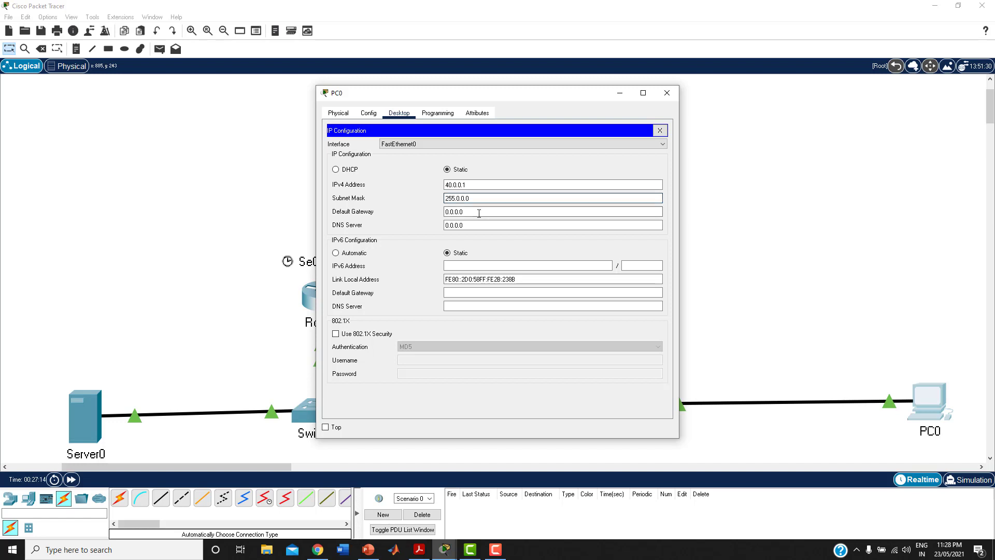
# Step: Set PC0's IPv4 default gateway to 40.0.0.2 and close its configuration
pyautogui.press('Tab')
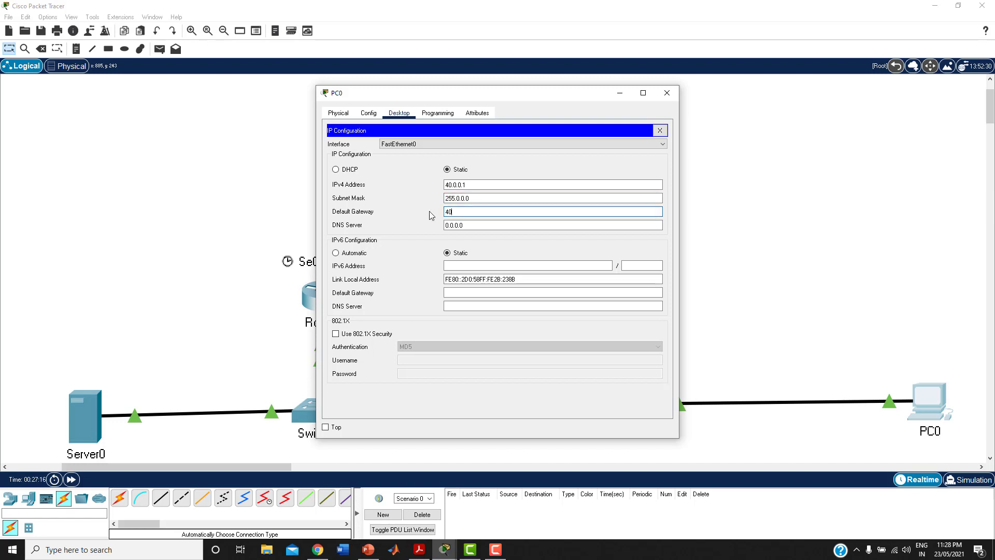
pyautogui.write('40.0.0.2')
pyautogui.moveTo(469, 213); pyautogui.dragTo(438, 213)
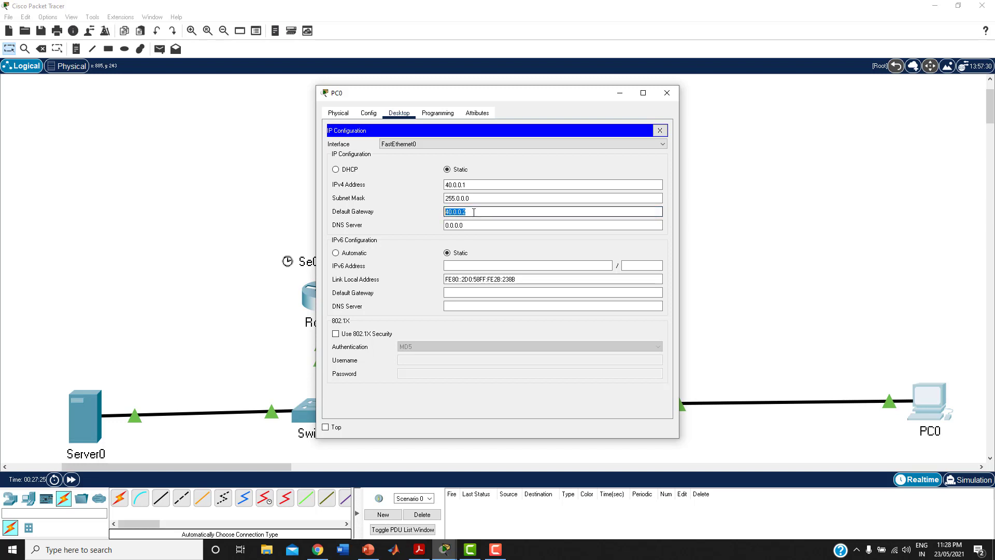
pyautogui.click(660, 132)
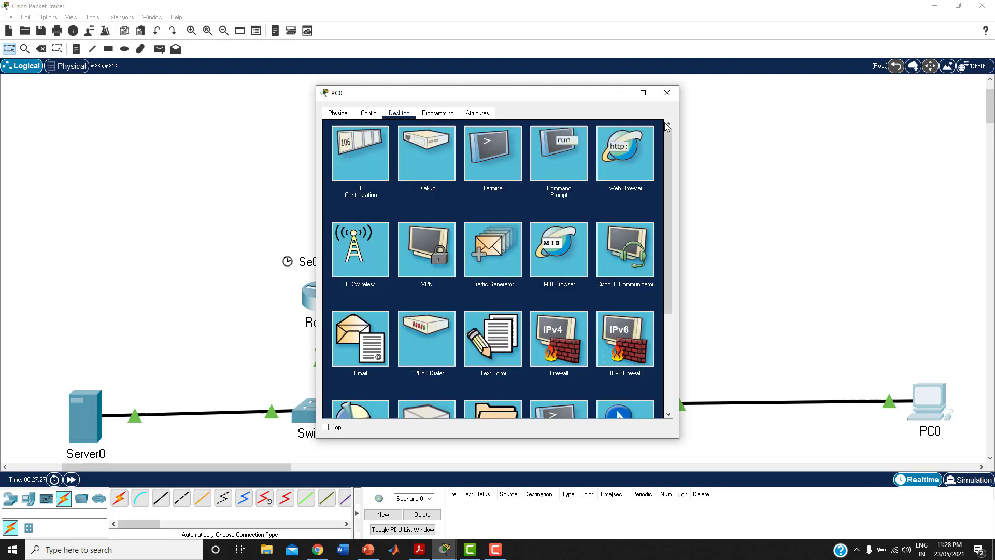
pyautogui.click(667, 94)
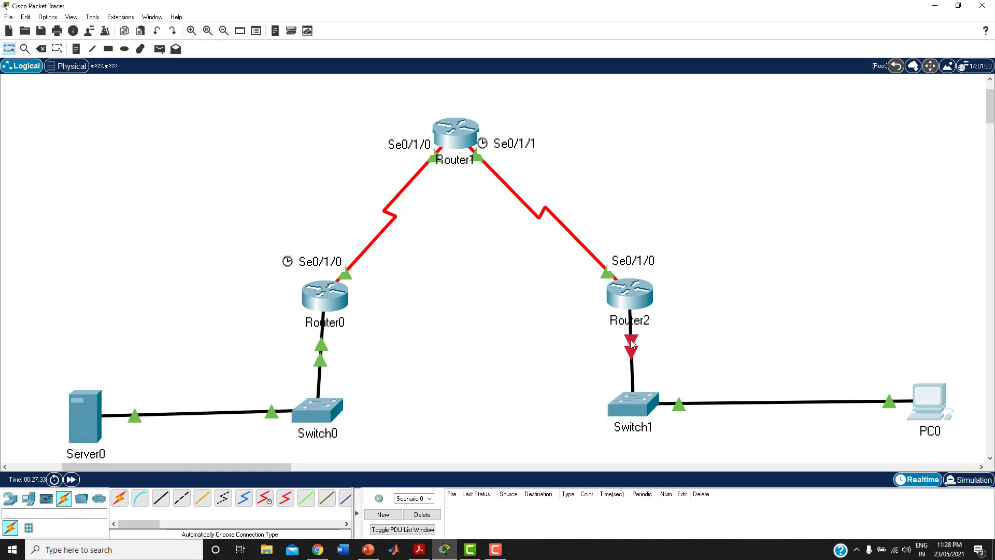
# Step: Assign IPv4 address 40.0.0.2 and subnet mask 255.0.0.0 to Router2's GigabitEthernet0/0 interface and turn the port on
pyautogui.moveTo(634, 343)
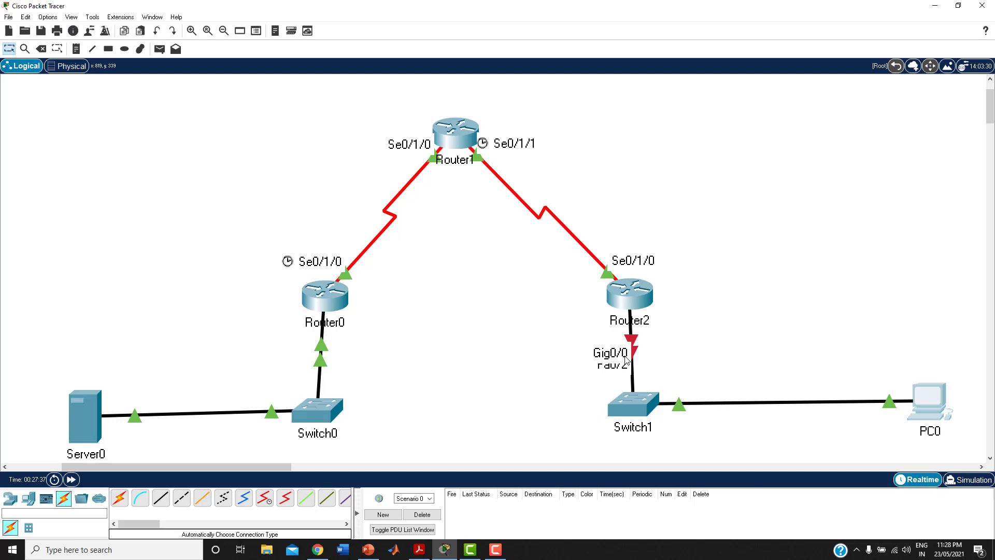
pyautogui.click(635, 294)
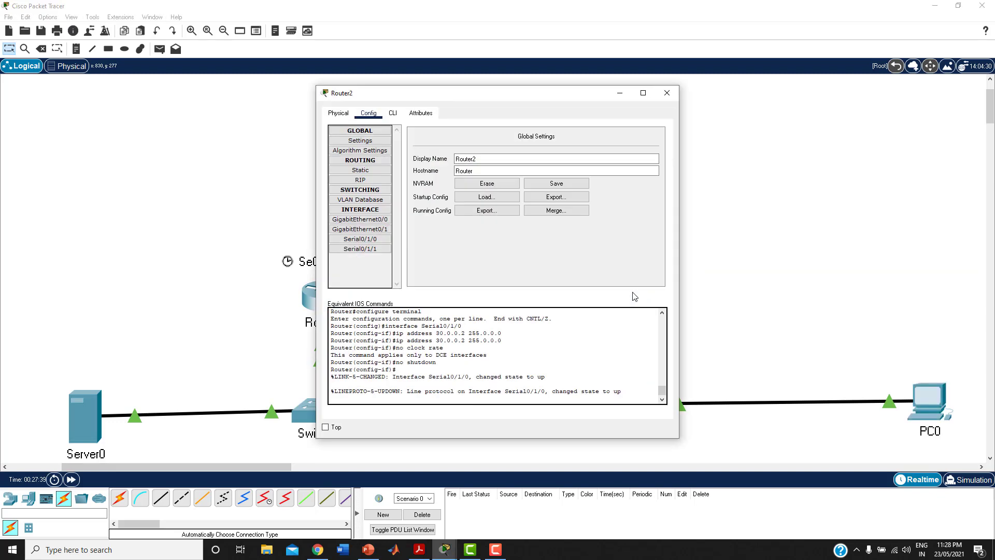
pyautogui.click(374, 220)
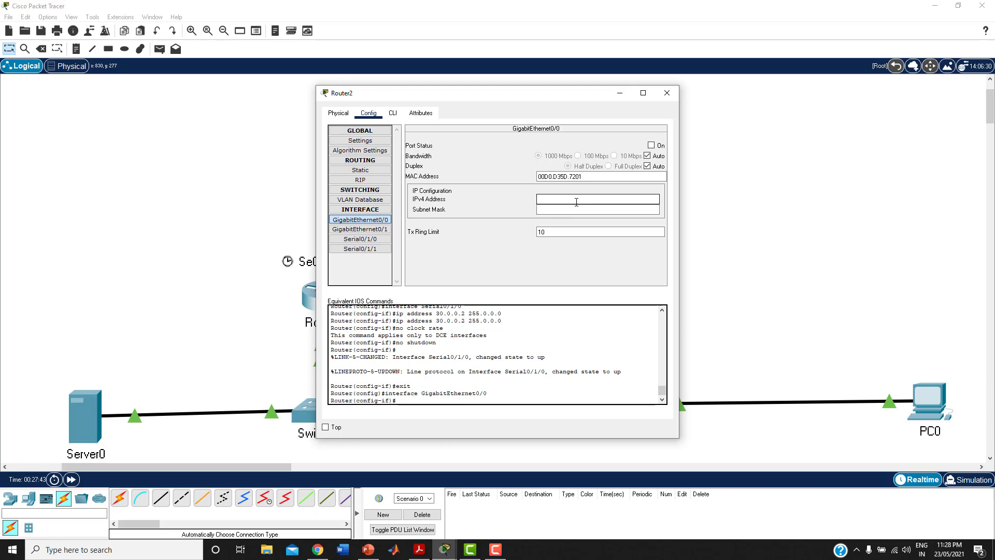
pyautogui.write('40.0.0.2')
pyautogui.click(578, 210)
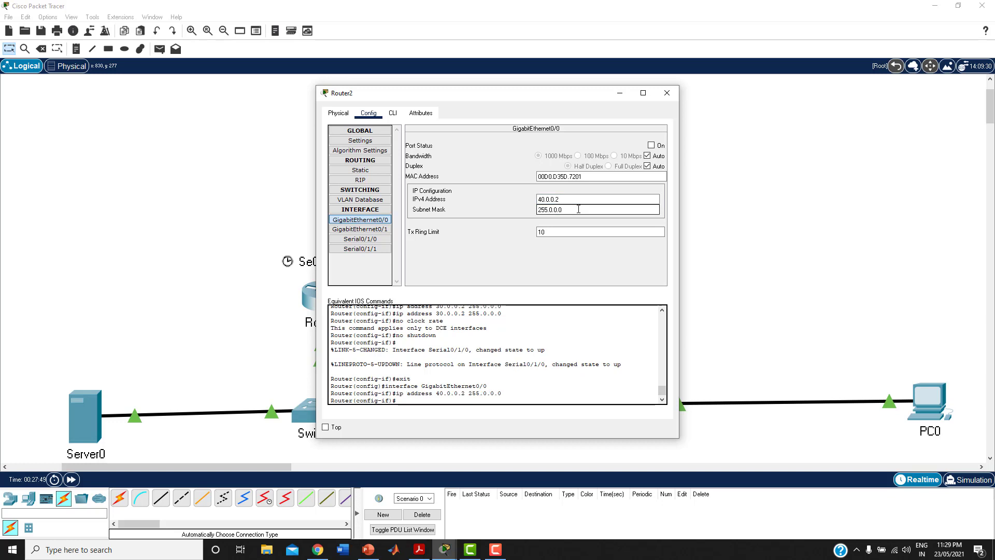
pyautogui.click(652, 146)
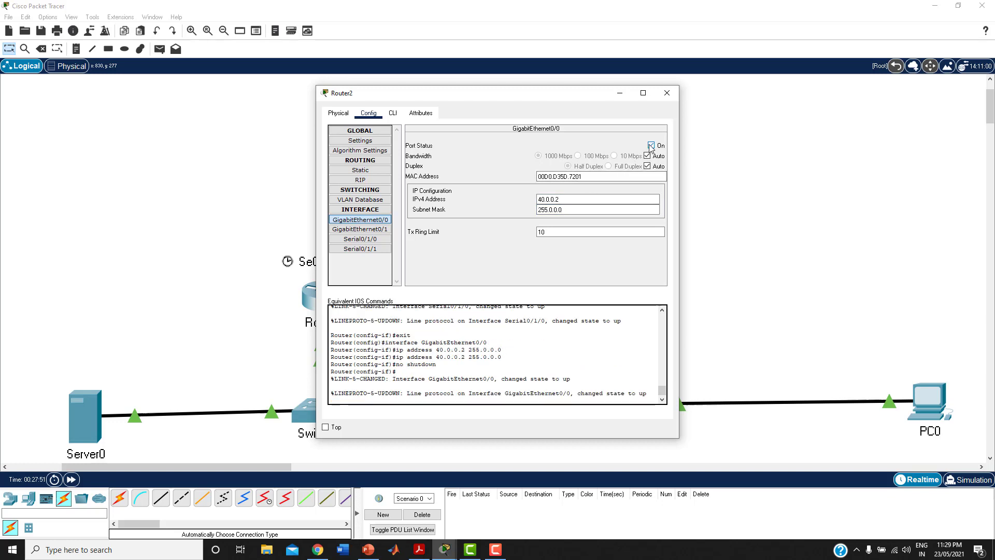
pyautogui.click(667, 94)
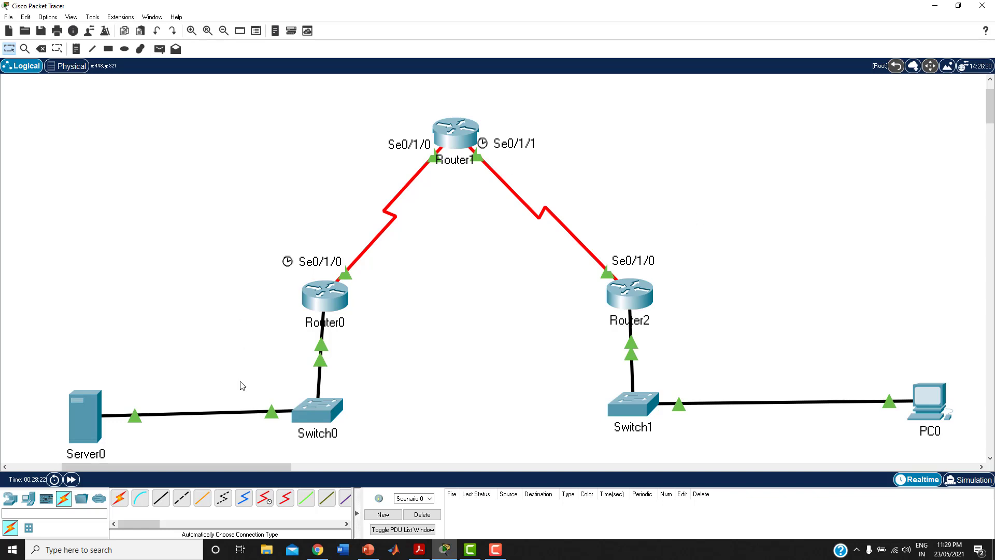
# Step: Move Server0 higher in the topology and open its command prompt
pyautogui.moveTo(92, 411); pyautogui.dragTo(115, 329)
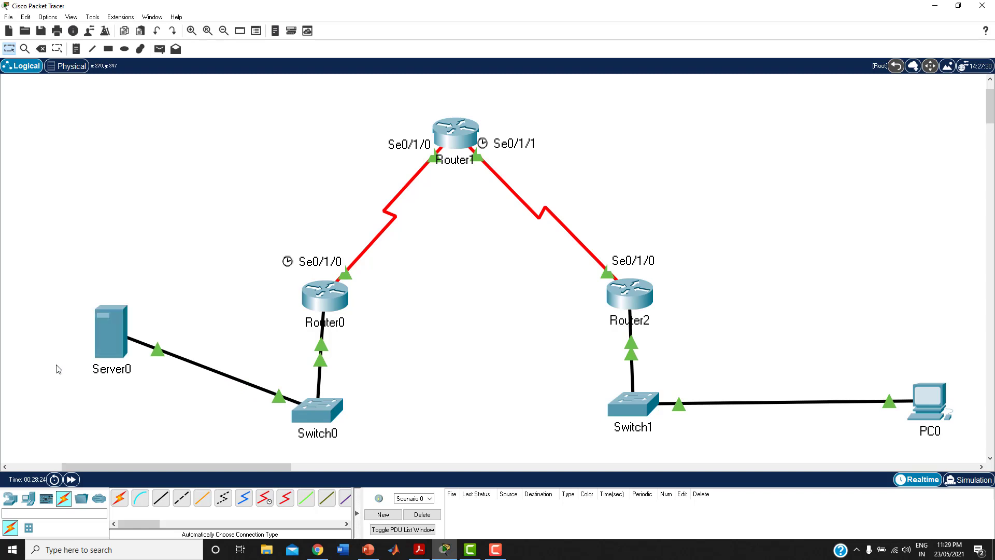
pyautogui.click(108, 337)
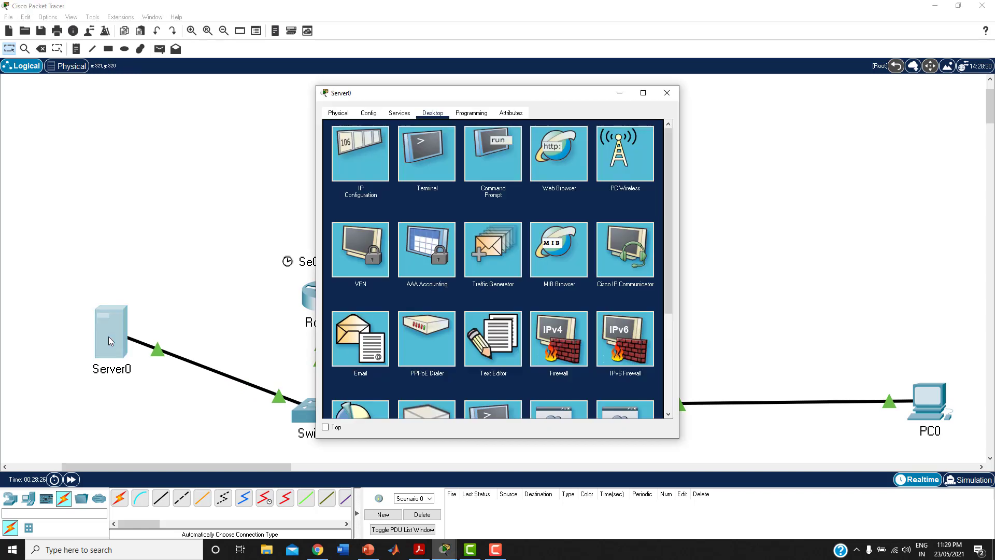
pyautogui.click(493, 160)
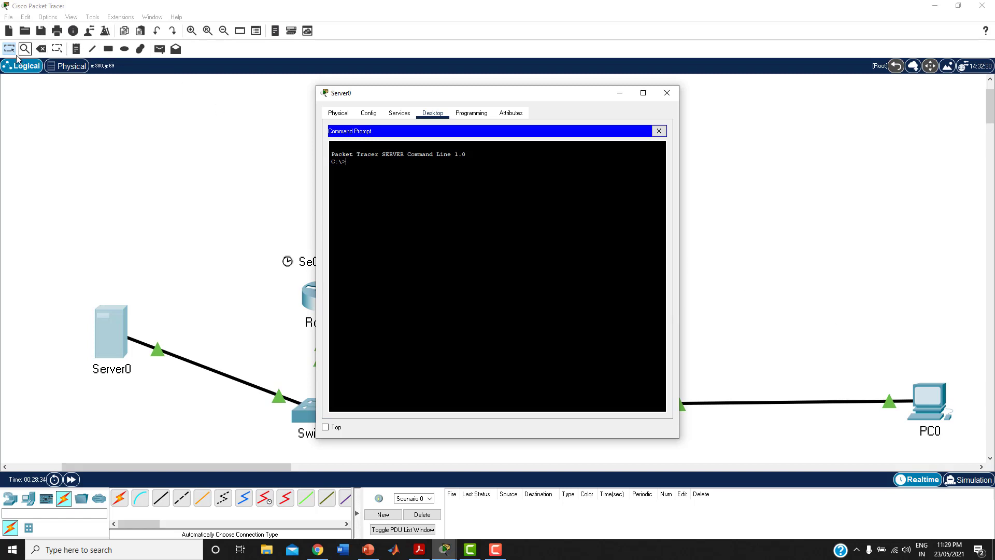
# Step: Place a text note reading 40.0.0.1 just above PC0 in the topology
pyautogui.click(77, 49)
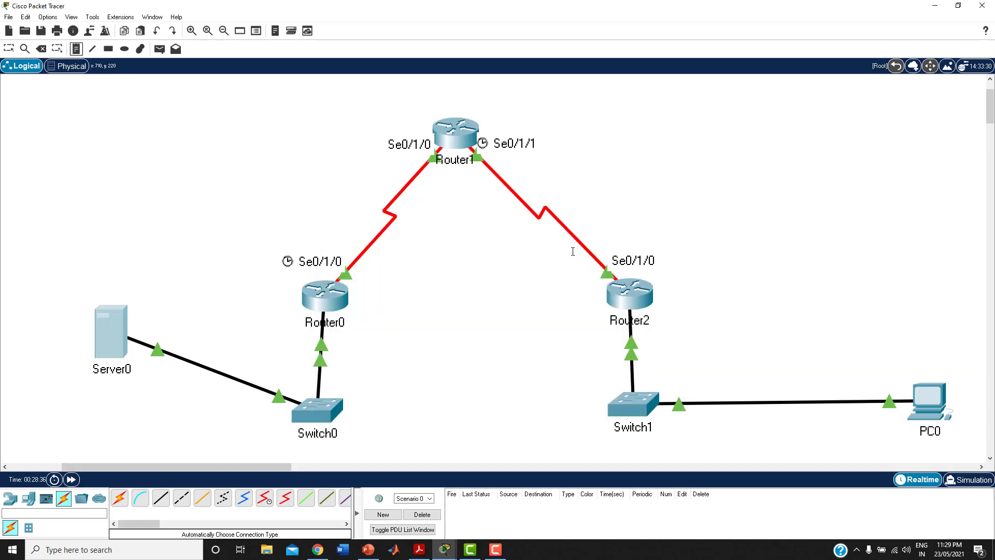
pyautogui.click(901, 356)
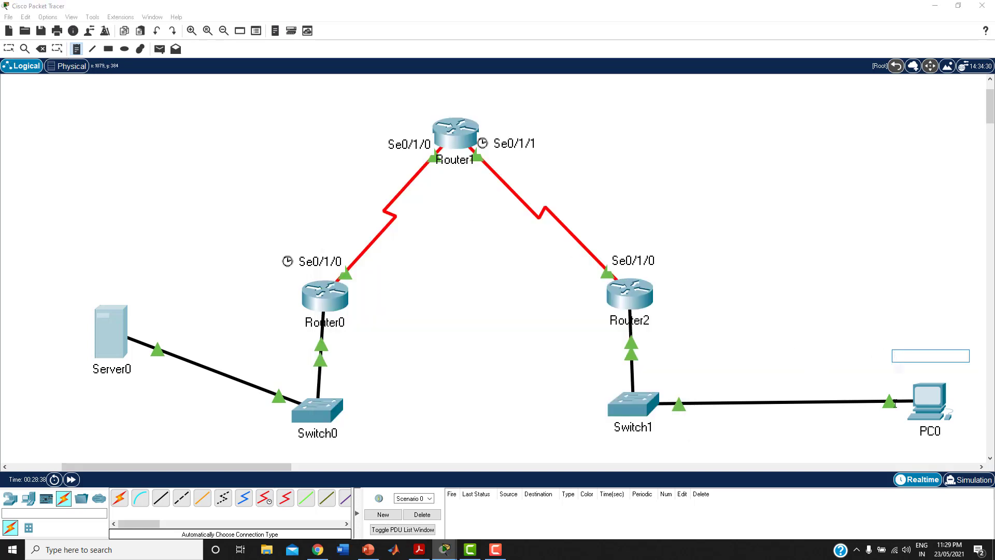
pyautogui.write('40.0.0.1')
pyautogui.click(8, 49)
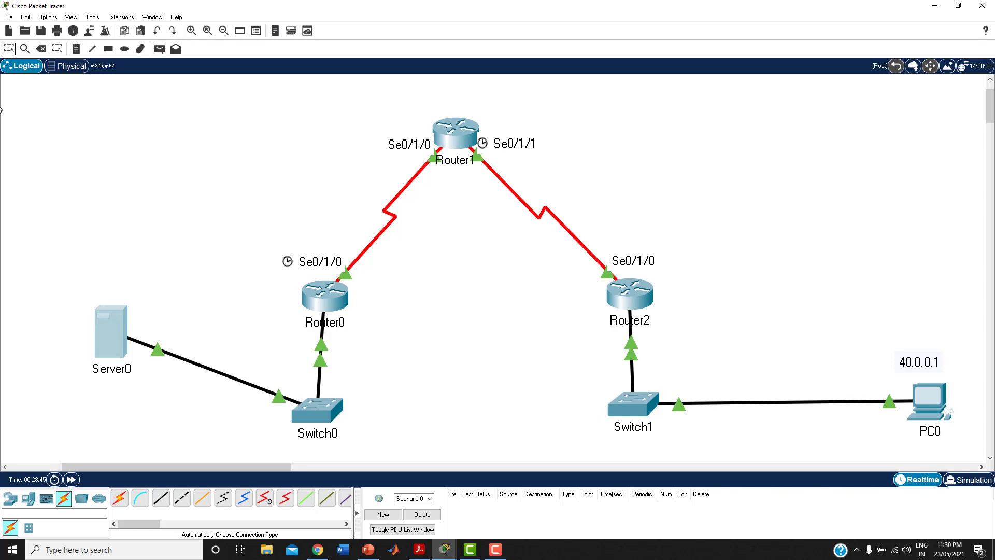
# Step: Ping 40.0.0.1 from Server0's command prompt to test the connection to PC0
pyautogui.click(106, 332)
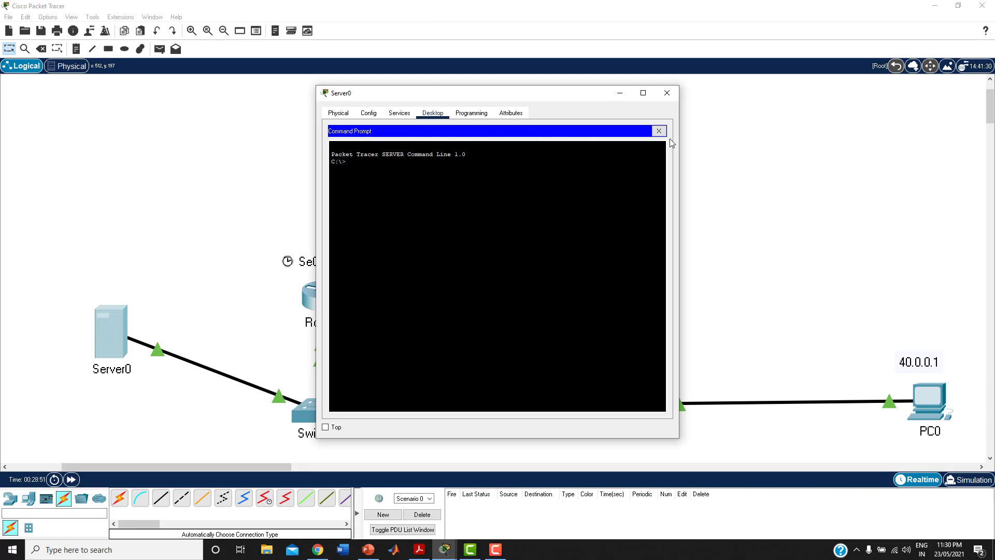
pyautogui.click(657, 132)
pyautogui.write('40.0.0.1')
pyautogui.press('Return')
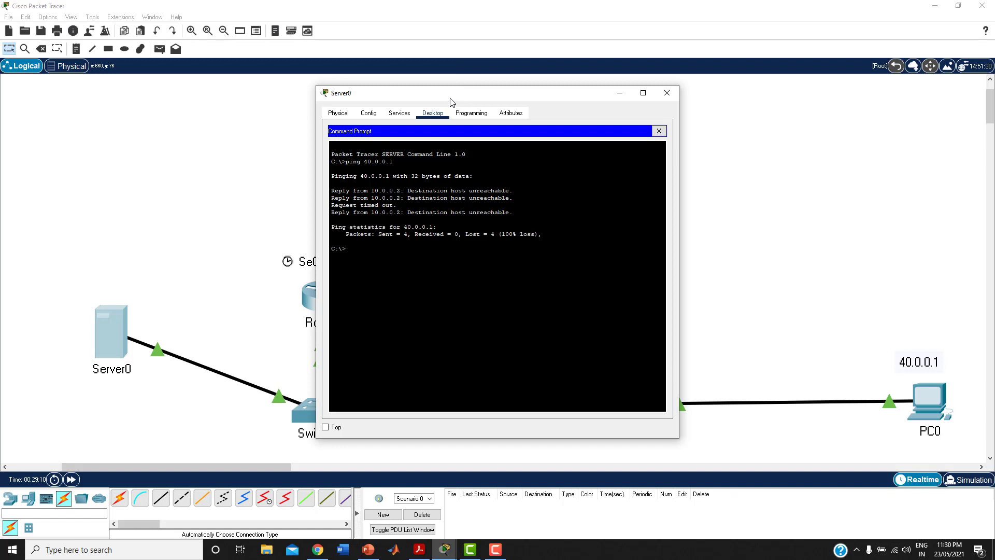
# Step: Place a text note reading 10.0.0.2 beside Router0, just right of its label in the topology
pyautogui.moveTo(451, 102); pyautogui.dragTo(656, 106)
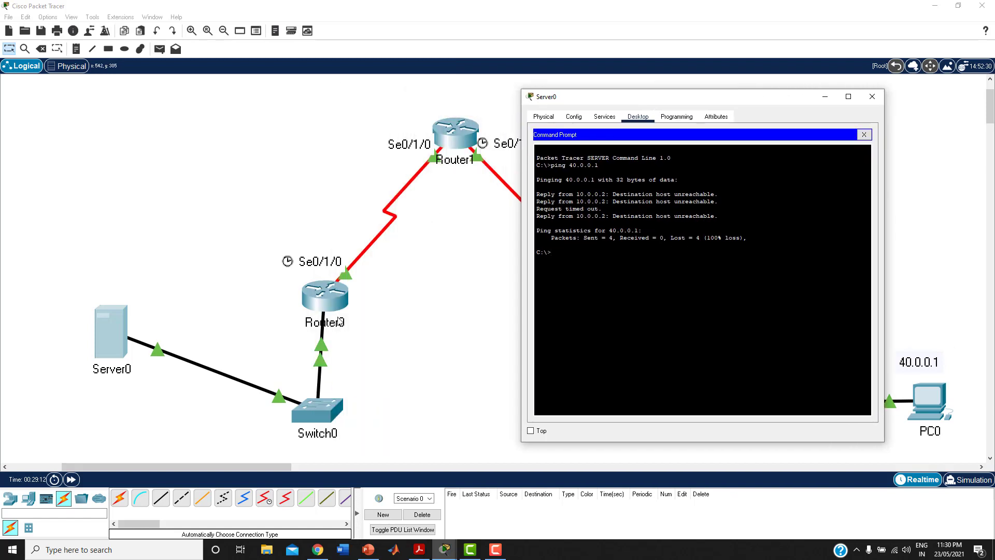
pyautogui.click(77, 49)
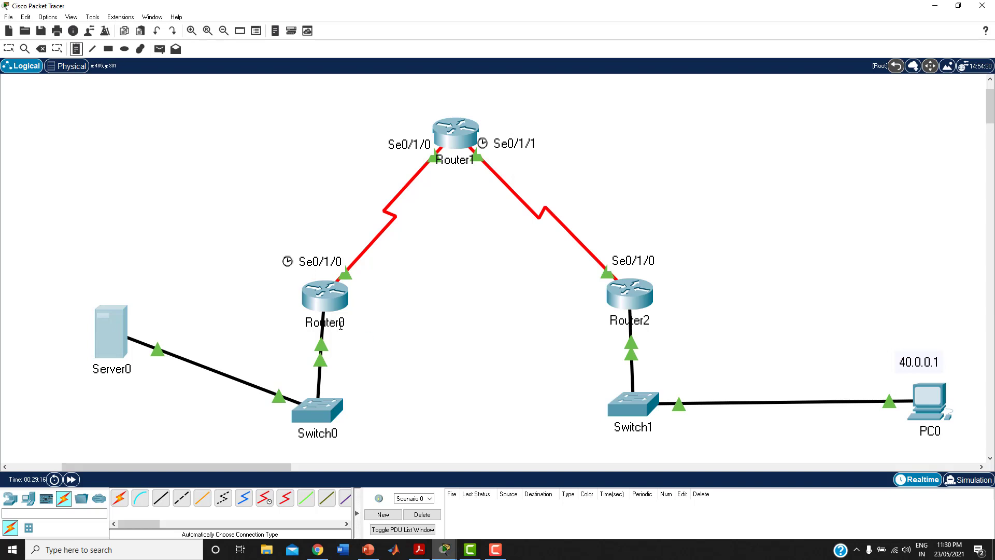
pyautogui.click(365, 319)
pyautogui.write('10.0.0.2')
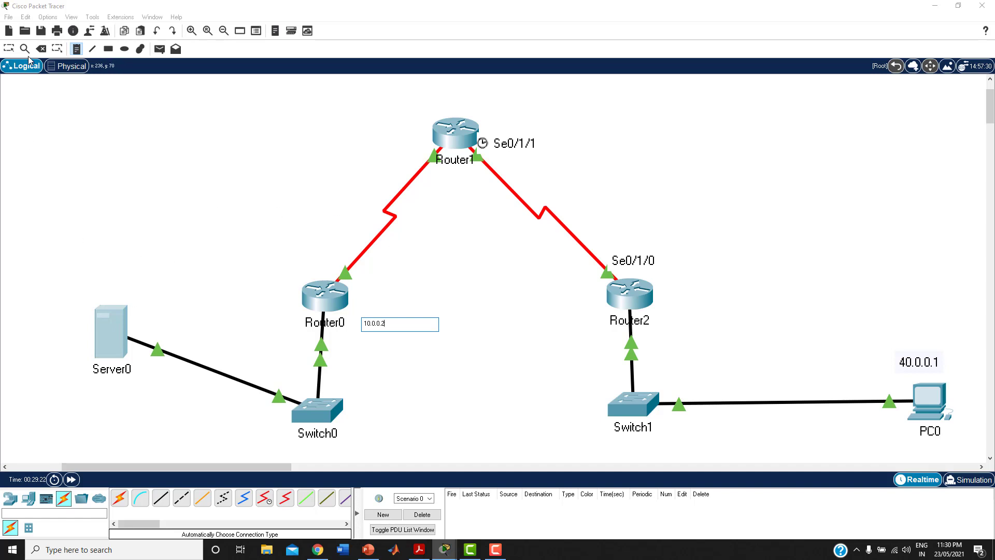
pyautogui.click(8, 49)
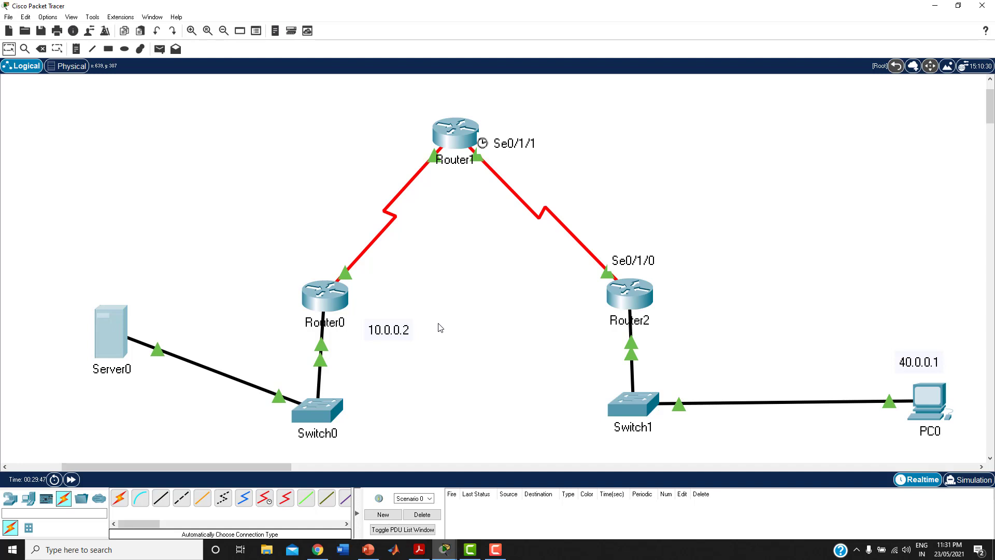
# Step: Return to Server0's command prompt, review the earlier ping replies, and repeat the ping to 40.0.0.1
pyautogui.moveTo(444, 550)
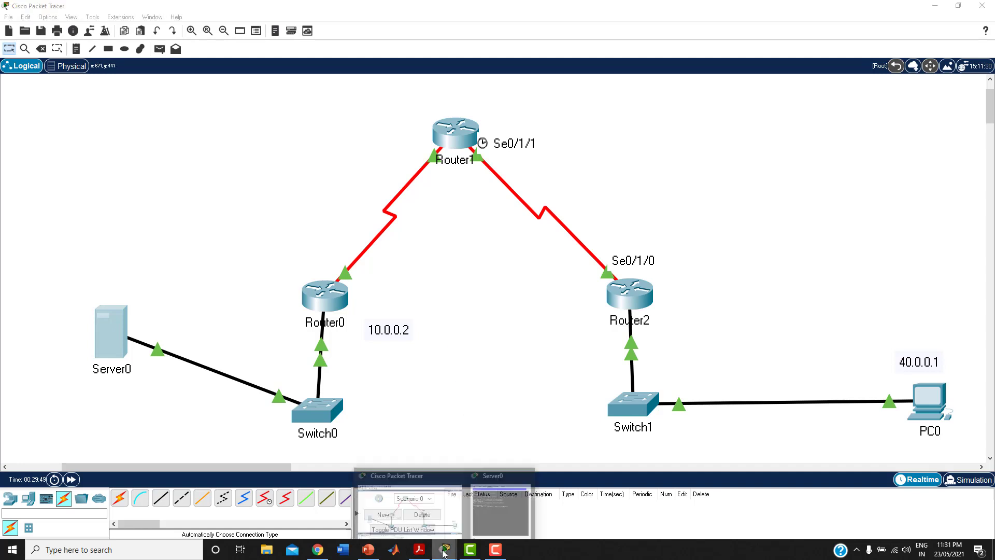
pyautogui.click(485, 516)
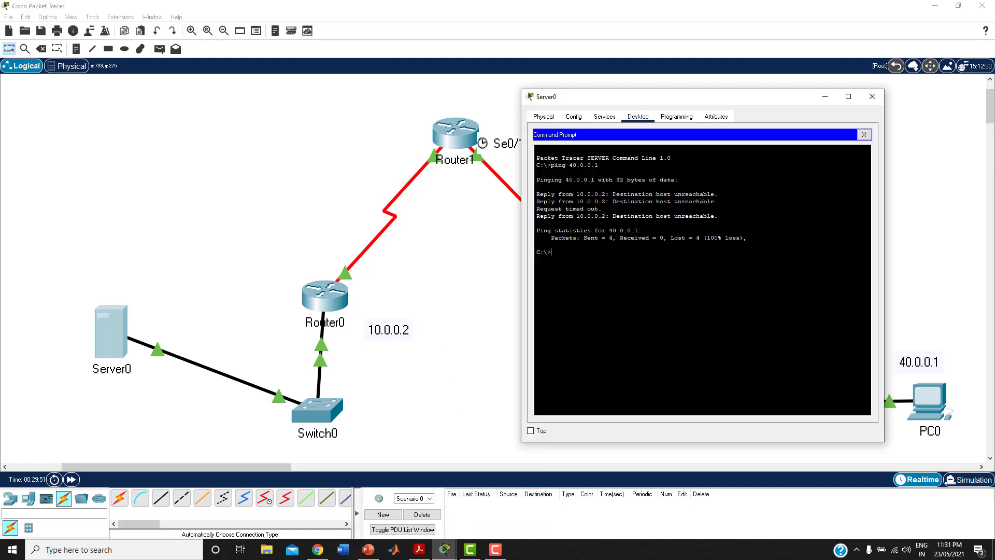
pyautogui.moveTo(613, 194); pyautogui.dragTo(643, 231)
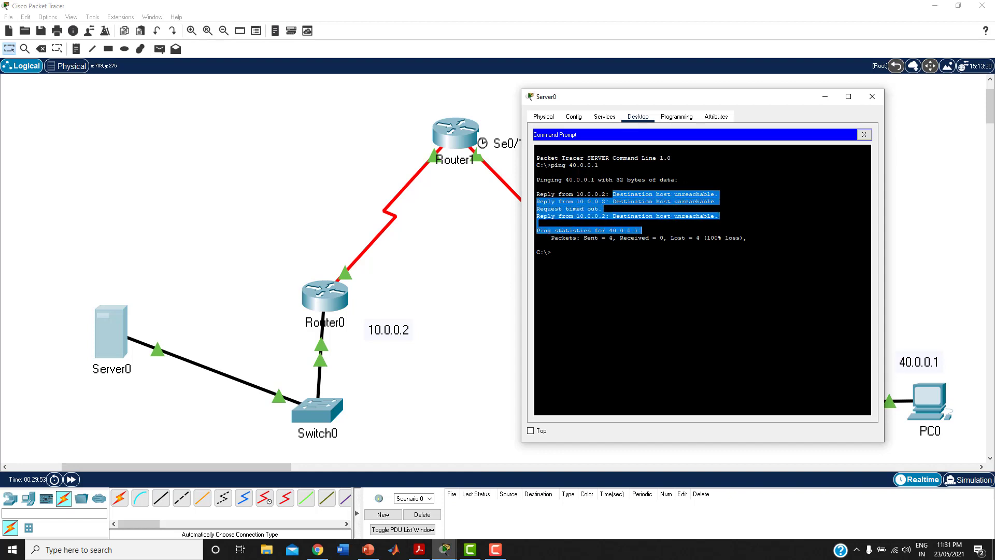
pyautogui.click(667, 232)
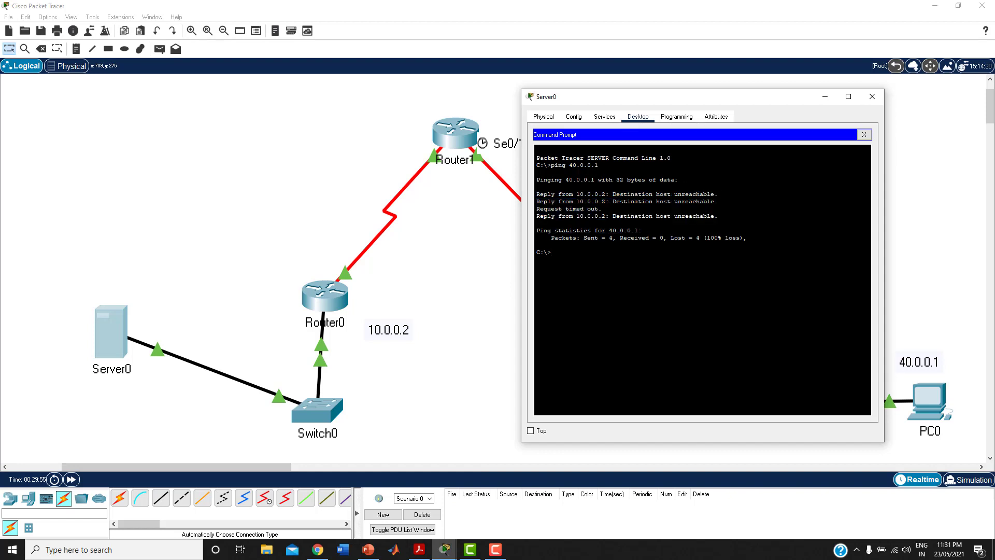
pyautogui.press('Up')
pyautogui.press('Return')
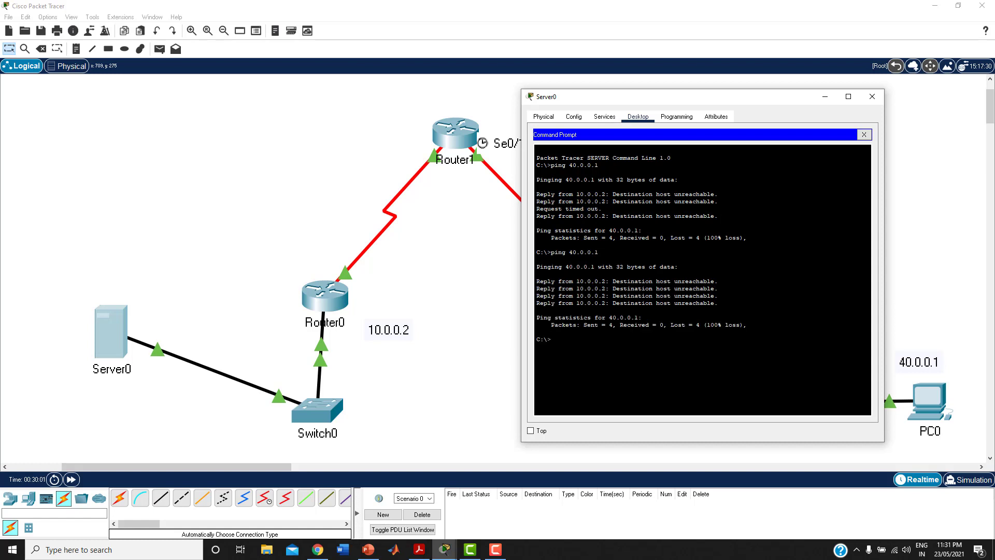
pyautogui.moveTo(674, 326); pyautogui.dragTo(742, 325)
pyautogui.click(740, 332)
pyautogui.click(471, 281)
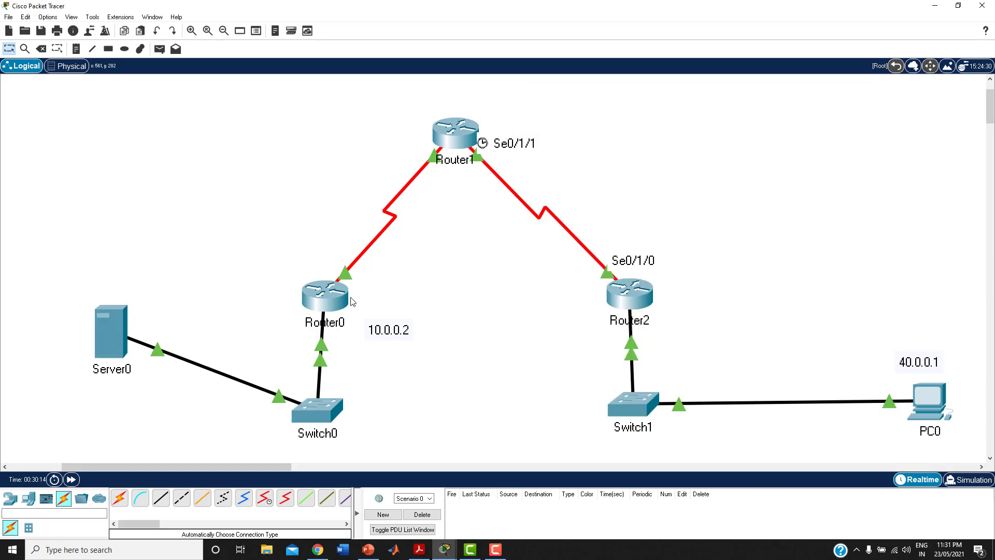
# Step: Add networks 10.0.0.0 and 20.0.0.0 to Router0's RIP routing configuration and close its window
pyautogui.moveTo(334, 304)
pyautogui.moveTo(322, 383)
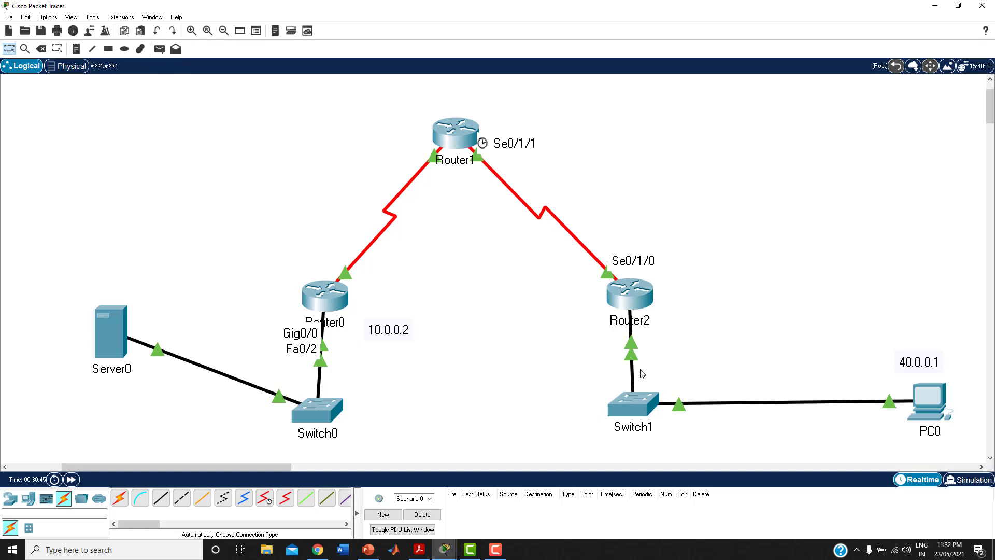
pyautogui.click(323, 294)
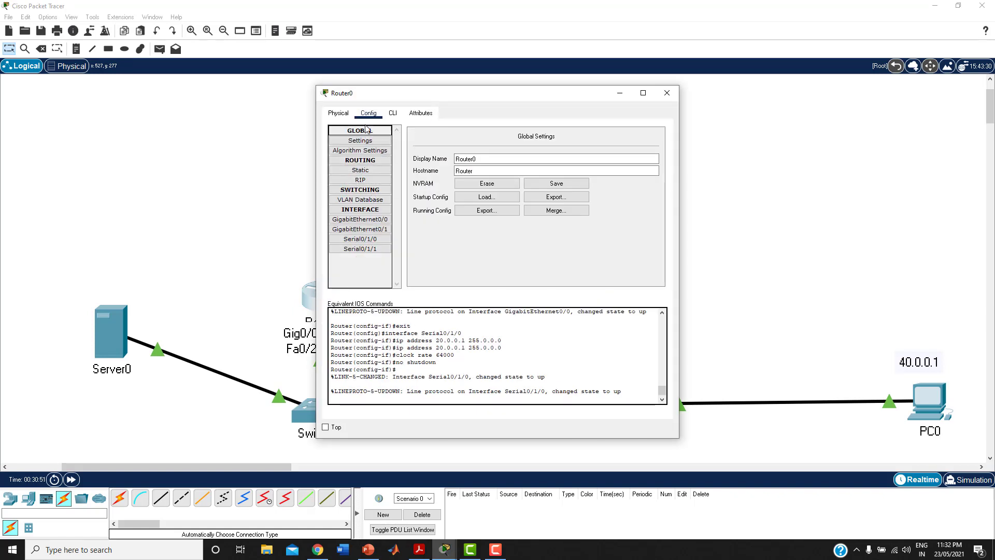
pyautogui.click(365, 182)
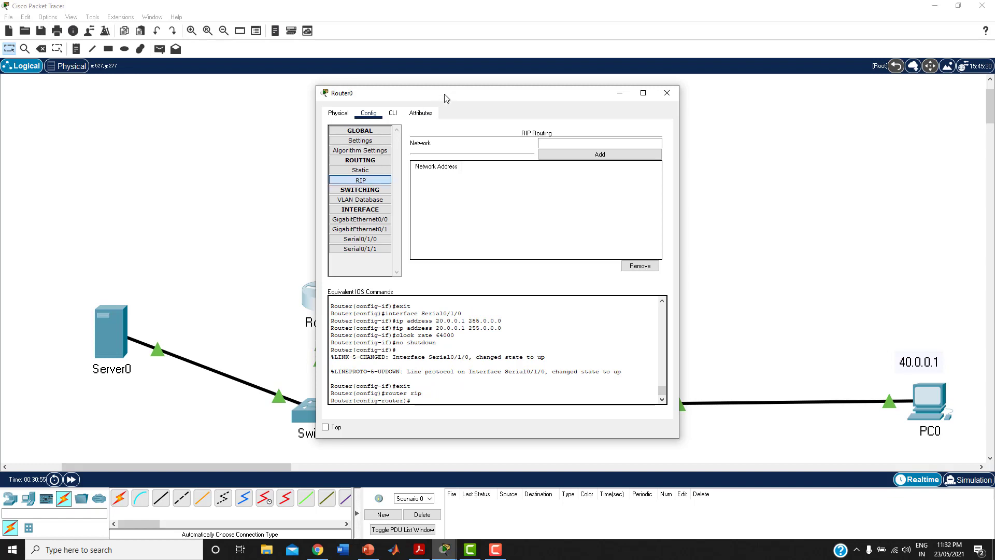
pyautogui.moveTo(446, 98); pyautogui.dragTo(580, 89)
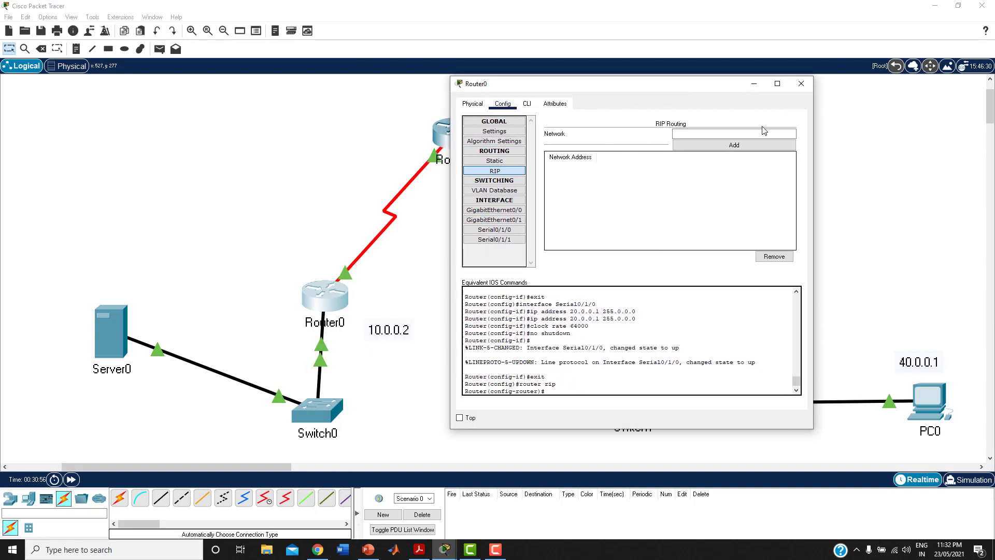
pyautogui.click(762, 132)
pyautogui.write('10.0.0.0')
pyautogui.click(741, 146)
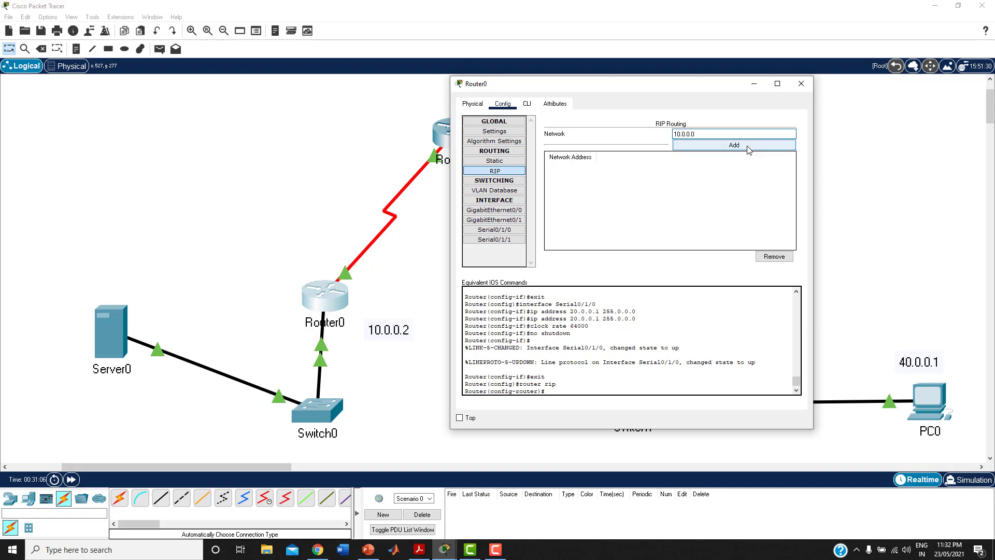
pyautogui.click(734, 135)
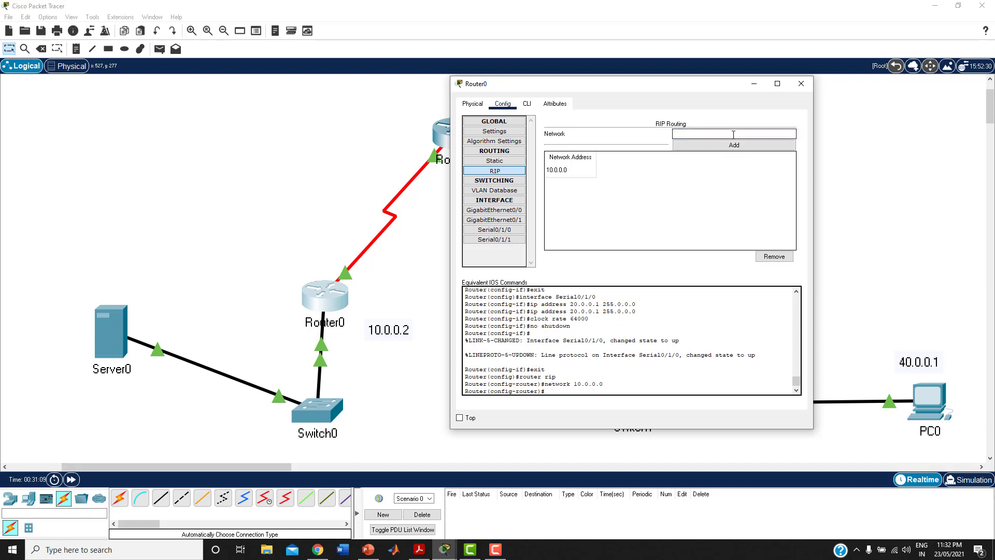
pyautogui.write('20.0.0.0')
pyautogui.click(734, 146)
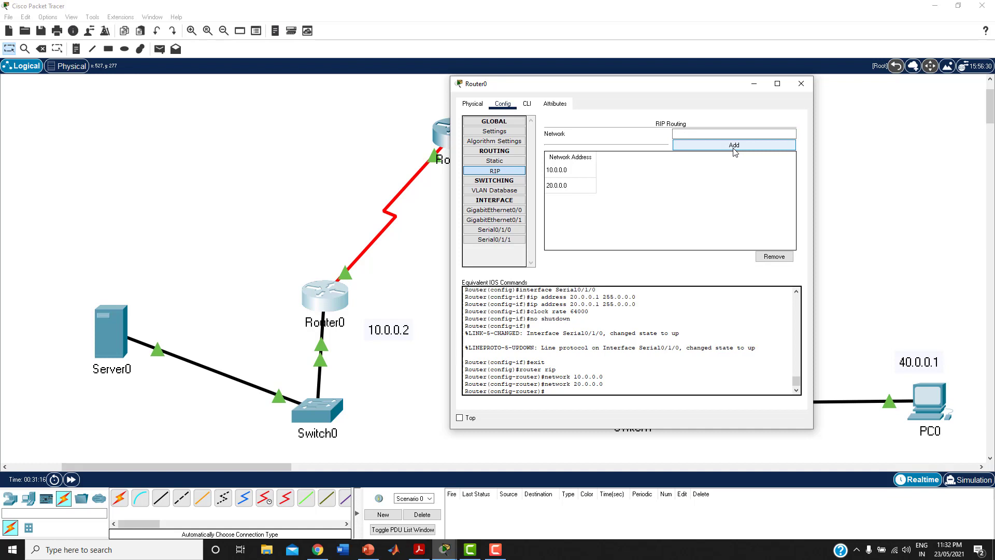
pyautogui.click(801, 84)
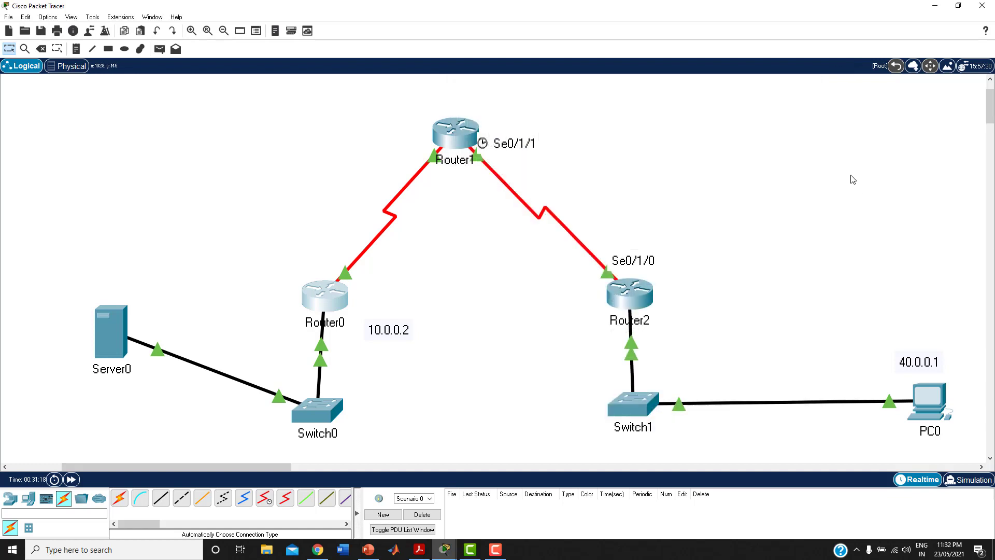
# Step: Add networks 20.0.0.0 and 30.0.0.0 to Router1's RIP routing configuration and close its window
pyautogui.click(455, 138)
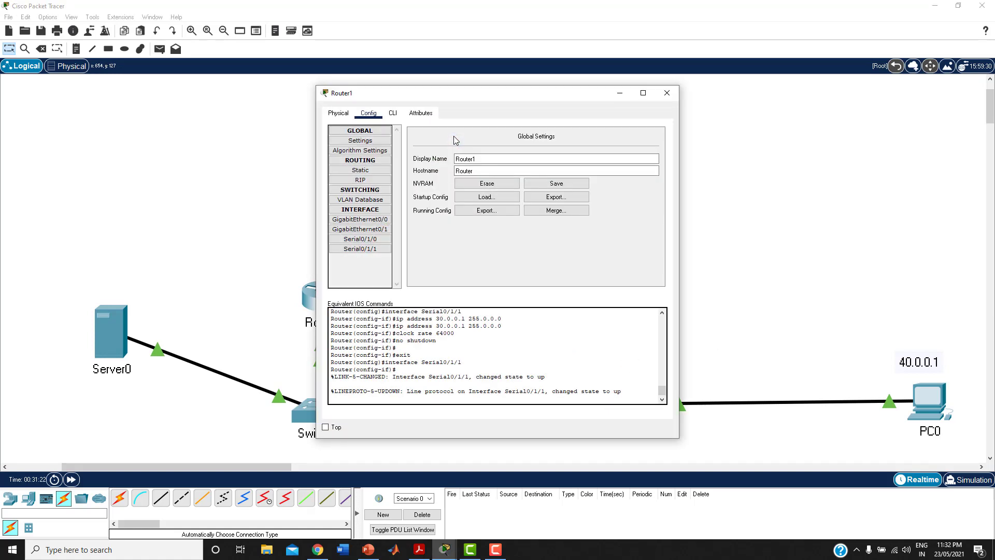
pyautogui.moveTo(481, 96); pyautogui.dragTo(754, 100)
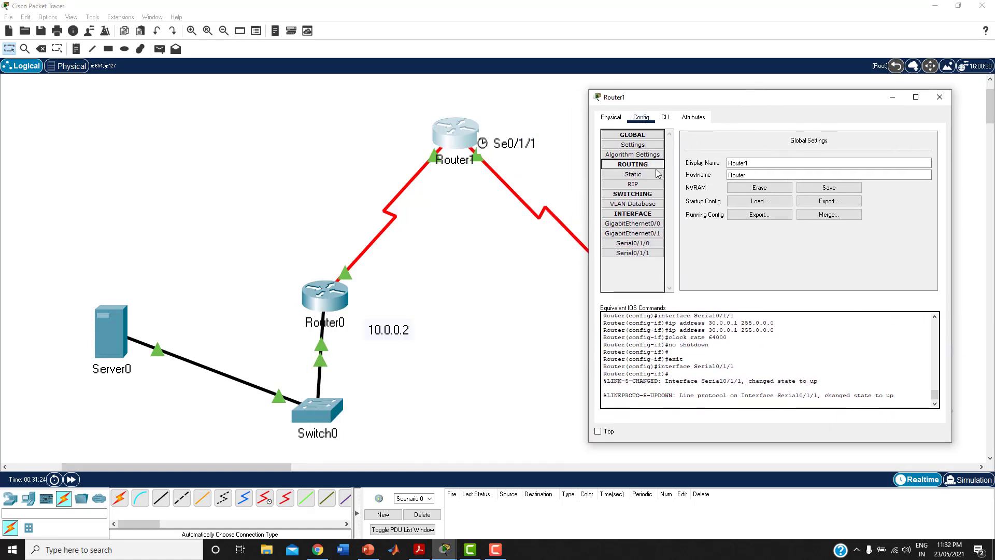
pyautogui.click(640, 185)
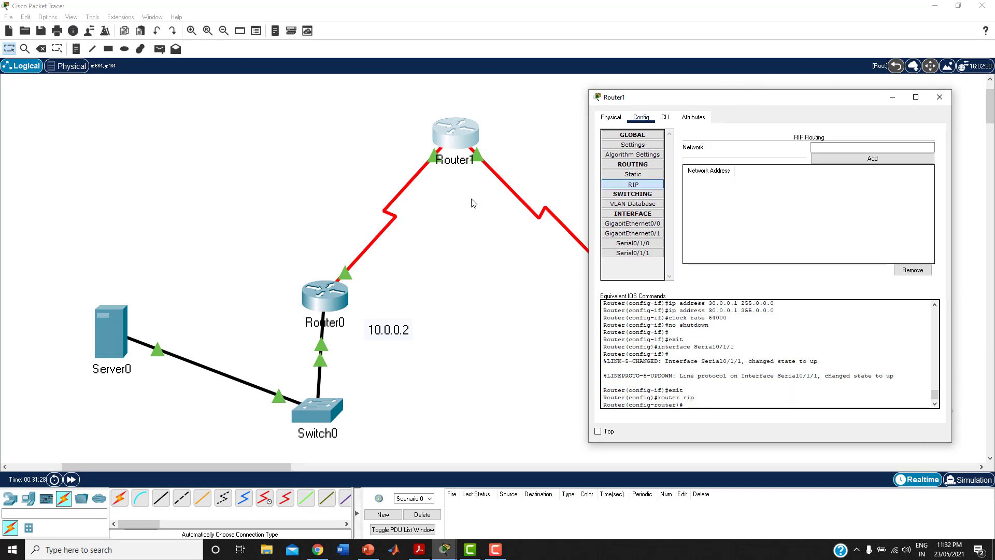
pyautogui.click(838, 146)
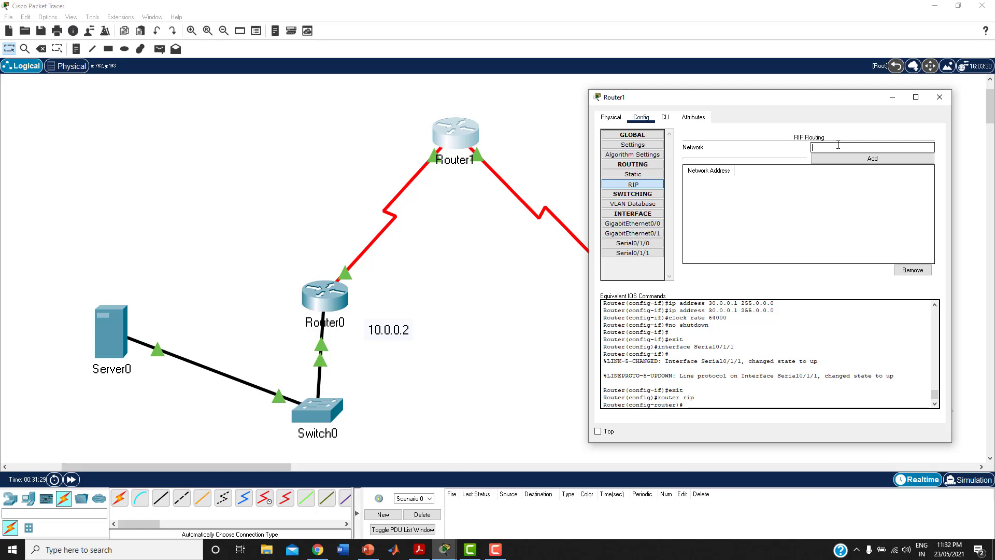
pyautogui.write('20.0.0.0')
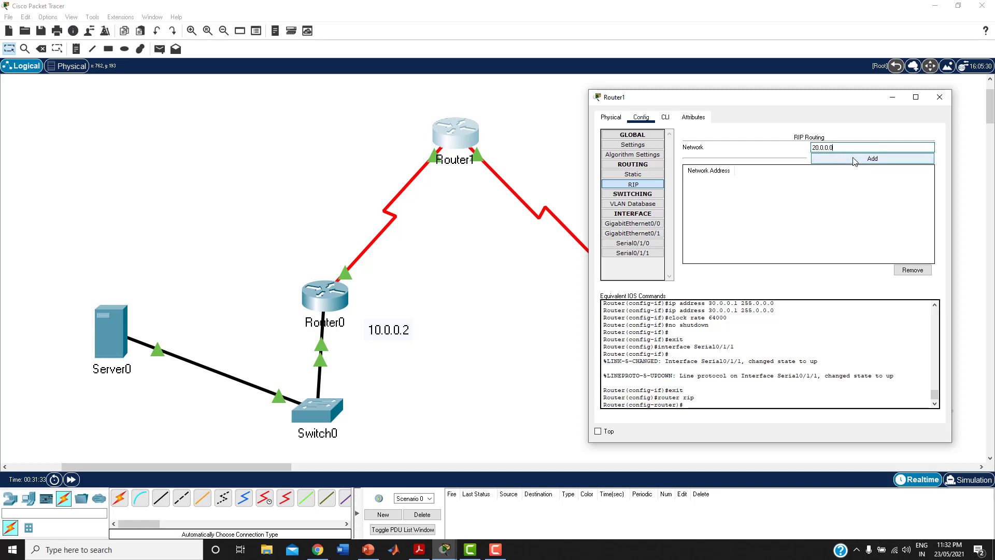
pyautogui.click(874, 158)
pyautogui.click(838, 149)
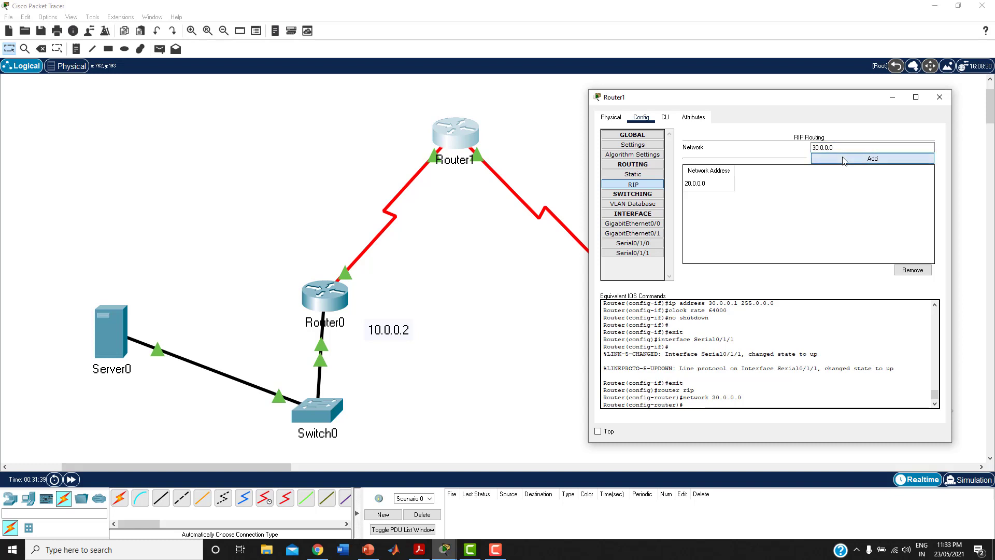
pyautogui.click(843, 159)
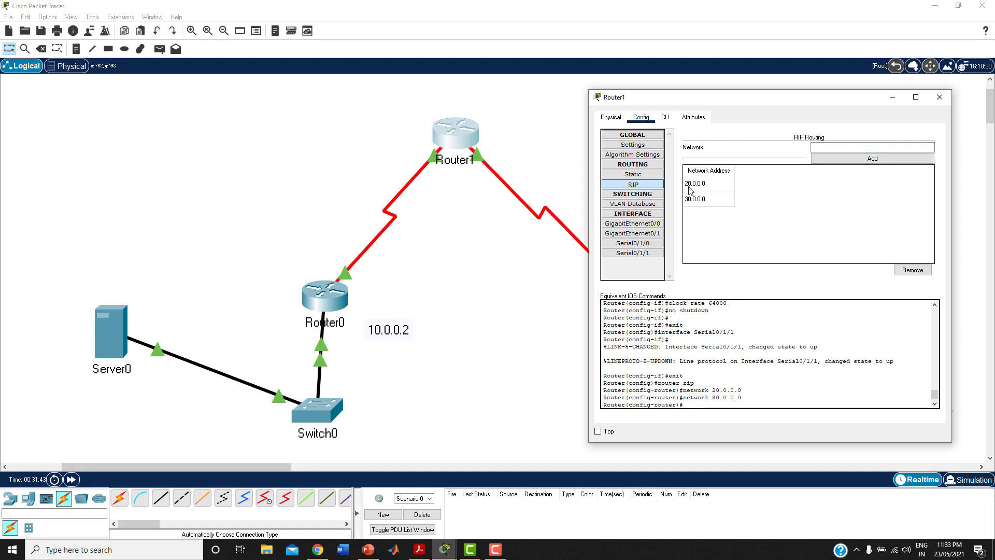
pyautogui.click(939, 97)
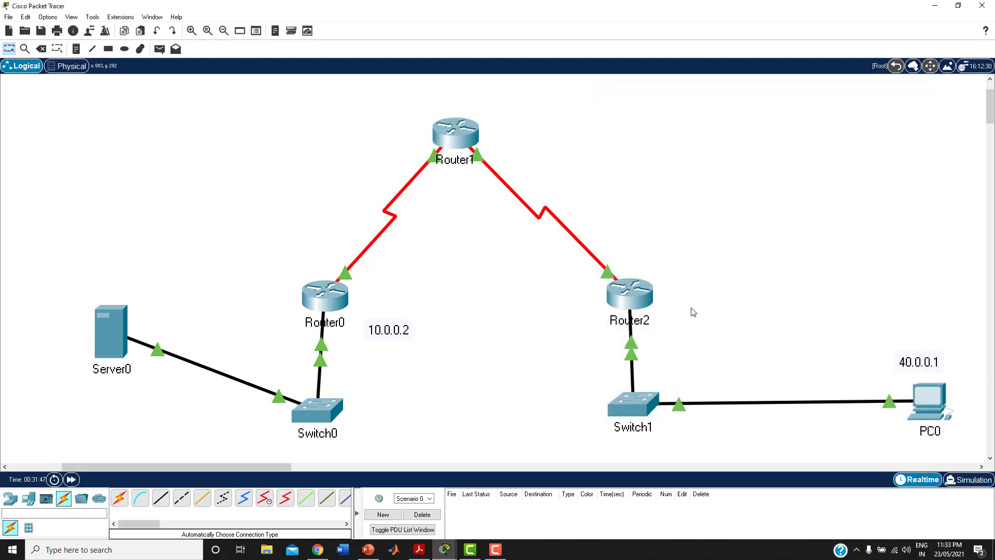
# Step: Add networks 30.0.0.0 and 40.0.0.0 to Router2's RIP routing configuration and close its window
pyautogui.click(643, 297)
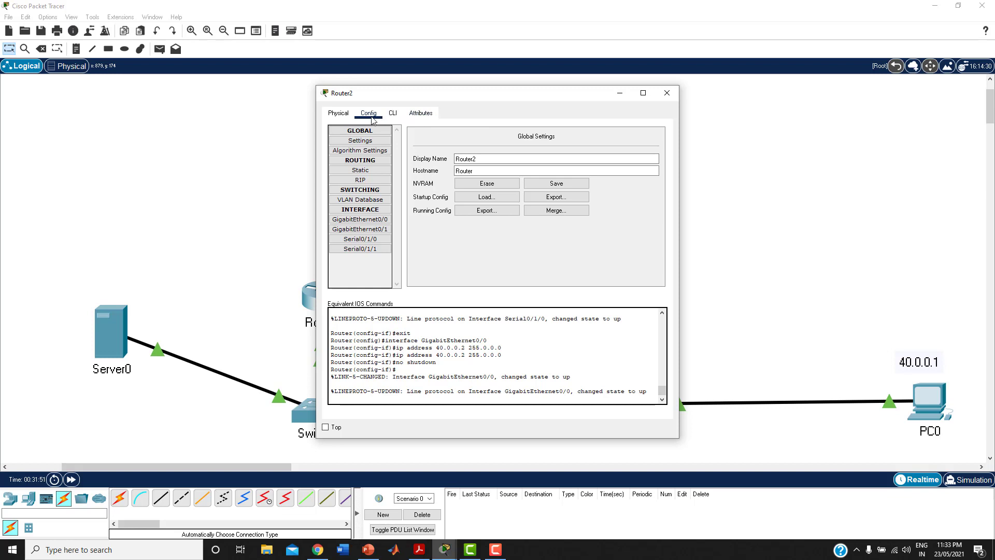
pyautogui.click(360, 180)
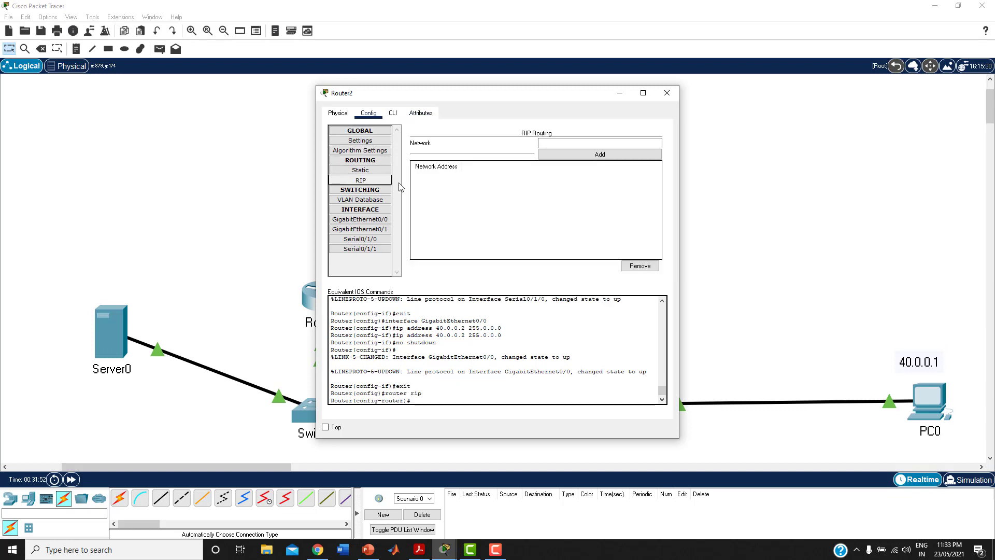
pyautogui.click(594, 144)
pyautogui.write('30')
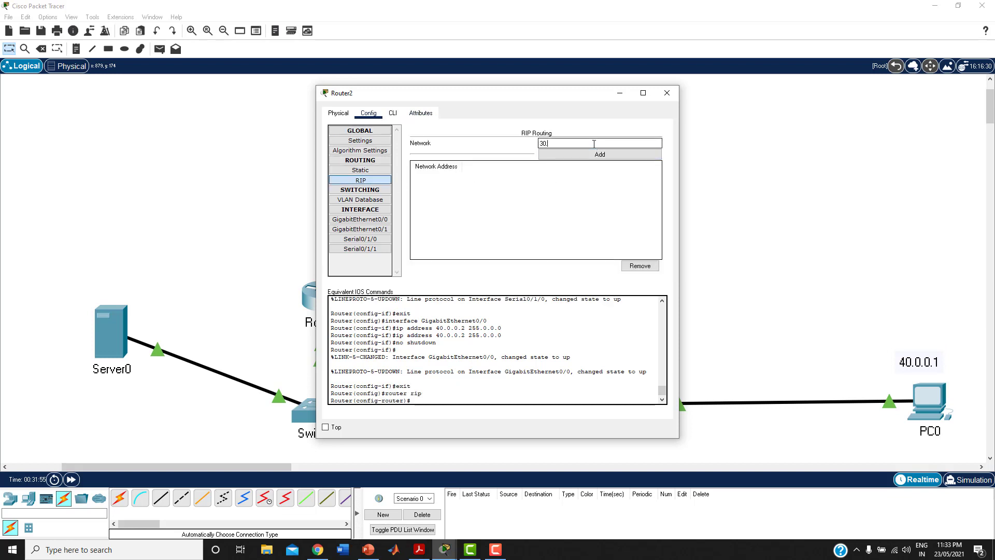
pyautogui.write('.0.0.0')
pyautogui.click(596, 154)
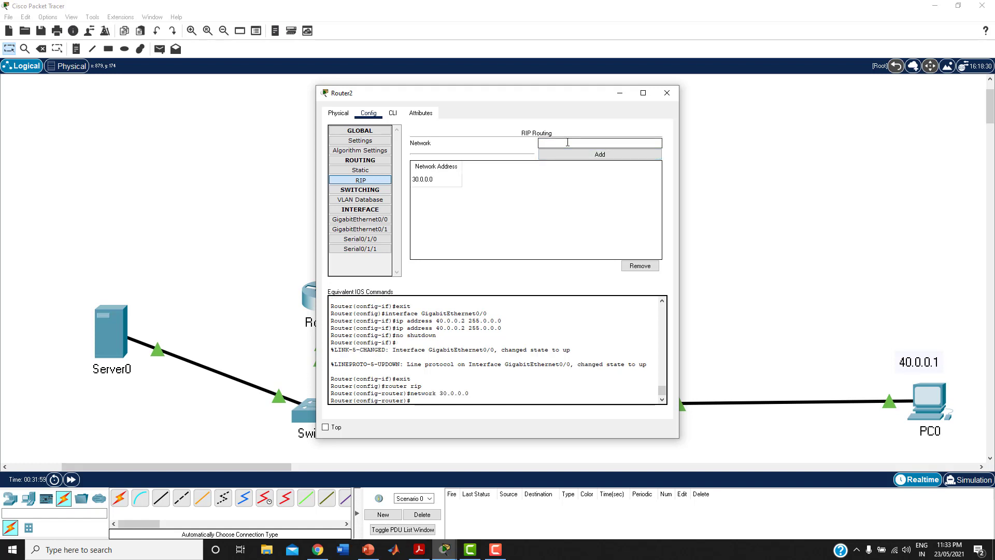
pyautogui.write('40.0.0.0')
pyautogui.click(569, 156)
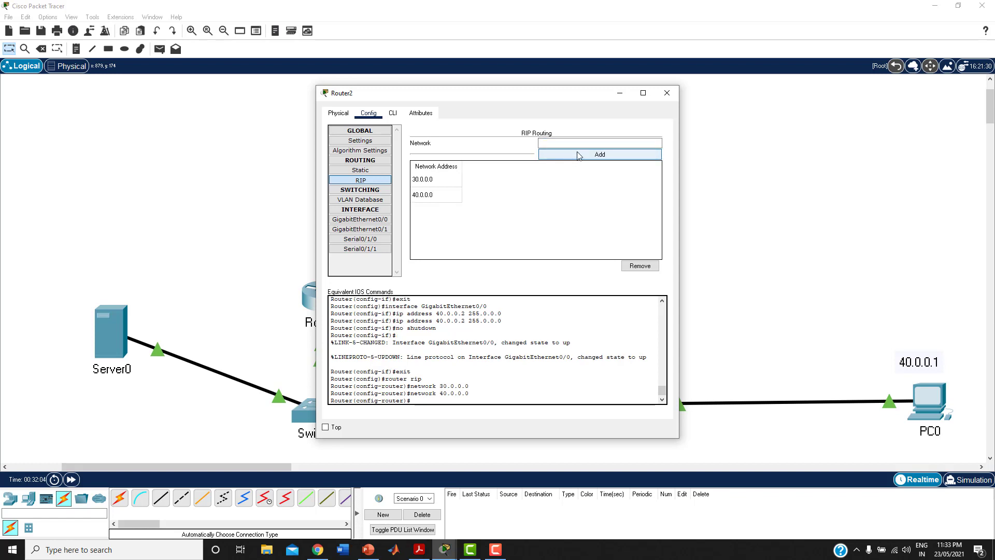
pyautogui.click(667, 94)
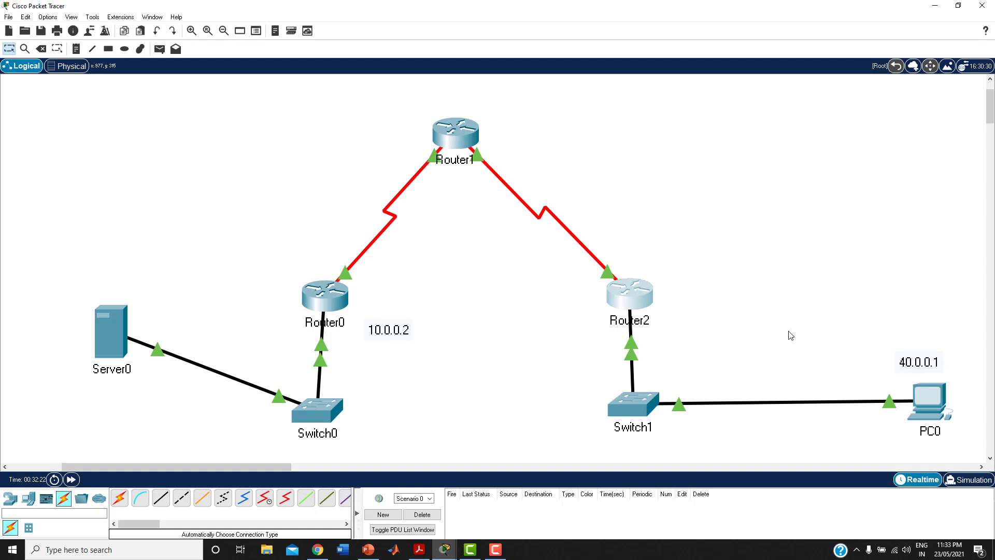
# Step: Ping 40.0.0.1 from Server0's command prompt to test the RIP routes, examine the replies, and close the window
pyautogui.click(116, 325)
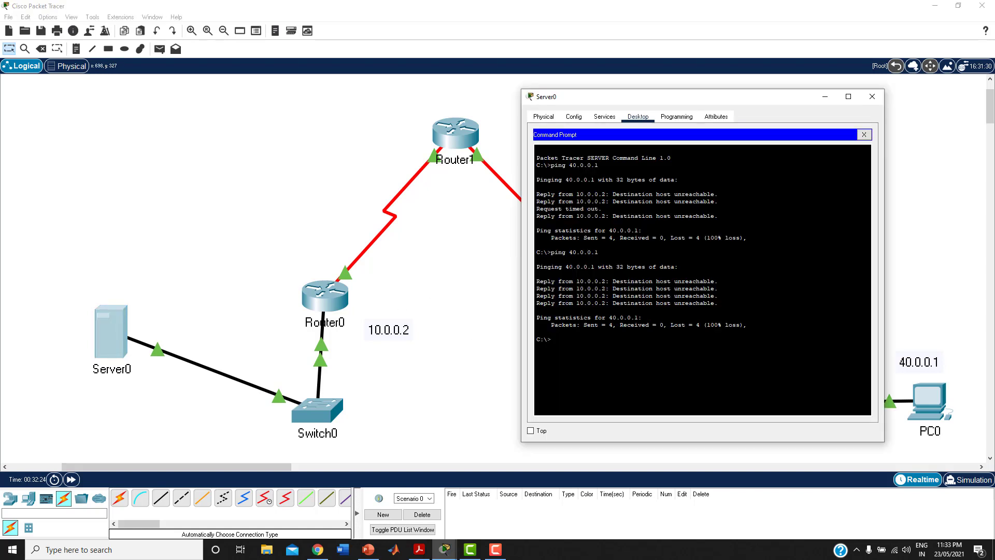
pyautogui.press('Up')
pyautogui.press('Return')
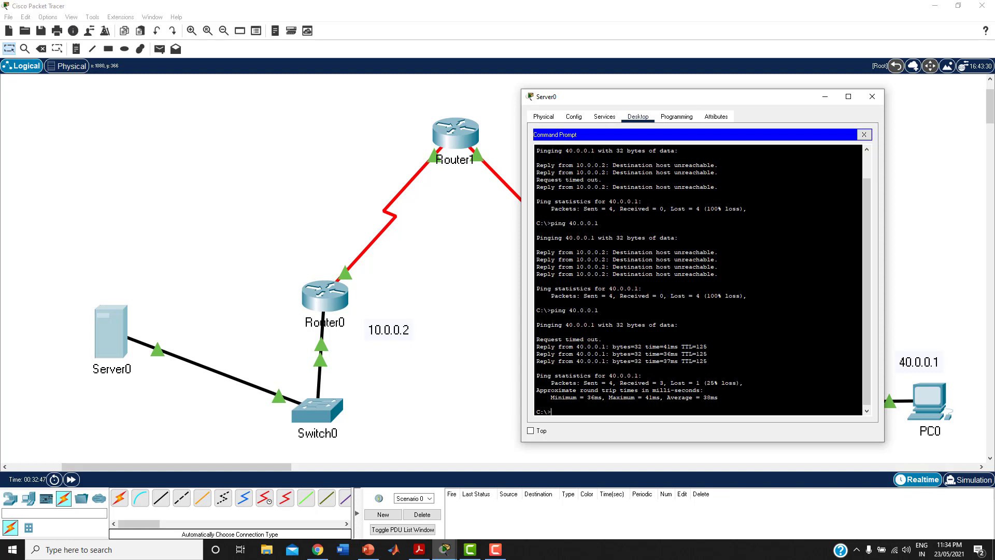
pyautogui.moveTo(576, 346); pyautogui.dragTo(624, 360)
pyautogui.click(872, 98)
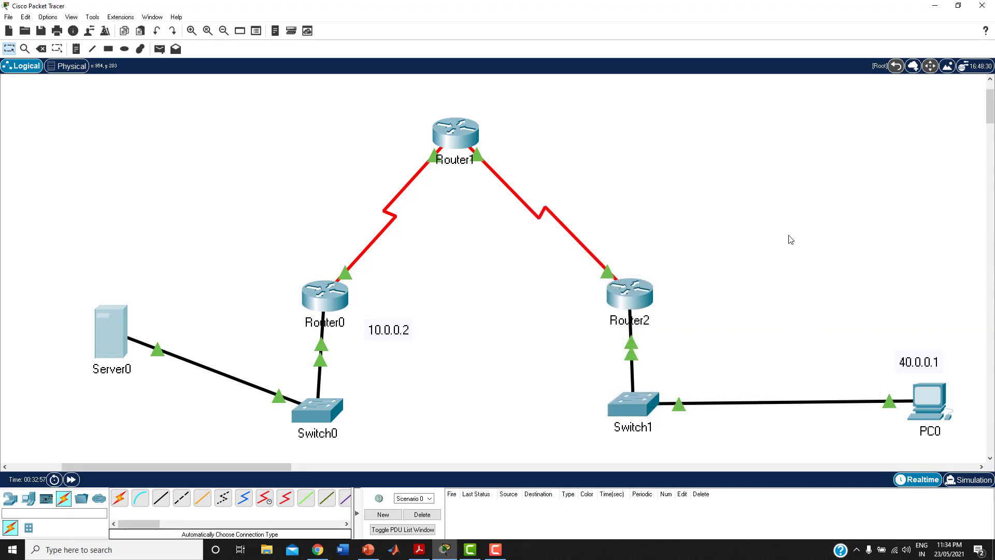
# Step: Place a text note reading 10.0.0.1 above Server0 and return to the selection tool
pyautogui.moveTo(929, 411)
pyautogui.click(77, 48)
pyautogui.click(90, 278)
pyautogui.write('1')
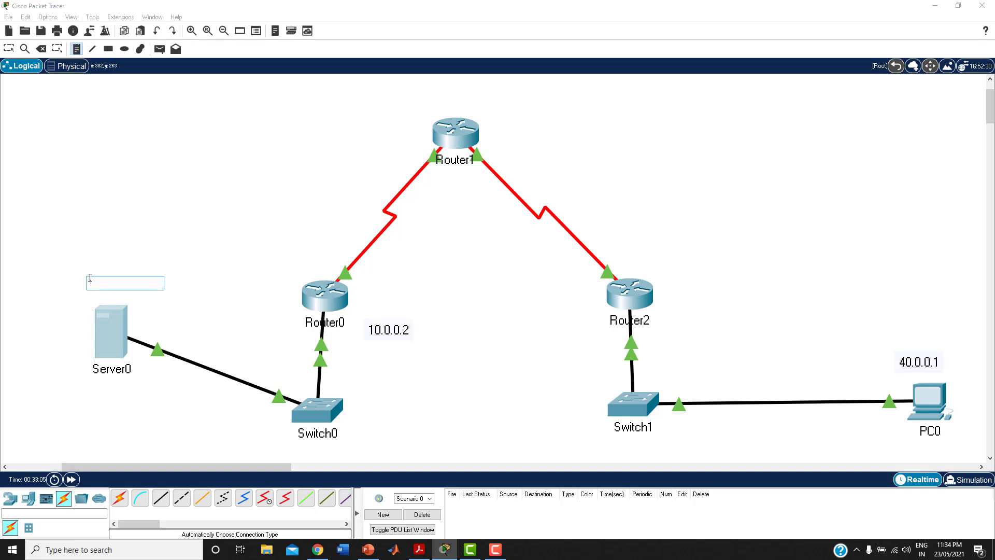
pyautogui.write('0.0.0.1')
pyautogui.click(9, 49)
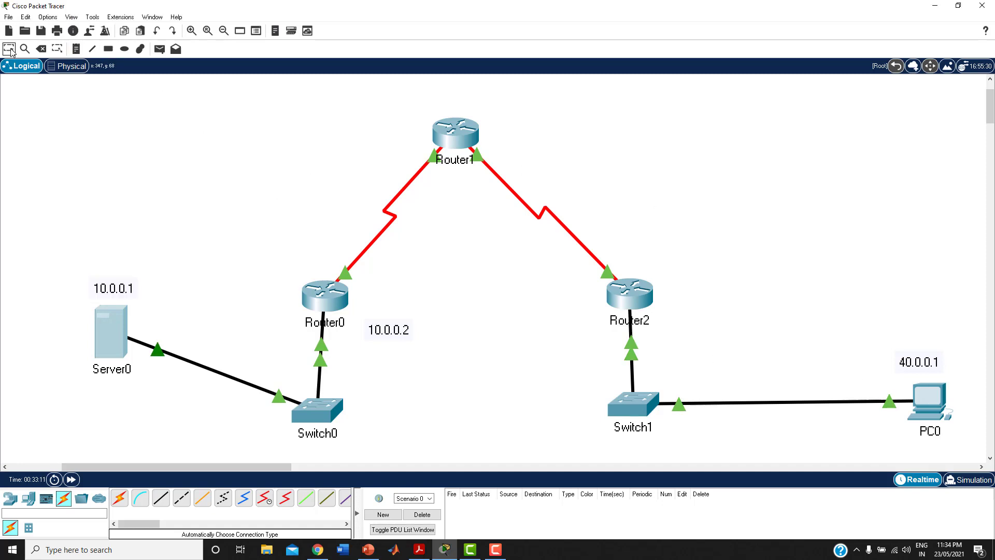
# Step: Ping 10.0.0.1 from PC0's command prompt to test the return route, and close the PC0 window
pyautogui.click(929, 407)
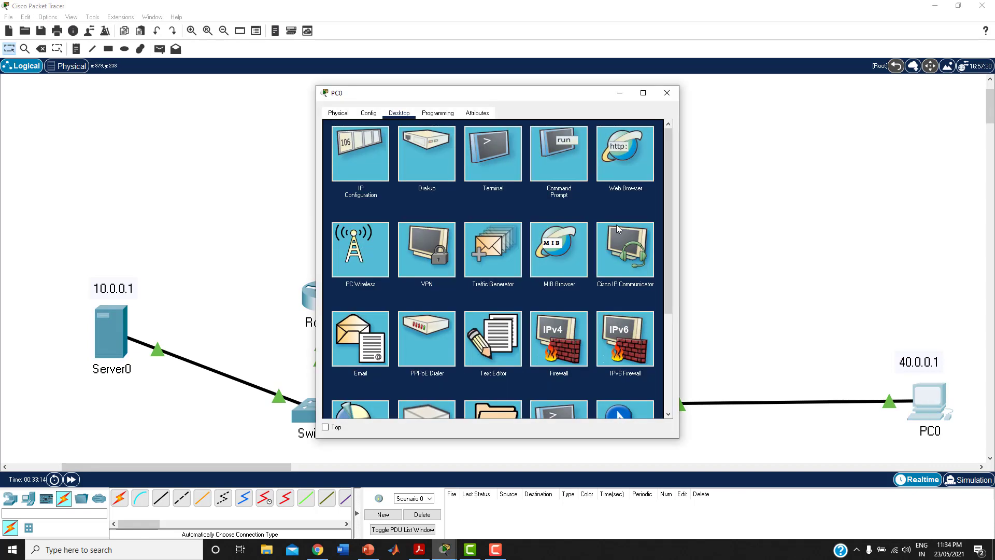
pyautogui.click(555, 161)
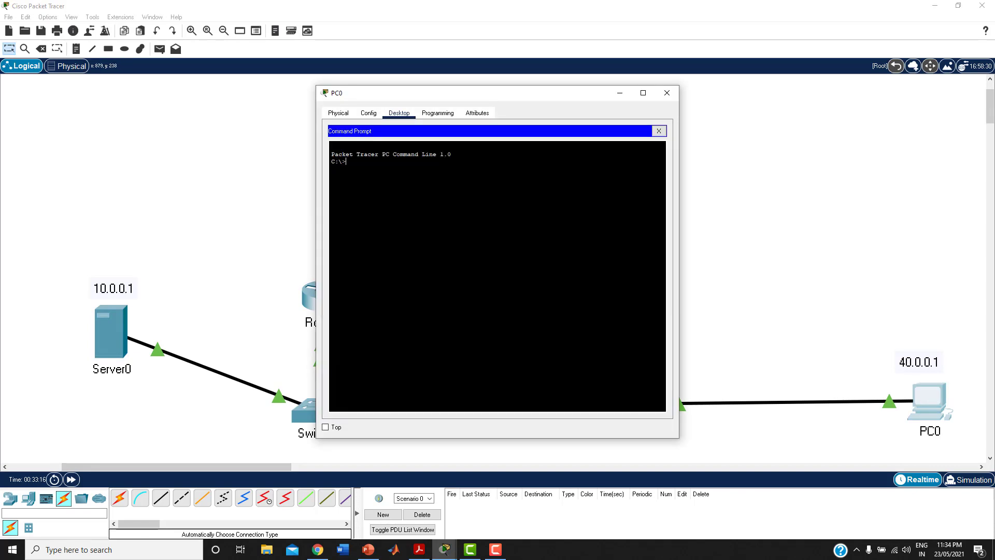
pyautogui.write('ping 10.0.0.1')
pyautogui.press('Return')
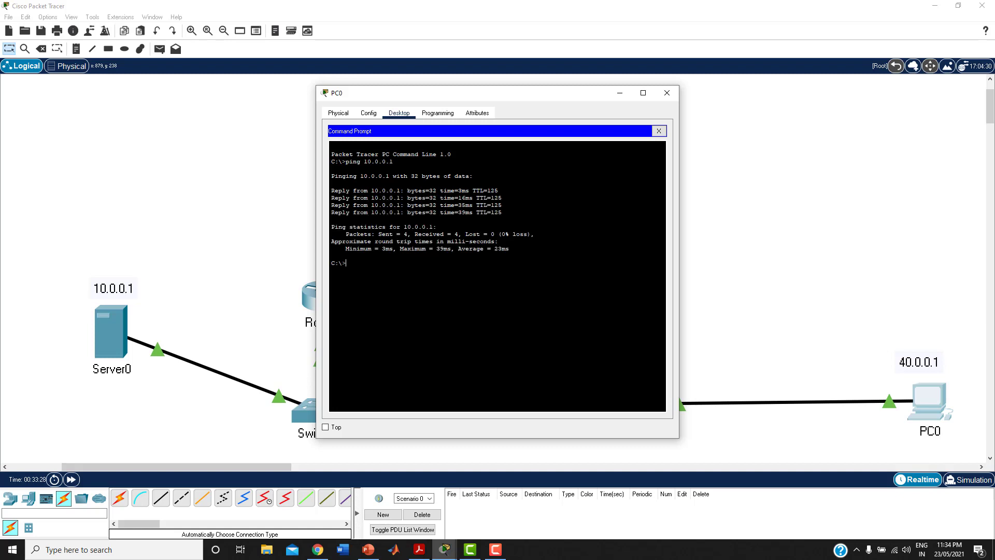
pyautogui.click(667, 93)
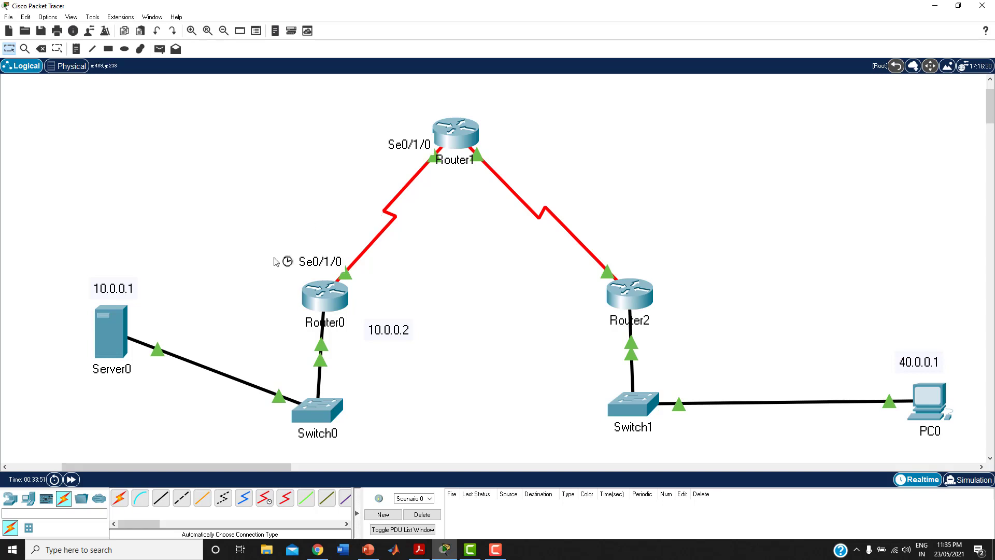
# Step: Open Router0's command line interface and exit RIP router configuration mode to global configuration mode
pyautogui.moveTo(325, 305)
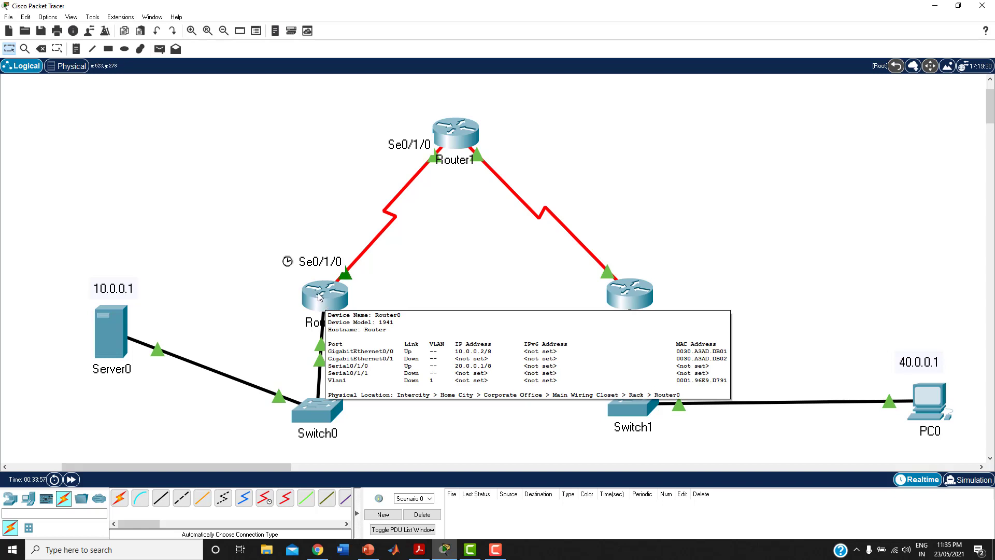
pyautogui.click(321, 296)
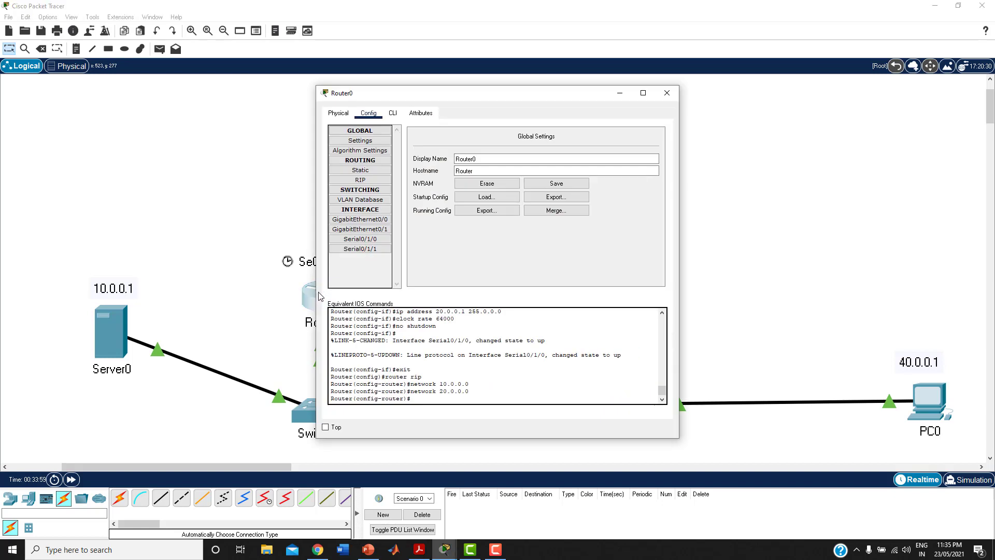
pyautogui.click(395, 115)
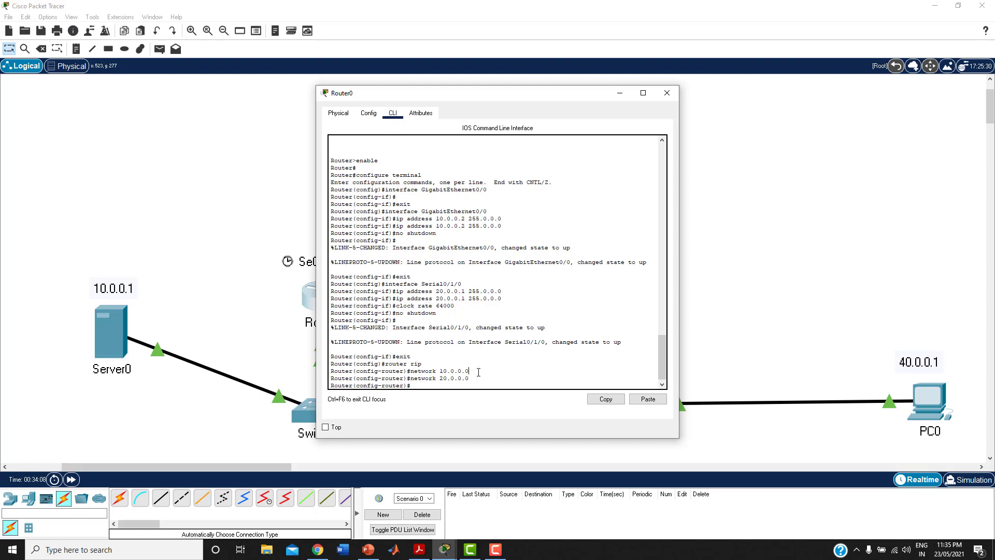
pyautogui.press('Return')
pyautogui.press('Return')
pyautogui.press('Return')
pyautogui.press('Return')
pyautogui.press('Return')
pyautogui.press('Return')
pyautogui.press('Return')
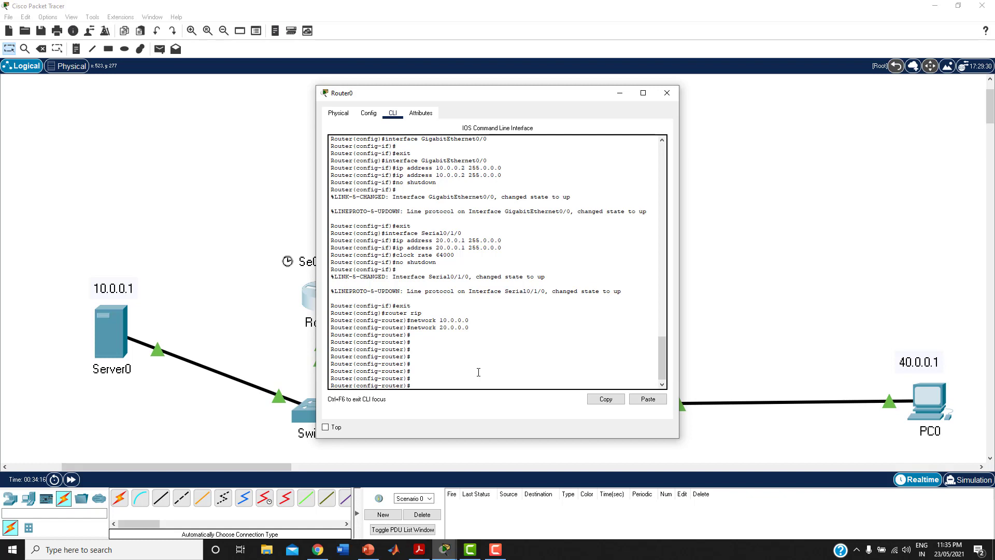
pyautogui.write('exit')
pyautogui.press('Return')
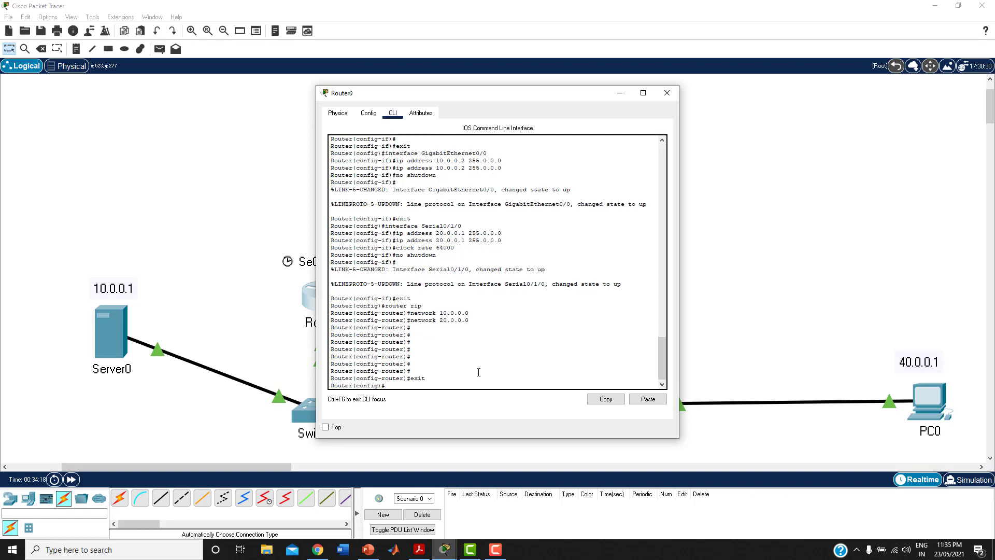
# Step: Exit global configuration mode and end Router0's console session
pyautogui.press('Return')
pyautogui.write('exit')
pyautogui.press('Return')
pyautogui.press('Return')
pyautogui.press('Return')
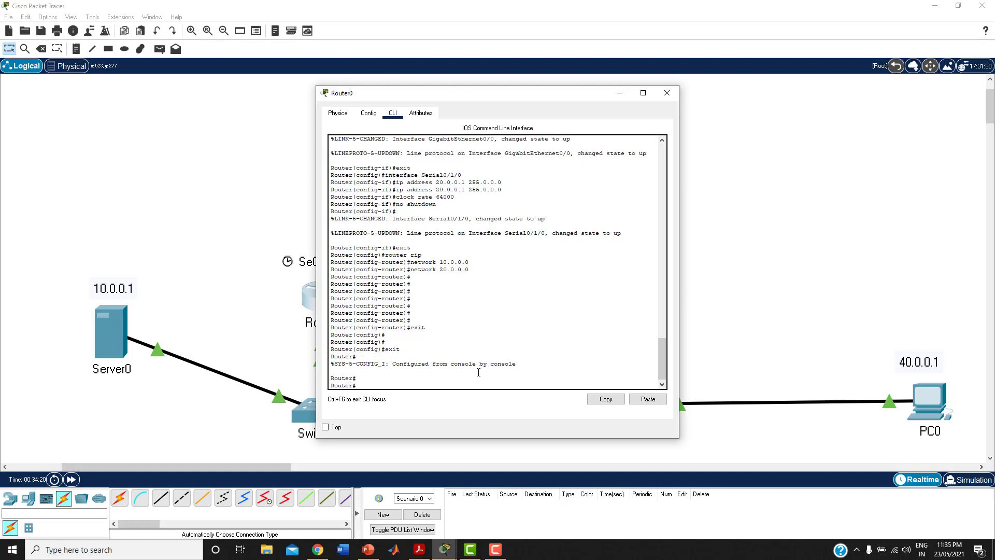
pyautogui.write('exit')
pyautogui.press('Return')
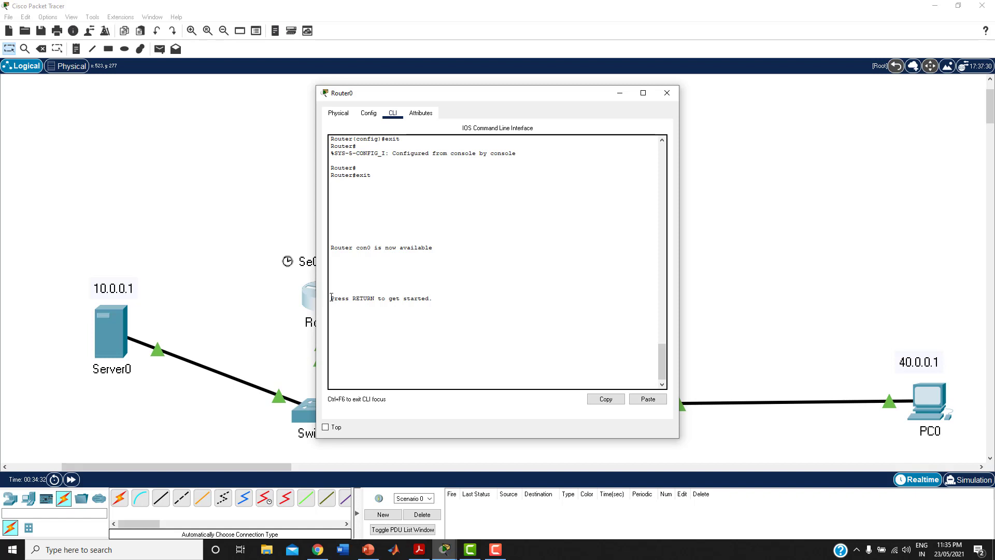
# Step: Start a new console session on Router0 at the user EXEC prompt
pyautogui.moveTo(331, 298); pyautogui.dragTo(433, 299)
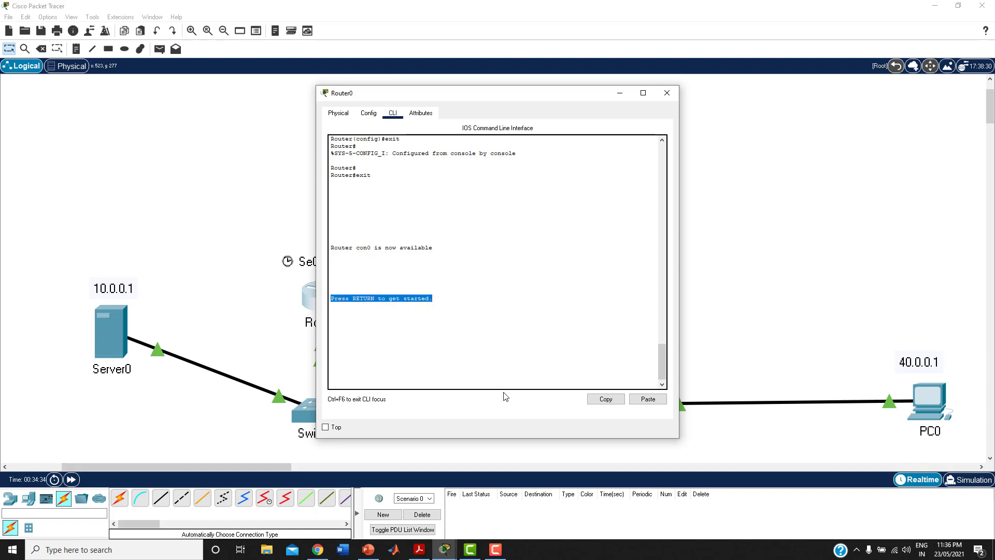
pyautogui.click(432, 356)
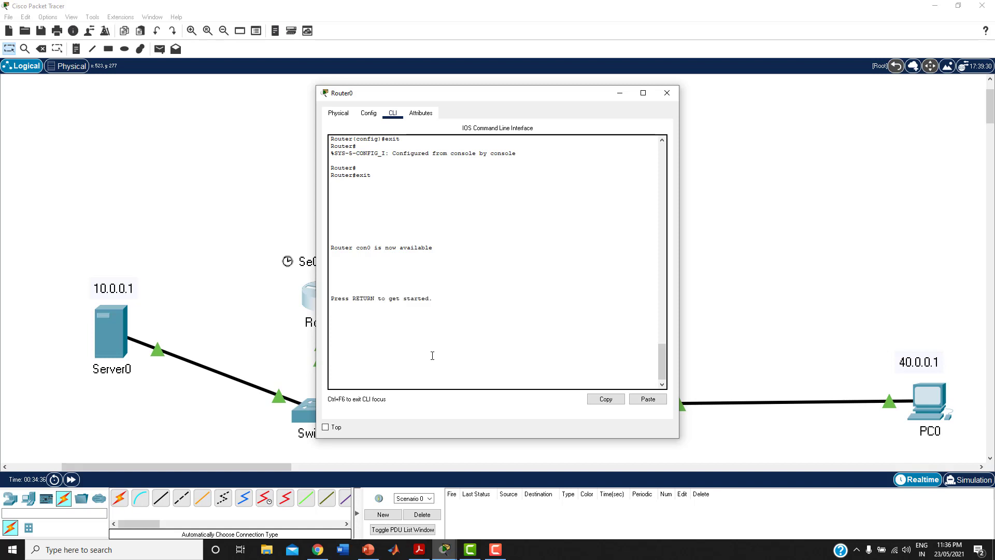
pyautogui.press('Return')
pyautogui.press('Return')
pyautogui.press('Return')
pyautogui.press('Return')
pyautogui.press('Return')
pyautogui.press('Return')
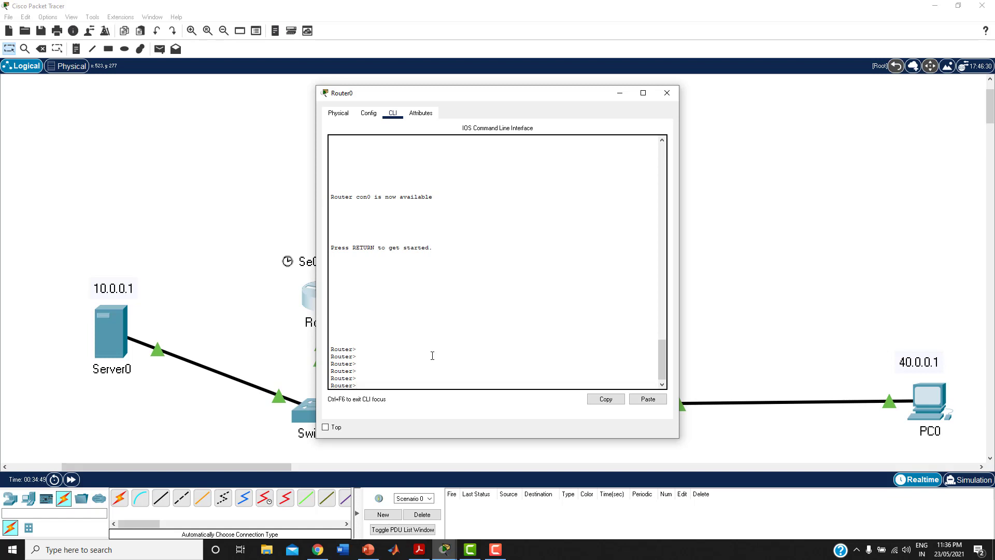
# Step: Enter privileged EXEC mode on Router0 with the enable command
pyautogui.write('able')
pyautogui.press('Return')
pyautogui.press('Return')
pyautogui.press('Return')
pyautogui.press('Return')
pyautogui.press('Return')
pyautogui.press('Return')
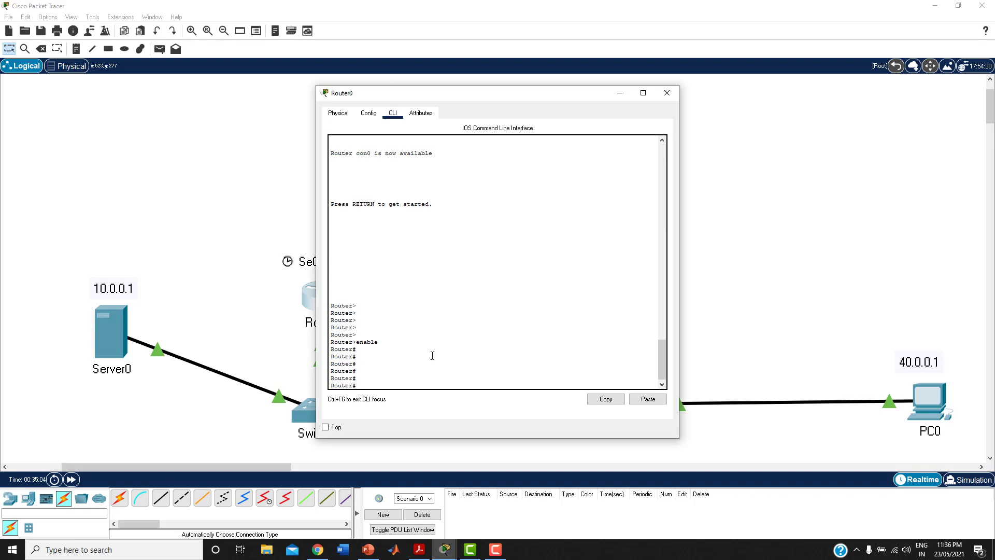
# Step: Enter global configuration mode on Router0 with the command config ter
pyautogui.write('nfi')
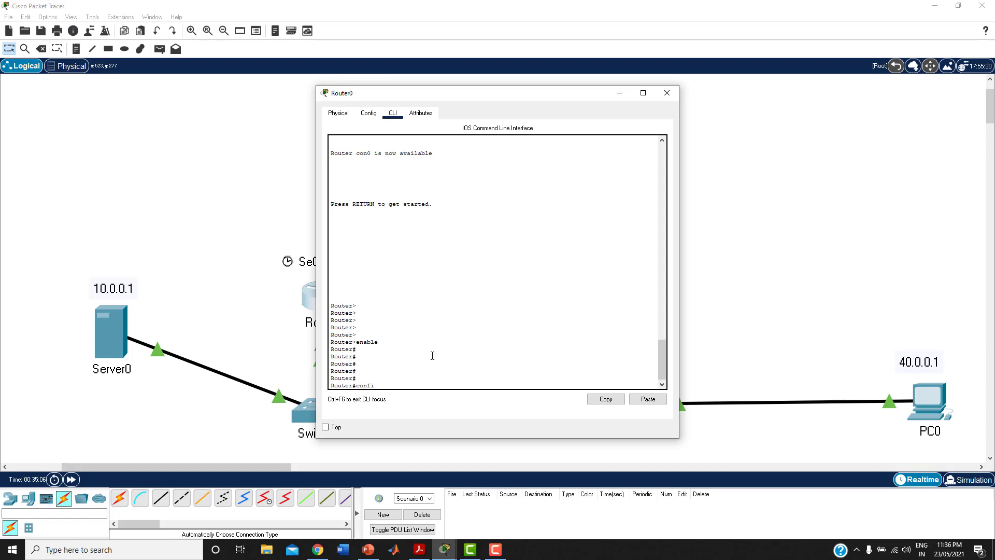
pyautogui.write('g ter')
pyautogui.press('Return')
pyautogui.press('Return')
pyautogui.press('Return')
pyautogui.press('Return')
pyautogui.press('Return')
pyautogui.press('Return')
pyautogui.press('Return')
pyautogui.press('Return')
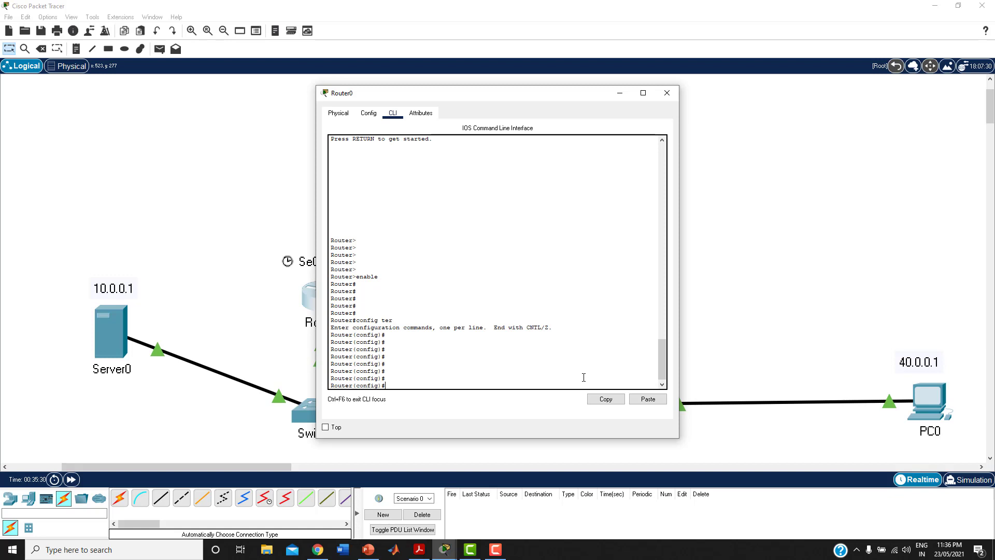
# Step: Set Router0's minimum password length to 5 with security passwords min-length 5
pyautogui.write('security passwords min-length 5')
pyautogui.press('Return')
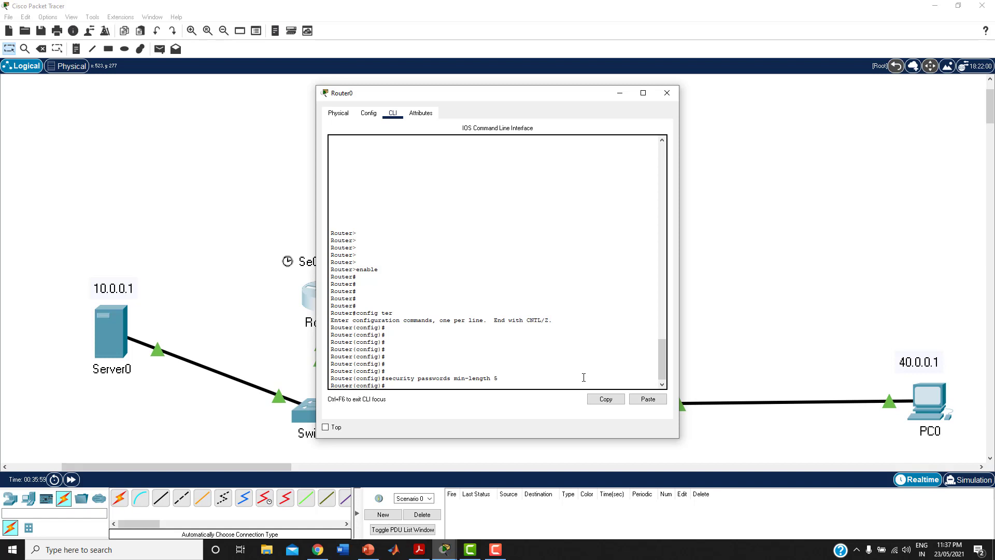
pyautogui.press('Return')
pyautogui.press('Return')
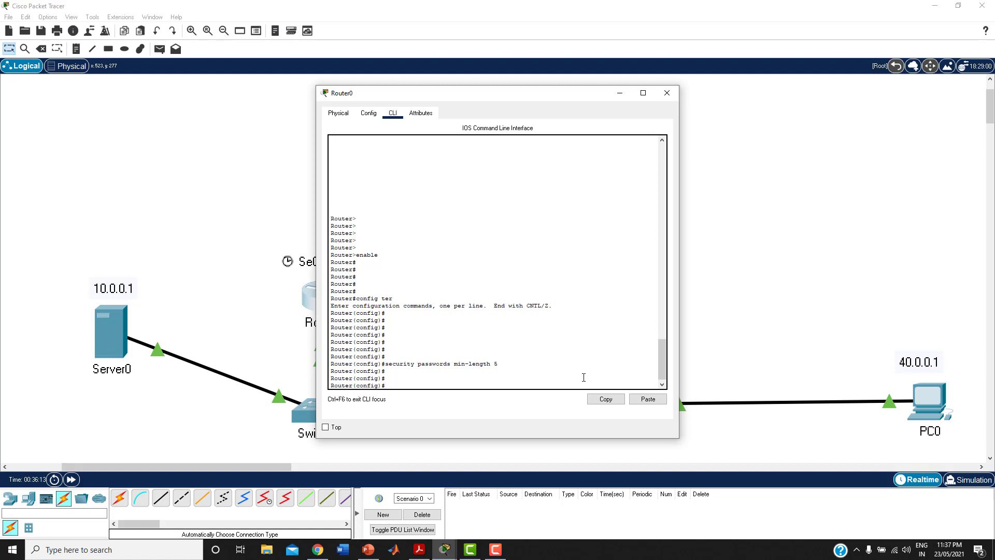
pyautogui.press('Return')
pyautogui.press('Return')
pyautogui.press('Return')
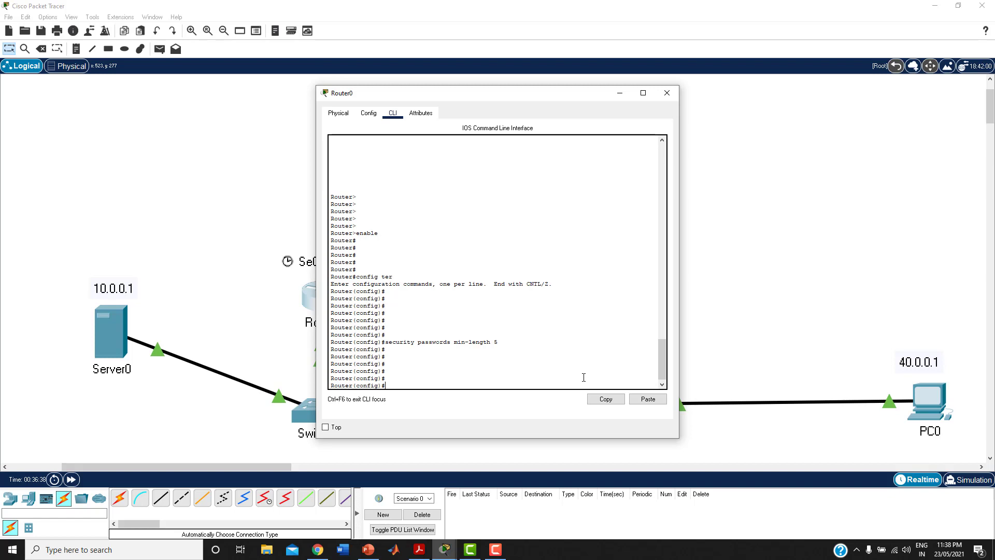
# Step: Exit configuration mode, end Router0's console session, and start a new one at the user EXEC prompt
pyautogui.press('Return')
pyautogui.press('Return')
pyautogui.press('Return')
pyautogui.press('Return')
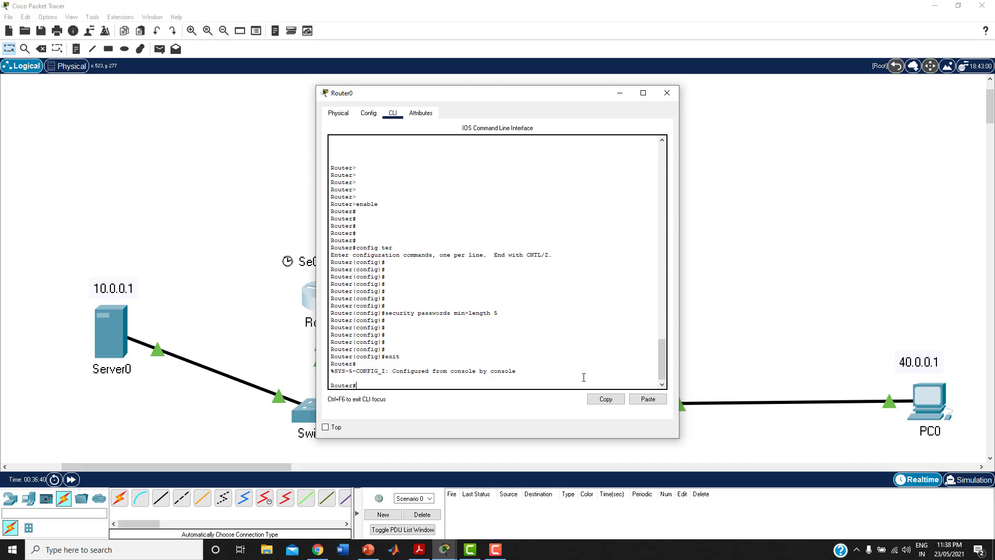
pyautogui.write('exit')
pyautogui.press('Return')
pyautogui.press('Return')
pyautogui.press('Return')
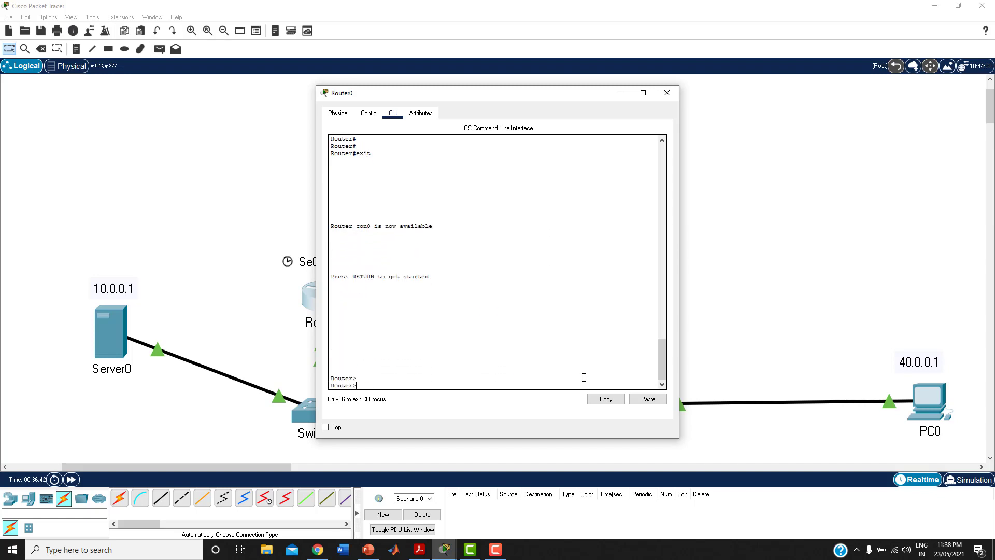
pyautogui.press('Return')
pyautogui.press('Return')
# Step: Enter Router0's privileged EXEC mode again with the enable command
pyautogui.write('enab')
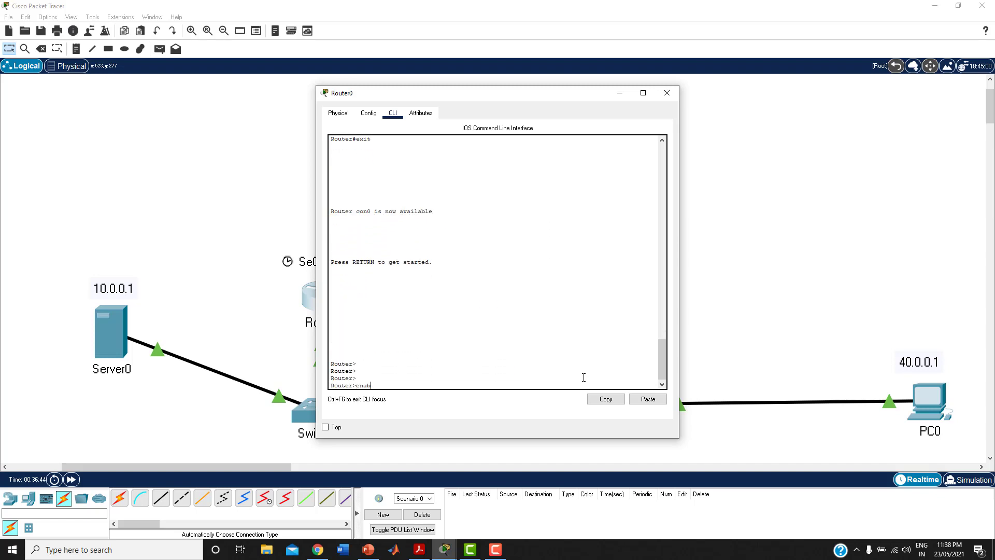
pyautogui.write('le')
pyautogui.press('Return')
pyautogui.press('Return')
pyautogui.press('Return')
pyautogui.press('Return')
pyautogui.press('Return')
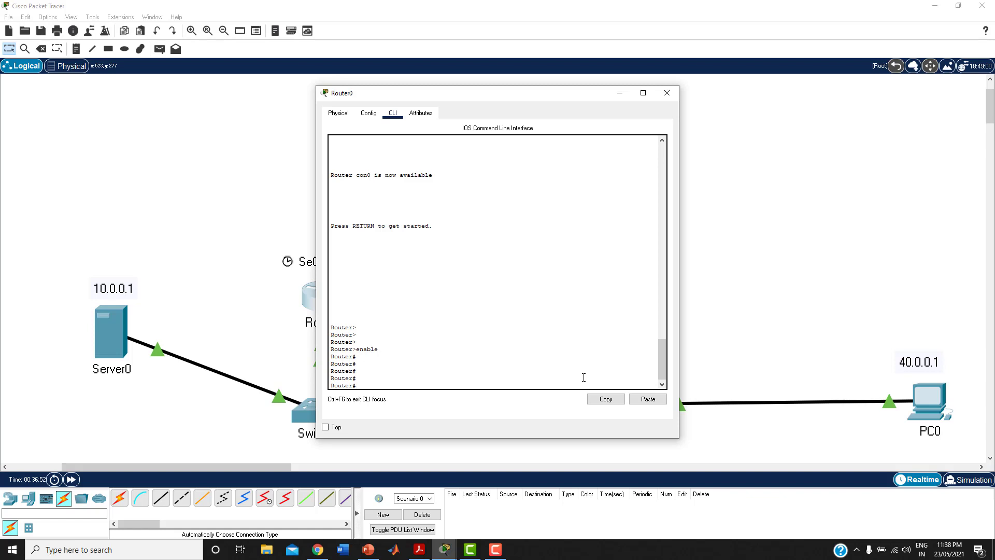
pyautogui.press('Return')
pyautogui.press('Return')
pyautogui.press('Return')
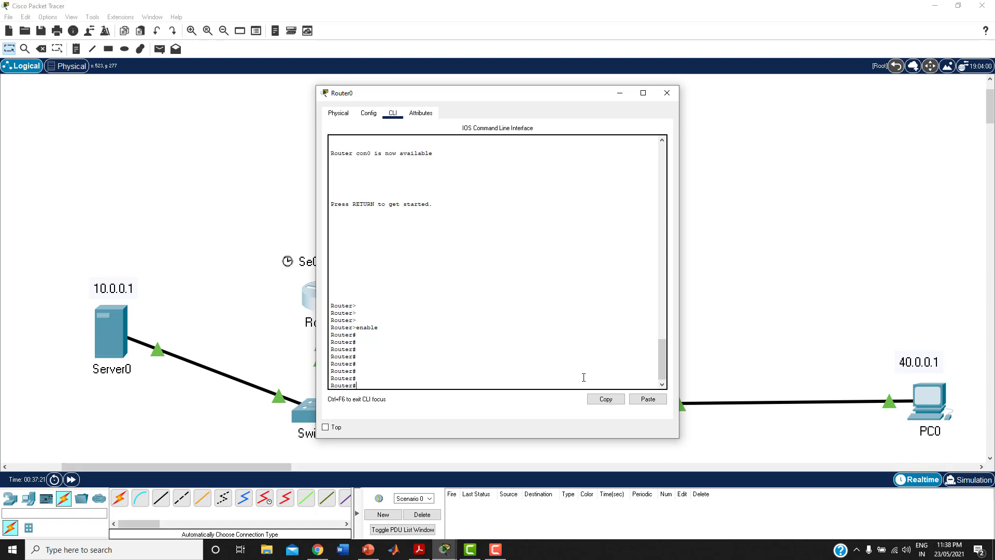
pyautogui.press('Return')
pyautogui.press('Return')
pyautogui.press('Return')
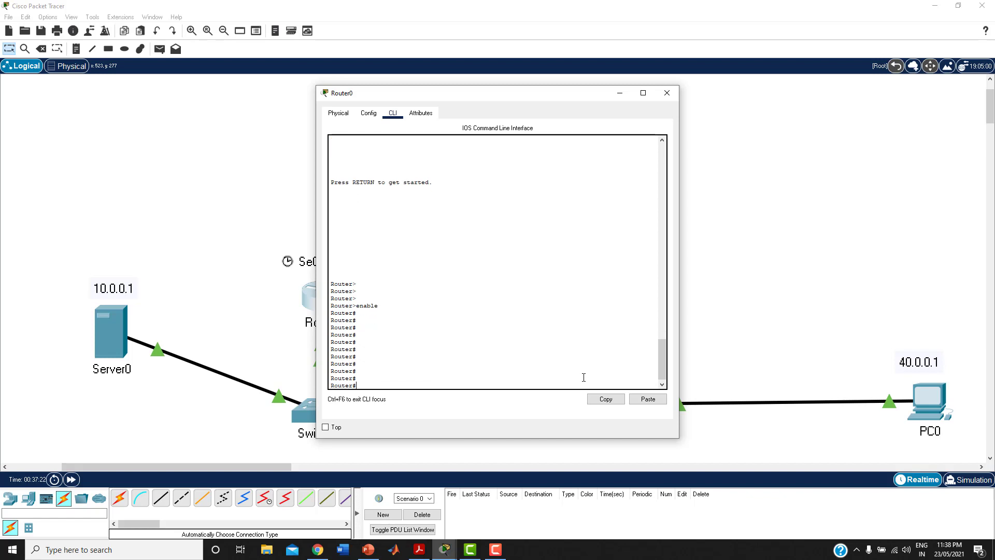
# Step: Enter Router0's global configuration mode with the command conf ter
pyautogui.write('conf ter')
pyautogui.press('Return')
pyautogui.press('Return')
pyautogui.press('Return')
pyautogui.press('Return')
pyautogui.press('Return')
pyautogui.press('Return')
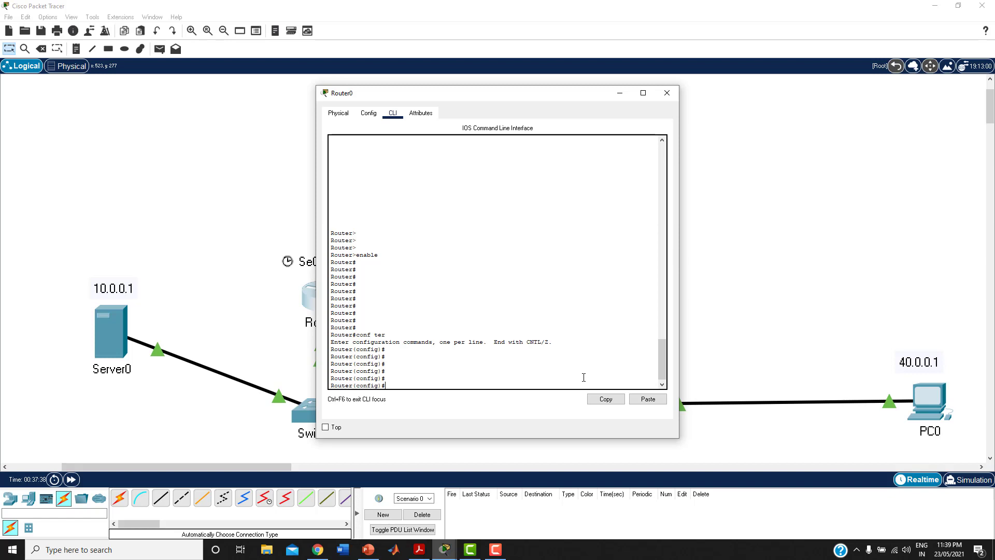
# Step: Try to set a four-character enable password on Router0 and examine the response
pyautogui.write('enable')
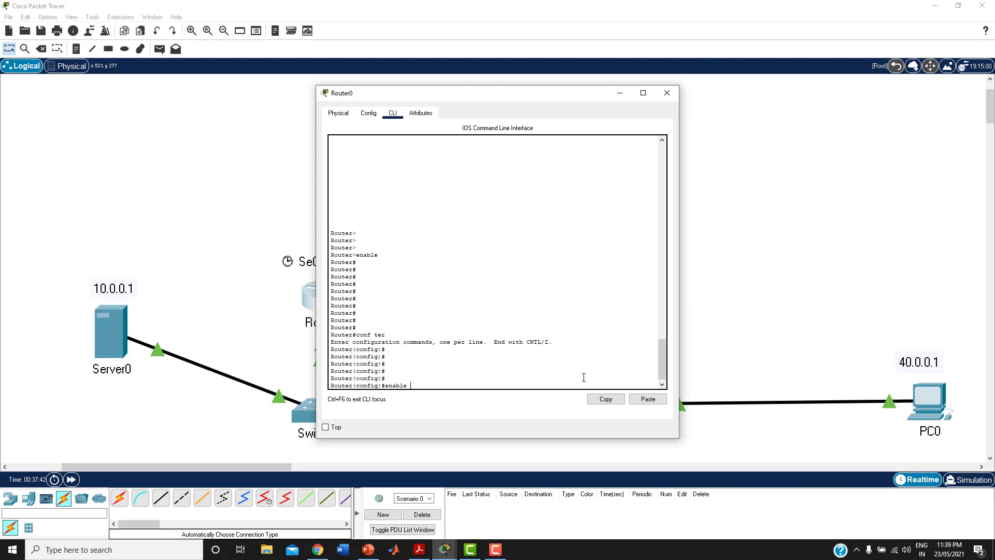
pyautogui.write(' password 1234')
pyautogui.press('Return')
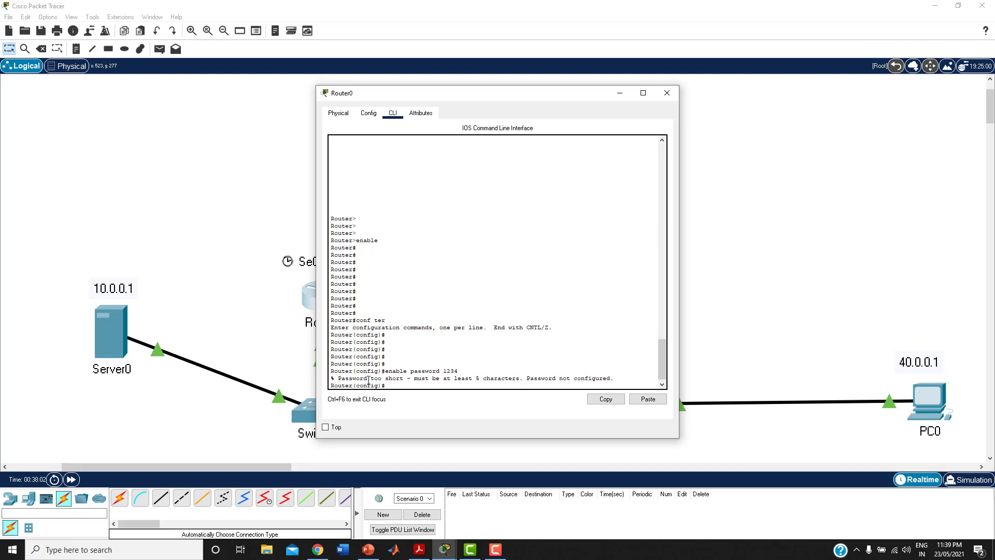
pyautogui.moveTo(336, 379); pyautogui.dragTo(611, 378)
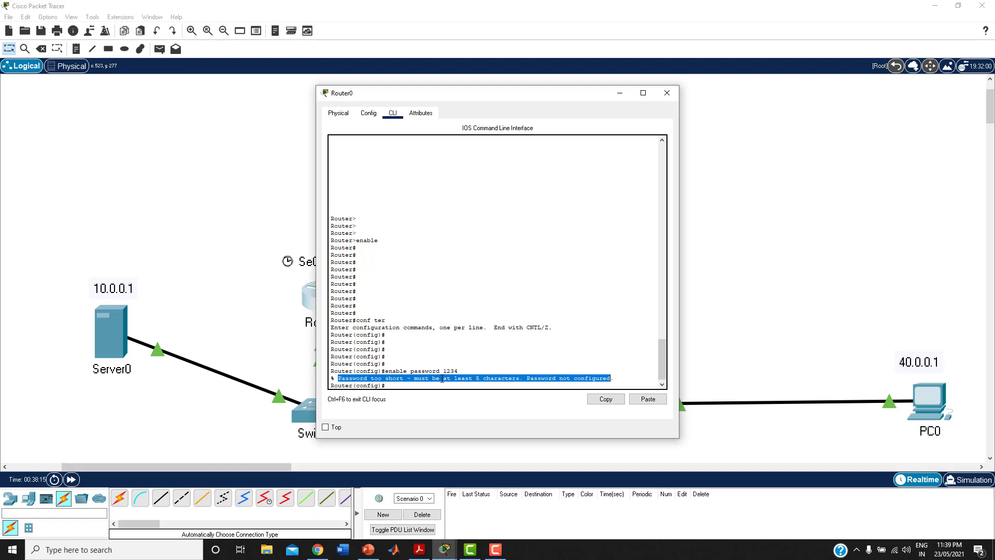
pyautogui.click(397, 385)
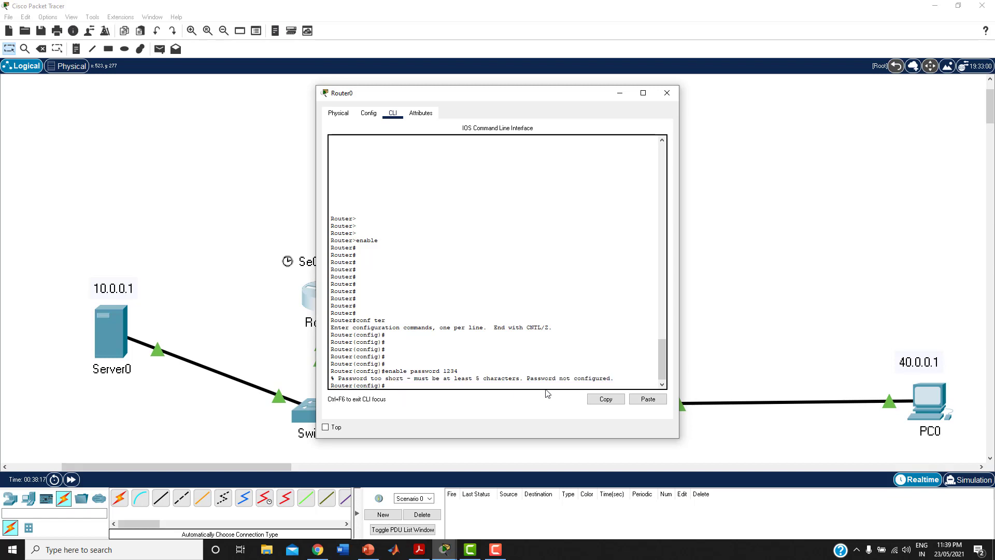
# Step: Recall the enable password command and set a five-character enable password on Router0
pyautogui.press('Up')
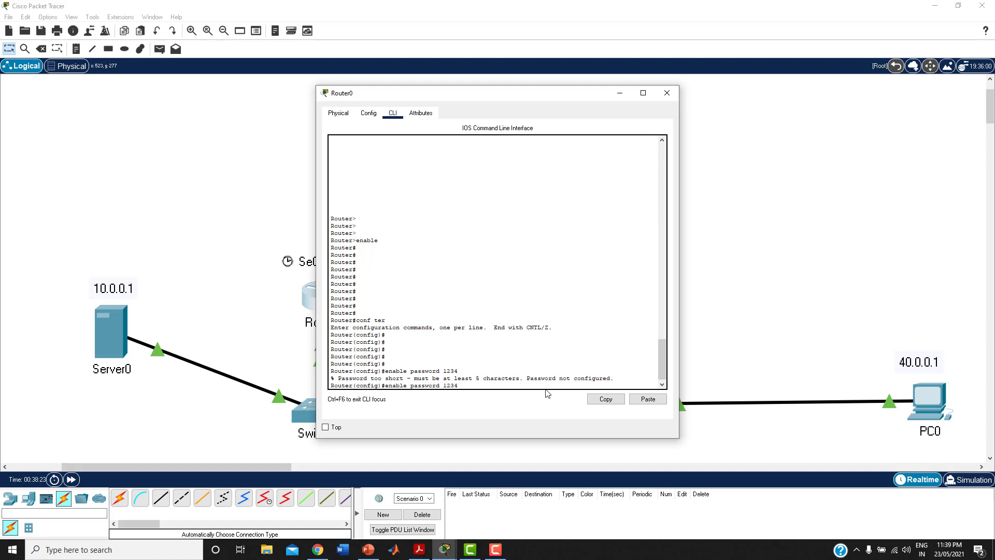
pyautogui.write('5')
pyautogui.press('Return')
pyautogui.press('Return')
pyautogui.press('Return')
pyautogui.press('Return')
pyautogui.press('Return')
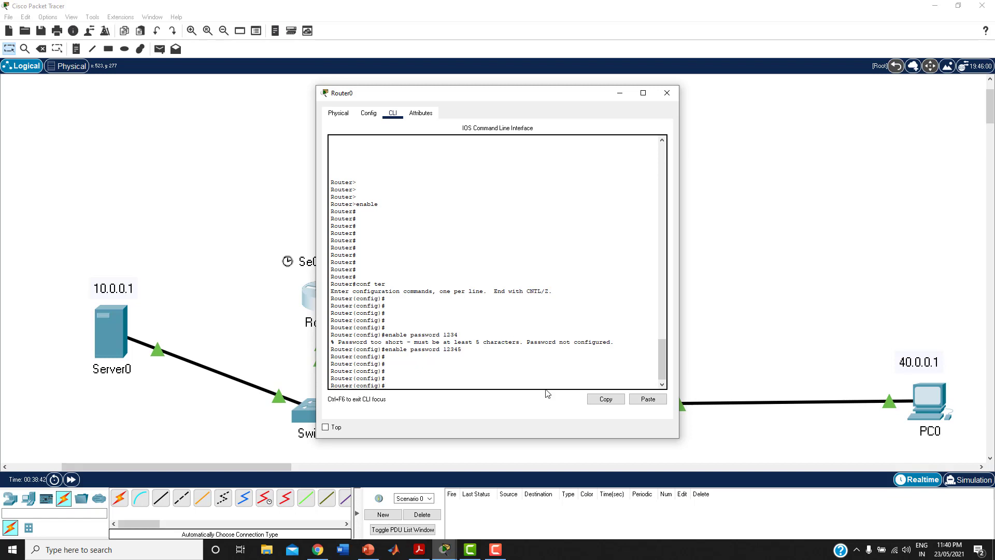
# Step: Leave Router0's global configuration mode and end the console session with the exit command
pyautogui.write('it')
pyautogui.press('Return')
pyautogui.press('Return')
pyautogui.press('Return')
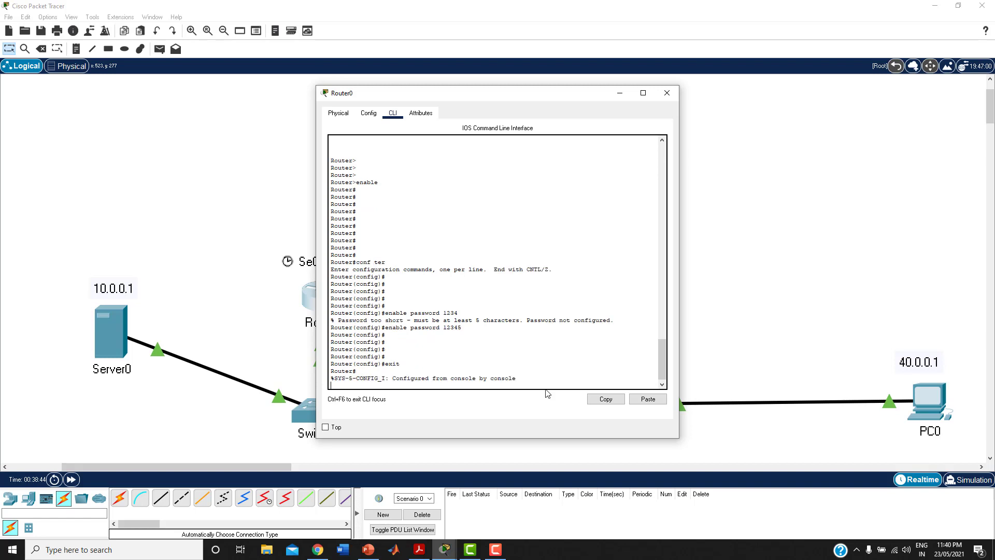
pyautogui.write('er#e')
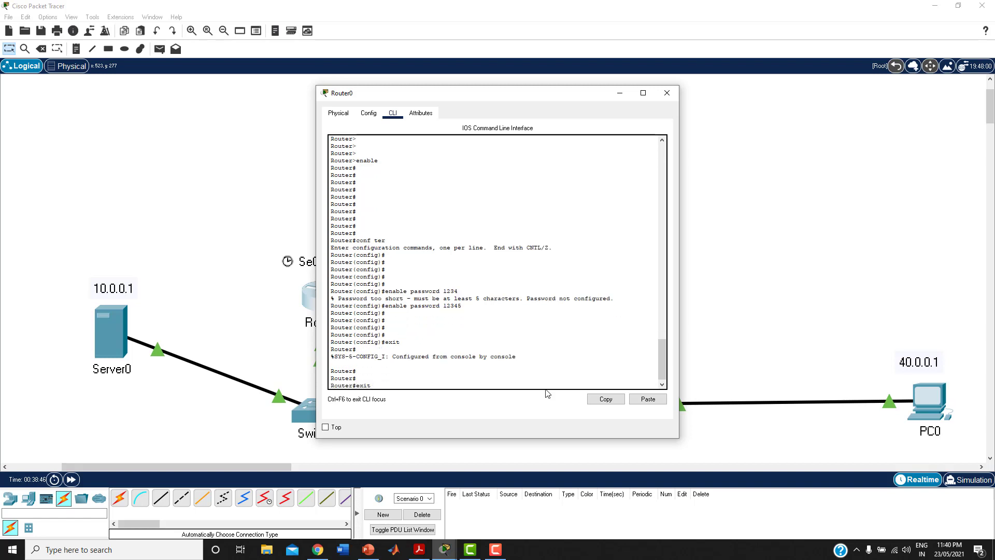
pyautogui.write('xit')
pyautogui.press('Return')
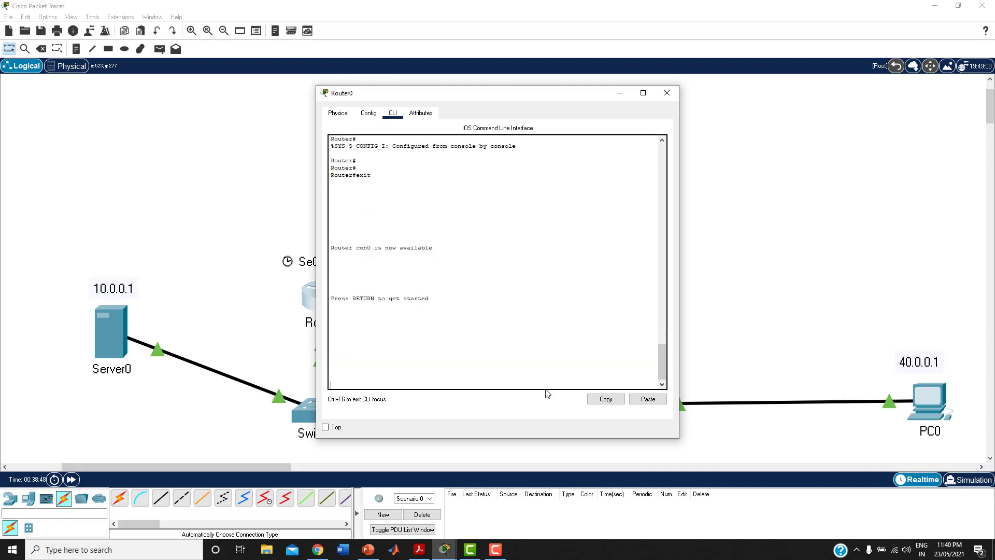
# Step: Reopen Router0's console session and enter privileged EXEC mode with enable, supplying the enable password at the prompt
pyautogui.press('Return')
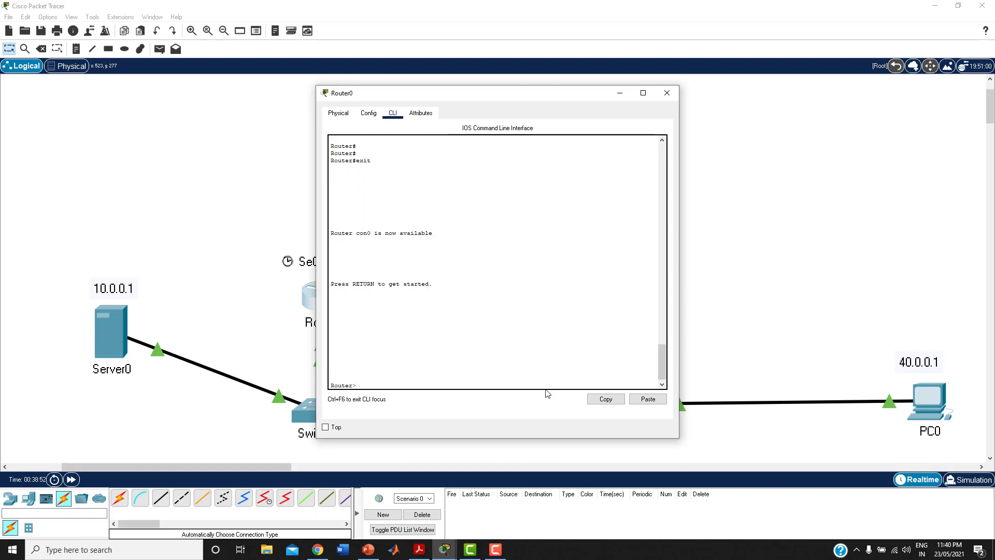
pyautogui.write('enable')
pyautogui.press('Return')
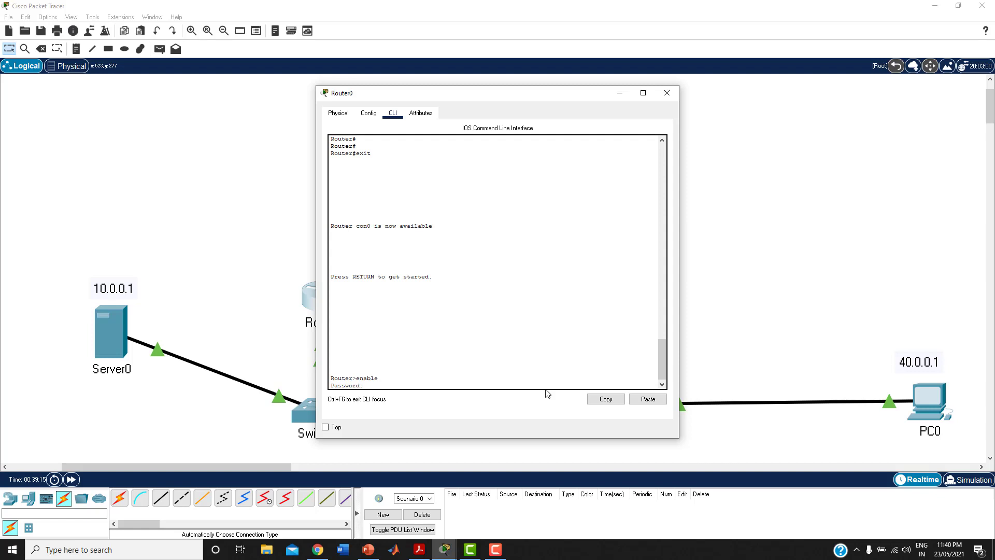
pyautogui.press('Return')
pyautogui.press('Return')
pyautogui.press('Return')
pyautogui.press('Return')
pyautogui.press('Return')
pyautogui.press('Return')
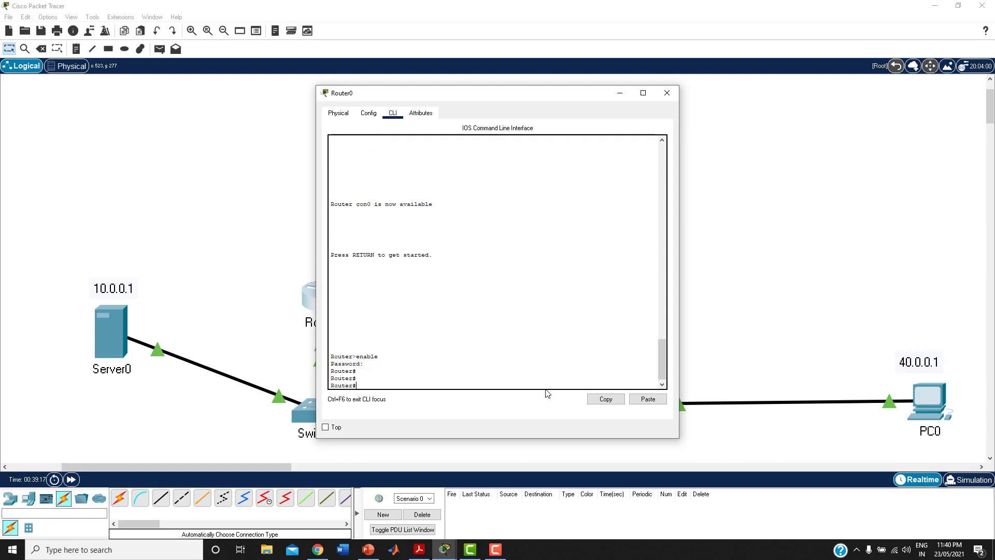
pyautogui.press('Return')
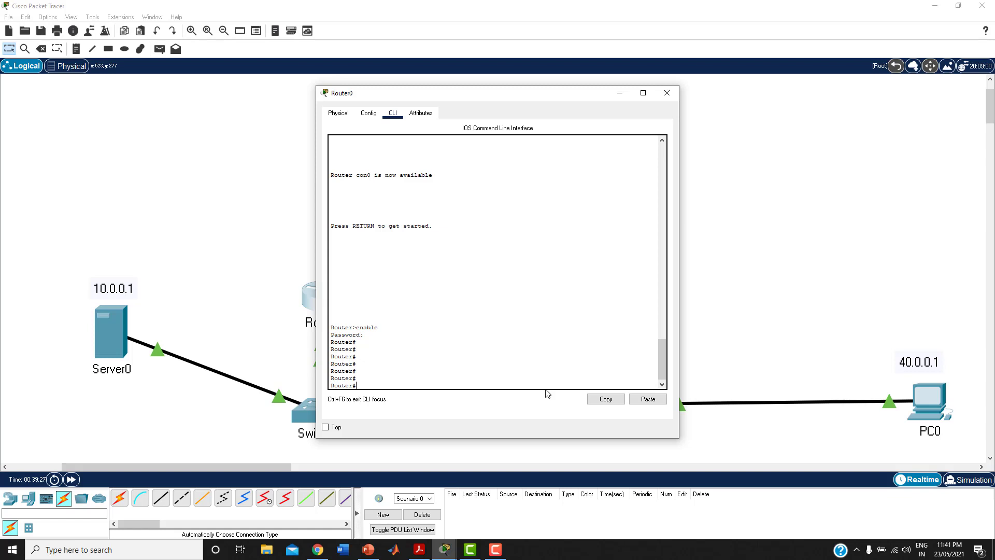
pyautogui.press('Return')
pyautogui.press('Return')
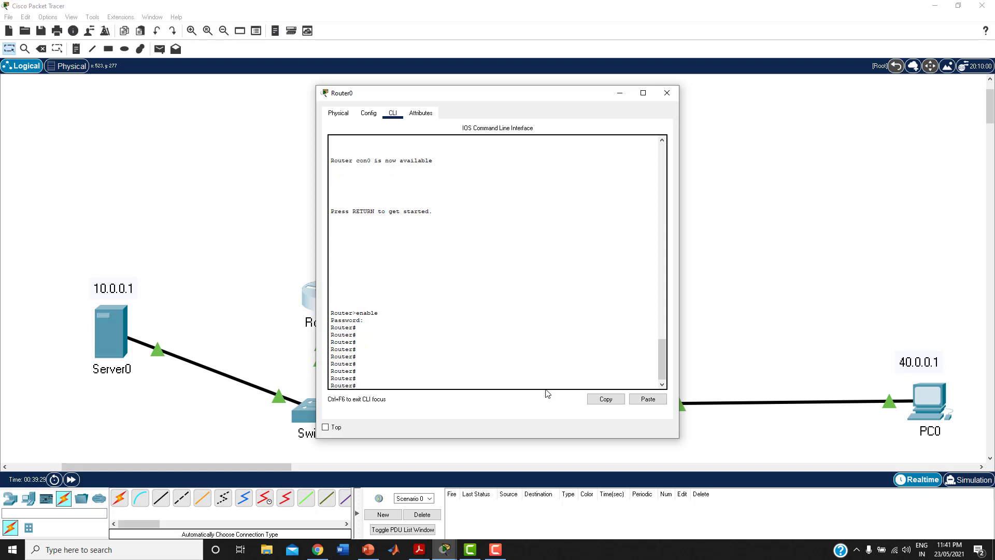
# Step: Run show running-config on Router0 and examine the minimum password length line, highlighting it in the output
pyautogui.write('show running-')
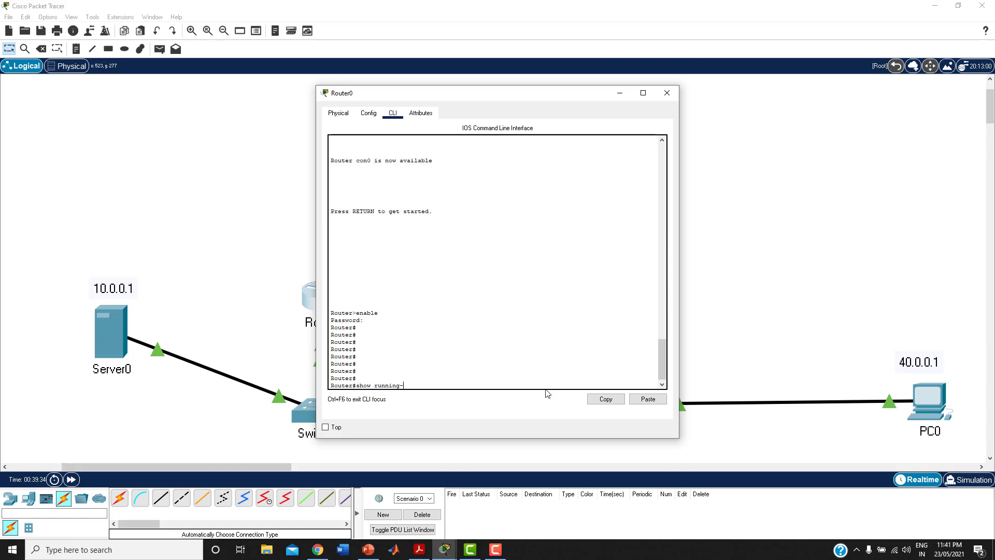
pyautogui.write('config')
pyautogui.press('Return')
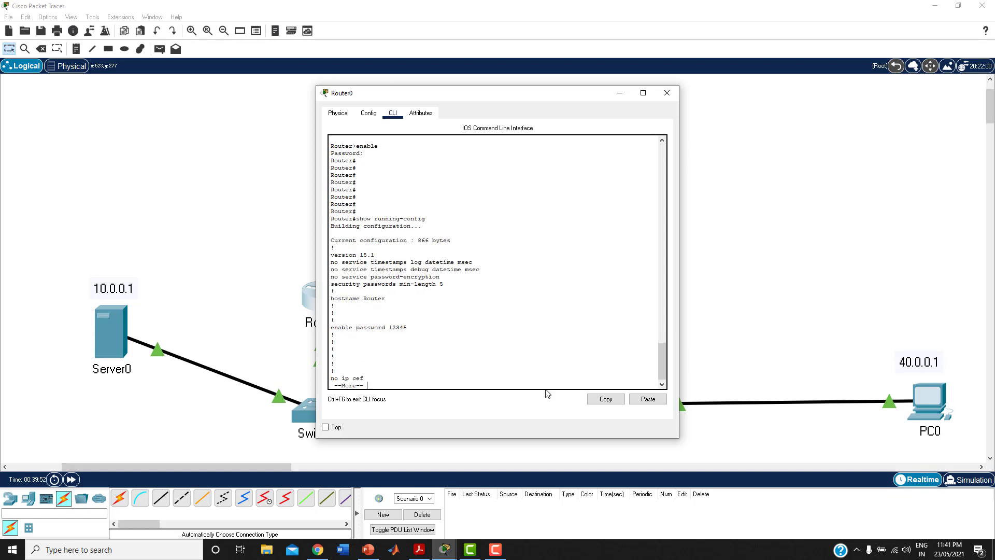
pyautogui.press('Return')
pyautogui.press('Return')
pyautogui.press('Return')
pyautogui.press('Return')
pyautogui.press('Return')
pyautogui.press('Return')
pyautogui.press('Return')
pyautogui.press('Return')
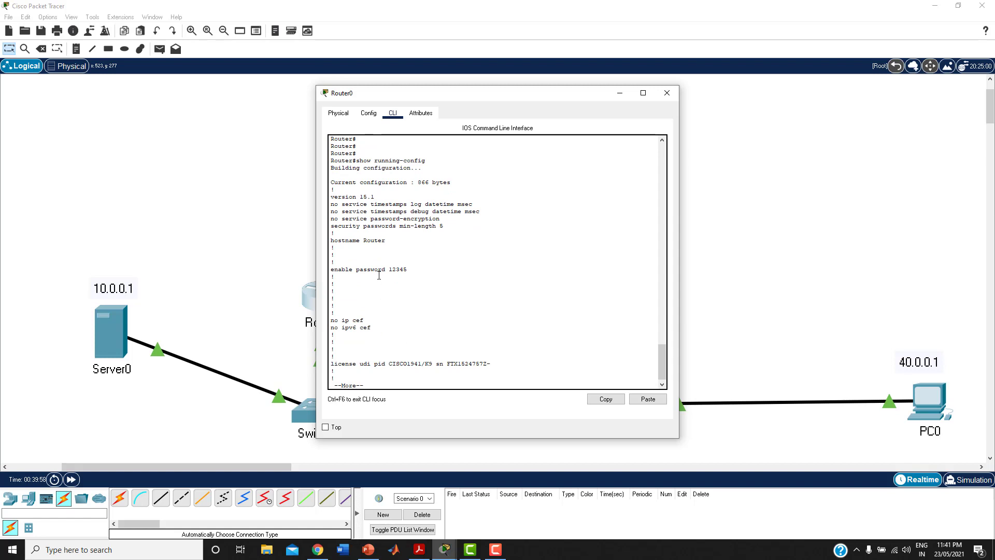
pyautogui.moveTo(331, 227); pyautogui.dragTo(456, 227)
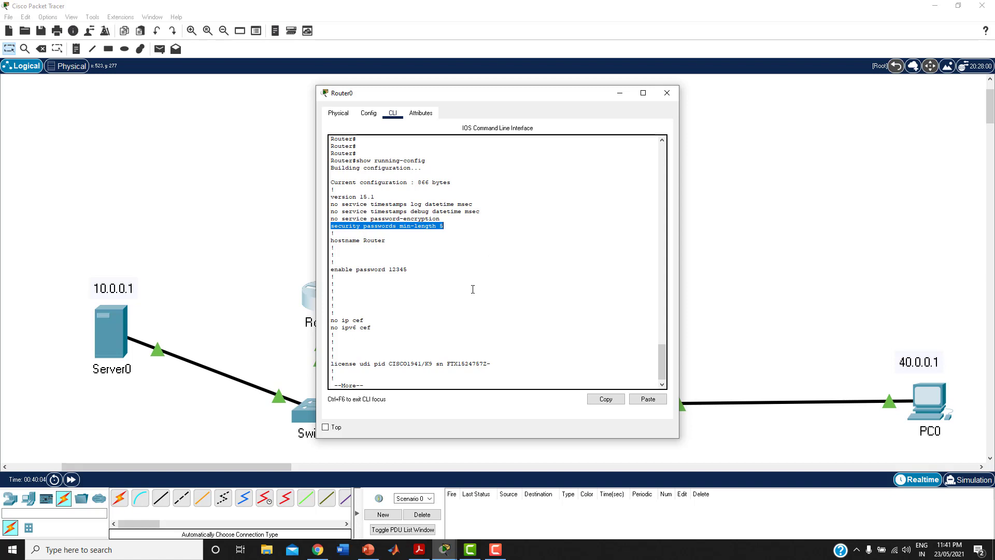
# Step: Page on through the running configuration to the interfaces and highlight the GigabitEthernet0/0 address lines
pyautogui.press('Return')
pyautogui.press('Return')
pyautogui.press('Return')
pyautogui.press('Return')
pyautogui.press('Return')
pyautogui.press('Return')
pyautogui.press('Return')
pyautogui.press('Return')
pyautogui.press('Return')
pyautogui.press('Return')
pyautogui.press('Return')
pyautogui.press('Return')
pyautogui.press('Return')
pyautogui.press('Return')
pyautogui.press('Return')
pyautogui.press('Return')
pyautogui.press('Return')
pyautogui.press('Return')
pyautogui.press('Return')
pyautogui.press('Return')
pyautogui.press('Return')
pyautogui.press('Return')
pyautogui.press('Return')
pyautogui.press('Return')
pyautogui.press('Return')
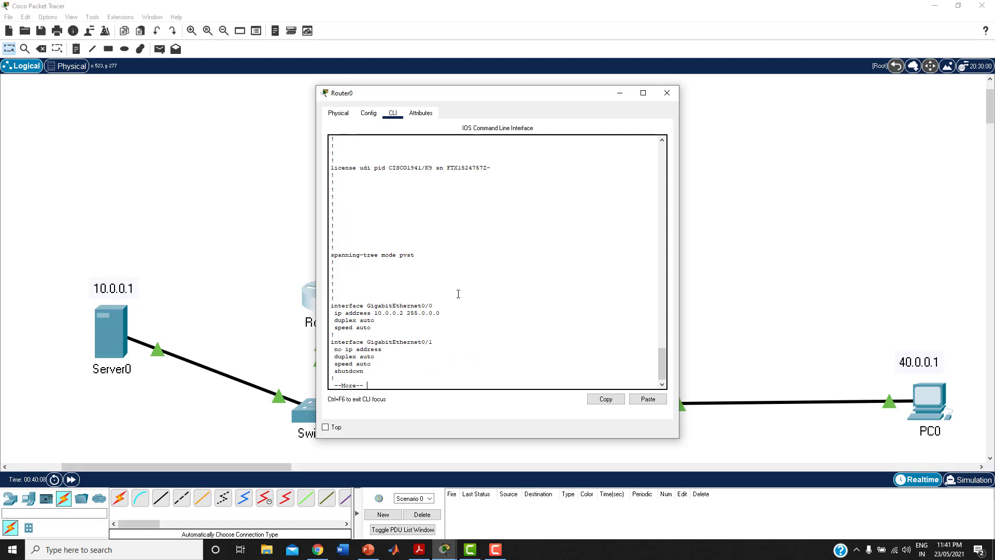
pyautogui.moveTo(335, 306); pyautogui.dragTo(429, 319)
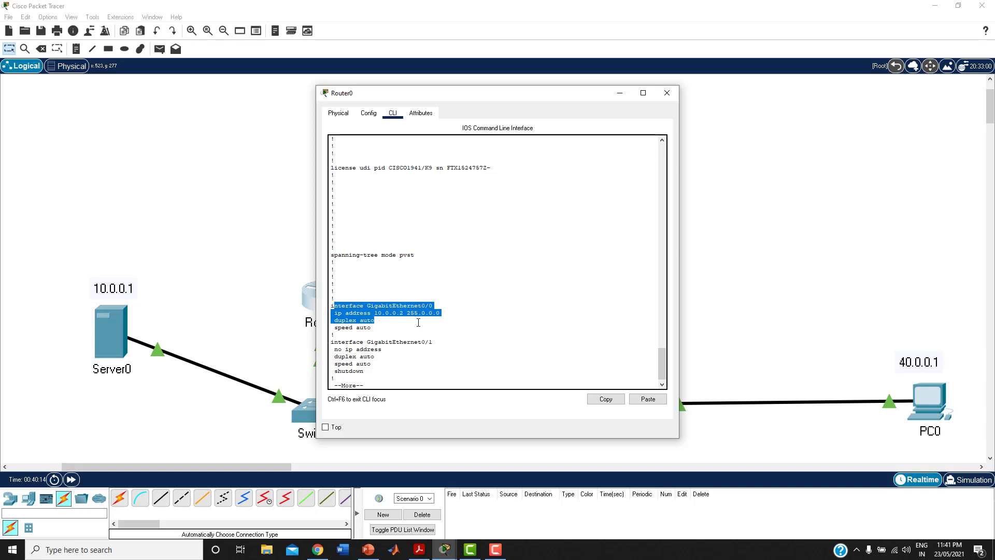
# Step: Continue the running configuration past the serial interfaces to the router rip section and highlight its network entries
pyautogui.press('Return')
pyautogui.press('Return')
pyautogui.press('Return')
pyautogui.press('Return')
pyautogui.press('Return')
pyautogui.press('Return')
pyautogui.press('Return')
pyautogui.press('Return')
pyautogui.press('Return')
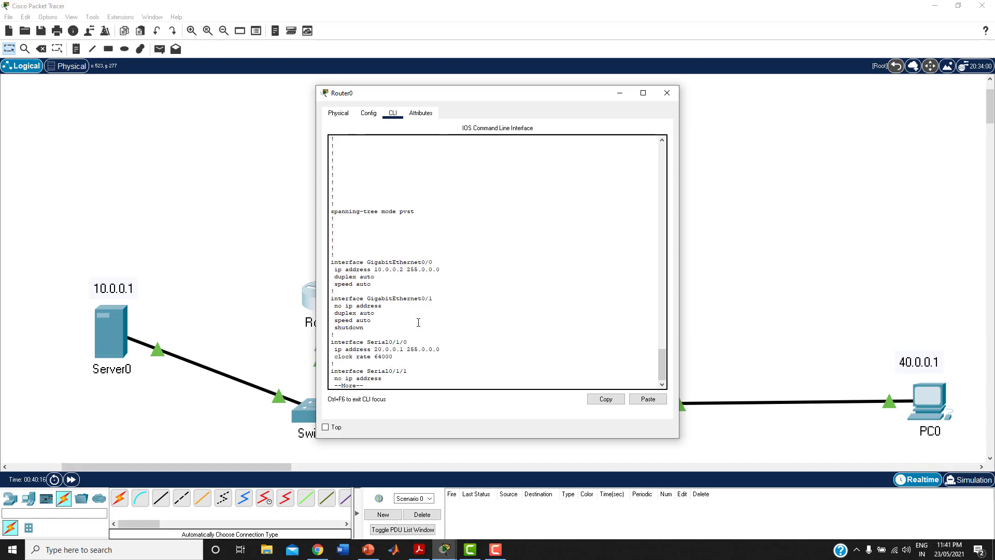
pyautogui.press('Return')
pyautogui.press('Return')
pyautogui.press('Return')
pyautogui.press('Return')
pyautogui.press('Return')
pyautogui.press('Return')
pyautogui.press('Return')
pyautogui.press('Return')
pyautogui.press('Return')
pyautogui.press('Return')
pyautogui.press('Return')
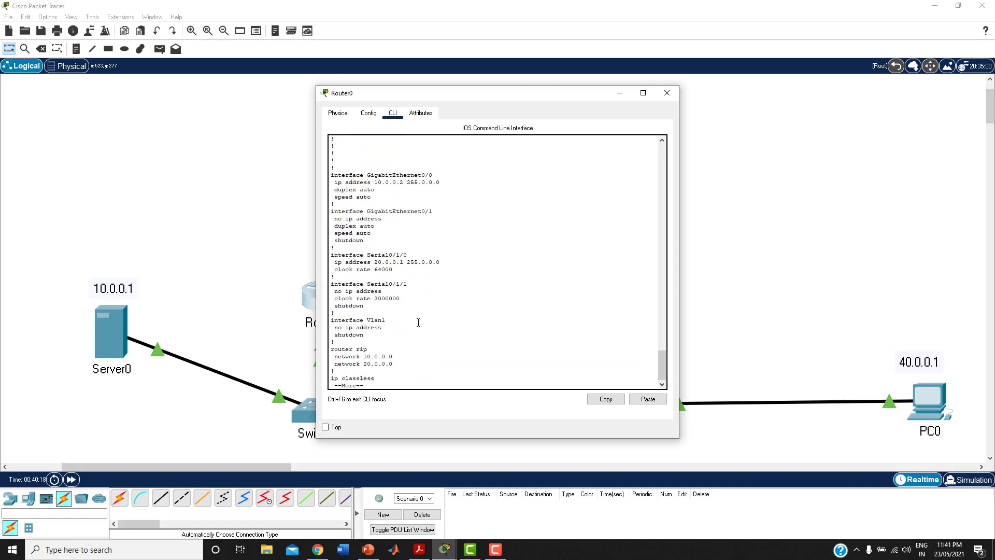
pyautogui.press('Return')
pyautogui.press('Return')
pyautogui.press('Return')
pyautogui.press('Return')
pyautogui.press('Return')
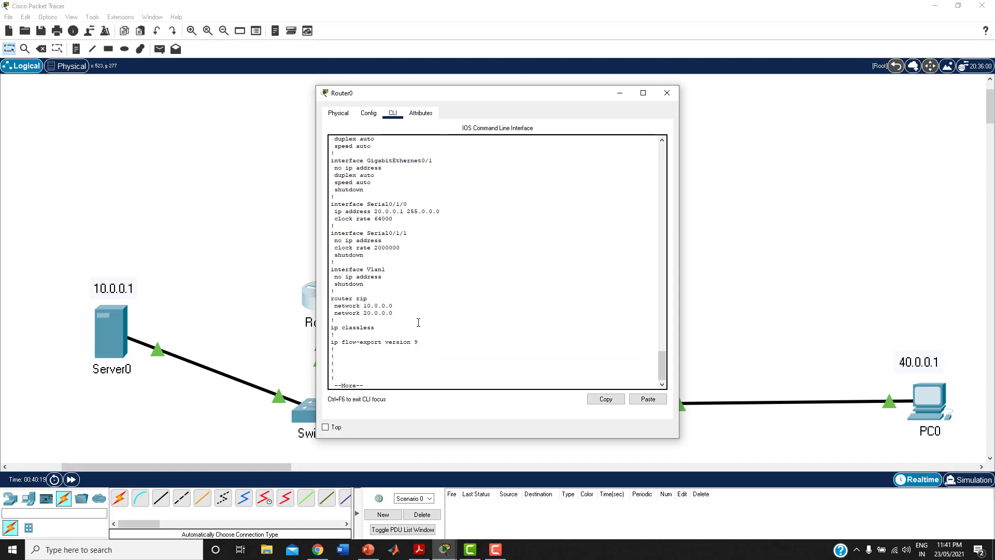
pyautogui.moveTo(365, 305); pyautogui.dragTo(398, 313)
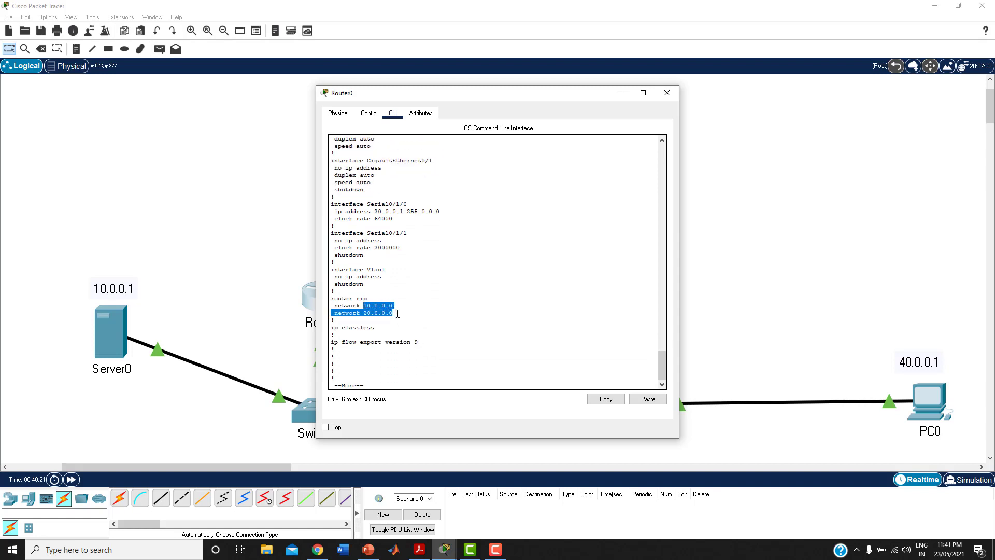
# Step: Page through the remaining line settings to the end of Router0's running configuration
pyautogui.press('Return')
pyautogui.press('Return')
pyautogui.press('Return')
pyautogui.press('Return')
pyautogui.press('Return')
pyautogui.press('Return')
pyautogui.press('Return')
pyautogui.press('Return')
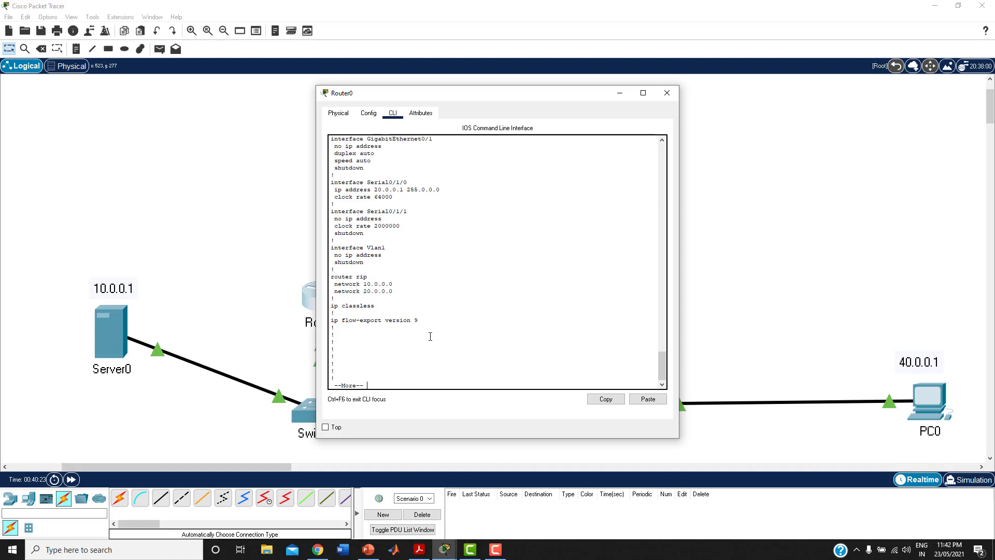
pyautogui.press('Return')
pyautogui.press('Return')
pyautogui.press('Return')
pyautogui.press('Return')
pyautogui.press('Return')
pyautogui.press('Return')
pyautogui.press('Return')
pyautogui.press('Return')
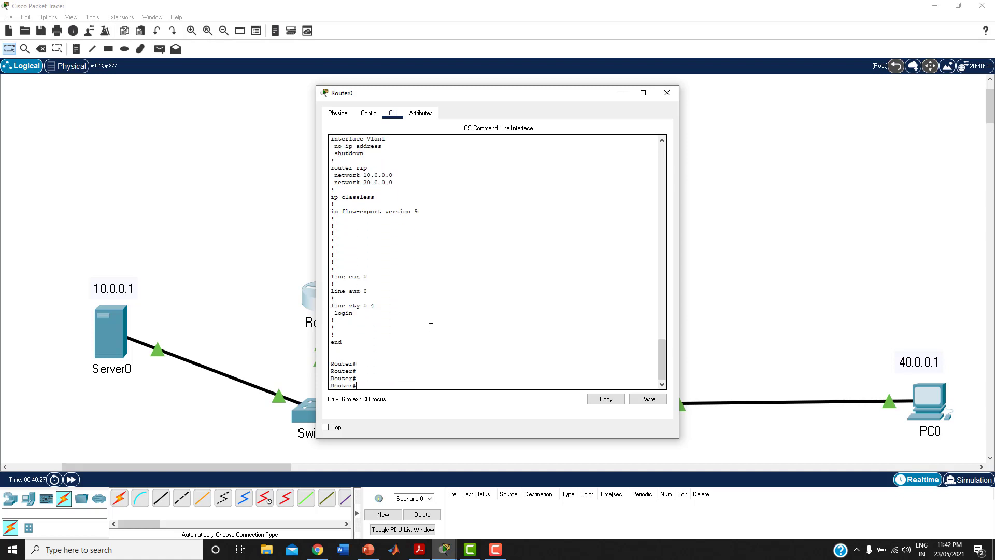
# Step: Go back to the enable password line in the running configuration and highlight it to check how it is stored
pyautogui.scroll(9, 428, 329)
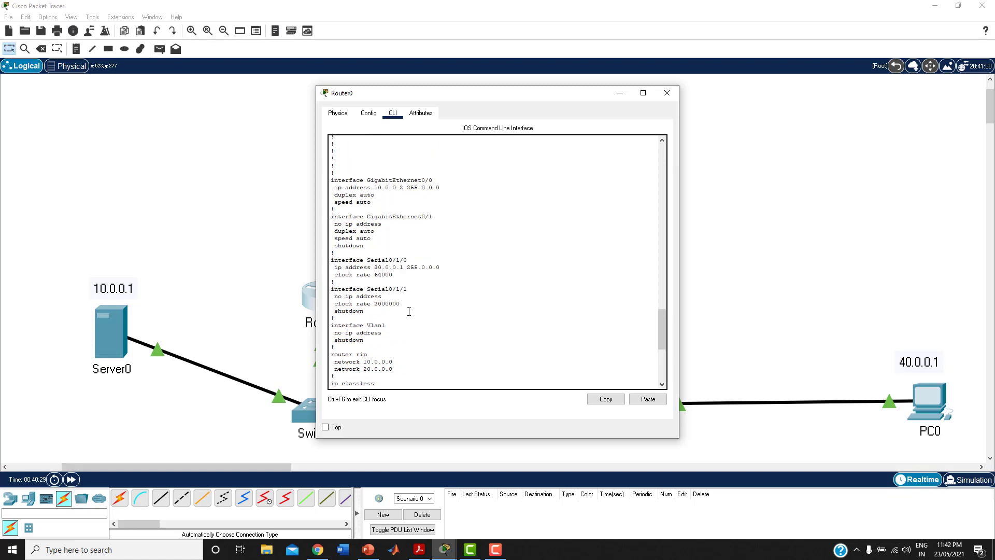
pyautogui.scroll(9, 423, 316)
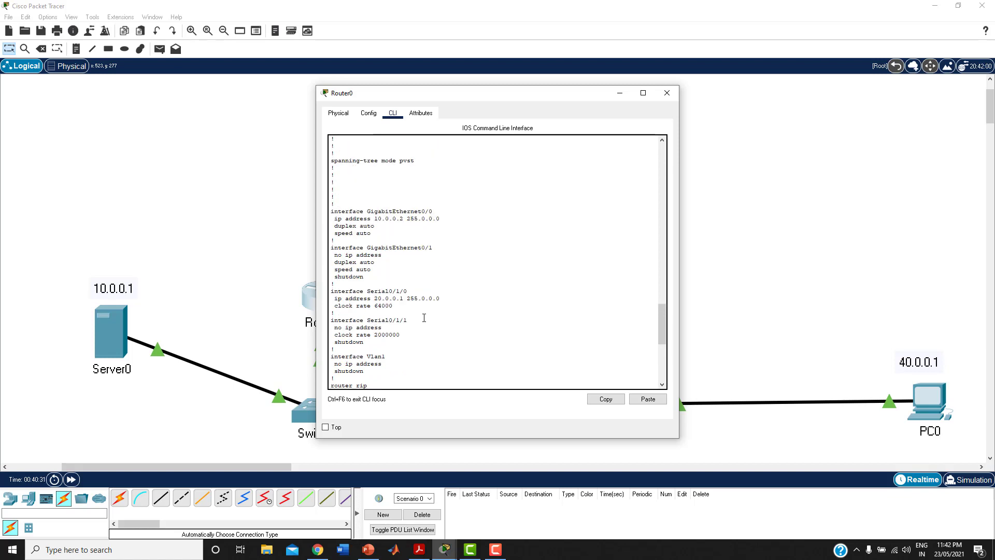
pyautogui.scroll(5, 424, 317)
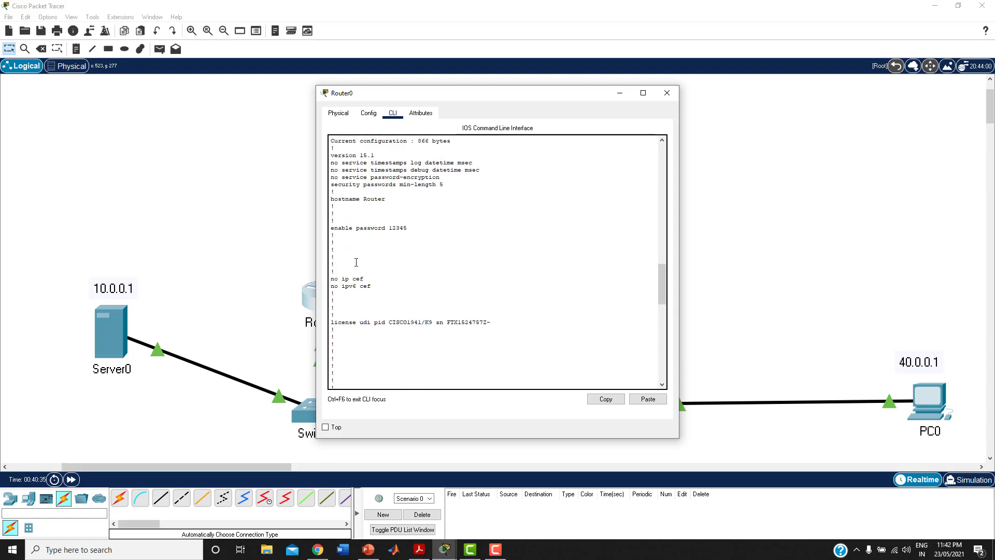
pyautogui.moveTo(330, 229); pyautogui.dragTo(413, 232)
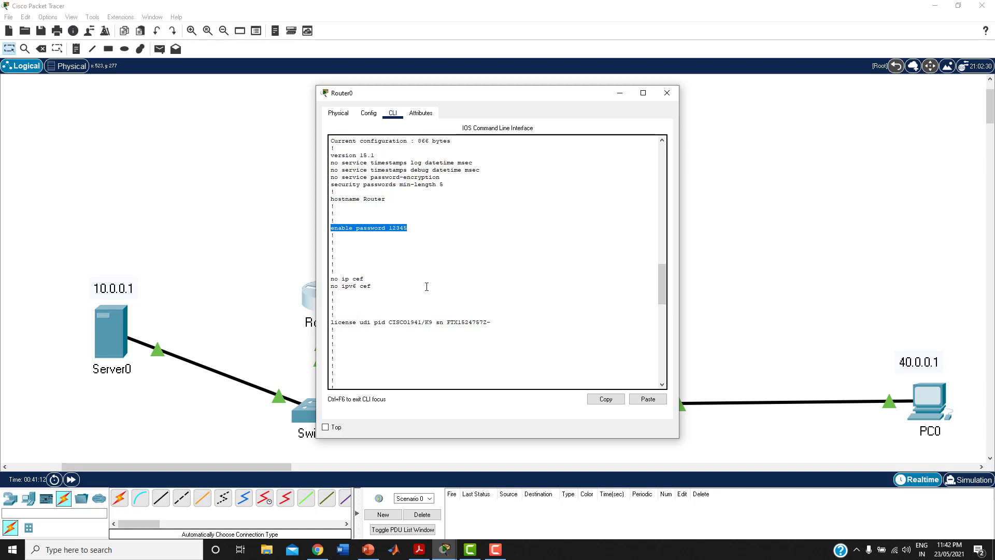
pyautogui.press('Return')
pyautogui.press('Return')
pyautogui.press('Return')
pyautogui.press('Return')
pyautogui.press('Return')
pyautogui.press('Return')
pyautogui.press('Return')
pyautogui.press('Return')
pyautogui.press('Return')
pyautogui.press('Return')
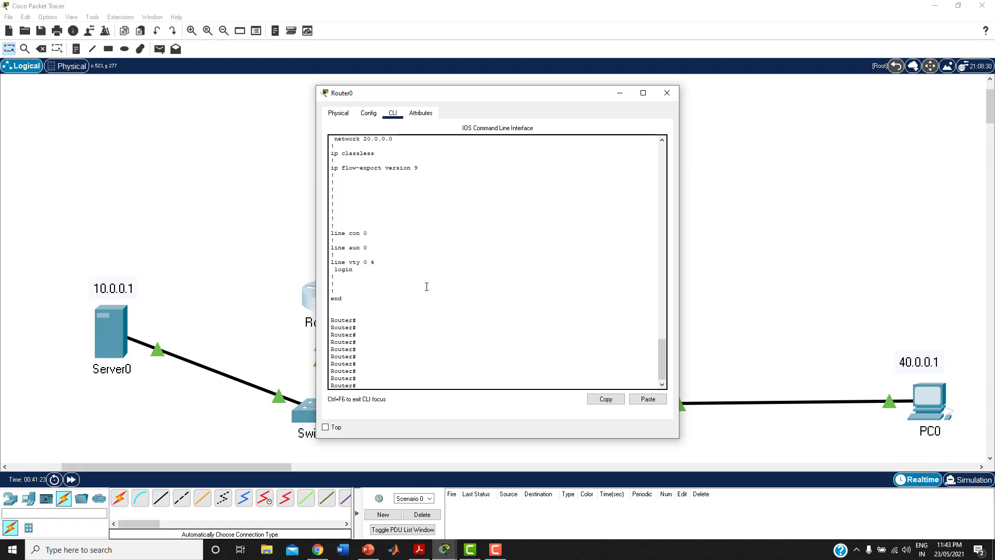
pyautogui.press('Return')
pyautogui.press('Return')
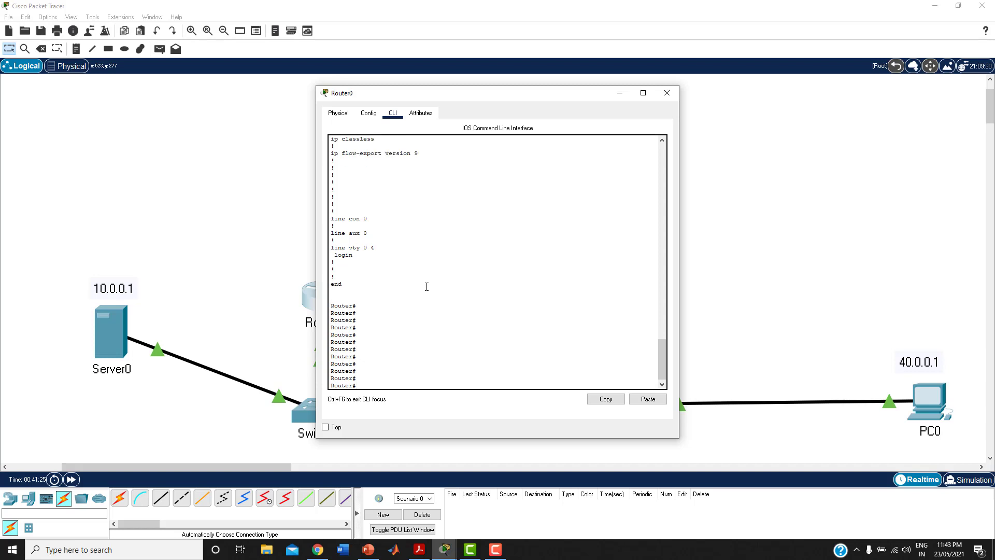
# Step: Enter Router0's global configuration mode with the command conf ter
pyautogui.write('conf ter')
pyautogui.press('Return')
pyautogui.press('Return')
pyautogui.press('Return')
pyautogui.press('Return')
pyautogui.press('Return')
pyautogui.press('Return')
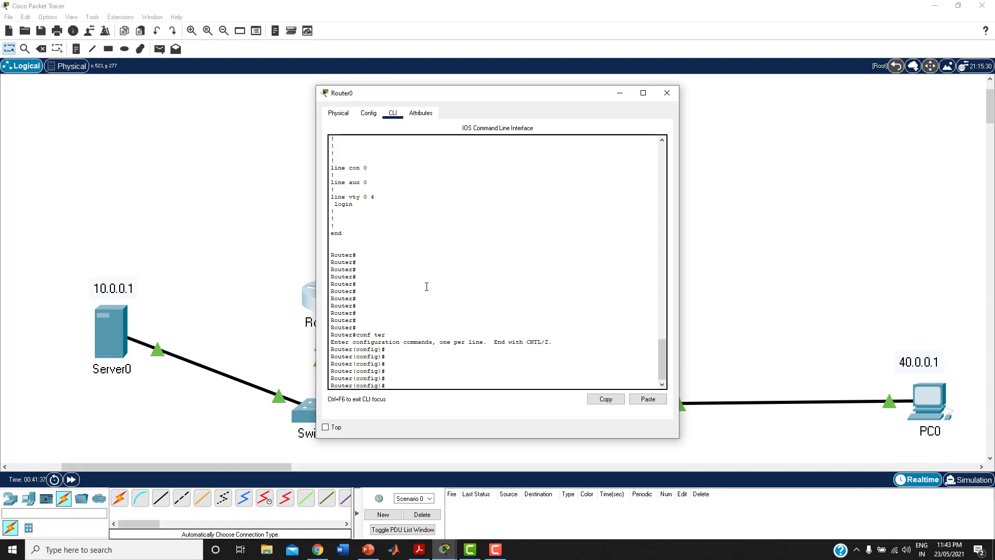
# Step: Set a five-character enable secret password on Router0 with the enable secret command
pyautogui.write('enab')
pyautogui.write('32')
pyautogui.press('Return')
pyautogui.press('Return')
pyautogui.press('Return')
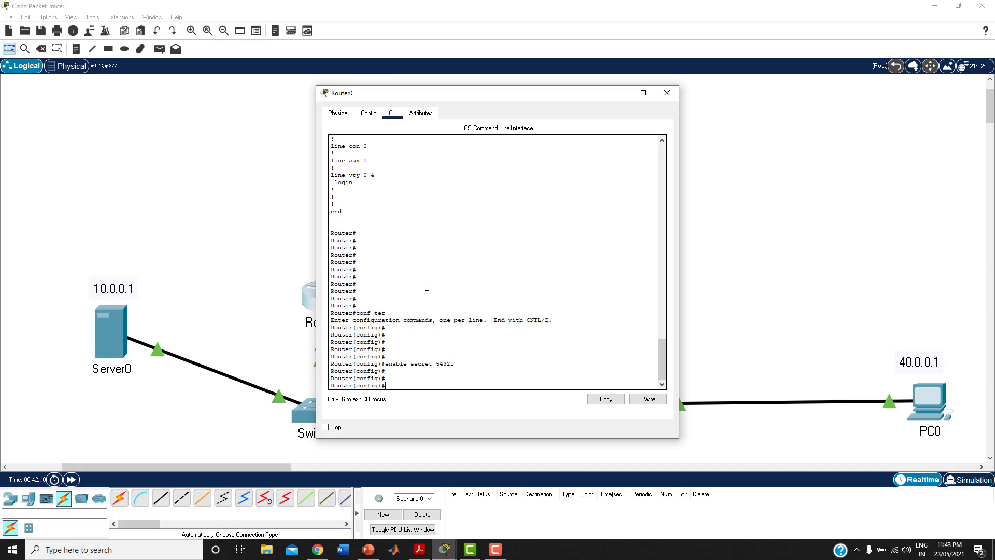
# Step: Exit global configuration mode to return to Router0's privileged EXEC prompt
pyautogui.write('exit')
pyautogui.press('Return')
pyautogui.press('Return')
pyautogui.press('Return')
pyautogui.press('Return')
pyautogui.press('Return')
pyautogui.press('Return')
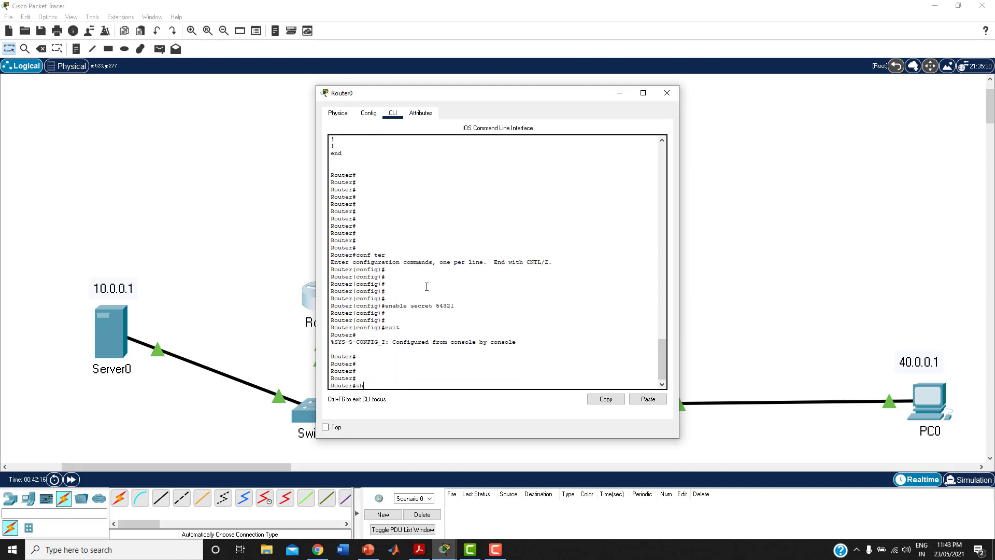
# Step: Display Router0's running configuration with show running-config and compare the enable secret and enable password lines by highlighting them
pyautogui.write('show running-config')
pyautogui.press('Return')
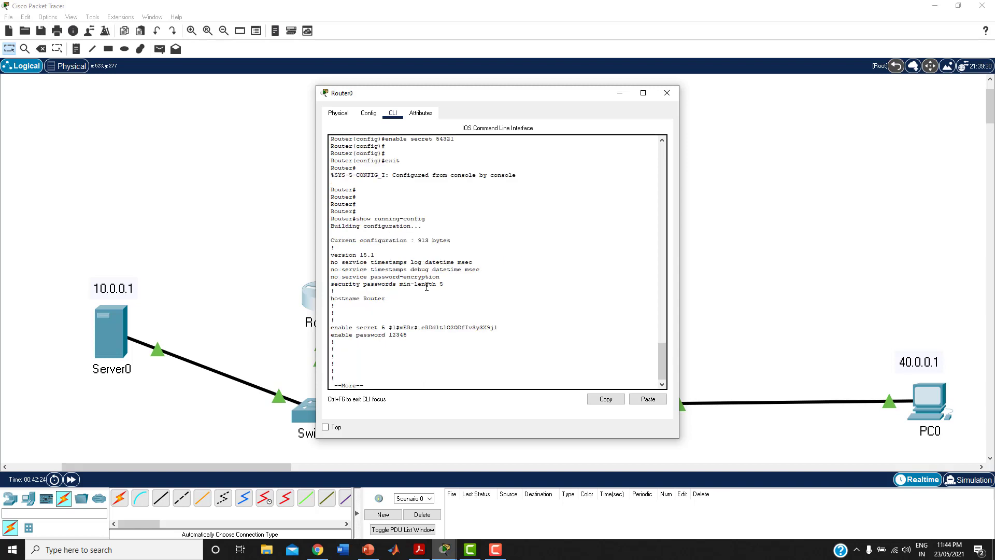
pyautogui.press('Return')
pyautogui.press('Return')
pyautogui.press('Return')
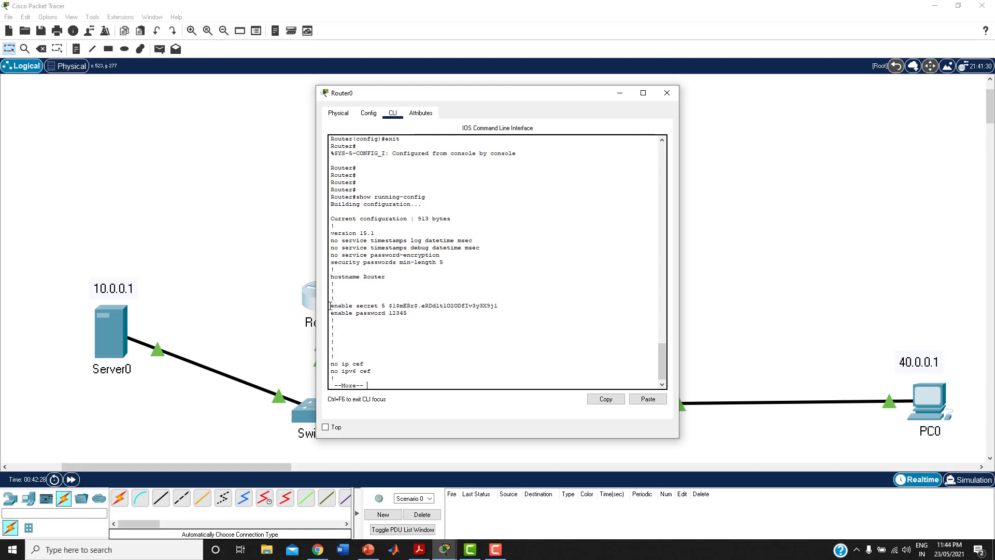
pyautogui.moveTo(330, 306); pyautogui.dragTo(507, 307)
pyautogui.click(526, 318)
pyautogui.moveTo(501, 306); pyautogui.dragTo(392, 307)
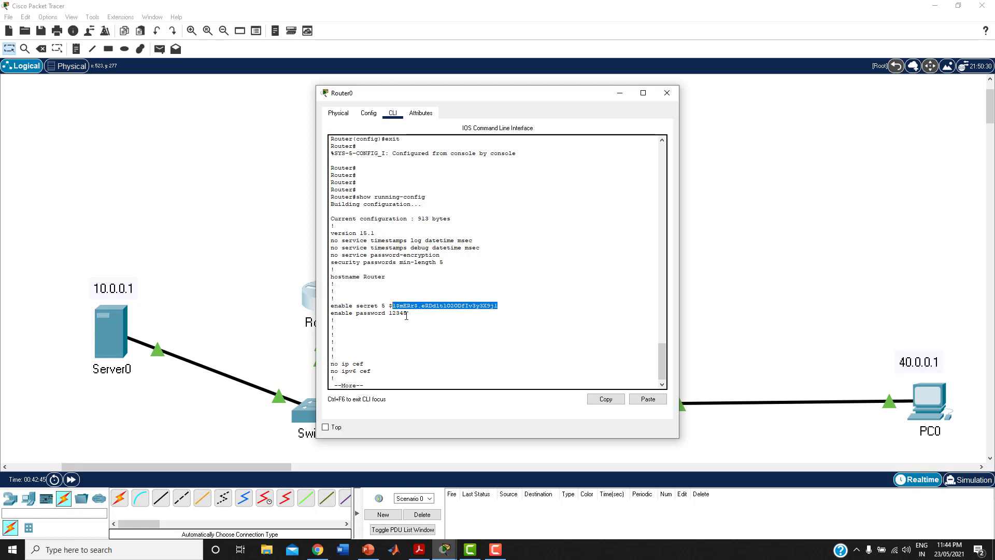
pyautogui.moveTo(407, 316); pyautogui.dragTo(389, 310)
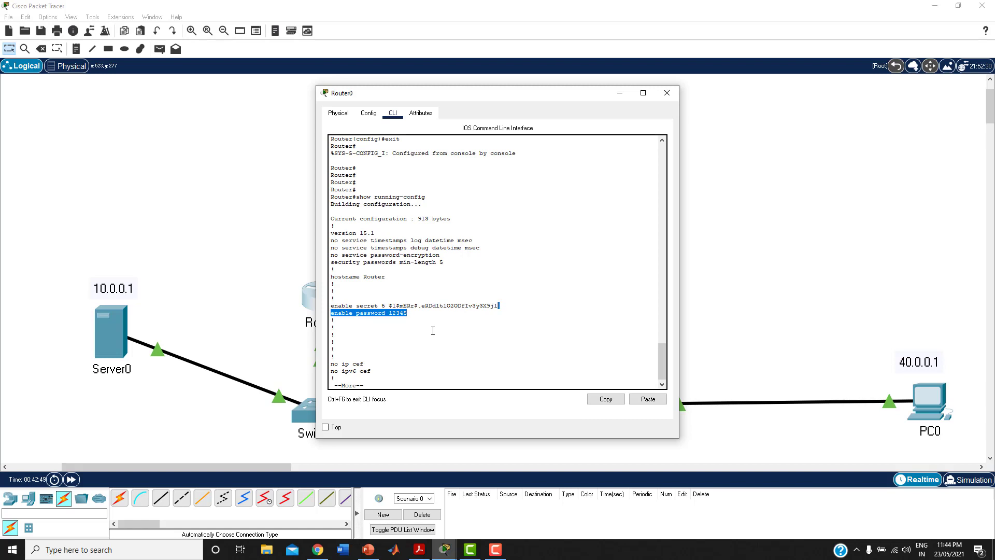
# Step: Page through the rest of Router0's running configuration, examining the interface, RIP and line sections up to the end
pyautogui.press('Return')
pyautogui.press('Return')
pyautogui.press('Return')
pyautogui.press('Return')
pyautogui.press('Return')
pyautogui.press('Return')
pyautogui.press('Return')
pyautogui.press('Return')
pyautogui.press('Return')
pyautogui.press('Return')
pyautogui.press('Return')
pyautogui.press('Return')
pyautogui.press('Return')
pyautogui.press('Return')
pyautogui.press('Return')
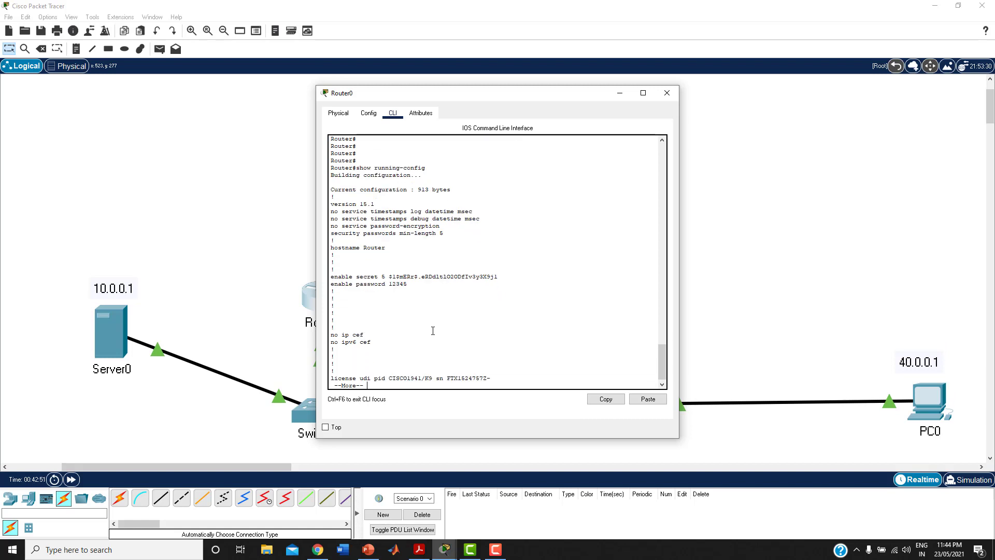
pyautogui.press('Return')
pyautogui.press('Return')
pyautogui.press('Return')
pyautogui.press('Return')
pyautogui.press('Return')
pyautogui.press('Return')
pyautogui.press('Return')
pyautogui.press('Return')
pyautogui.press('Return')
pyautogui.press('Return')
pyautogui.press('Return')
pyautogui.press('Return')
pyautogui.press('Return')
pyautogui.press('Return')
pyautogui.press('Return')
pyautogui.press('Return')
pyautogui.press('Return')
pyautogui.press('Return')
pyautogui.press('Return')
pyautogui.press('Return')
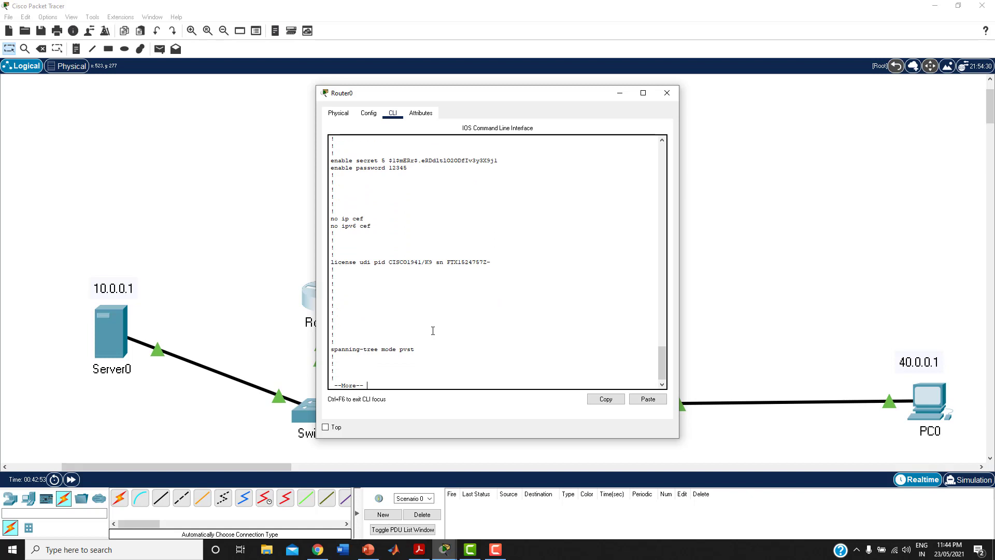
pyautogui.press('Return')
pyautogui.press('Return')
pyautogui.press('Return')
pyautogui.press('Return')
pyautogui.press('Return')
pyautogui.press('Return')
pyautogui.press('Return')
pyautogui.press('Return')
pyautogui.press('Return')
pyautogui.press('Return')
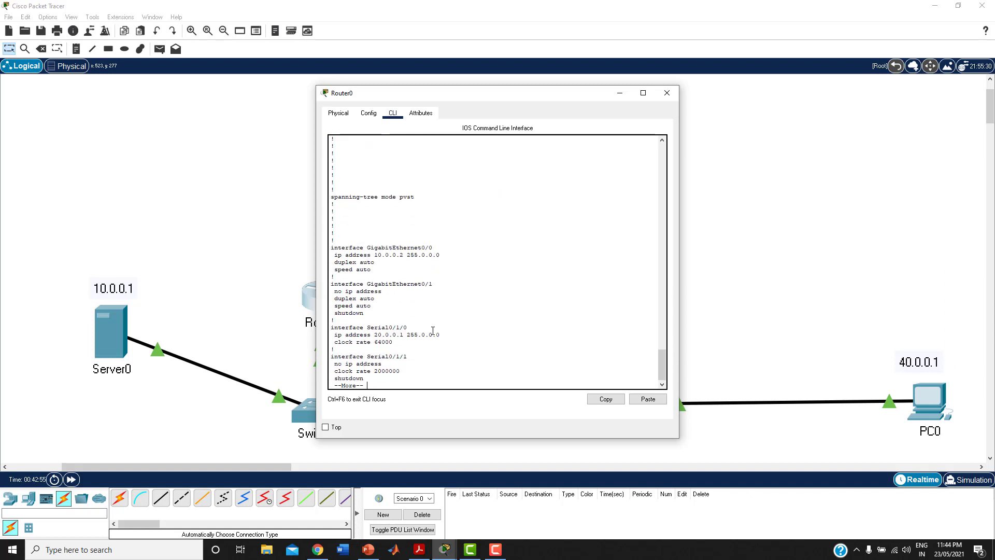
pyautogui.press('Return')
pyautogui.press('Return')
pyautogui.press('Return')
pyautogui.press('Return')
pyautogui.press('Return')
pyautogui.press('Return')
pyautogui.press('Return')
pyautogui.press('Return')
pyautogui.press('Return')
pyautogui.press('Return')
pyautogui.press('Return')
pyautogui.press('Return')
pyautogui.press('Return')
pyautogui.press('Return')
pyautogui.press('Return')
pyautogui.press('Return')
pyautogui.press('Return')
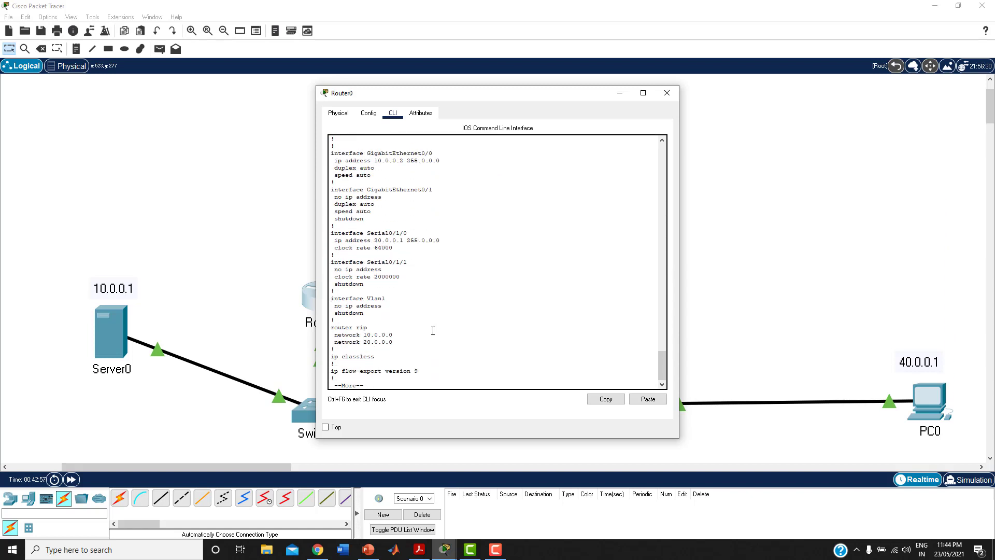
pyautogui.press('Return')
pyautogui.press('Return')
pyautogui.press('Return')
pyautogui.press('Return')
pyautogui.press('Return')
pyautogui.press('Return')
pyautogui.press('Return')
pyautogui.press('Return')
pyautogui.press('Return')
pyautogui.press('Return')
pyautogui.press('Return')
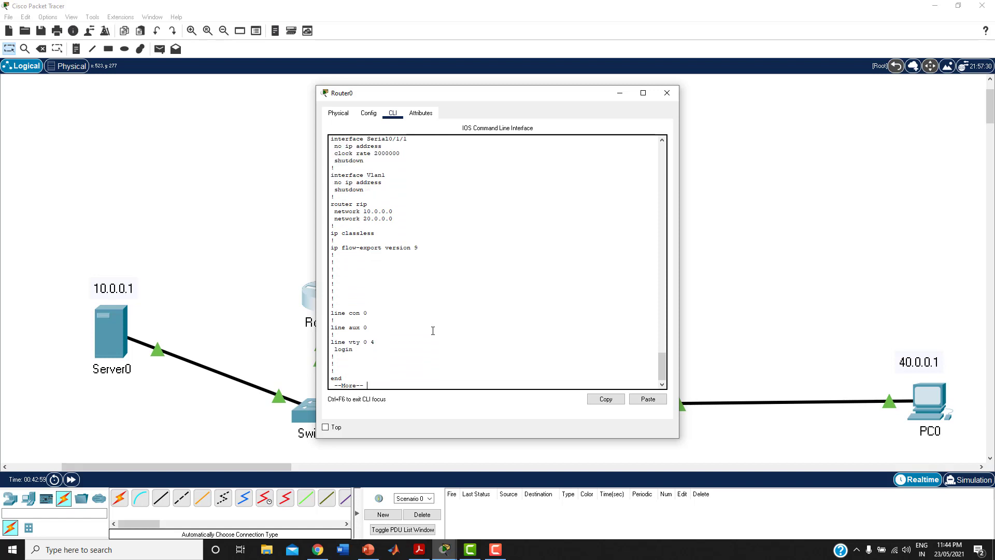
pyautogui.press('Return')
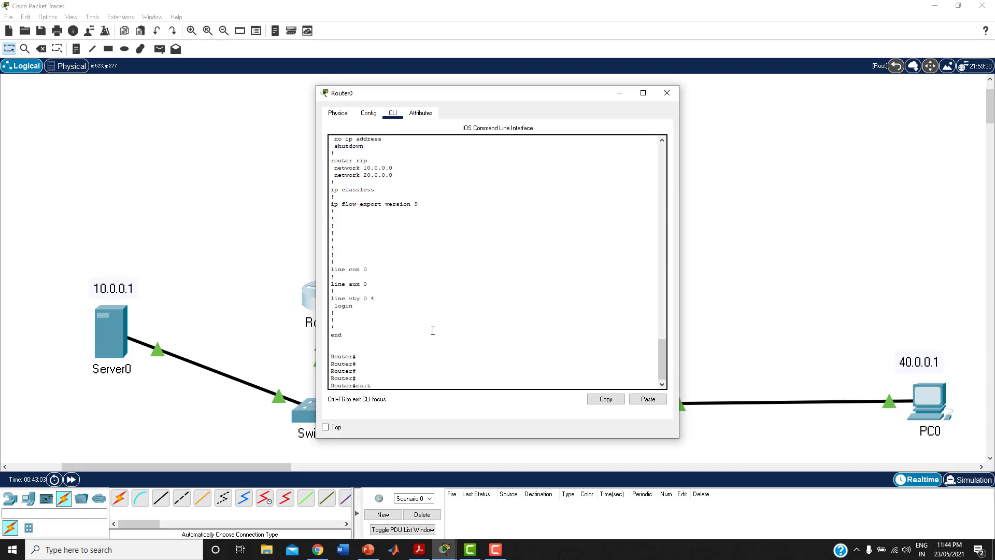
# Step: Log out of Router0's privileged session with exit and restart the console session at the user EXEC prompt
pyautogui.write('exit')
pyautogui.press('Return')
pyautogui.press('Return')
pyautogui.press('Return')
pyautogui.press('Return')
pyautogui.press('Return')
pyautogui.press('Return')
pyautogui.press('Return')
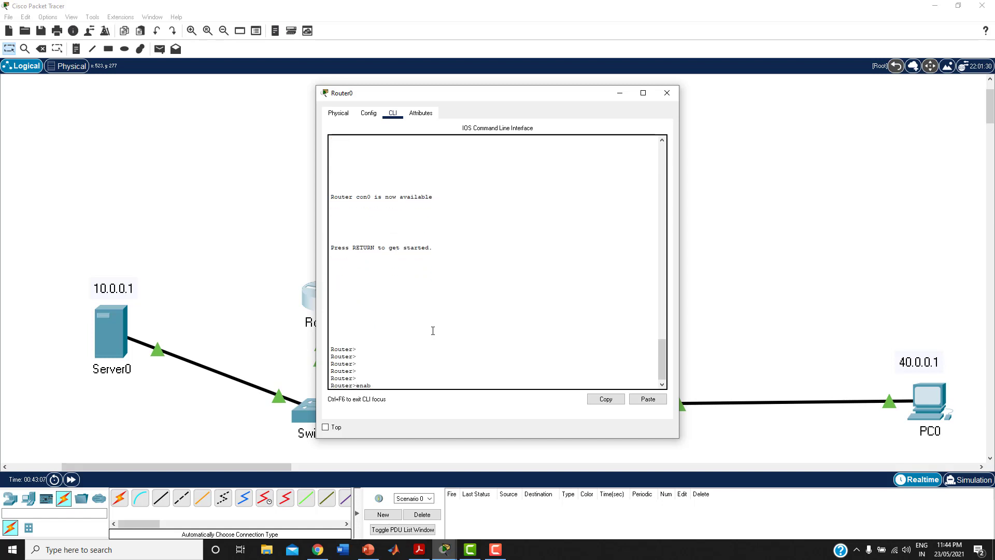
# Step: Enter Router0's privileged EXEC mode with enable, authenticating with the enable secret password
pyautogui.press('Return')
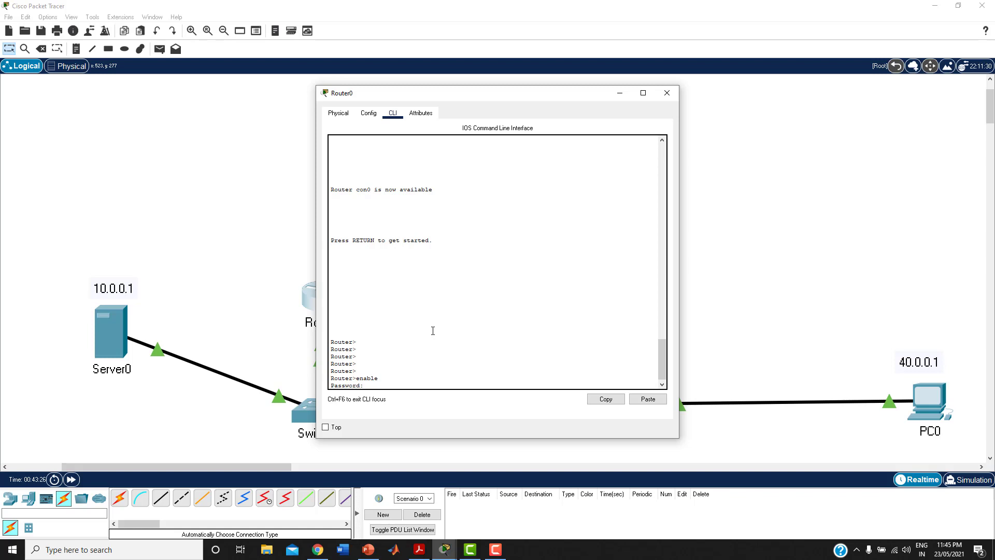
pyautogui.press('Return')
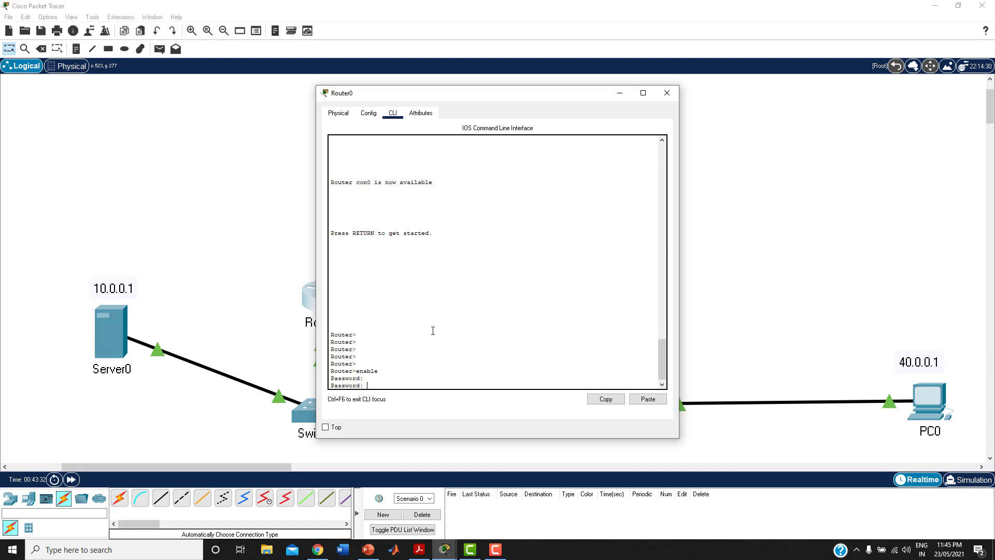
pyautogui.press('Return')
pyautogui.press('Return')
pyautogui.press('Return')
pyautogui.press('Return')
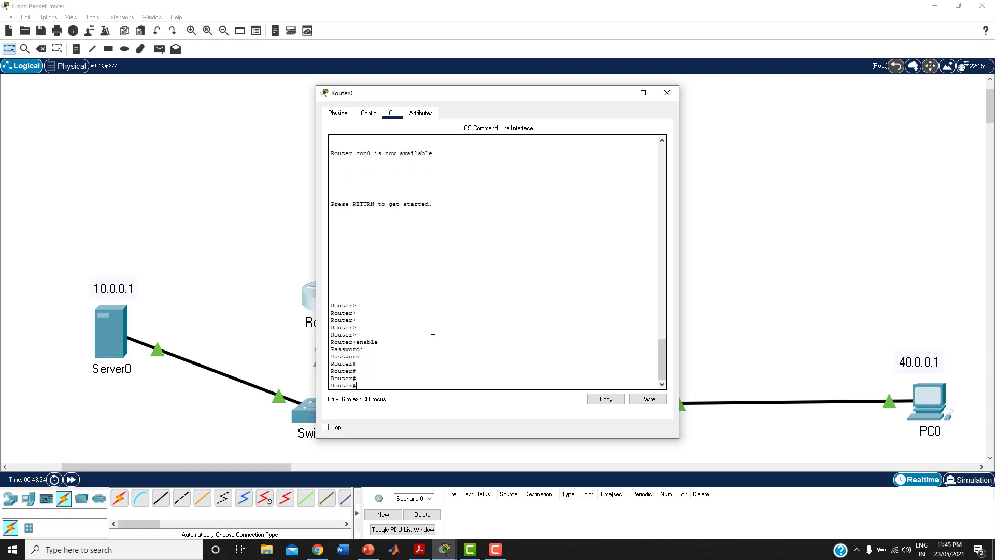
pyautogui.press('Return')
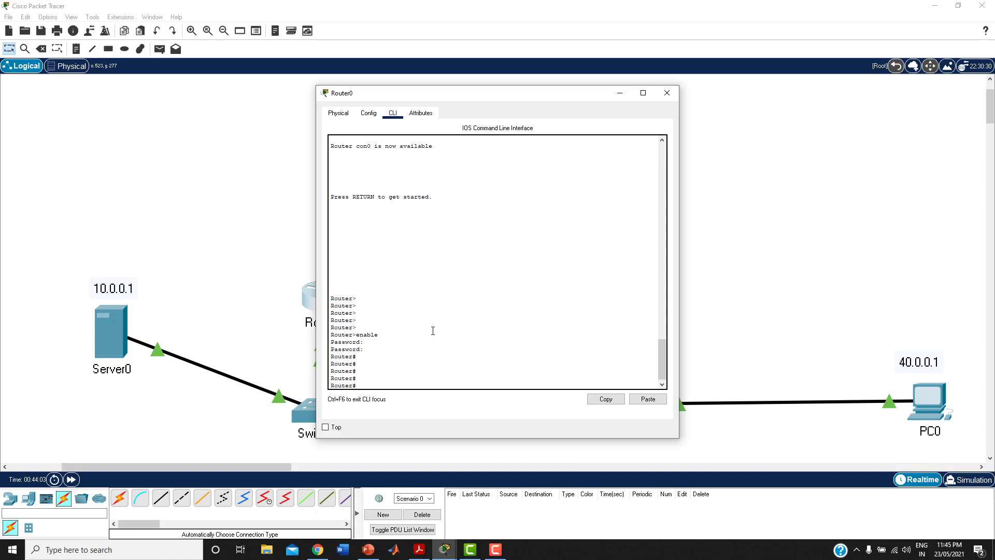
# Step: Enter global configuration mode on Router0 with the command conf ter
pyautogui.press('Return')
pyautogui.press('Return')
pyautogui.press('Return')
pyautogui.press('Return')
pyautogui.press('Return')
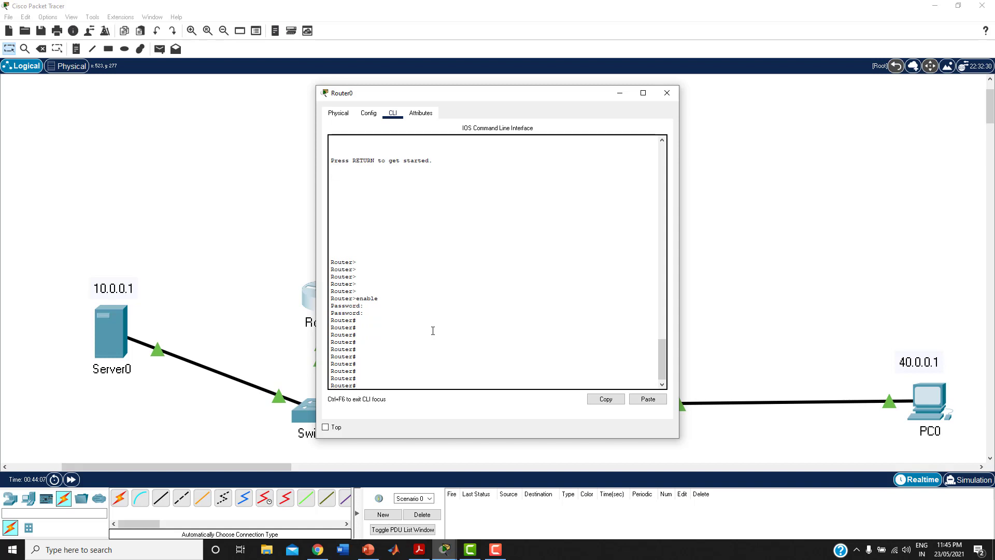
pyautogui.write('conf ter')
pyautogui.press('Return')
pyautogui.press('Return')
pyautogui.press('Return')
pyautogui.press('Return')
pyautogui.press('Return')
pyautogui.press('Return')
pyautogui.press('Return')
pyautogui.press('Return')
pyautogui.press('Return')
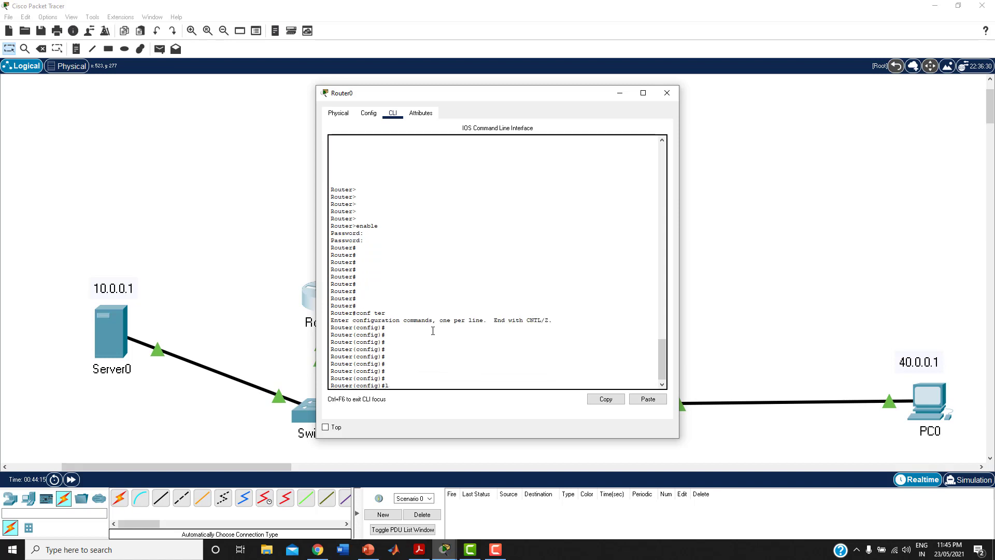
# Step: Enter line configuration with line console 0 and set the console line password
pyautogui.write('line console 0')
pyautogui.press('Return')
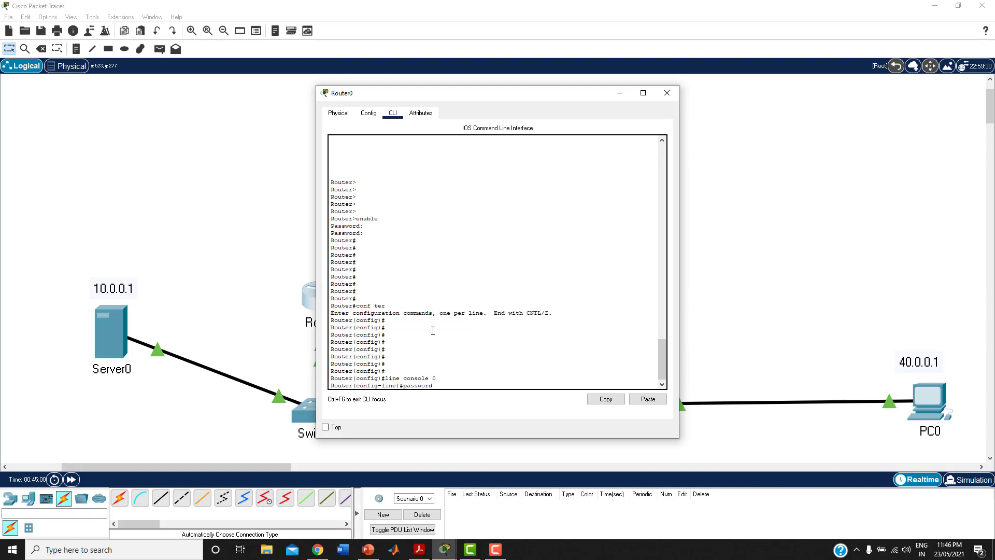
pyautogui.write('console')
pyautogui.press('Return')
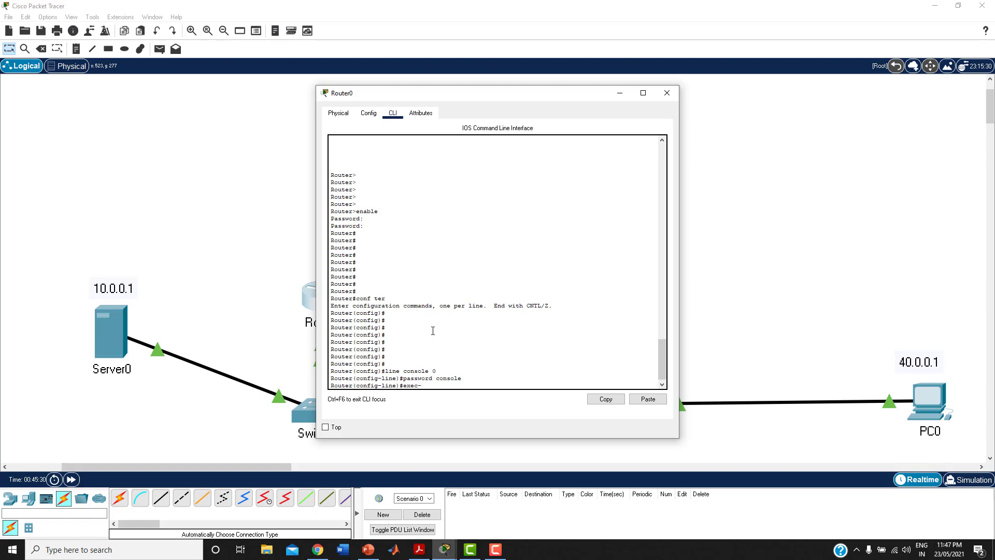
# Step: Set the console line's idle timeout with exec-timeout 2 0 and require password checking with login
pyautogui.write('meou')
pyautogui.write('t 2 0')
pyautogui.press('Return')
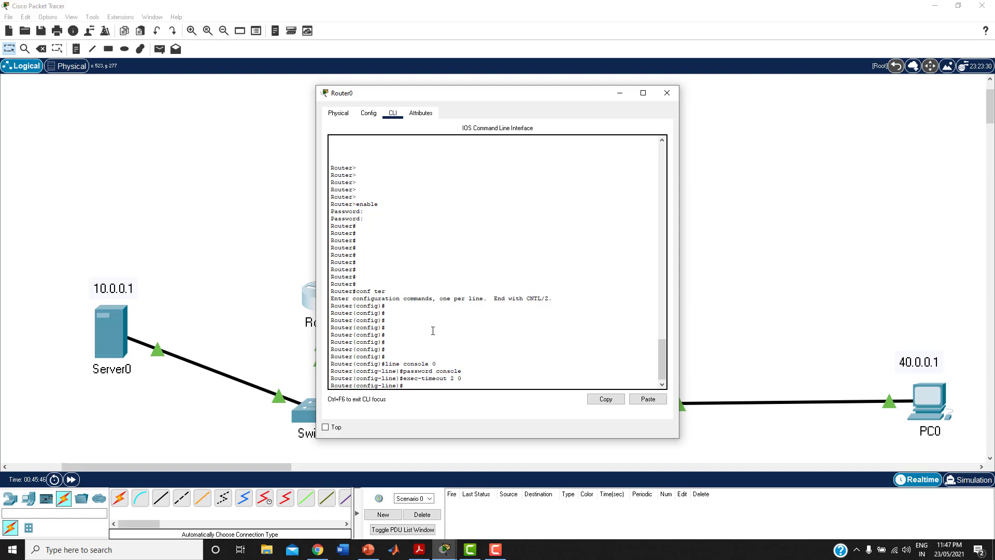
pyautogui.write('login')
pyautogui.press('Return')
pyautogui.press('Return')
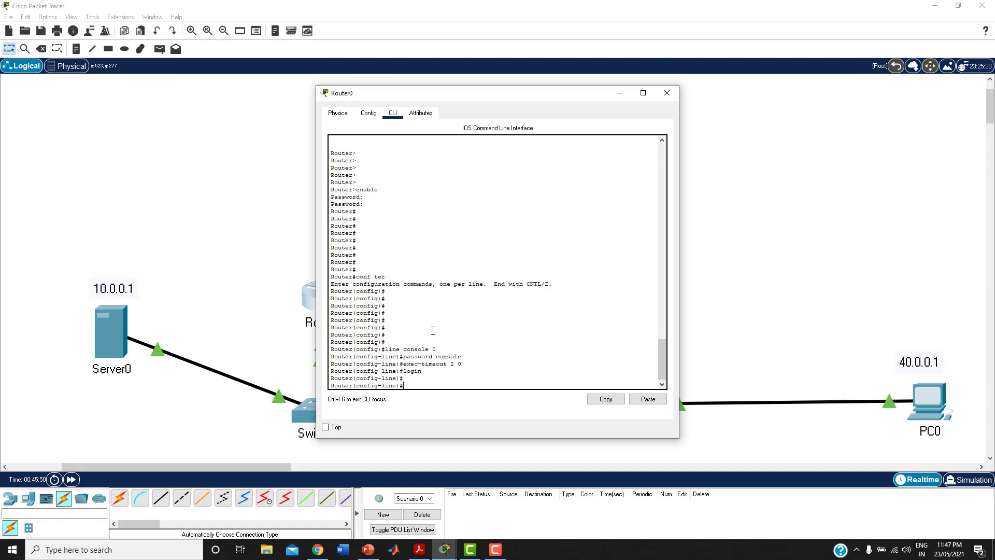
pyautogui.press('Return')
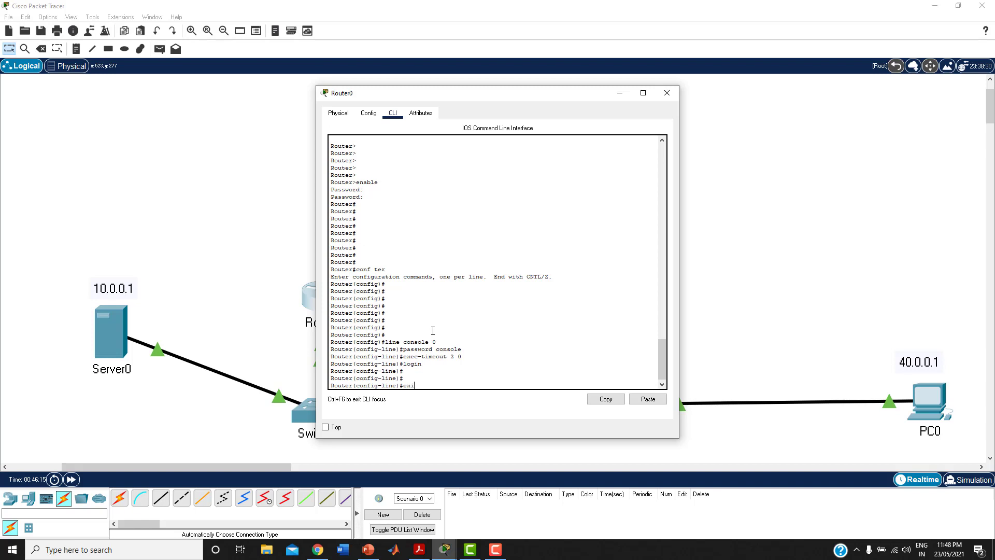
# Step: Exit console line configuration to global configuration mode and close the Router0 window
pyautogui.press('Return')
pyautogui.press('Return')
pyautogui.press('Return')
pyautogui.press('Return')
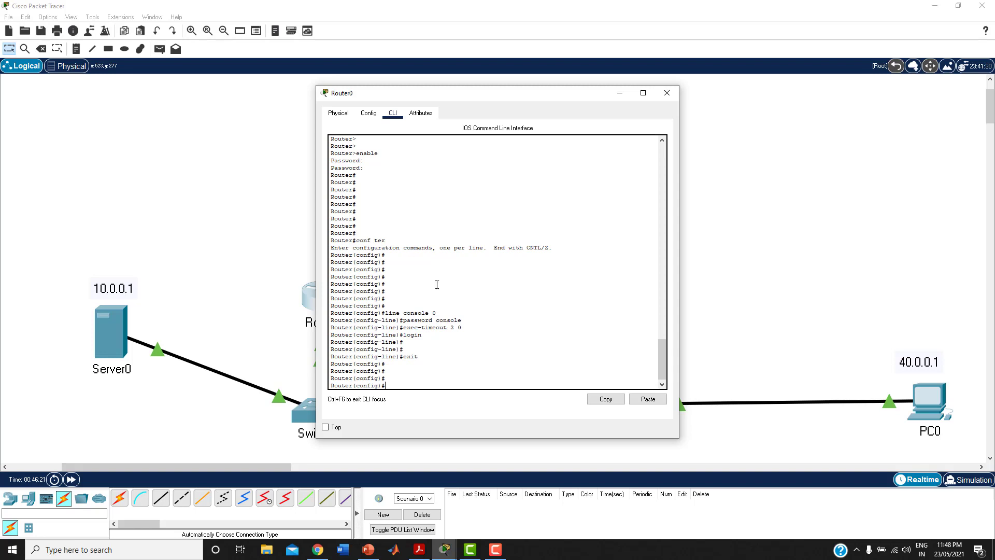
pyautogui.click(668, 95)
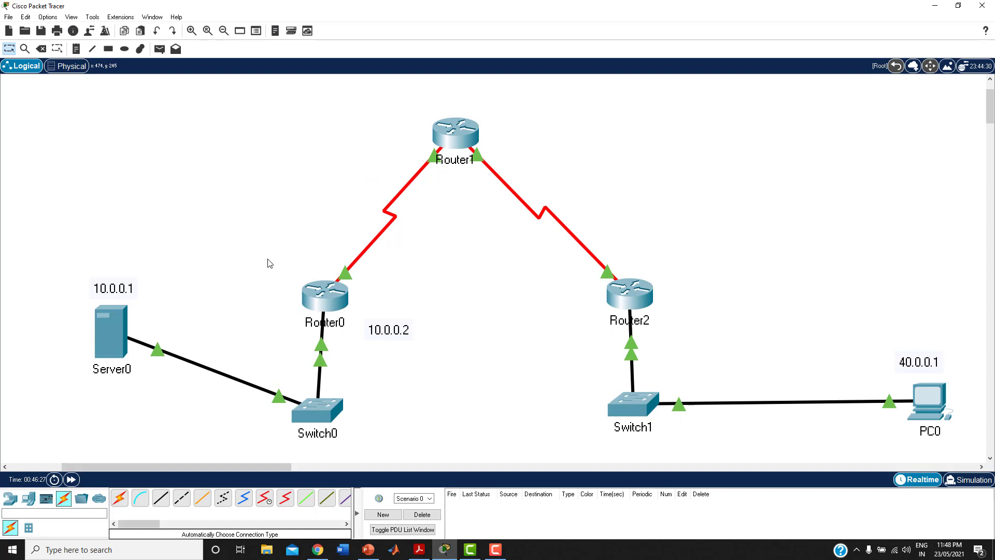
# Step: Add a generic PC to the workspace above Server0
pyautogui.click(8, 500)
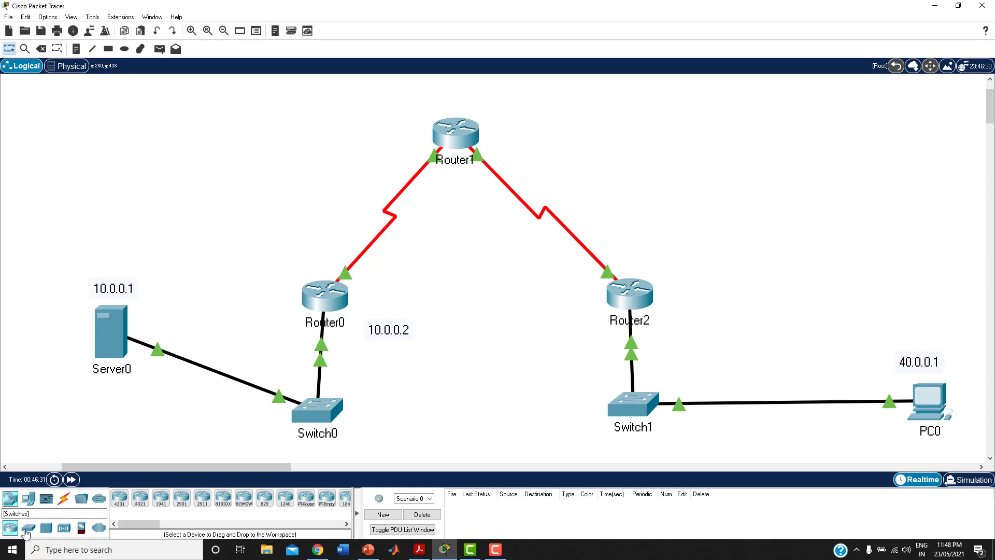
pyautogui.click(26, 499)
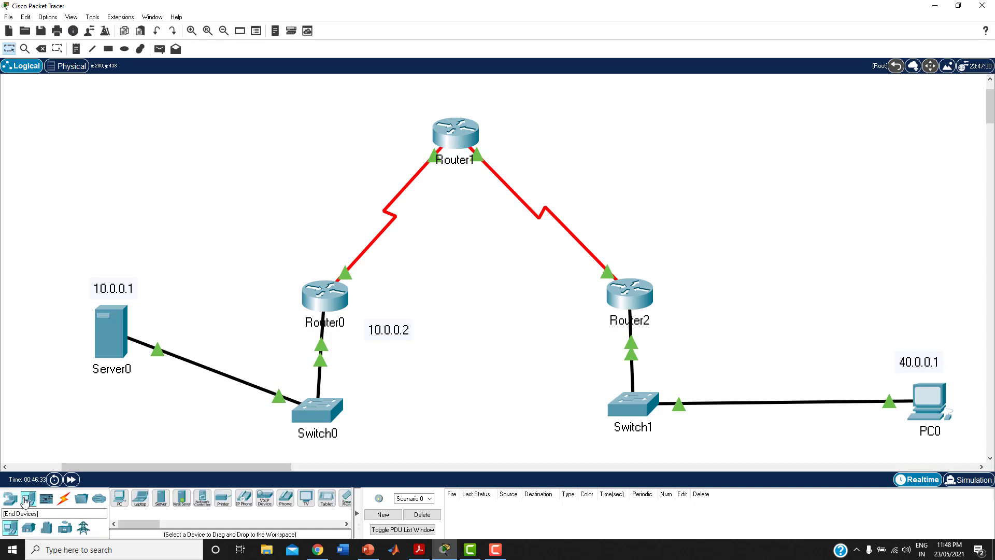
pyautogui.click(119, 498)
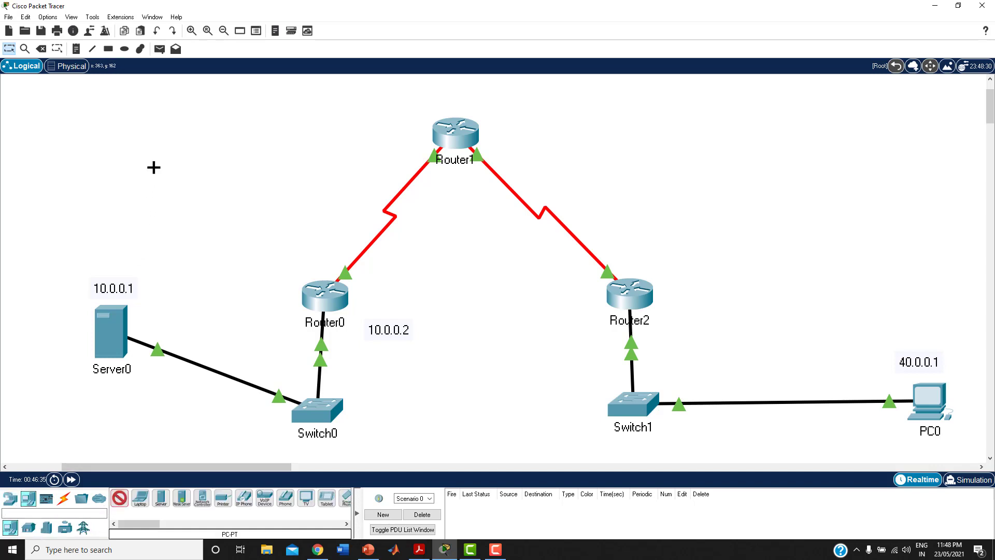
pyautogui.click(150, 170)
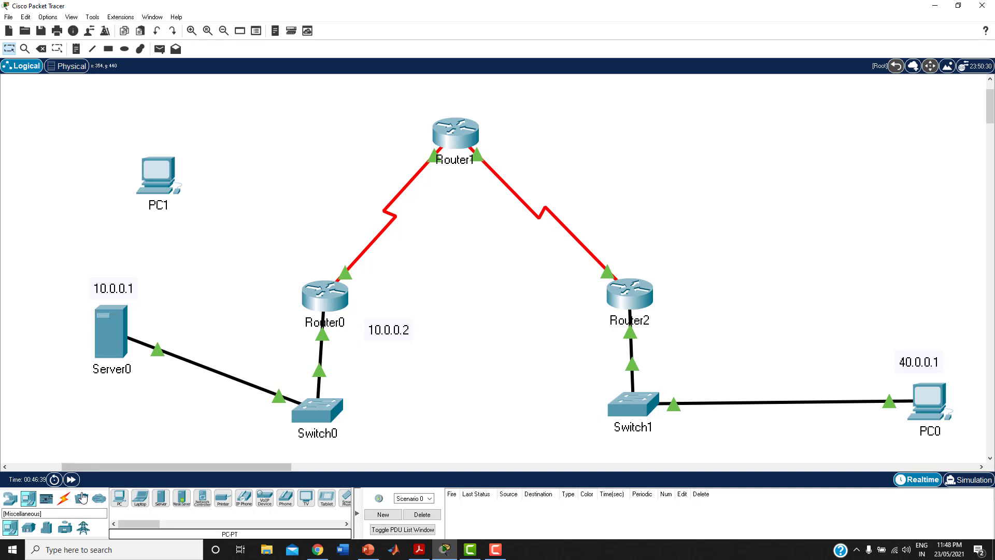
# Step: Connect PC1's RS 232 port to Router0's Console port with a console cable
pyautogui.click(66, 503)
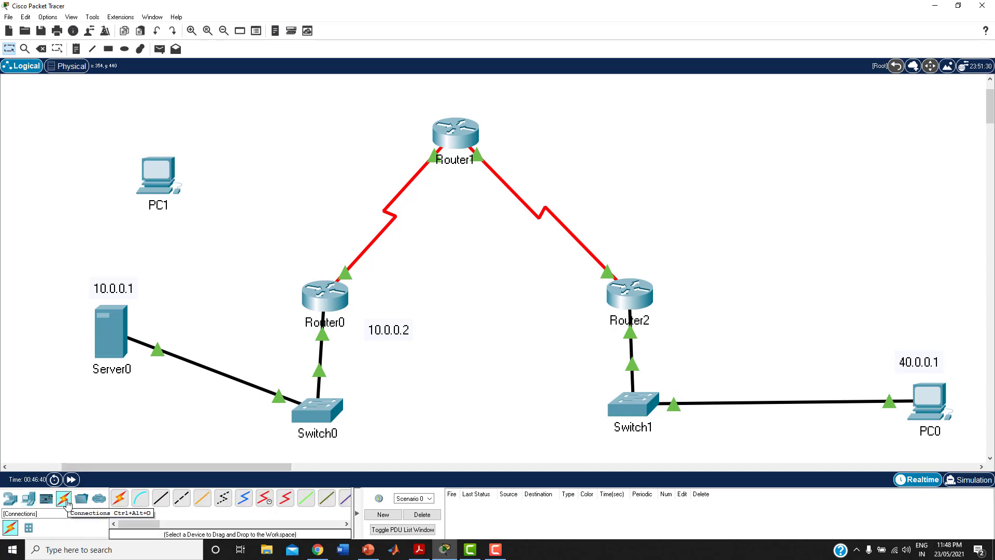
pyautogui.click(140, 500)
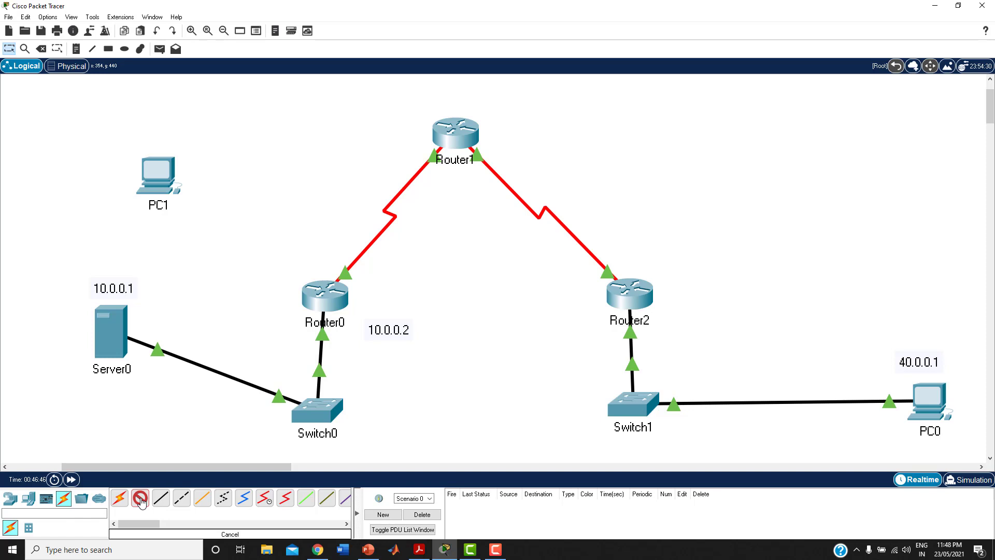
pyautogui.click(166, 177)
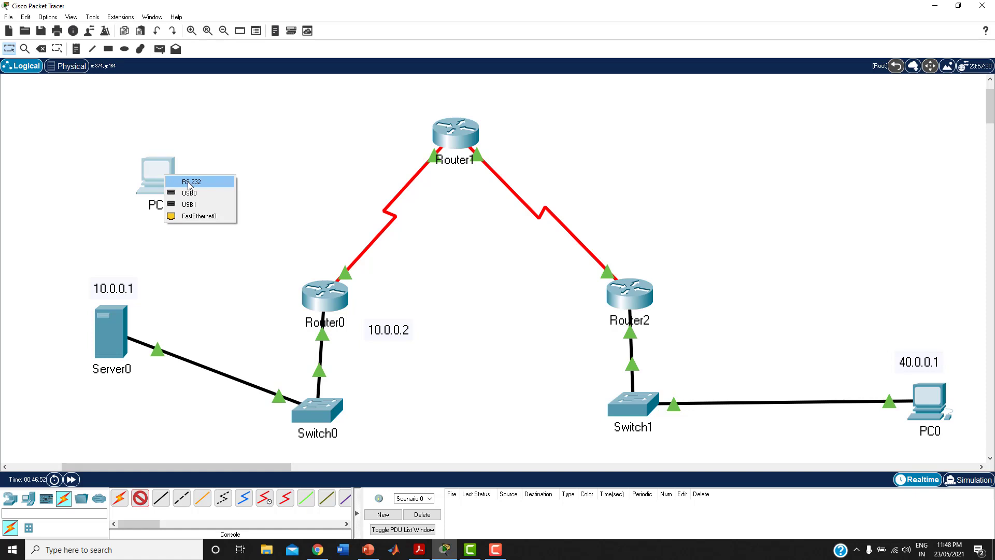
pyautogui.click(189, 182)
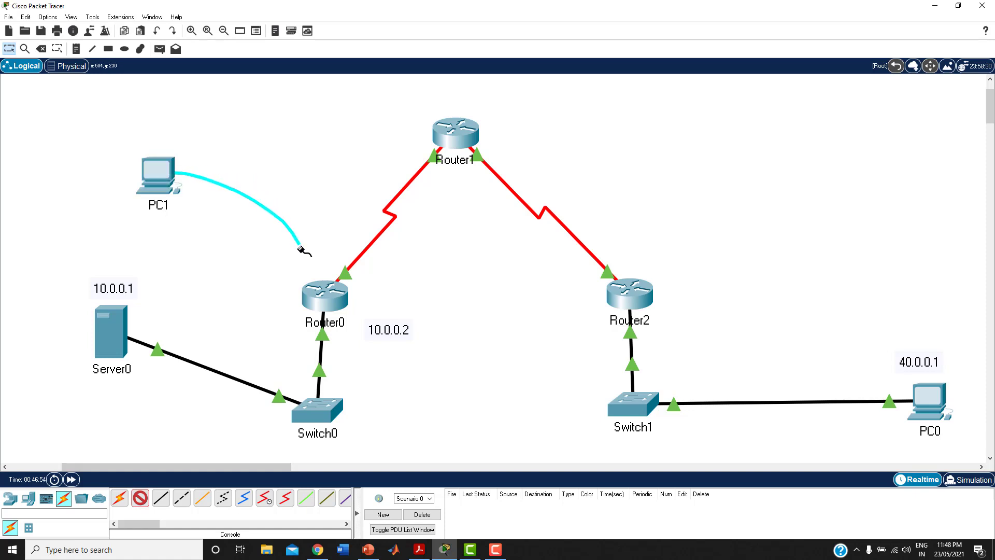
pyautogui.click(323, 293)
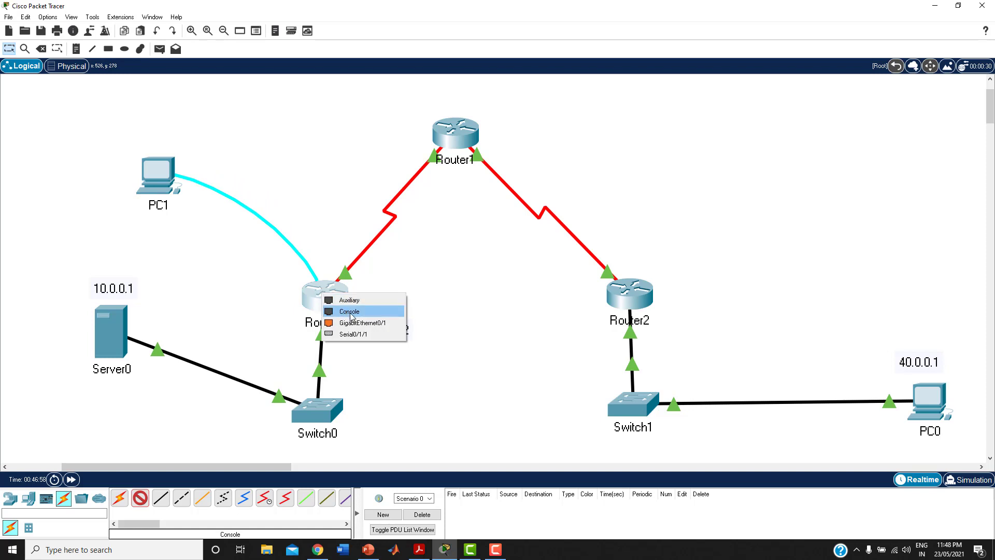
pyautogui.click(365, 313)
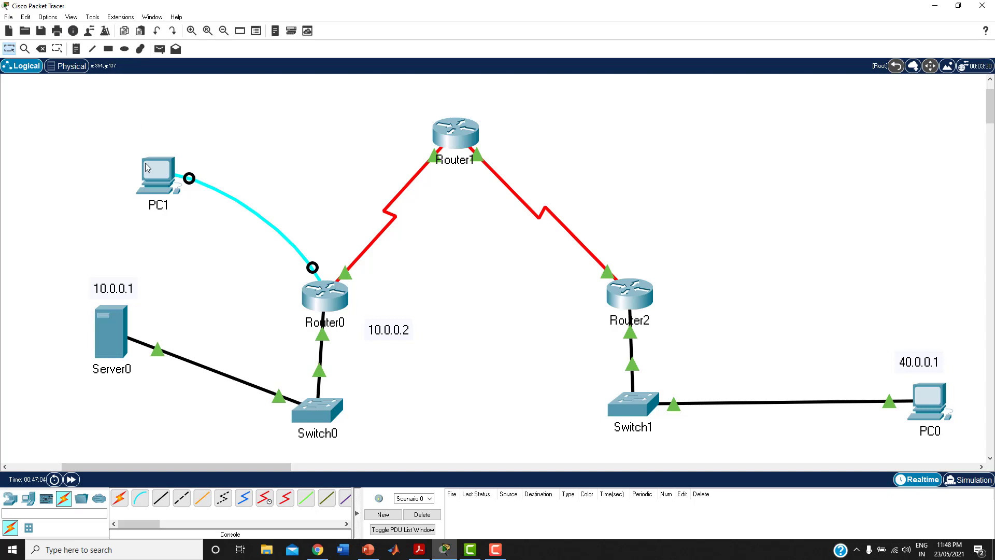
# Step: Open a terminal session from PC1 to Router0, accepting the default port configuration of 9600 bits per second
pyautogui.moveTo(343, 280)
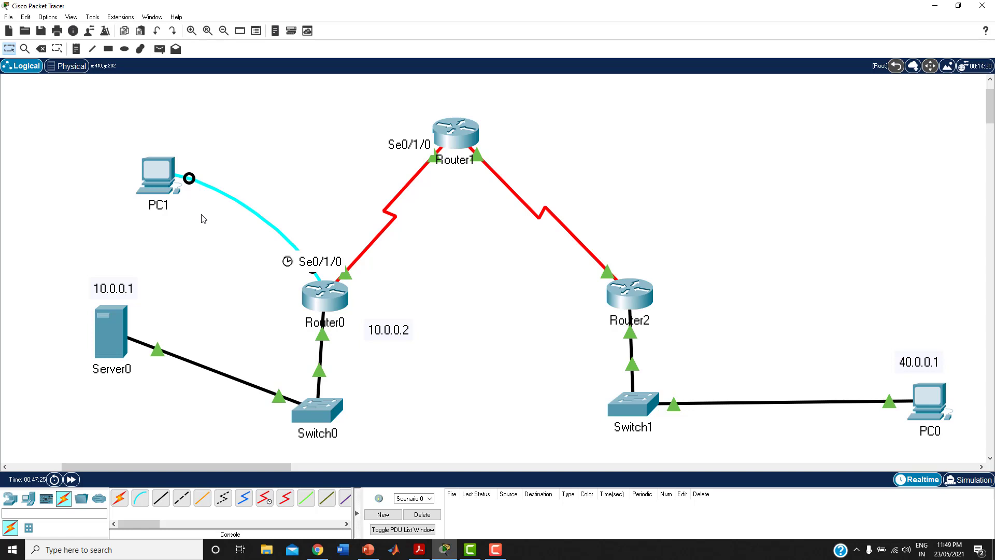
pyautogui.click(149, 175)
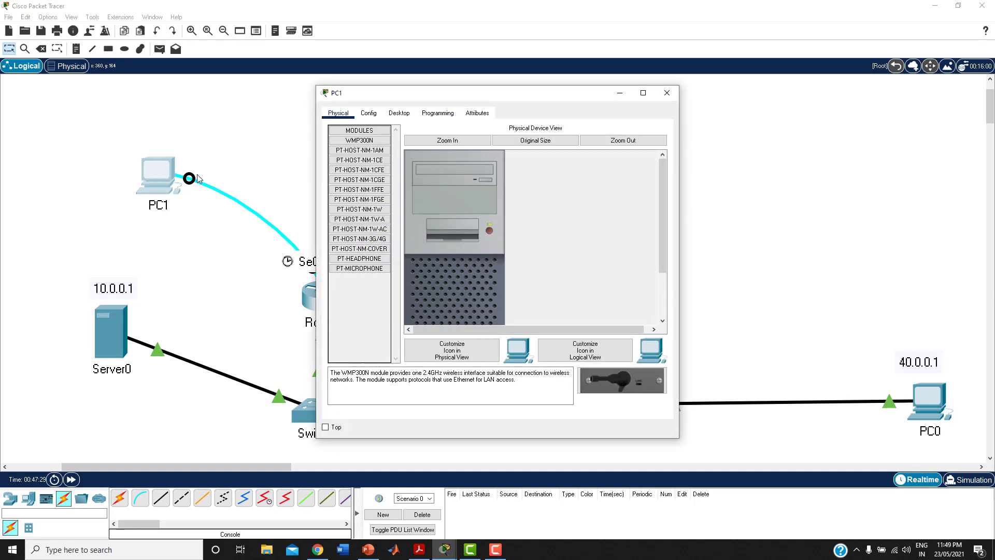
pyautogui.click(398, 113)
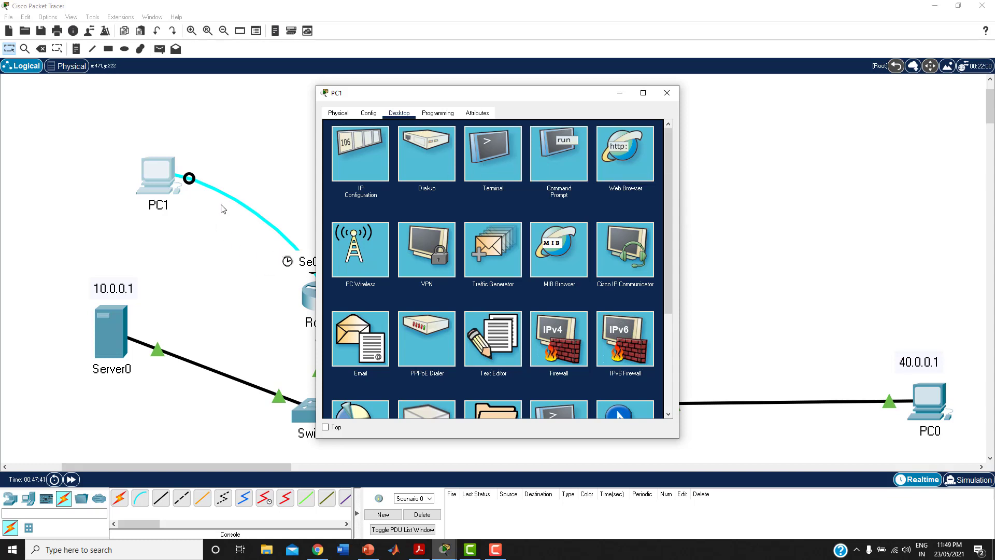
pyautogui.click(495, 157)
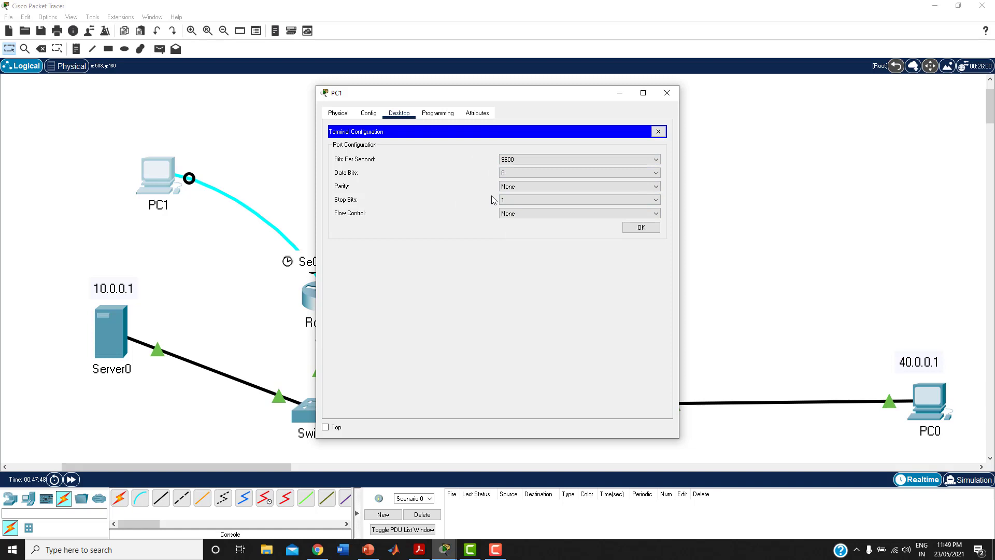
pyautogui.click(639, 229)
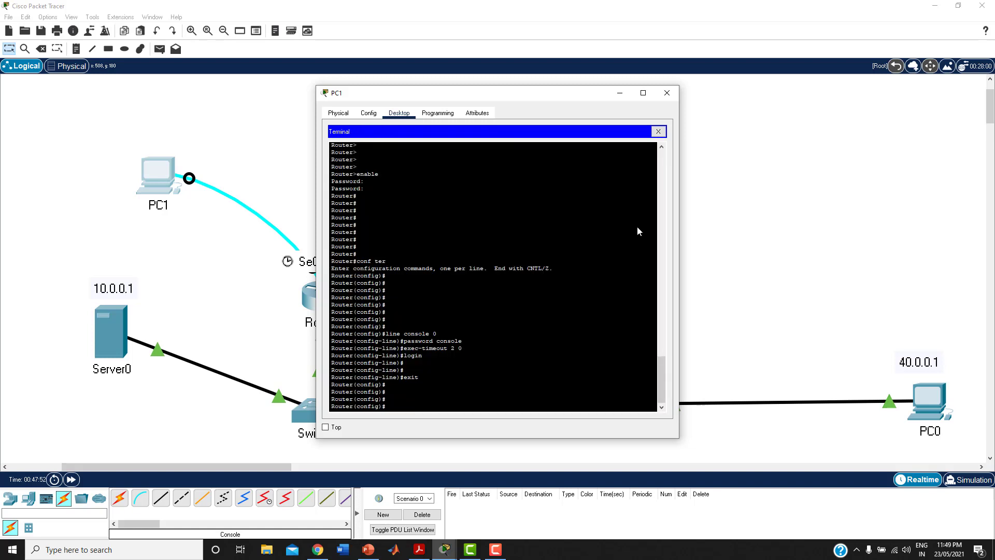
# Step: Check that PC1's terminal responds at Router0's configuration prompt, and close the terminal and PC1's window
pyautogui.press('Return')
pyautogui.press('Return')
pyautogui.press('Return')
pyautogui.press('Return')
pyautogui.press('Return')
pyautogui.press('Return')
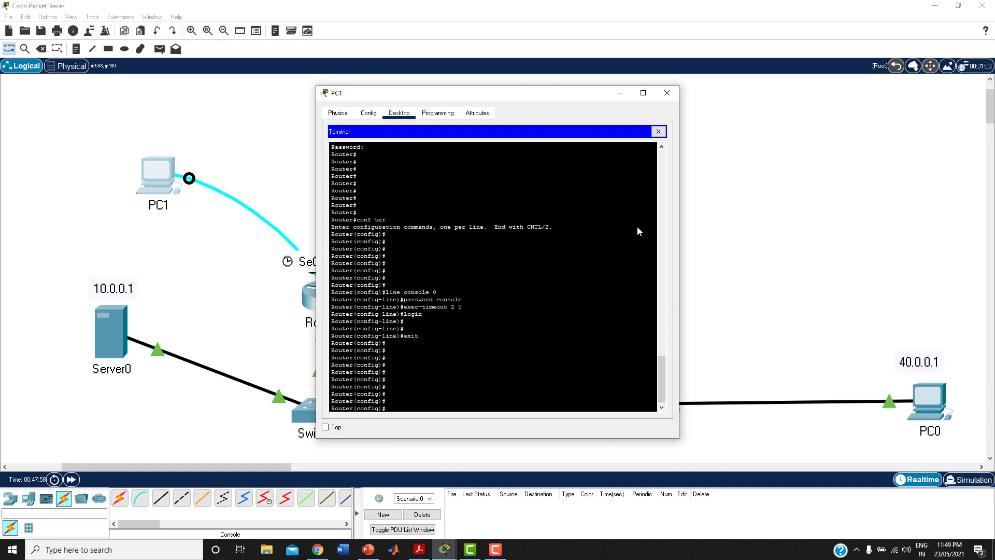
pyautogui.click(658, 132)
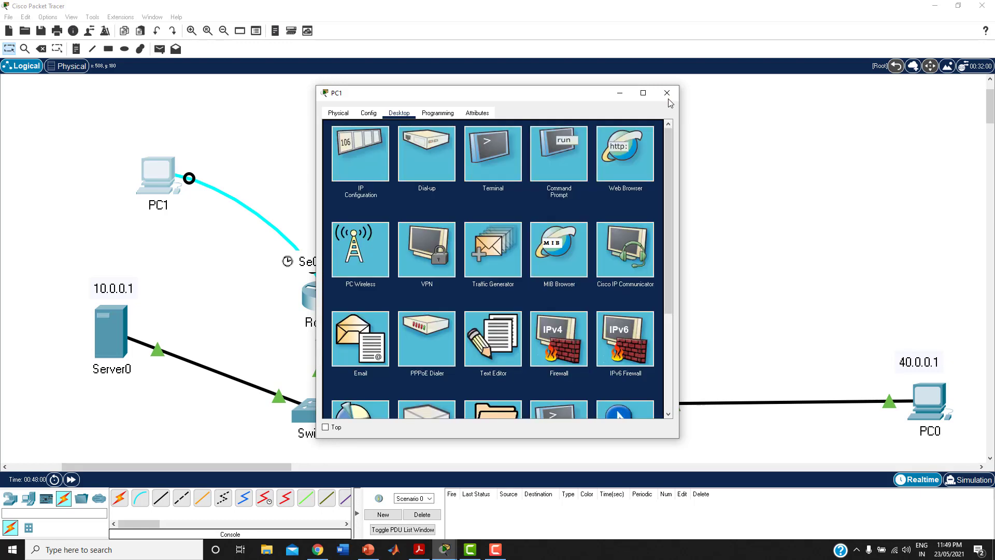
pyautogui.click(667, 94)
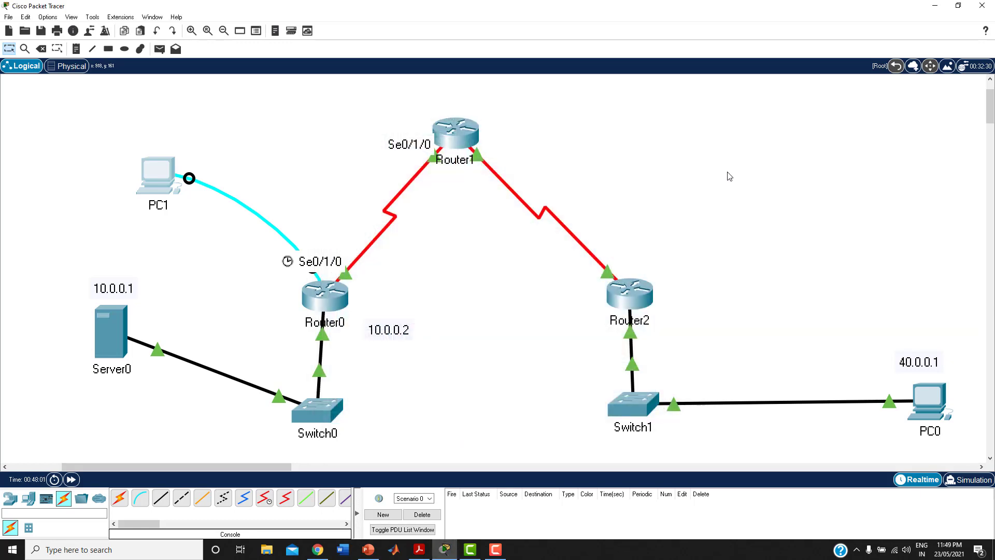
# Step: Exit global configuration mode on Router0, log out of its console session, and close the router window
pyautogui.click(335, 299)
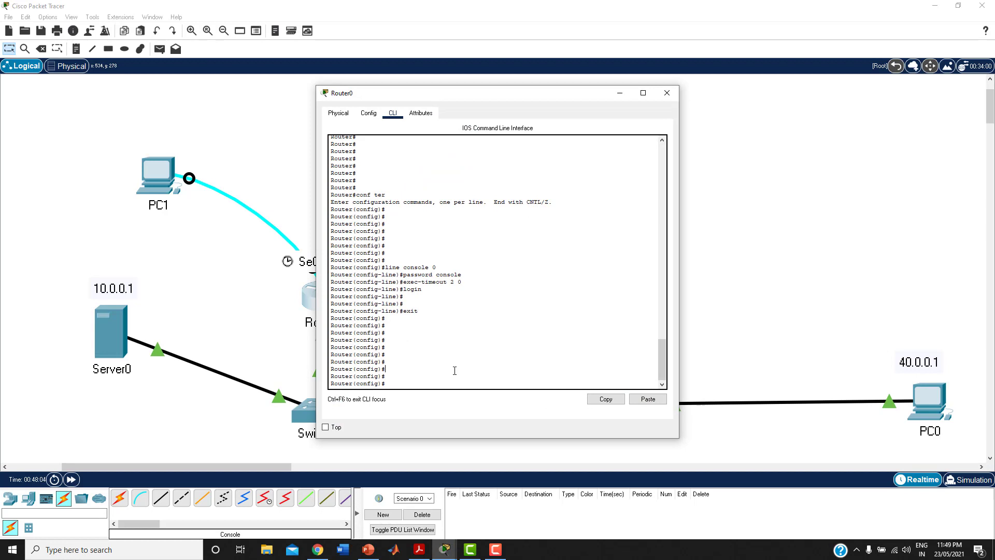
pyautogui.press('Return')
pyautogui.press('Return')
pyautogui.write('exi')
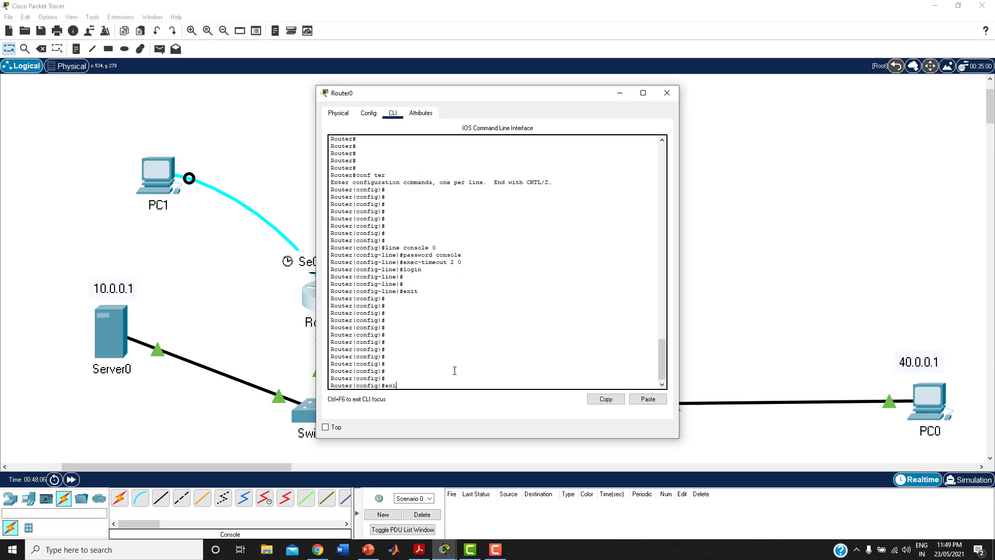
pyautogui.write('t')
pyautogui.press('Return')
pyautogui.press('Return')
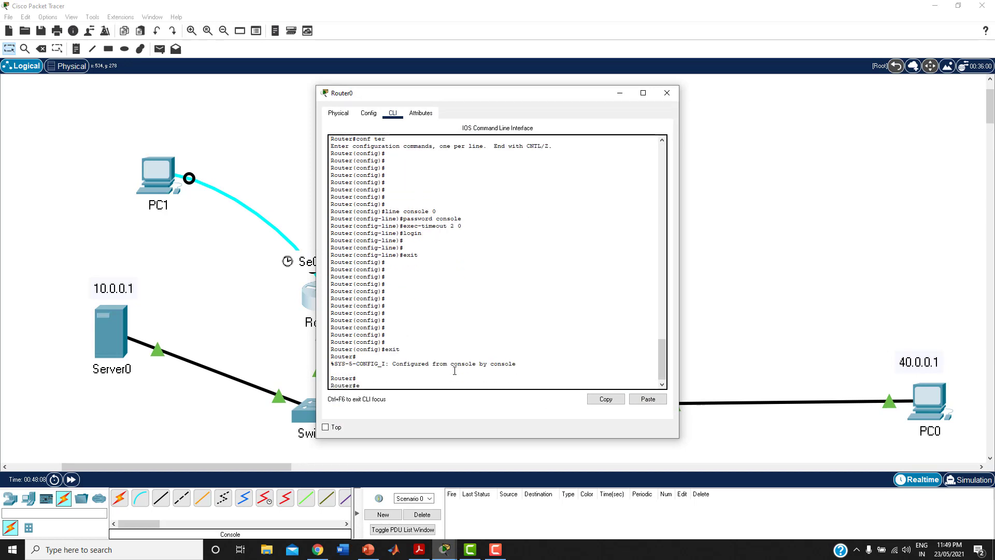
pyautogui.write('exit')
pyautogui.press('Return')
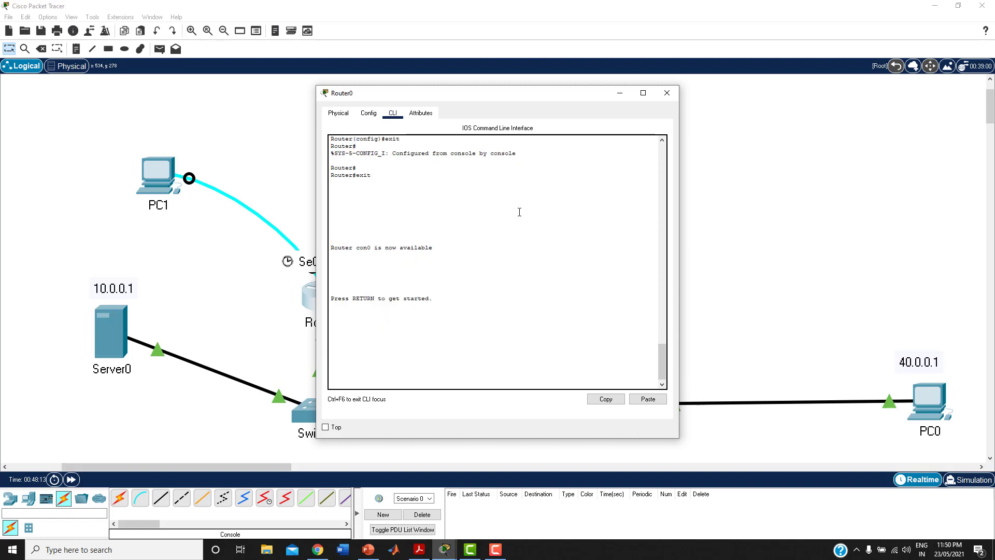
pyautogui.click(667, 95)
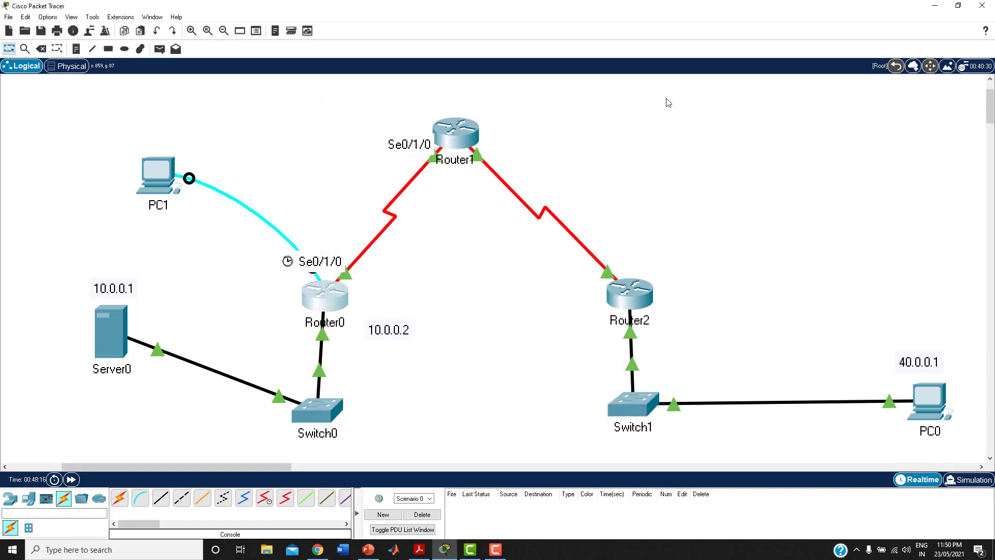
# Step: Reopen the terminal from PC1 to Router0 and log in to user mode with the console line password
pyautogui.click(152, 172)
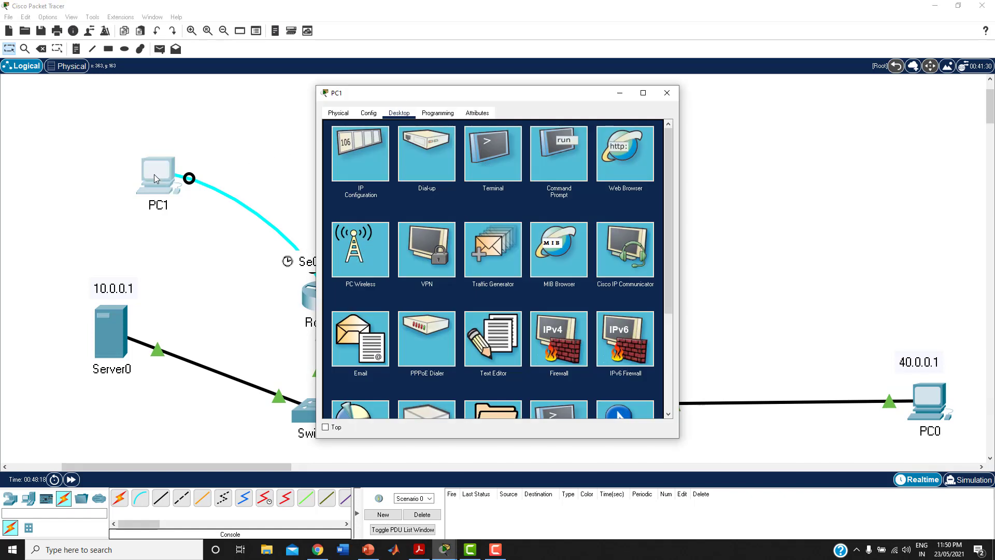
pyautogui.click(484, 153)
pyautogui.click(640, 228)
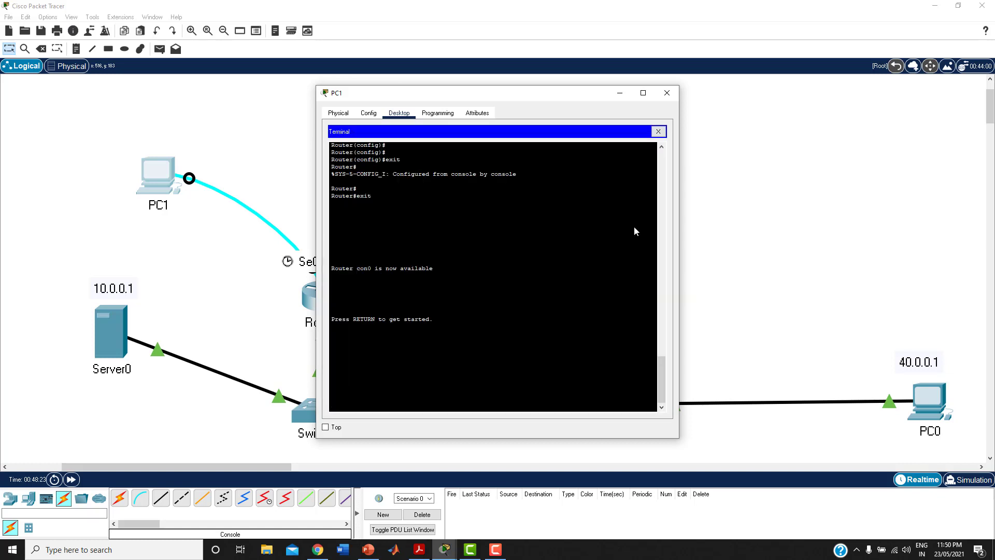
pyautogui.press('Return')
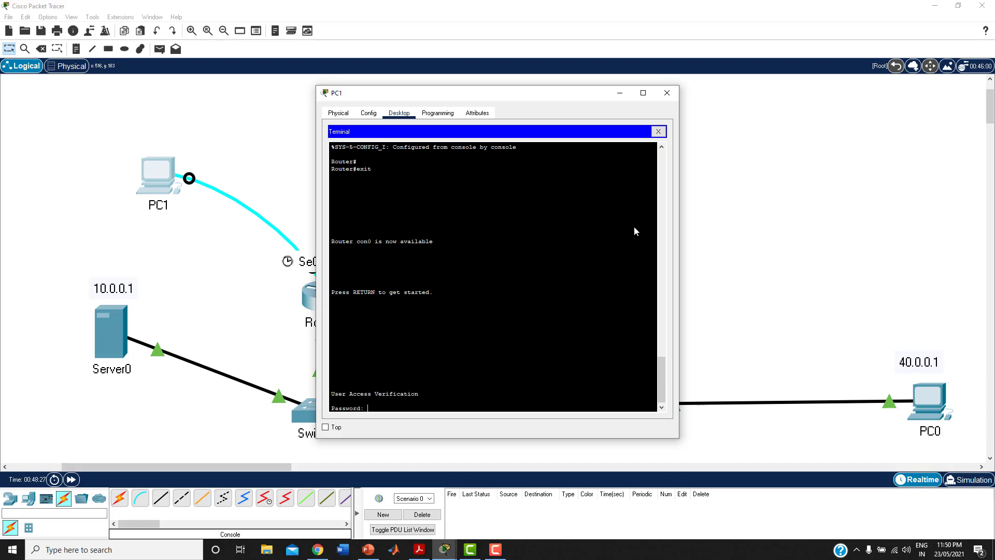
pyautogui.press('Return')
pyautogui.press('Return')
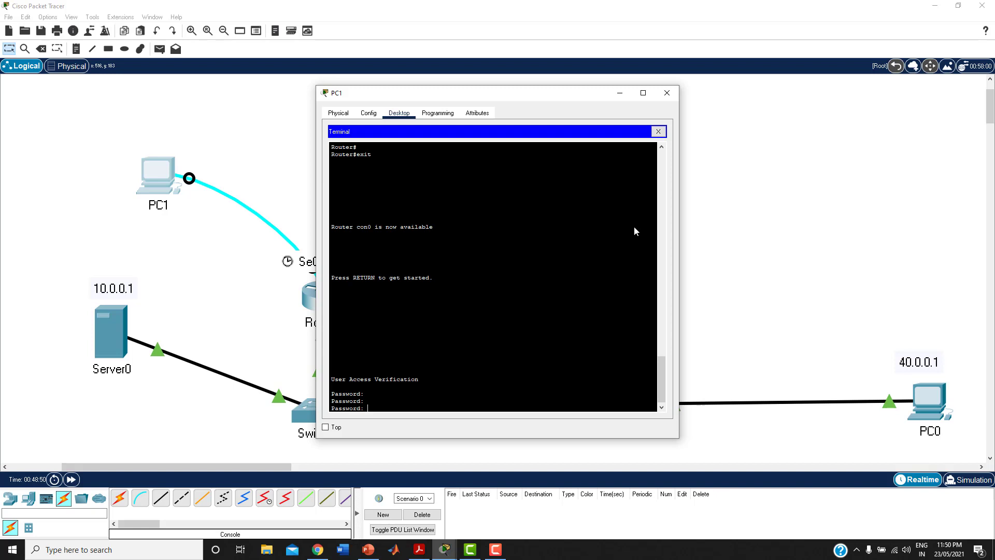
pyautogui.press('Return')
pyautogui.press('Return')
pyautogui.press('Return')
pyautogui.press('Return')
pyautogui.press('Return')
pyautogui.press('Return')
pyautogui.press('Return')
pyautogui.press('Return')
pyautogui.press('Return')
pyautogui.press('Return')
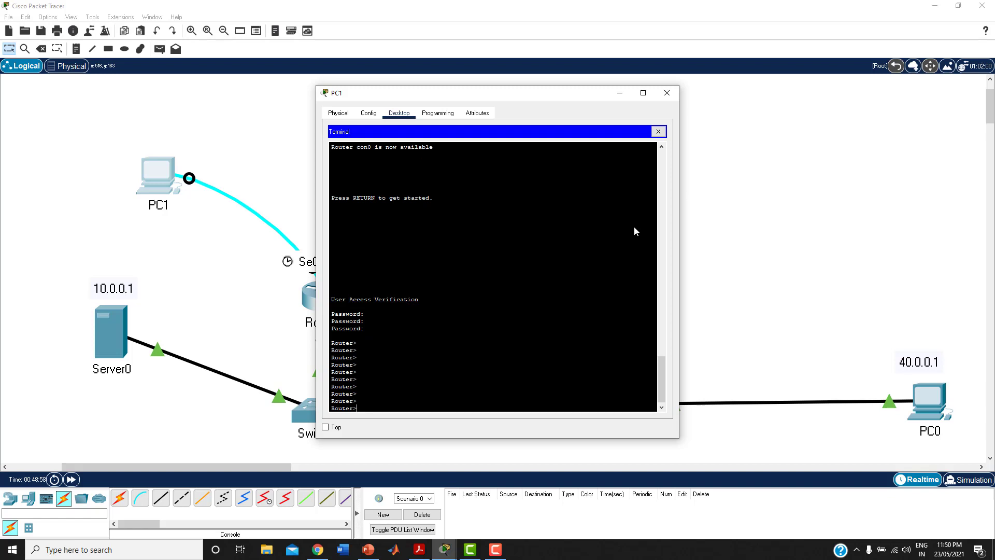
# Step: Enter privileged mode on Router0 from PC1's terminal with the enable password, and close the terminal and PC1's window
pyautogui.write('enab')
pyautogui.write('le')
pyautogui.press('Return')
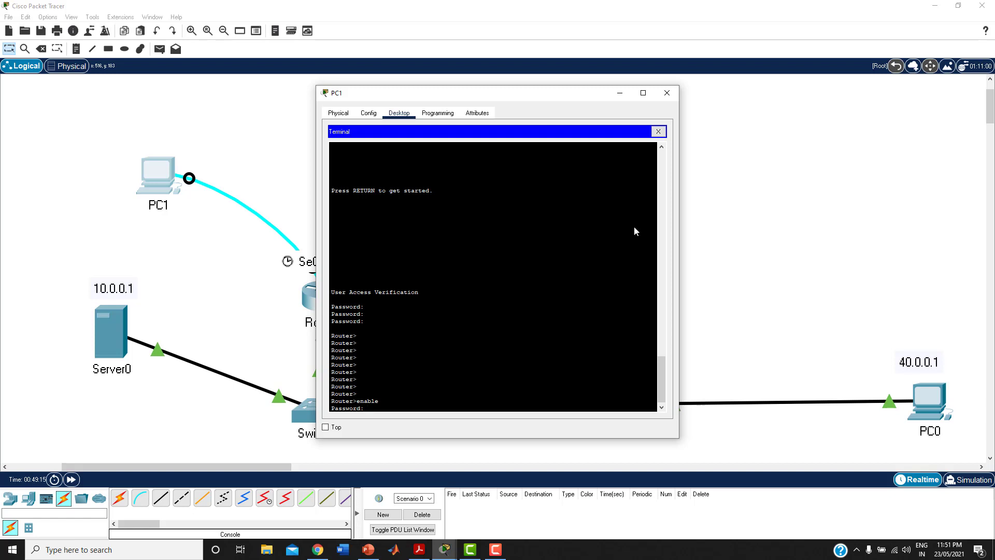
pyautogui.press('Return')
pyautogui.press('Return')
pyautogui.press('Return')
pyautogui.press('Return')
pyautogui.press('Return')
pyautogui.press('Return')
pyautogui.press('Return')
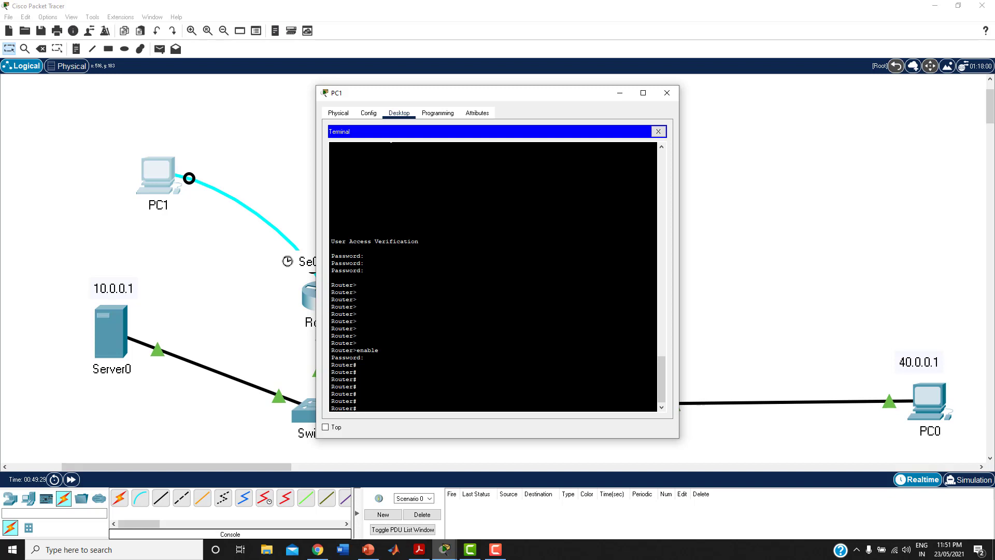
pyautogui.click(658, 132)
pyautogui.click(667, 93)
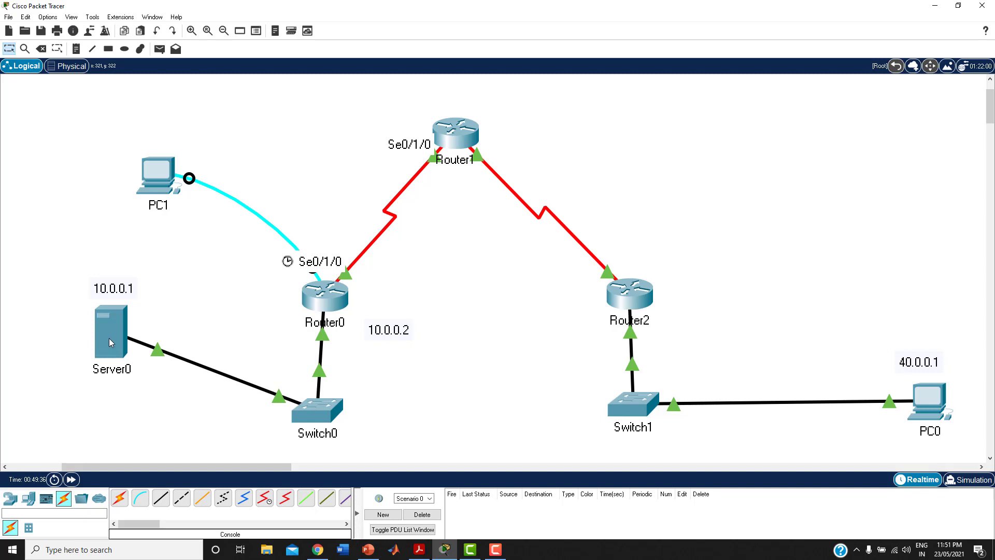
# Step: Open Router0's command line and enter global configuration mode with config ter
pyautogui.moveTo(110, 342)
pyautogui.click(319, 300)
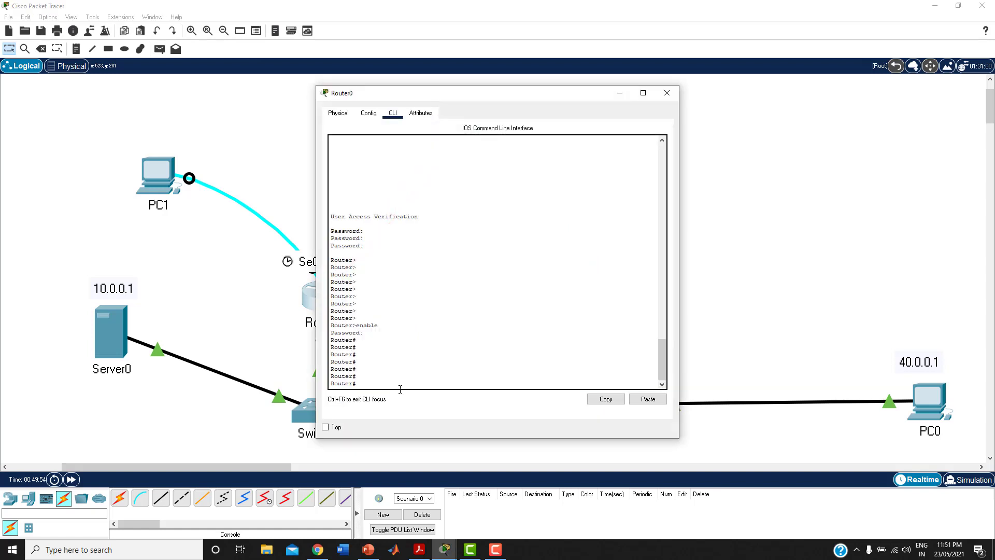
pyautogui.press('Return')
pyautogui.press('Return')
pyautogui.press('Return')
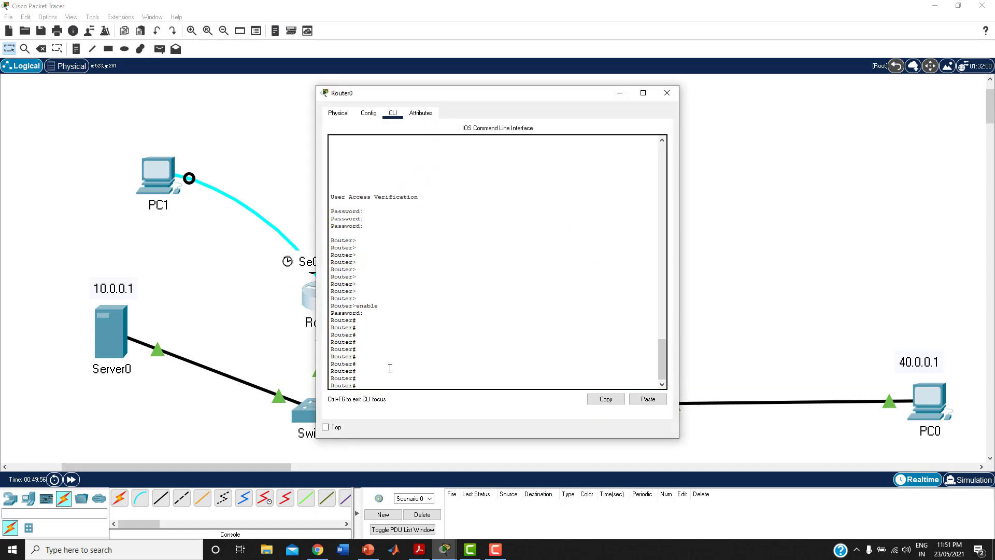
pyautogui.write('cong te')
pyautogui.write('fig ter')
pyautogui.press('Return')
pyautogui.press('Return')
pyautogui.press('Return')
pyautogui.press('Return')
pyautogui.press('Return')
pyautogui.press('Return')
pyautogui.press('Return')
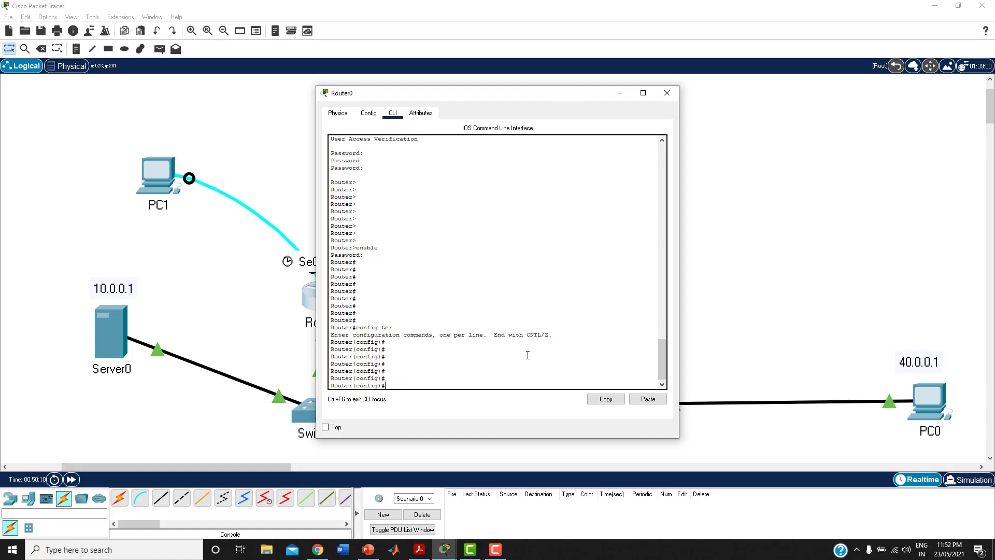
# Step: List the options for the last VTY line number and enter line configuration with line vty 0 4
pyautogui.write('ig)#line vty 0 4')
pyautogui.write('?')
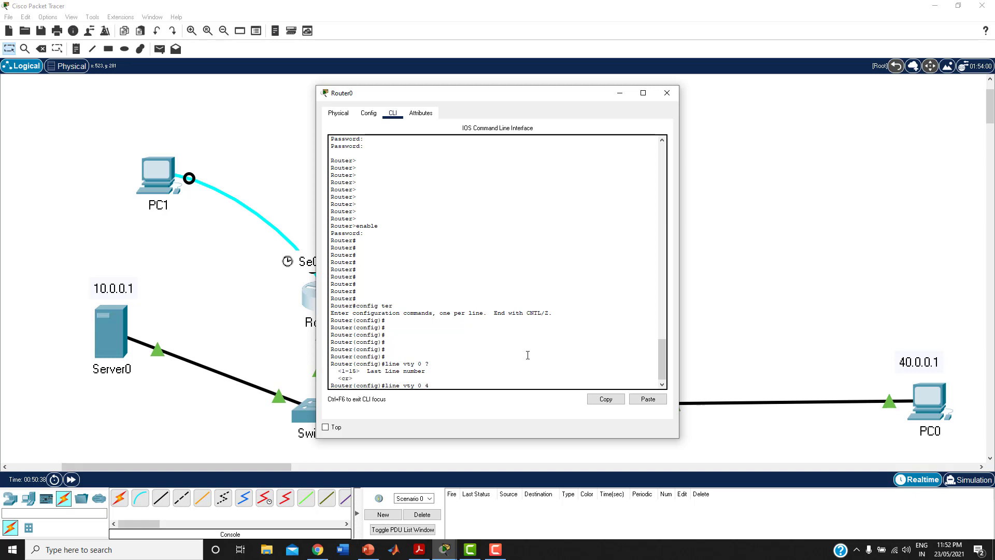
pyautogui.press('Return')
pyautogui.press('Return')
pyautogui.press('Return')
pyautogui.press('Return')
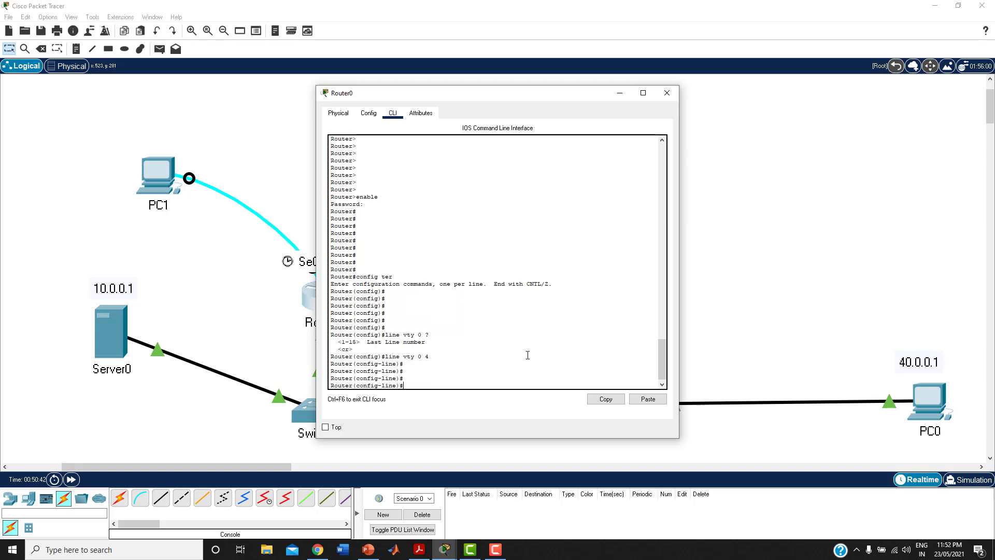
# Step: Set the password for Router0's VTY lines and limit idle sessions with exec-timeout 2 0
pyautogui.write('password telne')
pyautogui.write('tele')
pyautogui.press('Return')
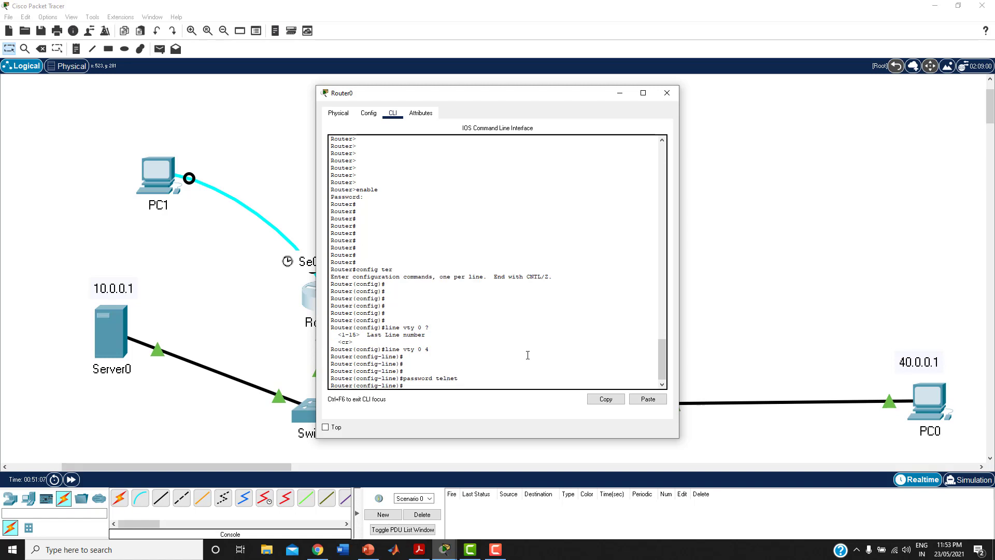
pyautogui.press('Return')
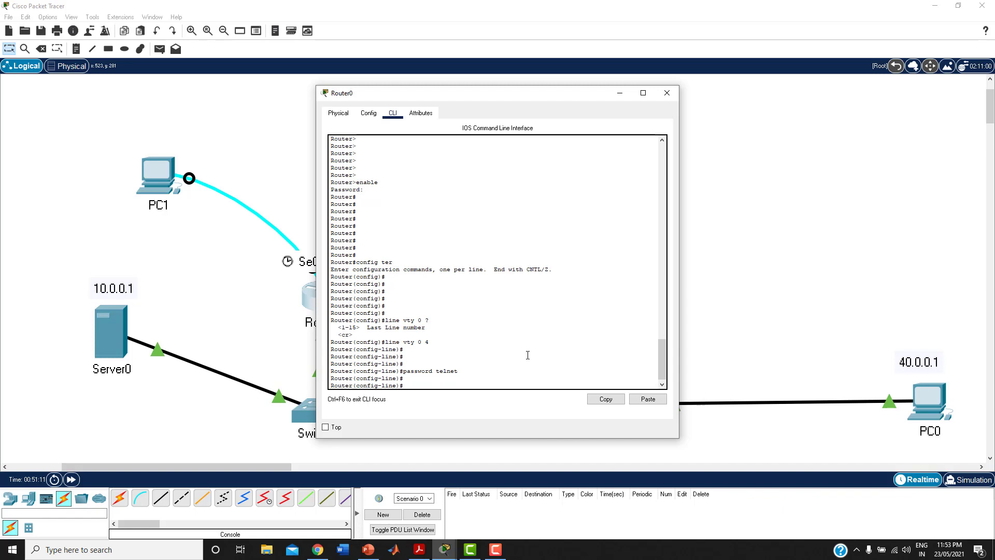
pyautogui.write('exec-timeout 2 0')
pyautogui.press('Return')
pyautogui.press('Return')
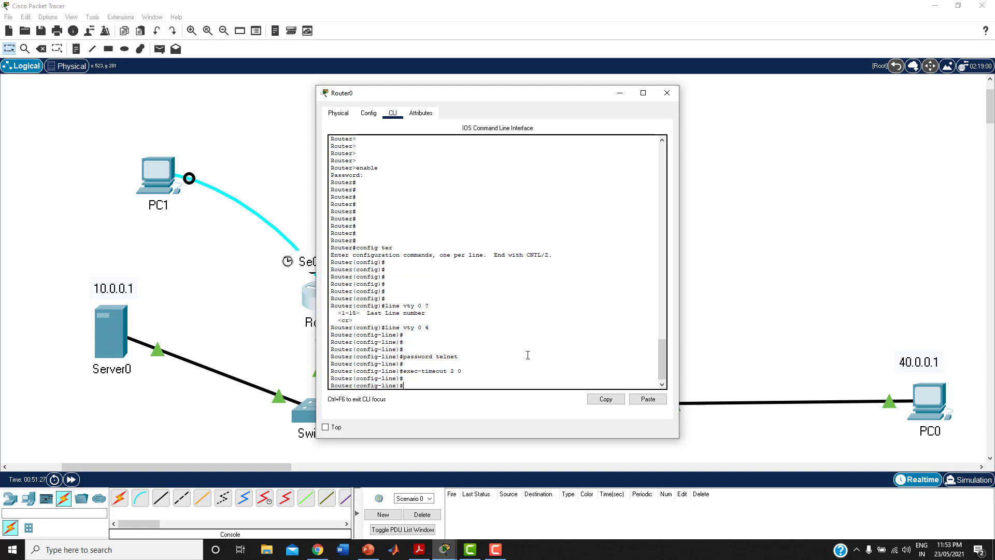
# Step: Require password authentication on Router0's VTY lines with the login command
pyautogui.write('login')
pyautogui.press('Return')
pyautogui.press('Return')
pyautogui.press('Return')
pyautogui.press('Return')
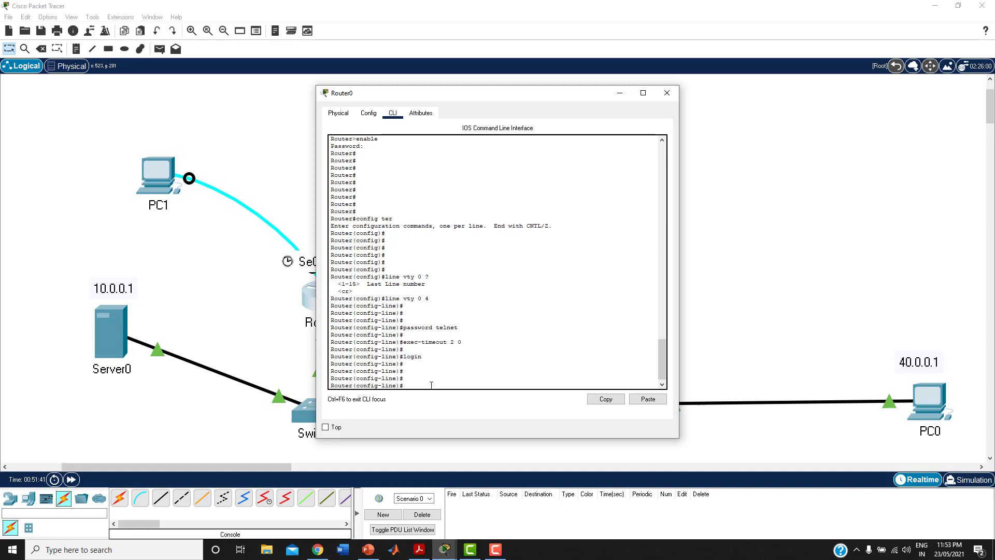
# Step: Exit VTY line and global configuration modes, log out of Router0's console session, and close the router window
pyautogui.write('xit')
pyautogui.press('Return')
pyautogui.press('Return')
pyautogui.press('Return')
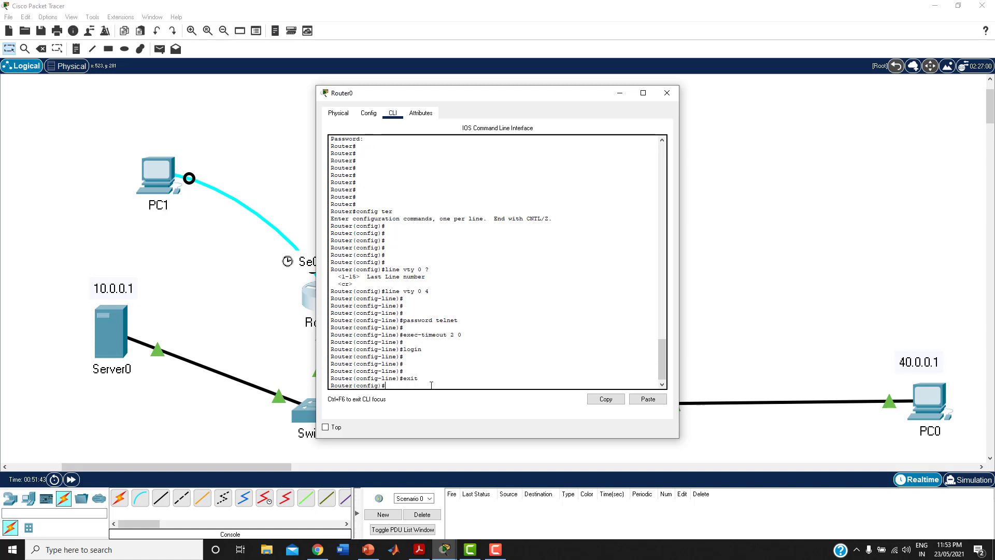
pyautogui.write('exit')
pyautogui.press('Return')
pyautogui.press('Return')
pyautogui.press('Return')
pyautogui.press('Return')
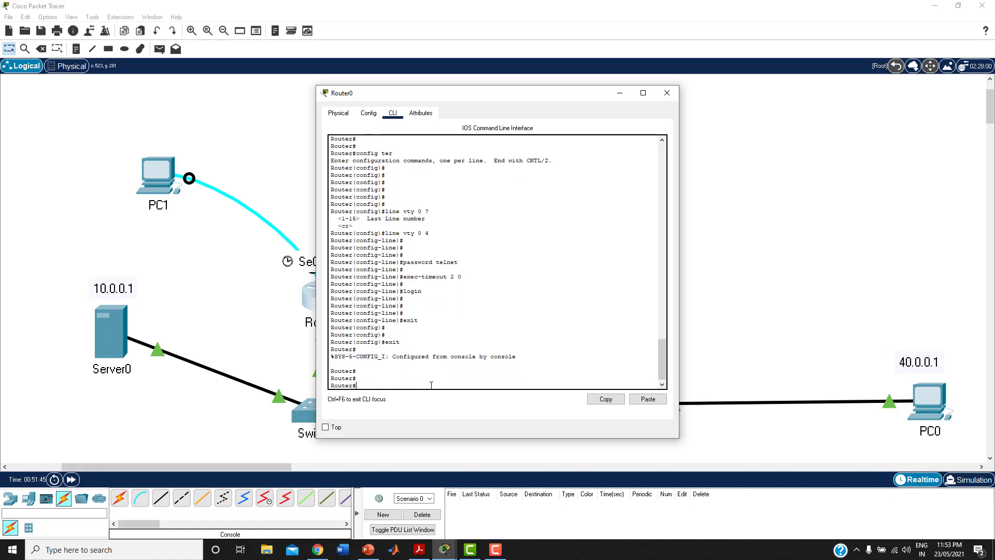
pyautogui.write('exit')
pyautogui.press('Return')
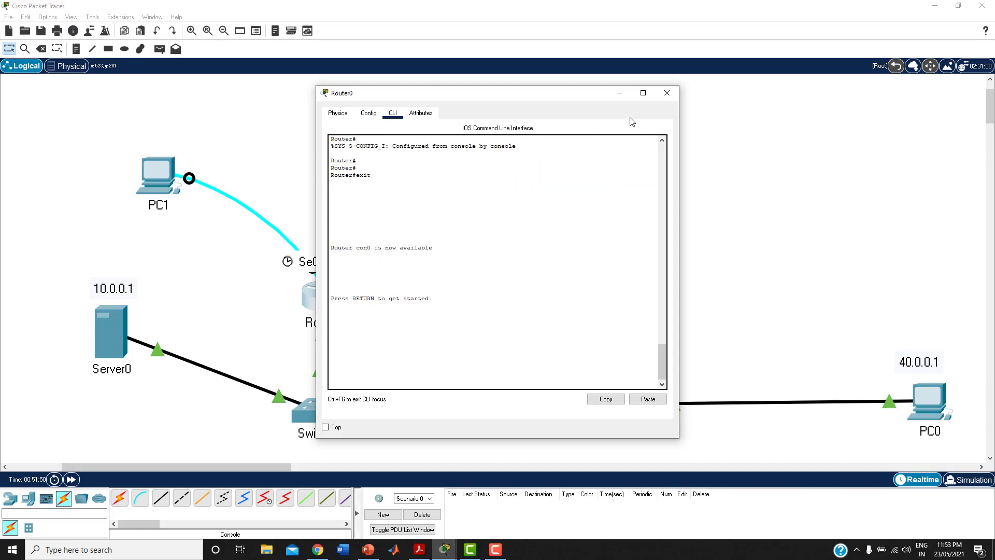
pyautogui.click(667, 93)
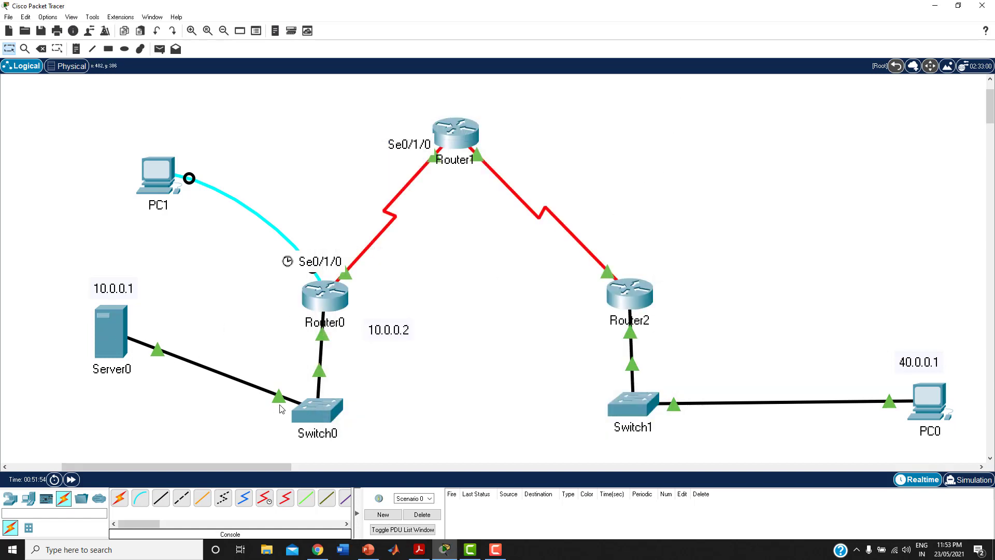
# Step: Open the command prompt on Server0 and bring up fresh prompt lines
pyautogui.moveTo(320, 292)
pyautogui.click(117, 330)
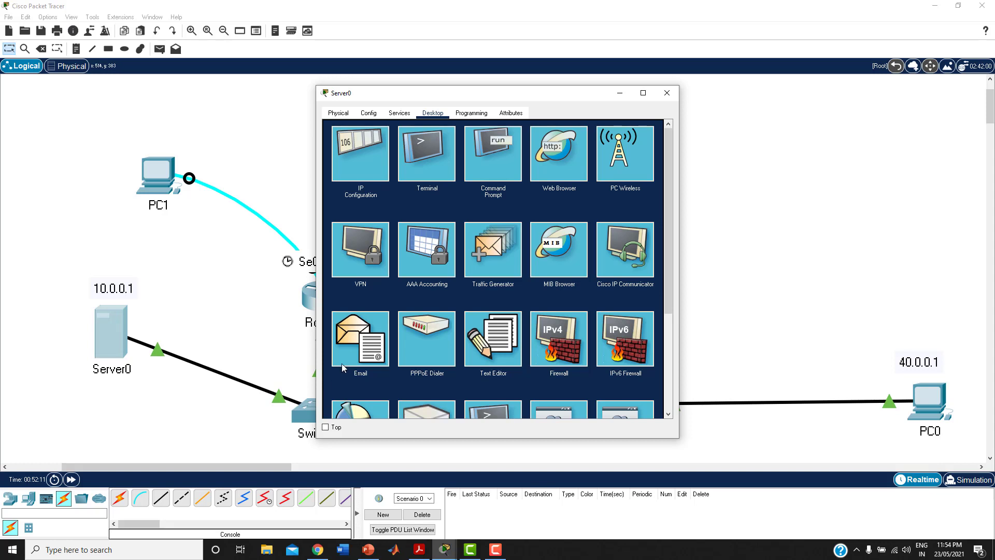
pyautogui.click(491, 168)
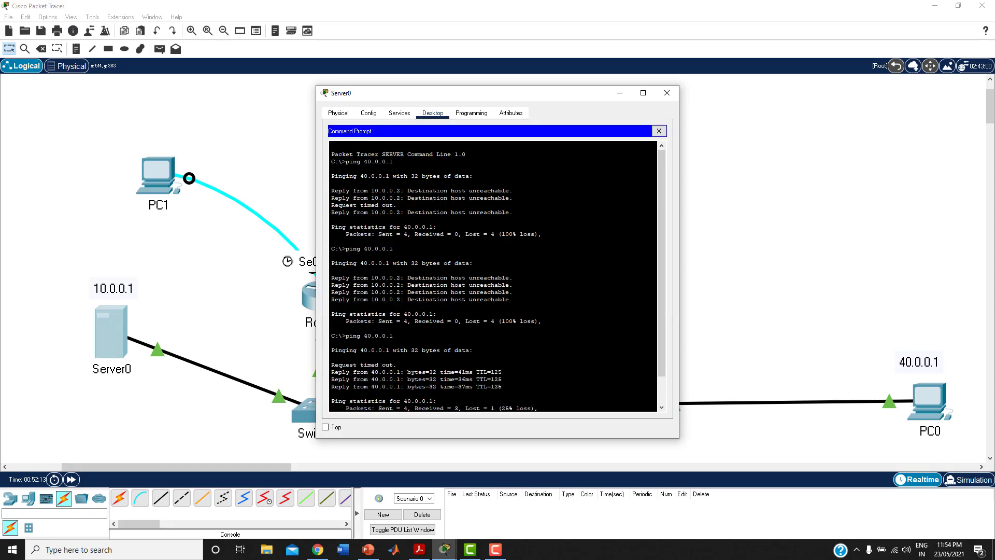
pyautogui.press('Return')
pyautogui.press('Return')
pyautogui.press('Return')
pyautogui.press('Return')
pyautogui.press('Return')
pyautogui.press('Return')
pyautogui.press('Return')
pyautogui.press('Return')
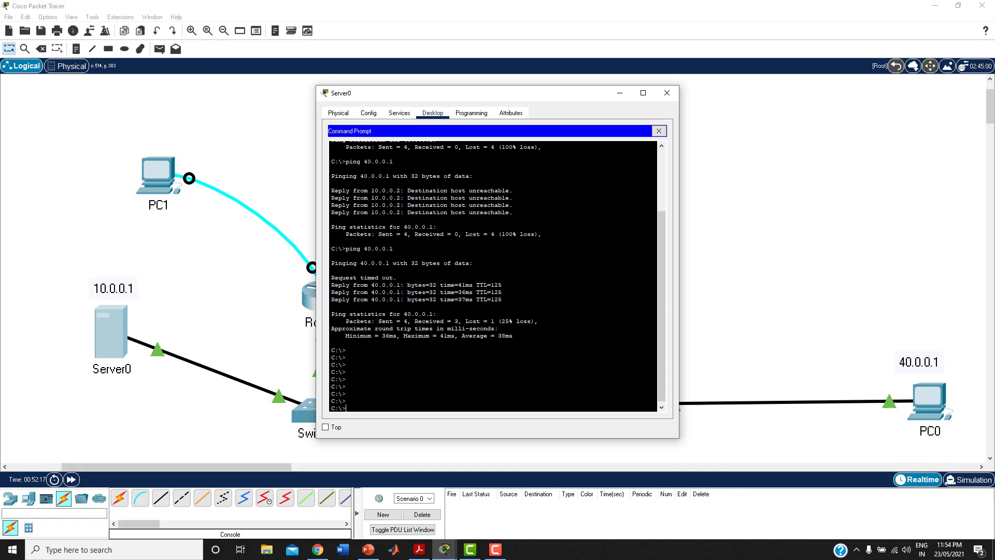
# Step: Start a Telnet session from Server0's command prompt to Router0 at 10.0.0.2
pyautogui.write('telnet')
pyautogui.moveTo(473, 94); pyautogui.dragTo(584, 88)
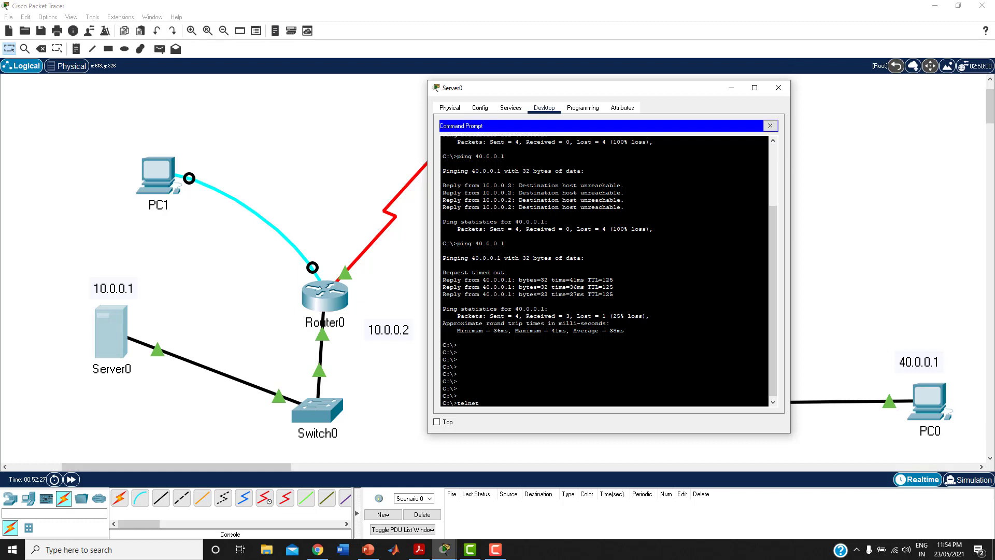
pyautogui.write('10.0.0.2')
pyautogui.press('Return')
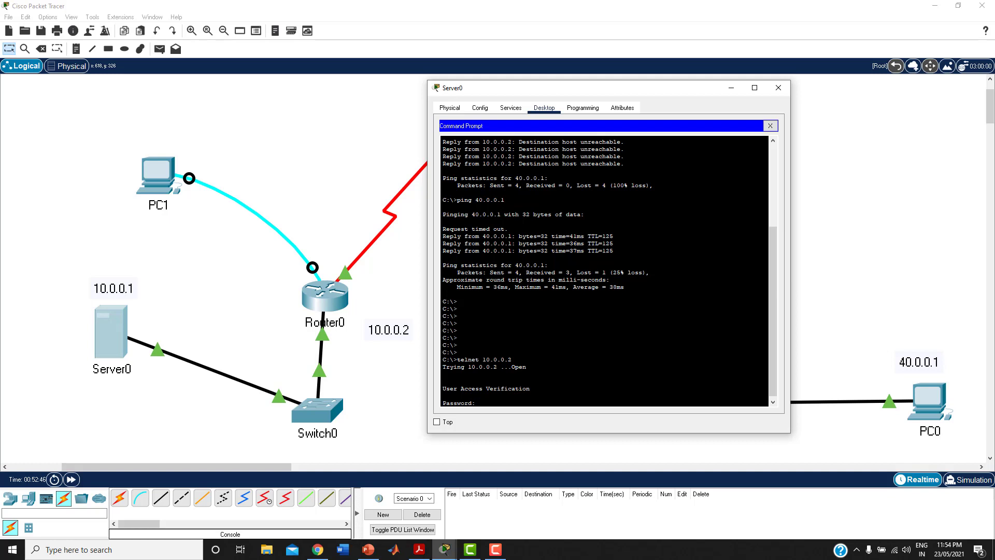
# Step: Log in to Router0's Telnet session with the VTY line password and bring up fresh prompt lines
pyautogui.press('Return')
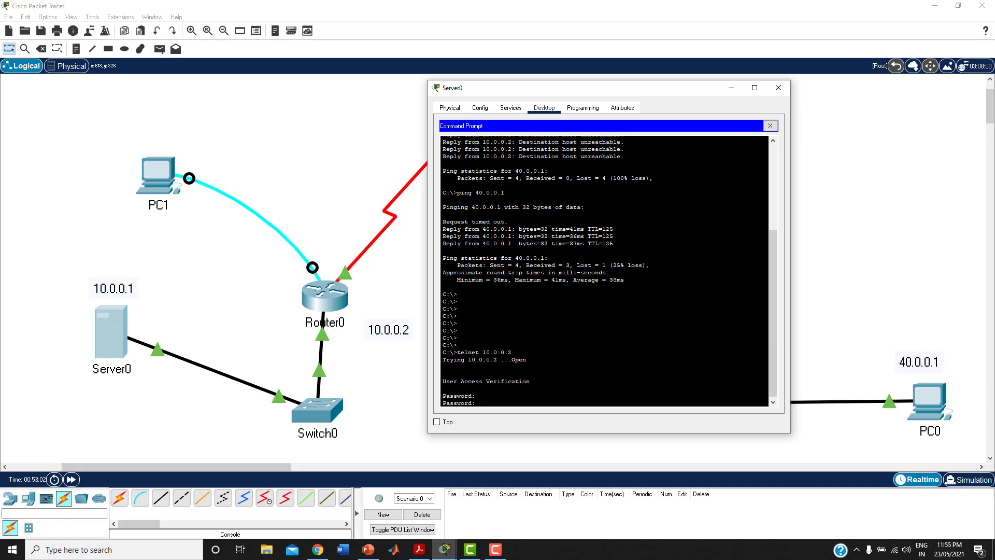
pyautogui.press('Return')
pyautogui.press('Return')
pyautogui.press('Return')
pyautogui.press('Return')
pyautogui.press('Return')
pyautogui.press('Return')
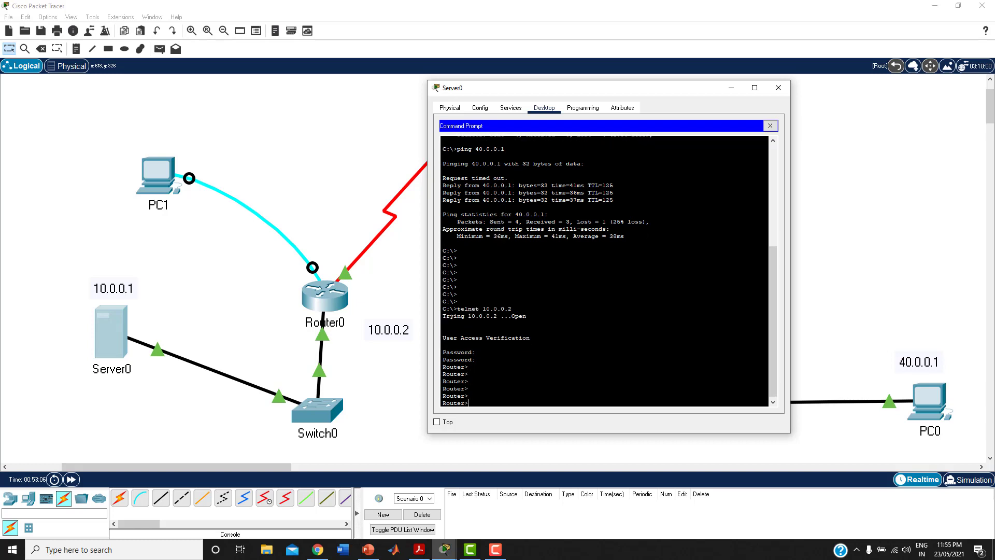
# Step: Enter privileged mode over Telnet with enable and the enable password, and close Server0's command prompt and window
pyautogui.write('enable')
pyautogui.press('Return')
pyautogui.press('Return')
pyautogui.press('Return')
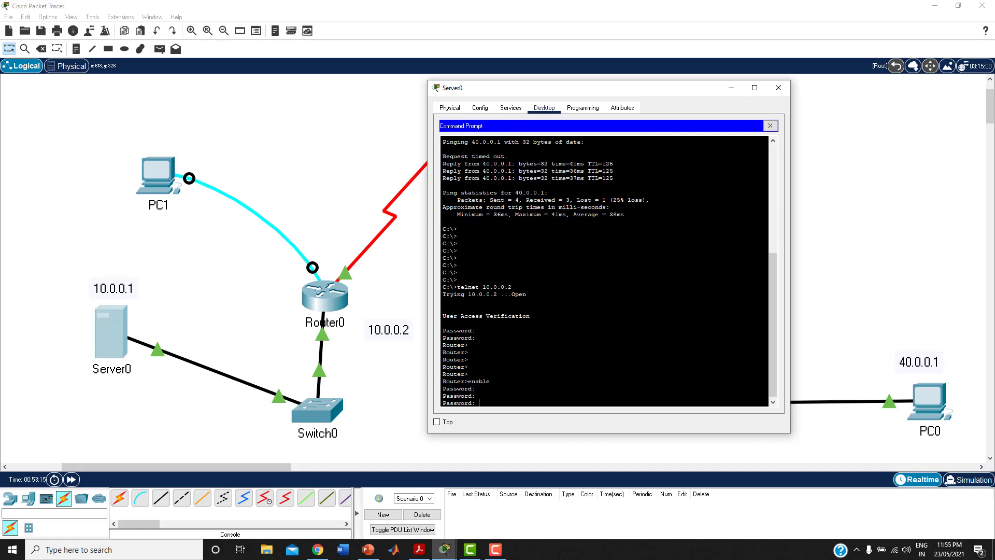
pyautogui.press('Return')
pyautogui.press('Return')
pyautogui.press('Return')
pyautogui.press('Return')
pyautogui.press('Return')
pyautogui.press('Return')
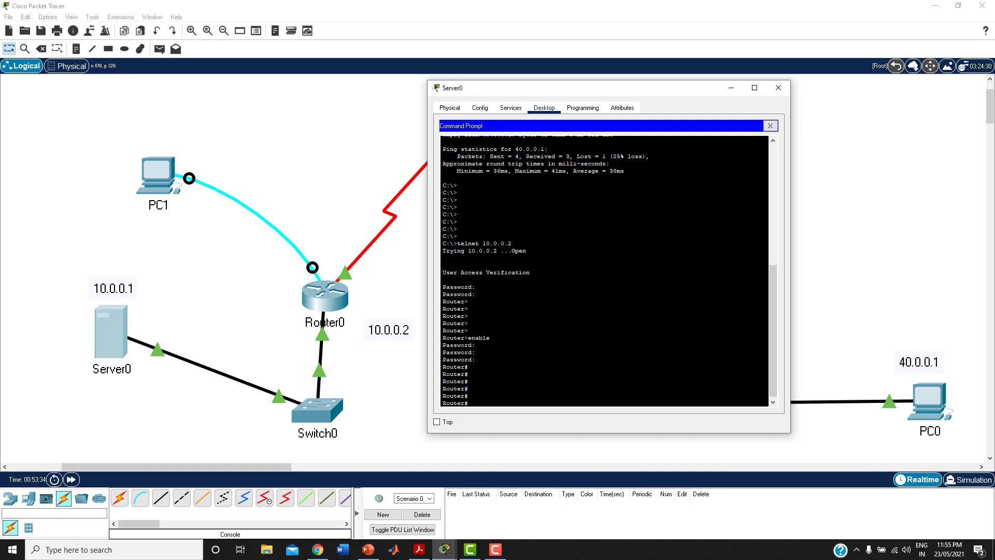
pyautogui.click(771, 126)
pyautogui.click(779, 89)
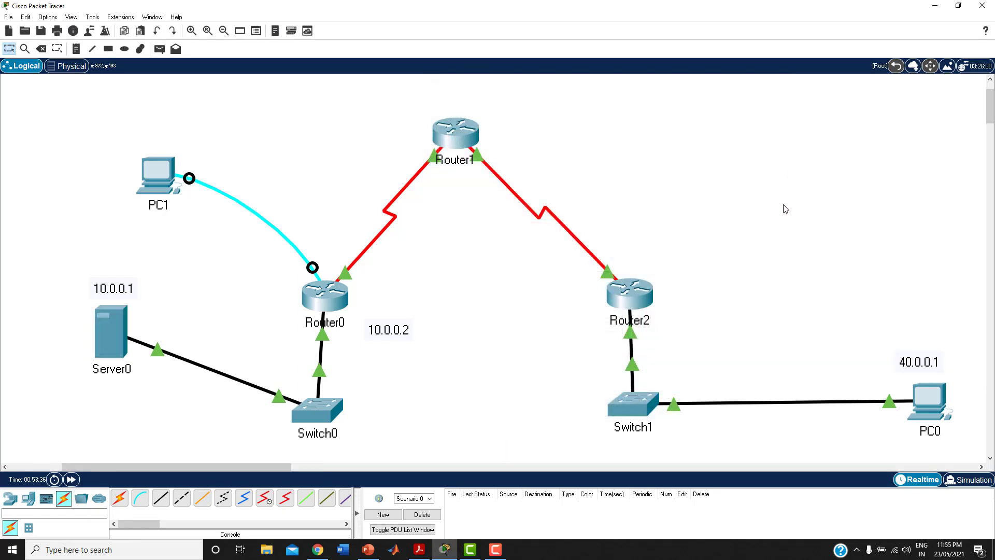
# Step: Open Router0's command line and log in to its console with the console password
pyautogui.click(329, 299)
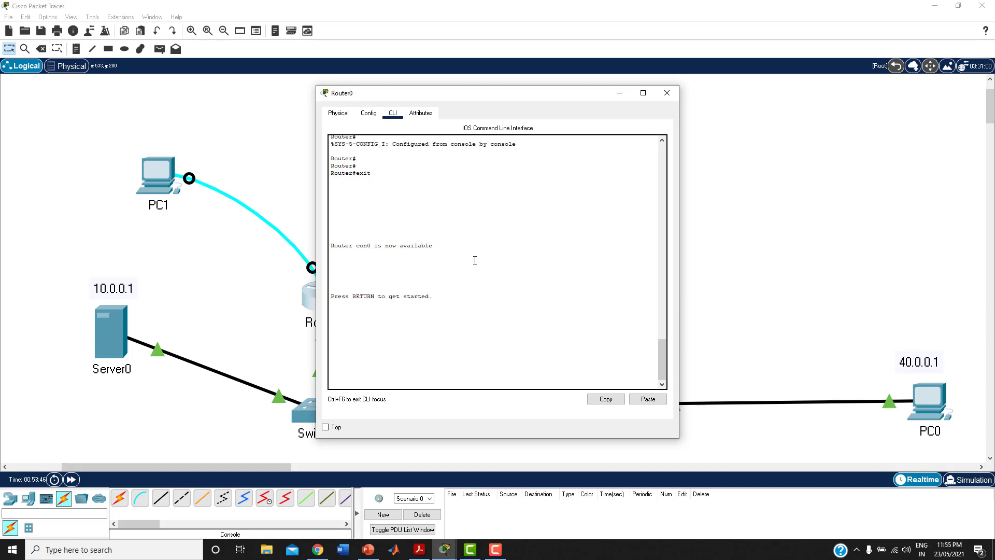
pyautogui.press('Return')
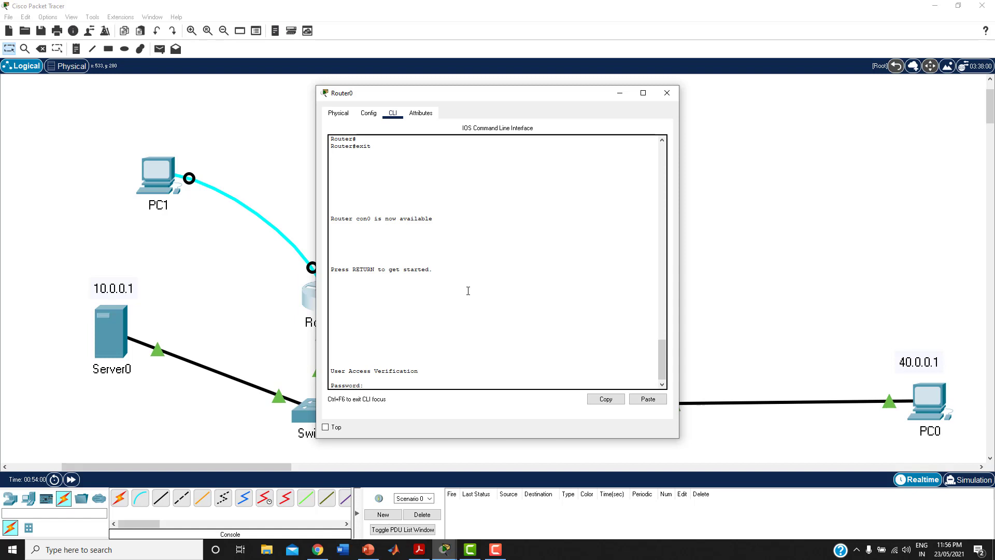
pyautogui.press('Return')
pyautogui.press('Return')
pyautogui.press('Return')
pyautogui.press('Return')
pyautogui.press('Return')
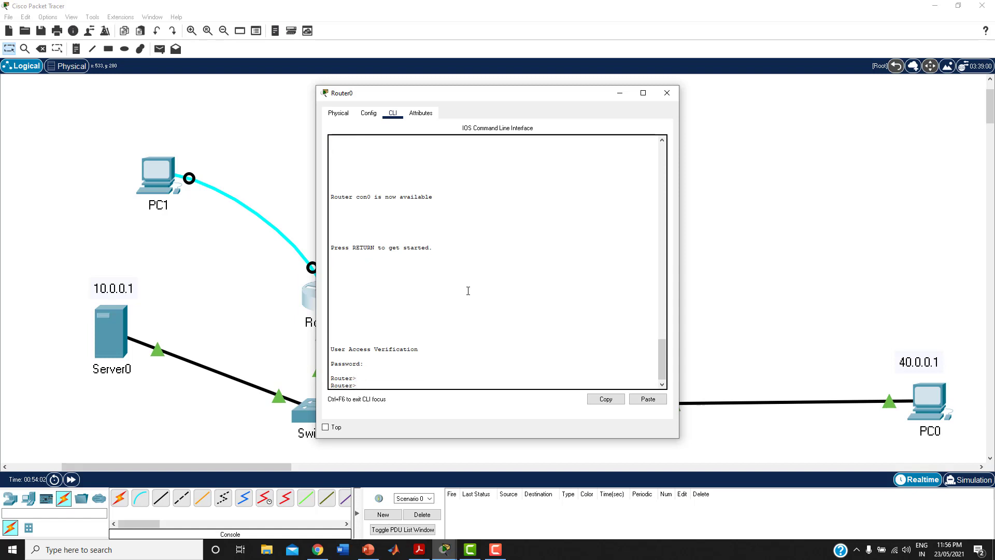
pyautogui.press('Return')
pyautogui.press('Return')
pyautogui.press('Return')
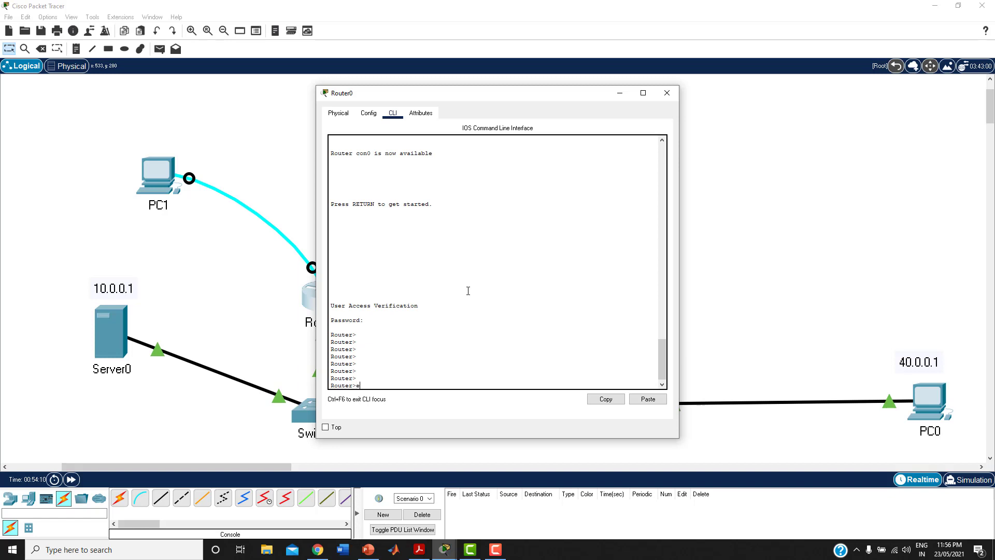
# Step: Enter privileged EXEC mode on Router0 using the enable password
pyautogui.write('en')
pyautogui.press('Return')
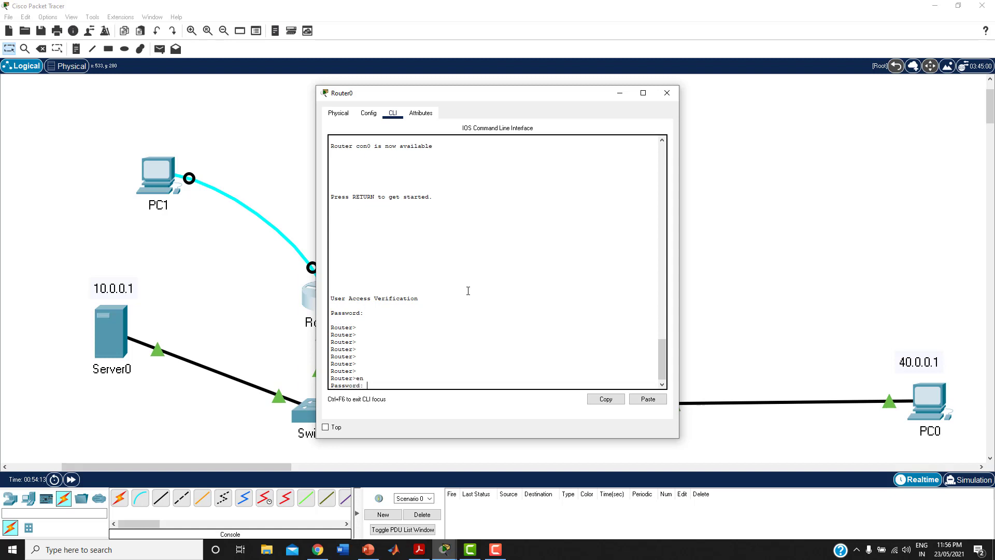
pyautogui.press('Return')
pyautogui.press('Return')
pyautogui.press('Return')
pyautogui.press('Return')
pyautogui.press('Return')
pyautogui.press('Return')
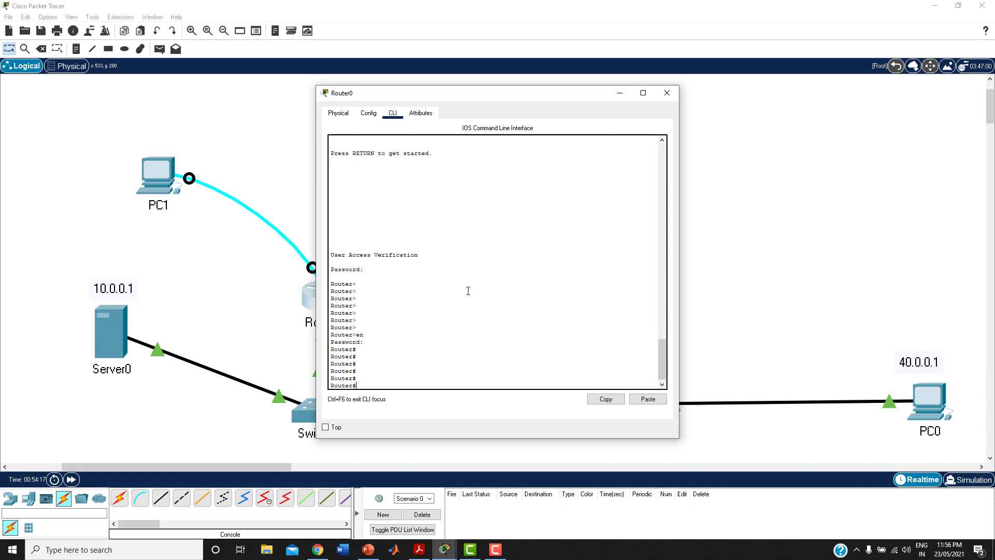
pyautogui.press('Return')
pyautogui.press('Return')
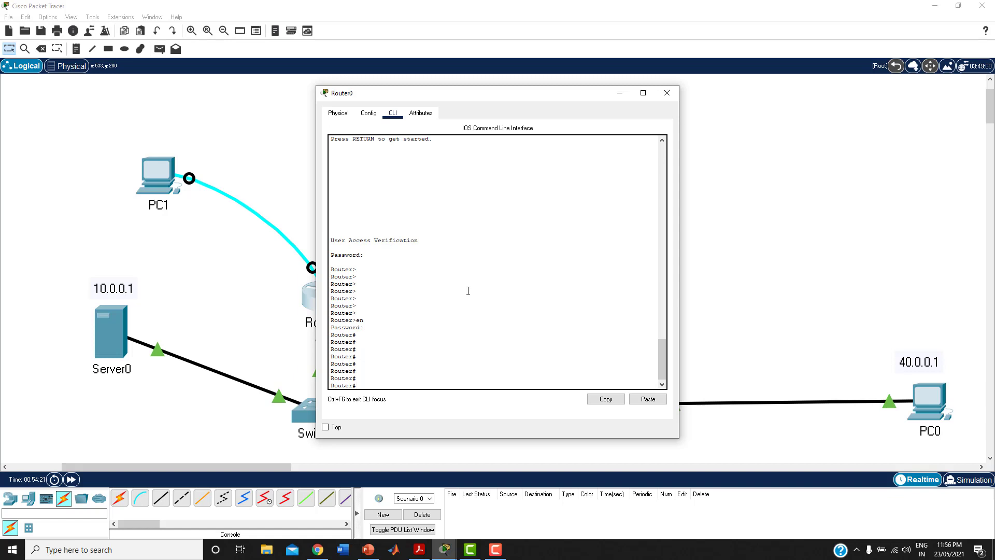
# Step: Enter global configuration mode on Router0 with conf ter
pyautogui.write('conf ter')
pyautogui.press('Return')
pyautogui.press('Return')
pyautogui.press('Return')
pyautogui.press('Return')
pyautogui.press('Return')
pyautogui.press('Return')
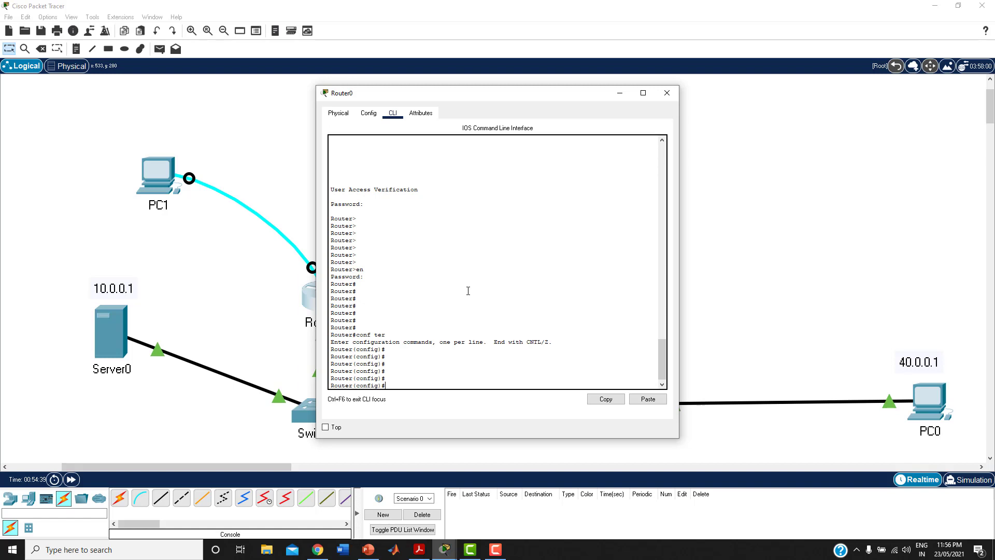
# Step: Set Router0's message-of-the-day banner to UNAUTHORIZED ACCESS NOT ALLOWED, using $ as the delimiter
pyautogui.write('nner motd')
pyautogui.write('Un $')
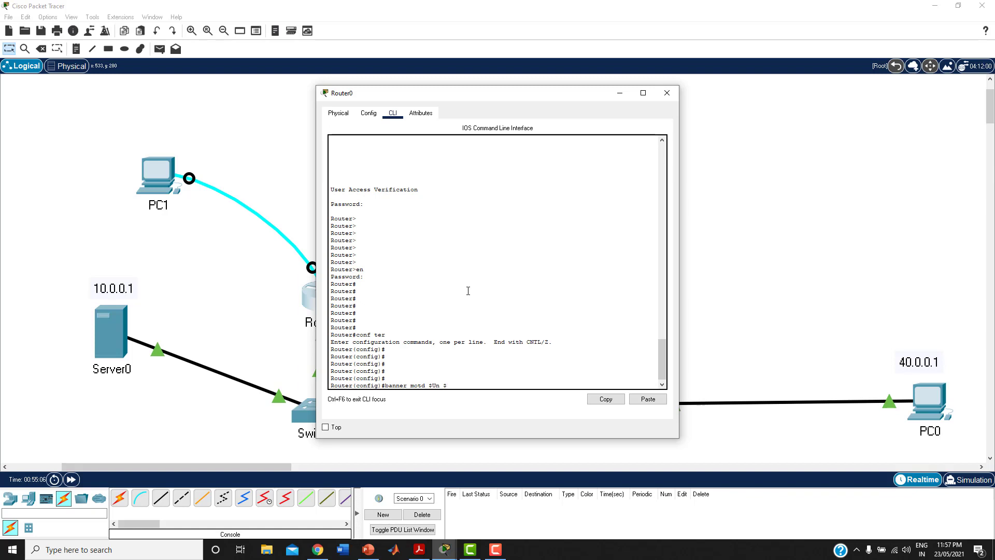
pyautogui.press('BackSpace')
pyautogui.press('BackSpace')
pyautogui.write('UN')
pyautogui.write('AUTHORIZE')
pyautogui.write('D ACCES')
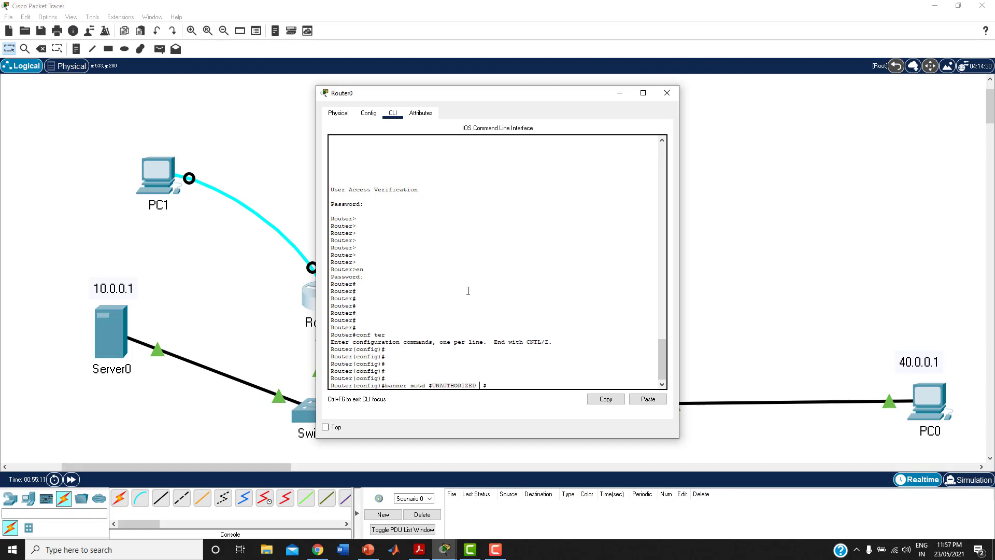
pyautogui.write('S NOT ALLO ')
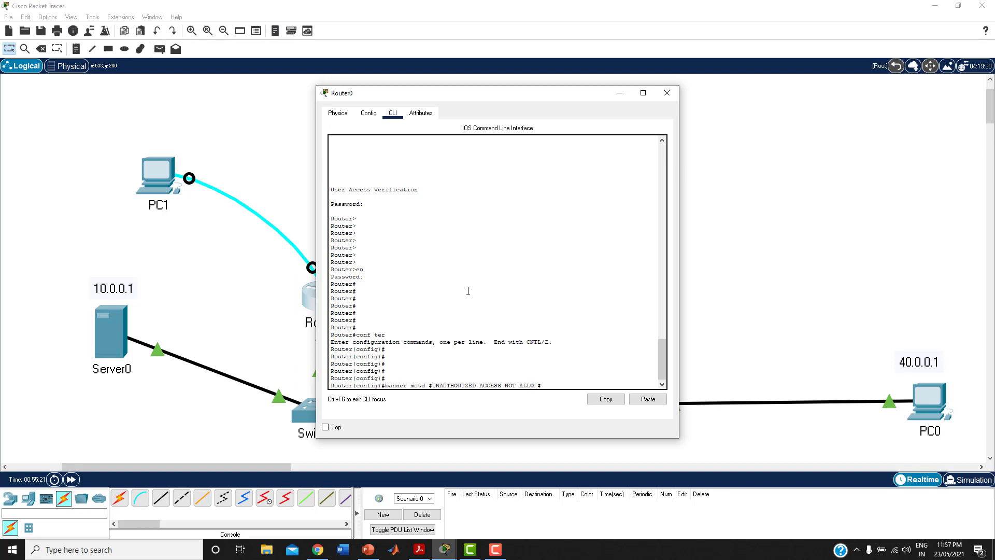
pyautogui.write('WED')
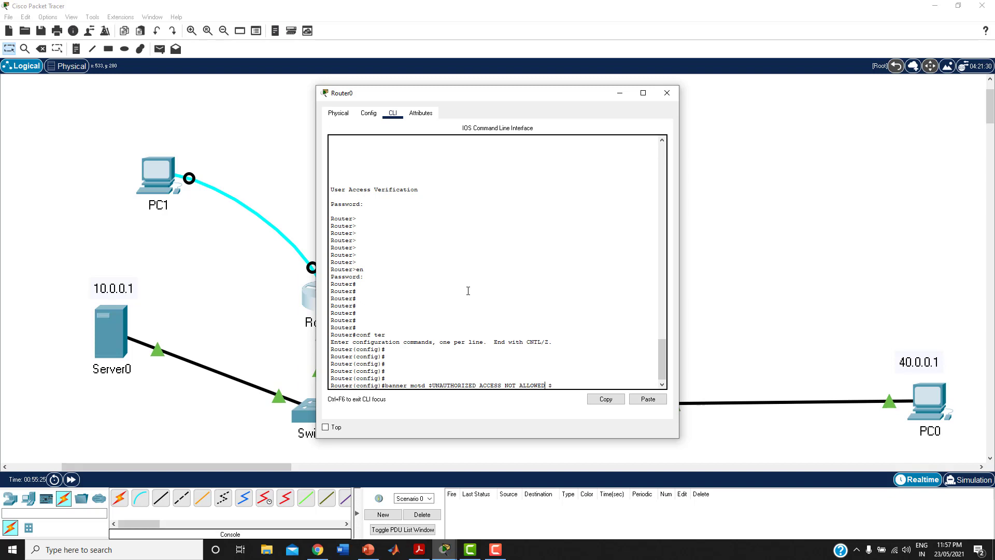
pyautogui.press('Return')
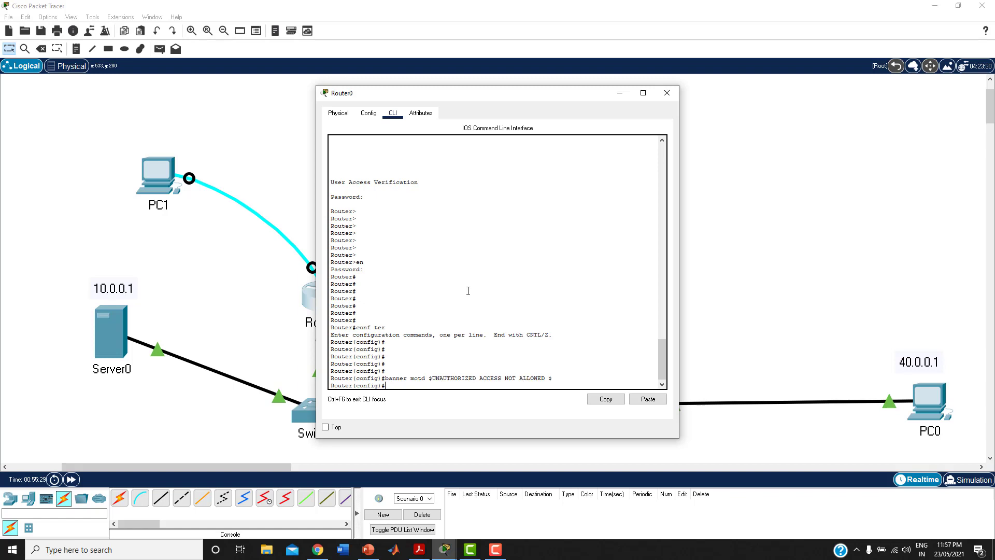
pyautogui.press('Return')
pyautogui.press('Return')
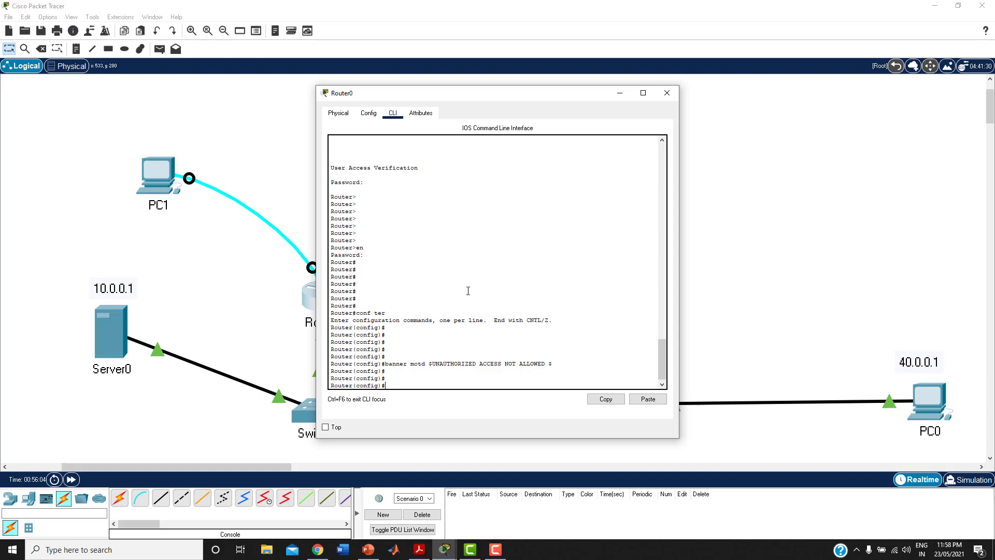
# Step: Create the local account user01 on Router0 with the username command and a plain password
pyautogui.press('Return')
pyautogui.press('Return')
pyautogui.press('Return')
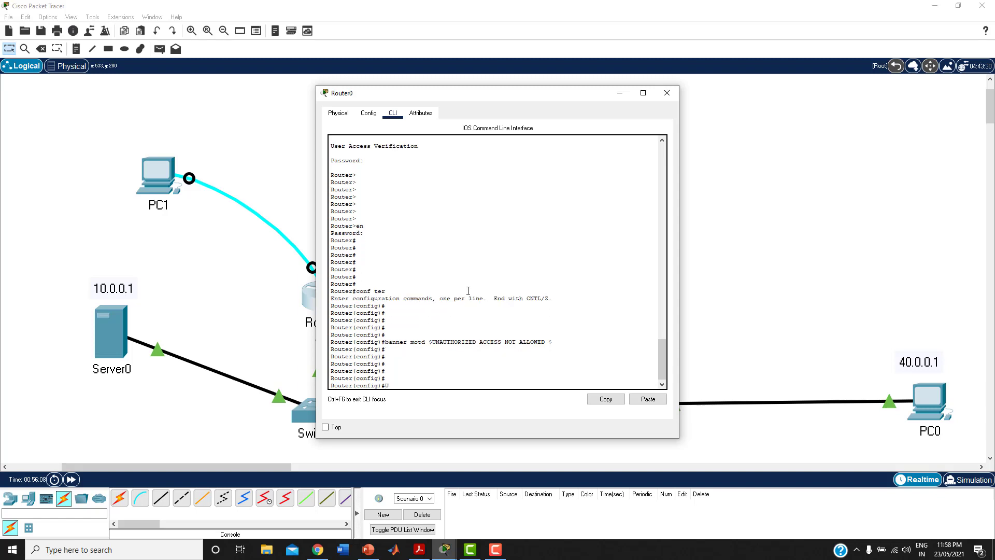
pyautogui.write('username')
pyautogui.write('user01 pass')
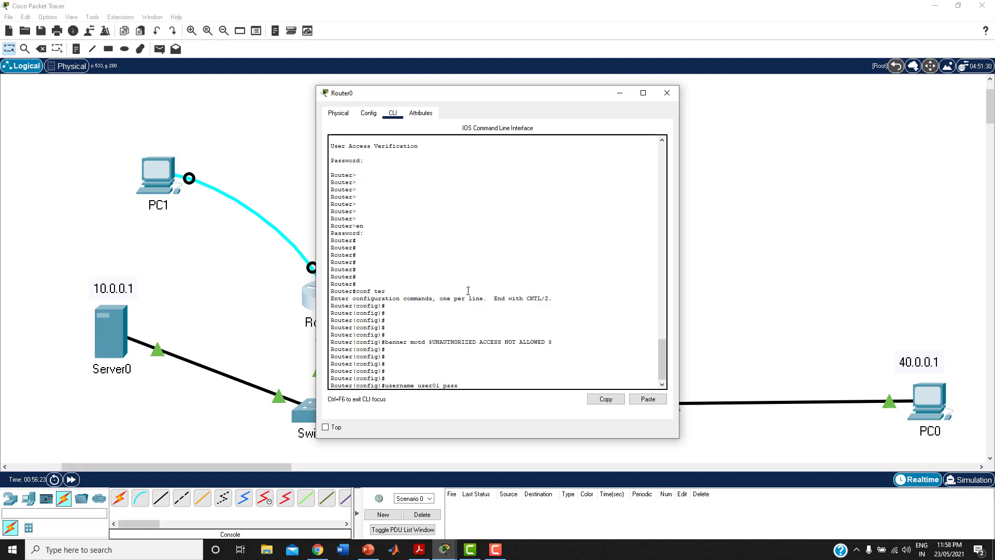
pyautogui.write('word')
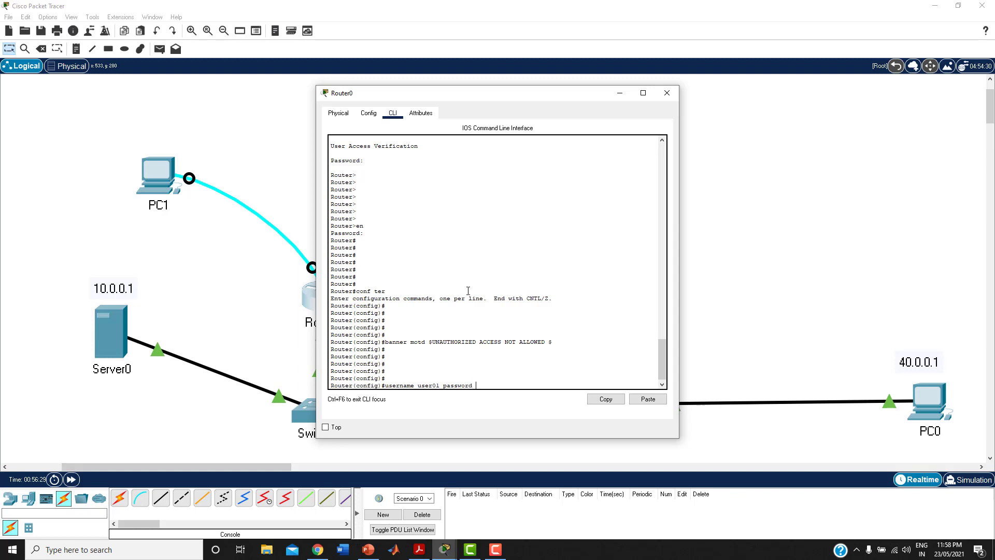
pyautogui.write('12345')
pyautogui.press('Return')
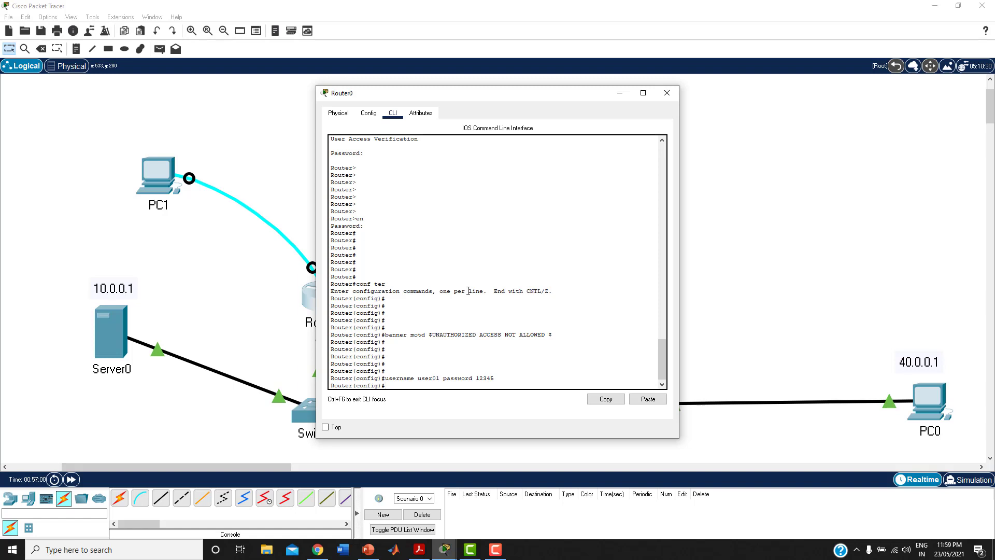
# Step: Create the local account user02 on Router0 with an encrypted secret as its password
pyautogui.write('ername user0')
pyautogui.write('2 secret 12345')
pyautogui.press('Return')
pyautogui.press('Return')
pyautogui.press('Return')
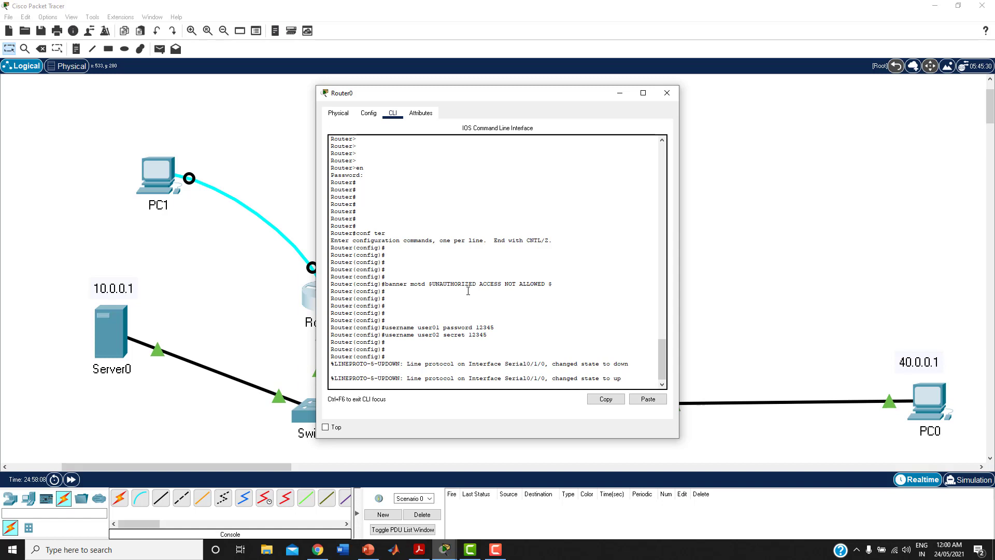
# Step: Require local username authentication on Router0's console line 0 with login local
pyautogui.press('Return')
pyautogui.press('Return')
pyautogui.press('Return')
pyautogui.press('Return')
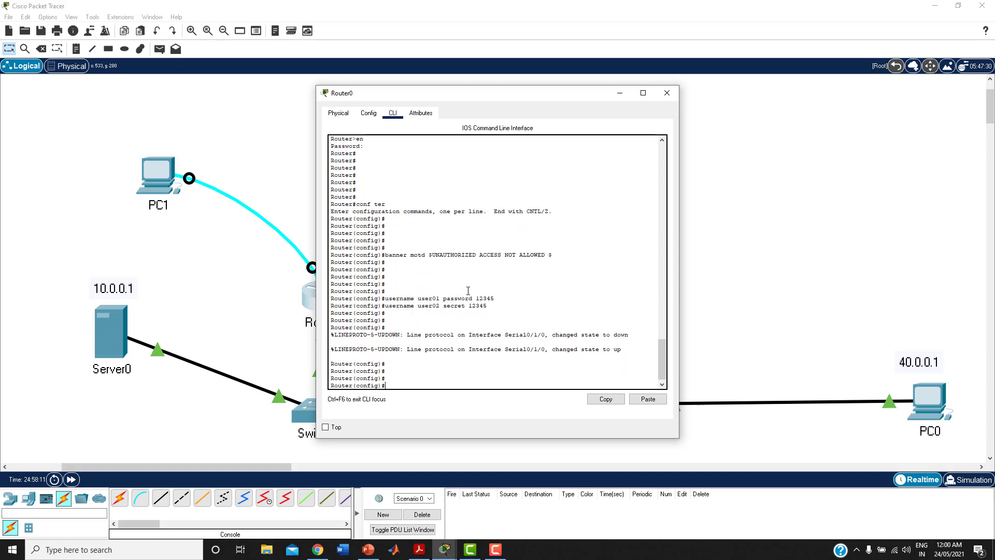
pyautogui.write('line console 0')
pyautogui.press('Return')
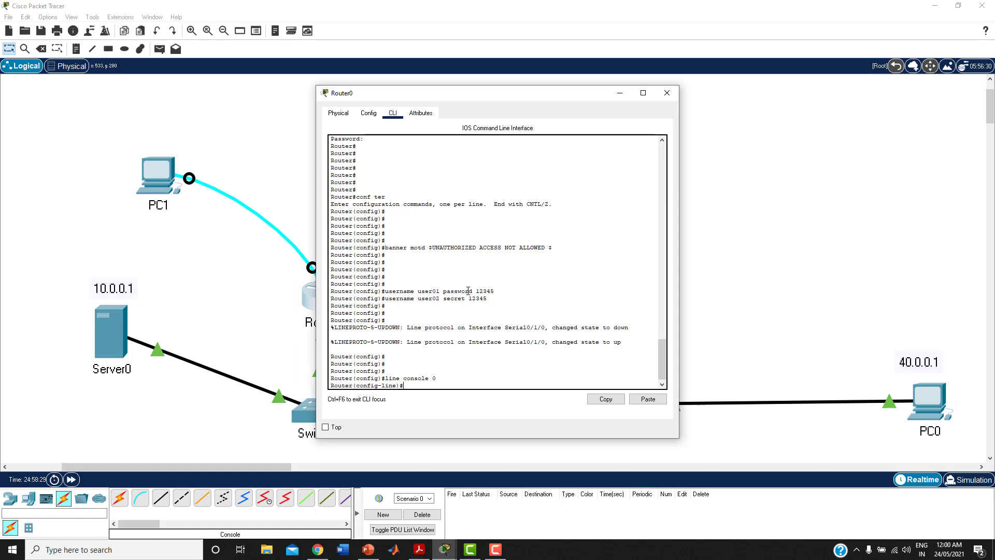
pyautogui.write('login local')
pyautogui.press('Return')
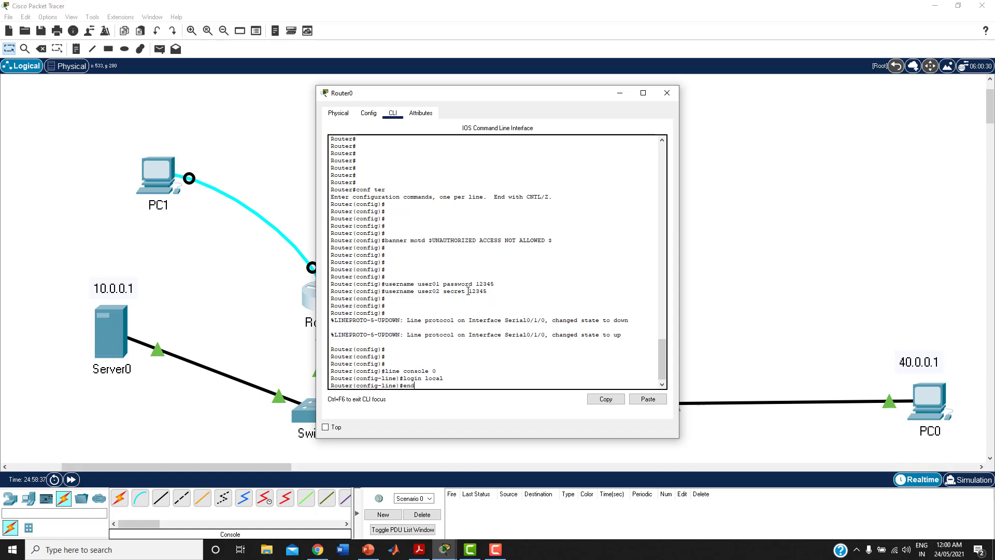
# Step: Leave console line configuration with end, returning to Router0's privileged EXEC mode
pyautogui.press('Return')
pyautogui.press('Return')
pyautogui.press('Return')
pyautogui.press('Return')
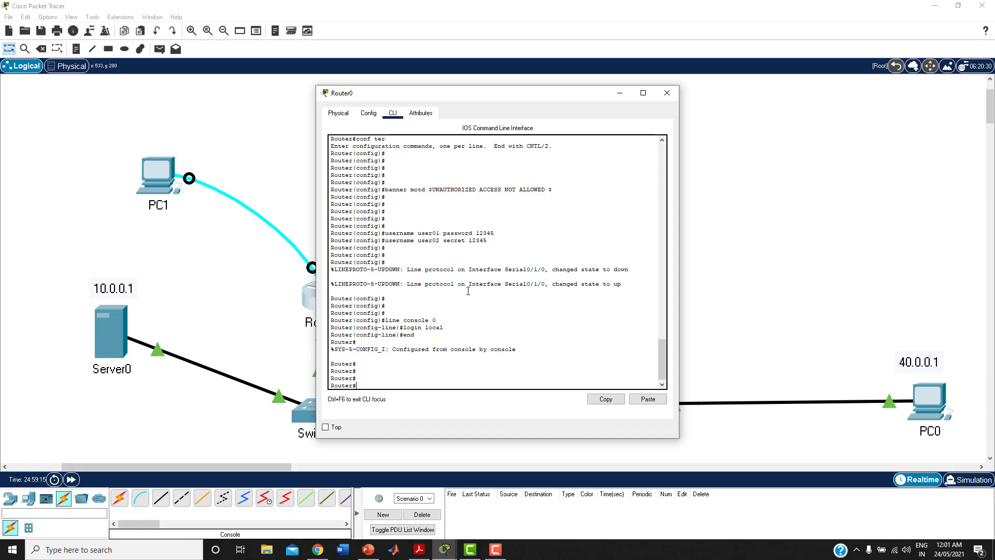
pyautogui.press('Return')
pyautogui.press('Return')
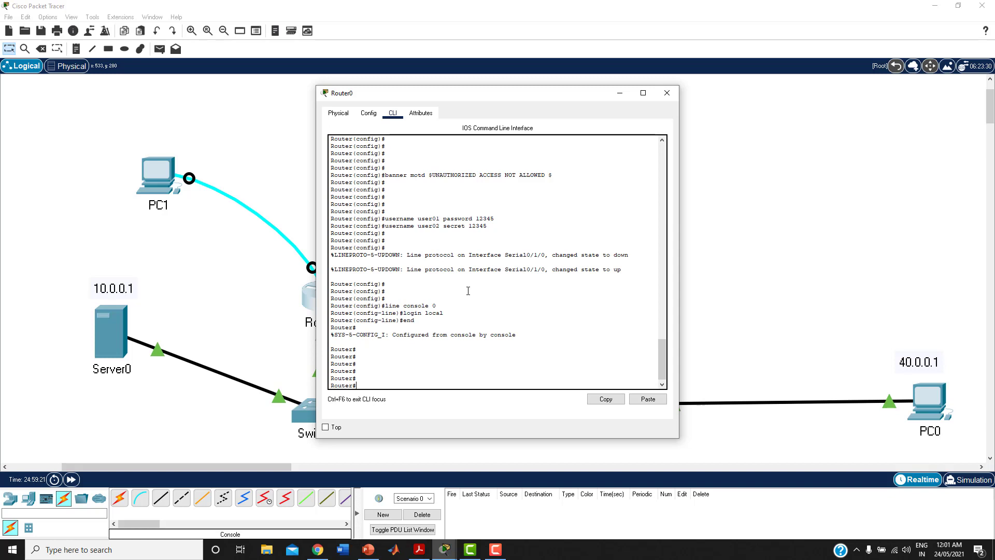
pyautogui.write('en')
pyautogui.press('Return')
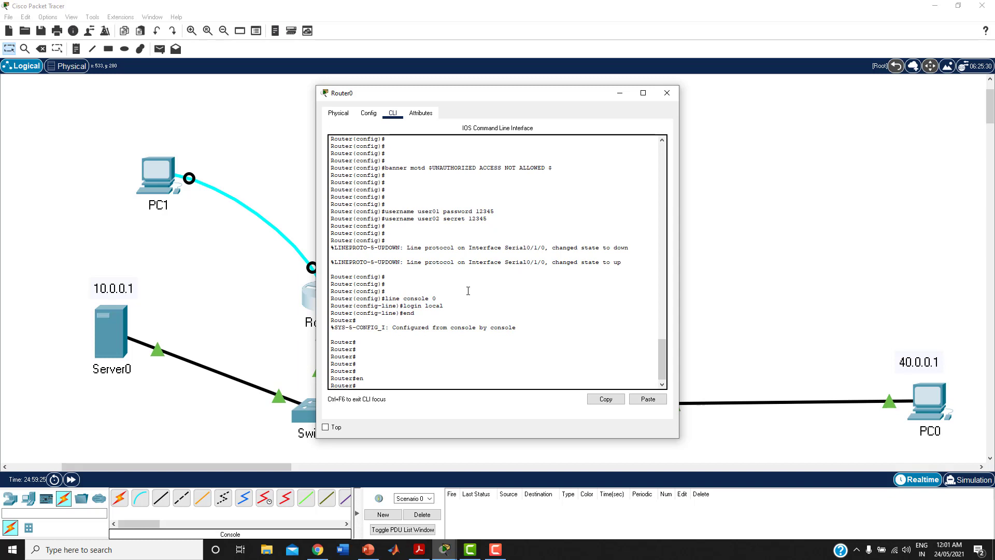
# Step: Return to Router0's global configuration mode with conf ter and bring up fresh prompt lines
pyautogui.press('BackSpace')
pyautogui.write('conf ter')
pyautogui.press('Return')
pyautogui.press('Return')
pyautogui.press('Return')
pyautogui.press('Return')
pyautogui.press('Return')
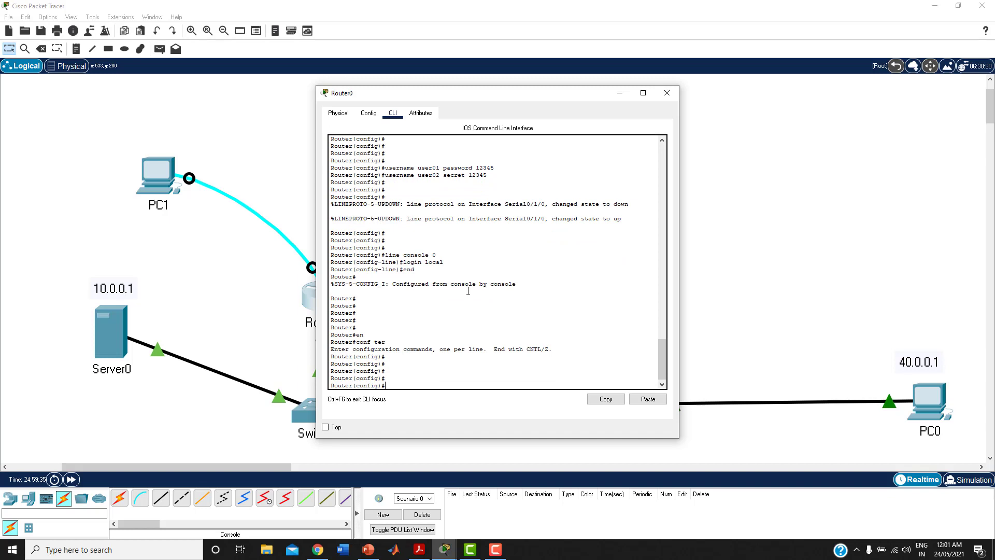
# Step: Require local username authentication on Router0's VTY lines 0 to 4 with login local
pyautogui.write('line vty 0 4')
pyautogui.press('Return')
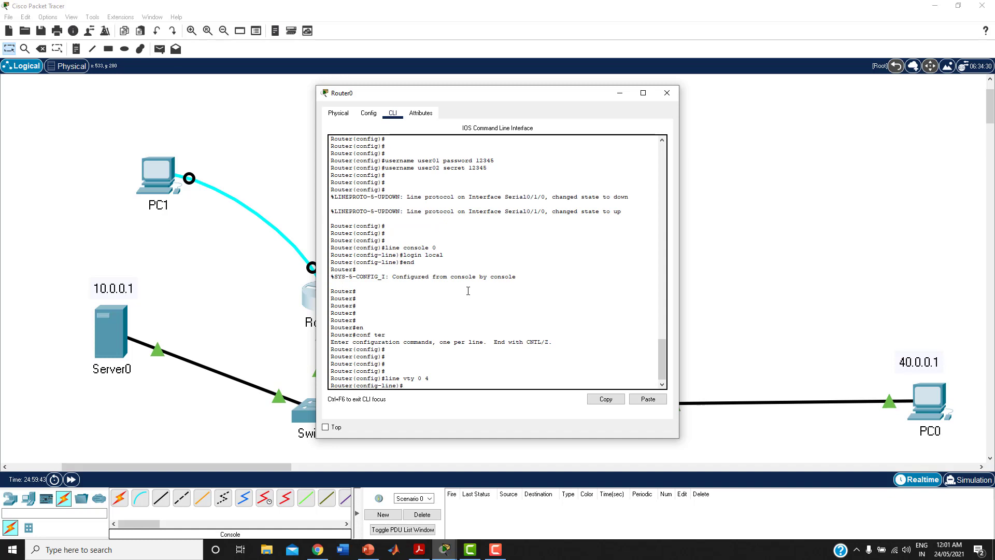
pyautogui.write('login local')
pyautogui.press('Return')
pyautogui.press('Return')
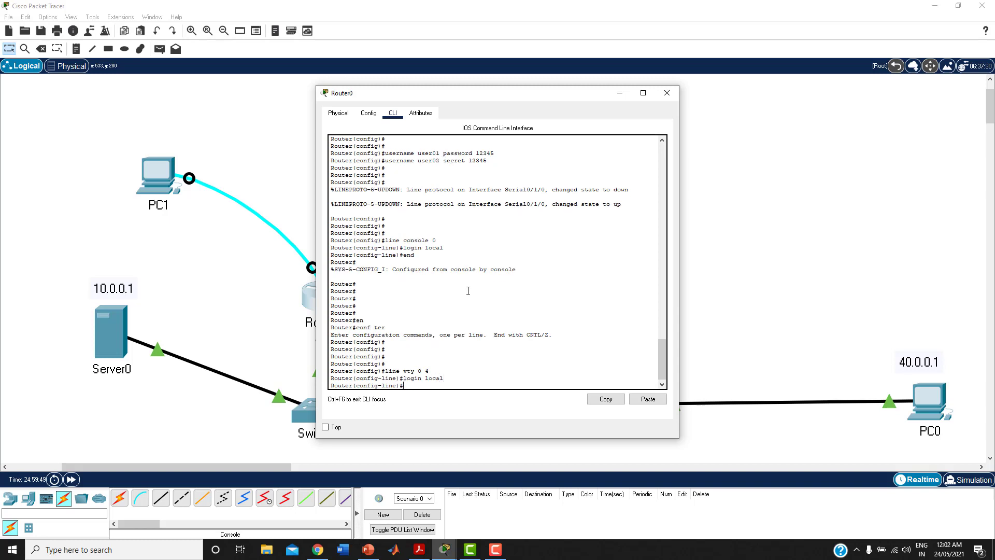
# Step: Exit Router0's VTY line and global configuration modes, log out of its console session, and close the Router0 window
pyautogui.write('exit')
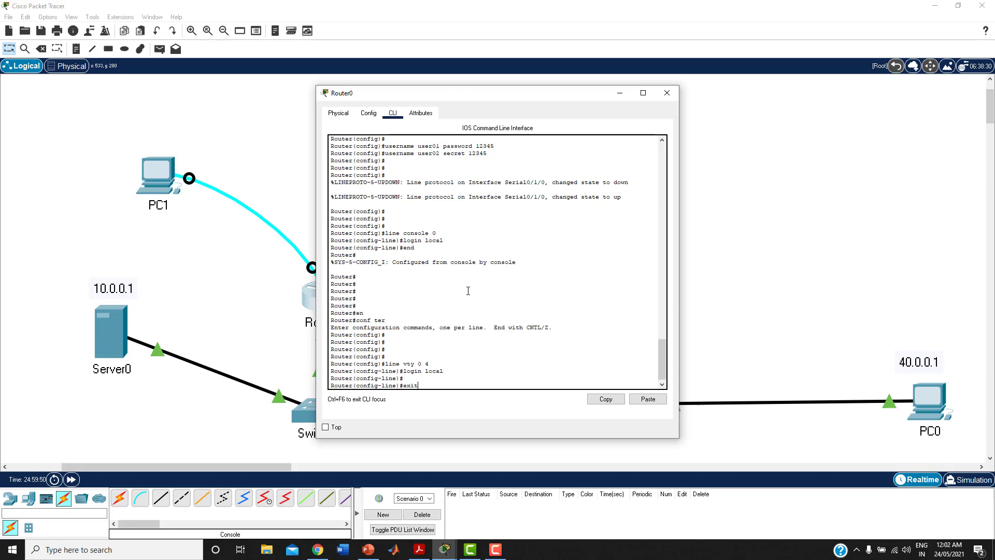
pyautogui.press('Return')
pyautogui.write('exit')
pyautogui.press('Return')
pyautogui.write('e')
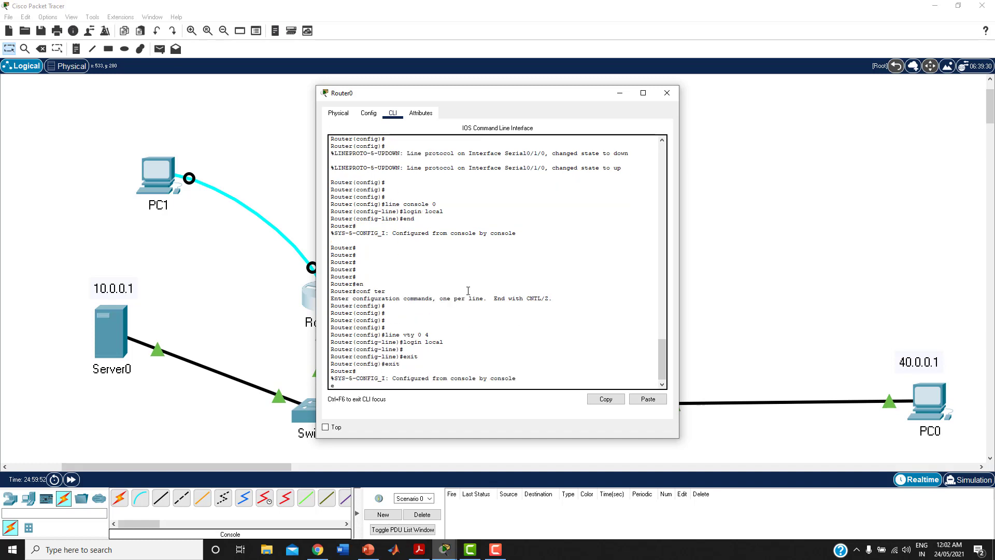
pyautogui.write('xit')
pyautogui.press('Return')
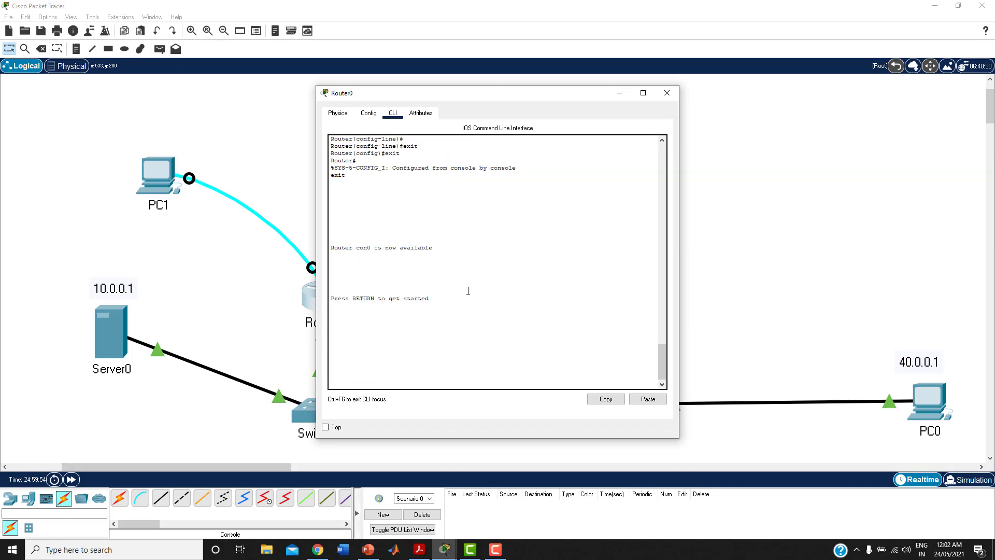
pyautogui.click(342, 294)
pyautogui.moveTo(342, 294); pyautogui.dragTo(435, 299)
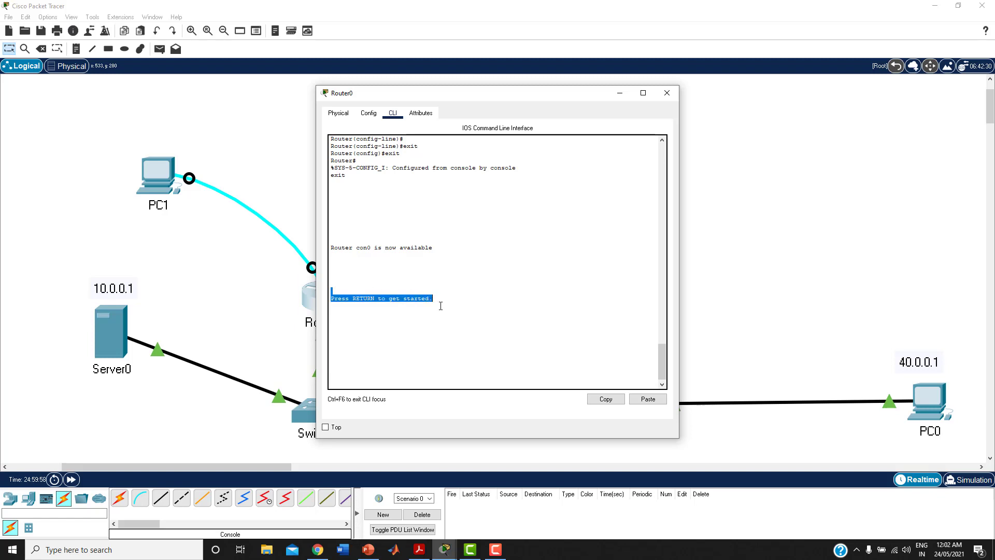
pyautogui.click(667, 93)
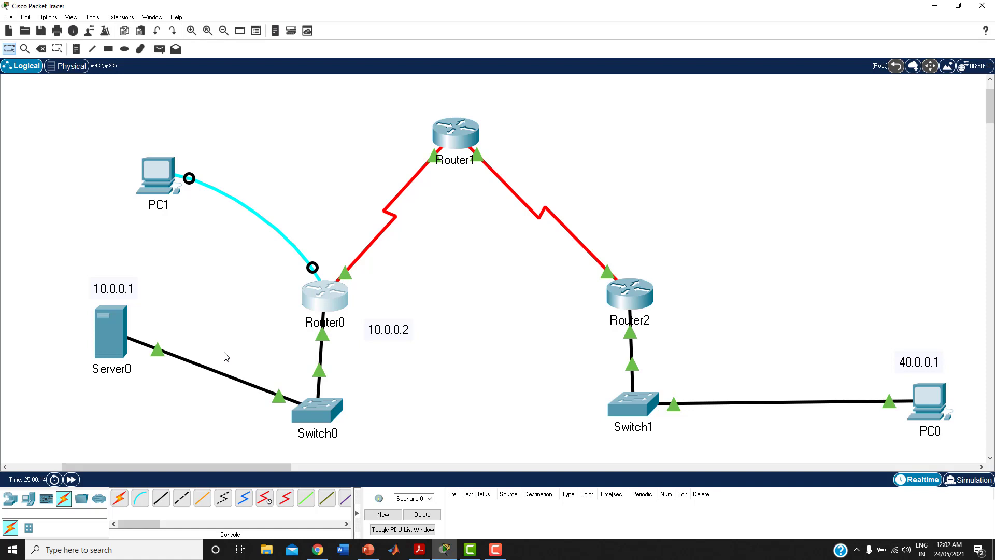
# Step: Start a Telnet session to Router0 at 10.0.0.2 from Server0's Command Prompt and highlight the login banner
pyautogui.click(106, 338)
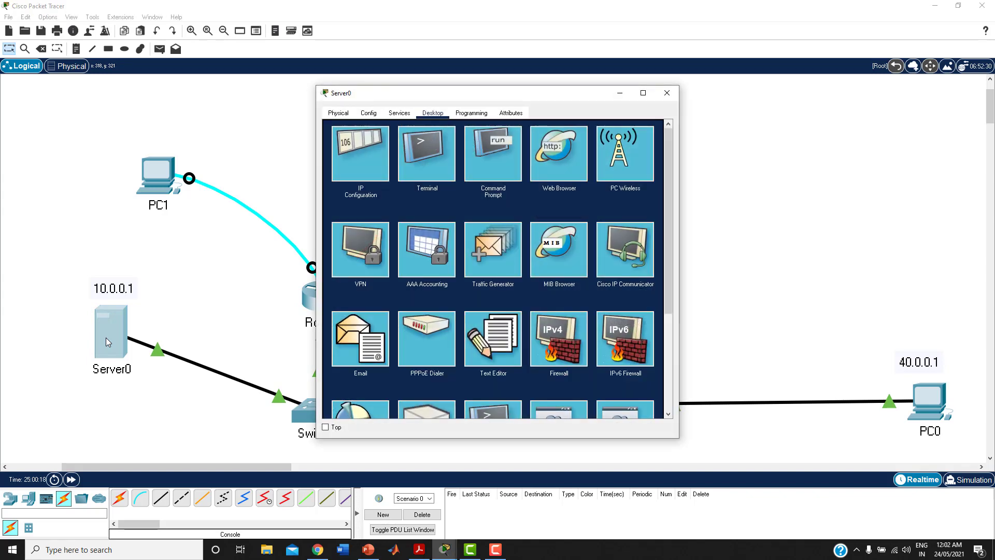
pyautogui.click(468, 167)
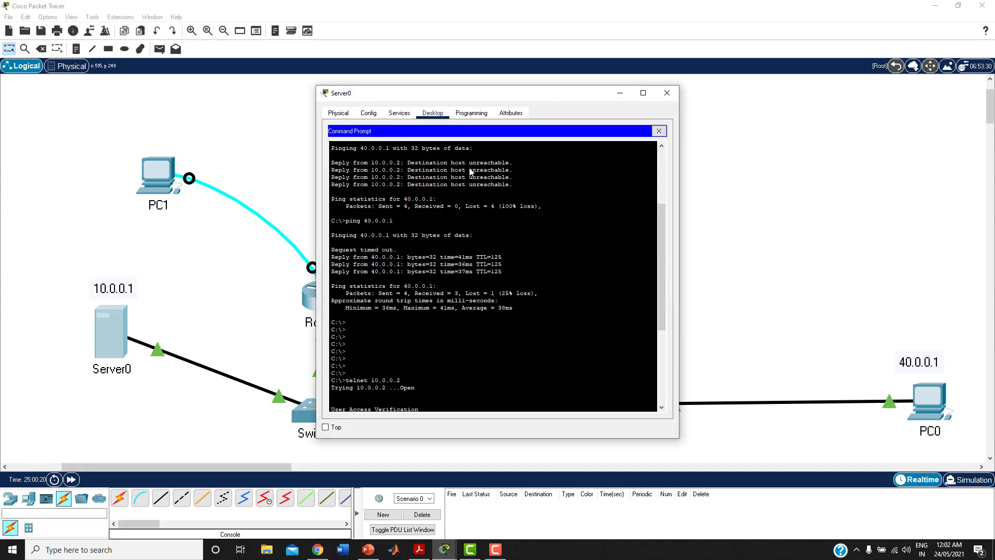
pyautogui.scroll(-7, 470, 171)
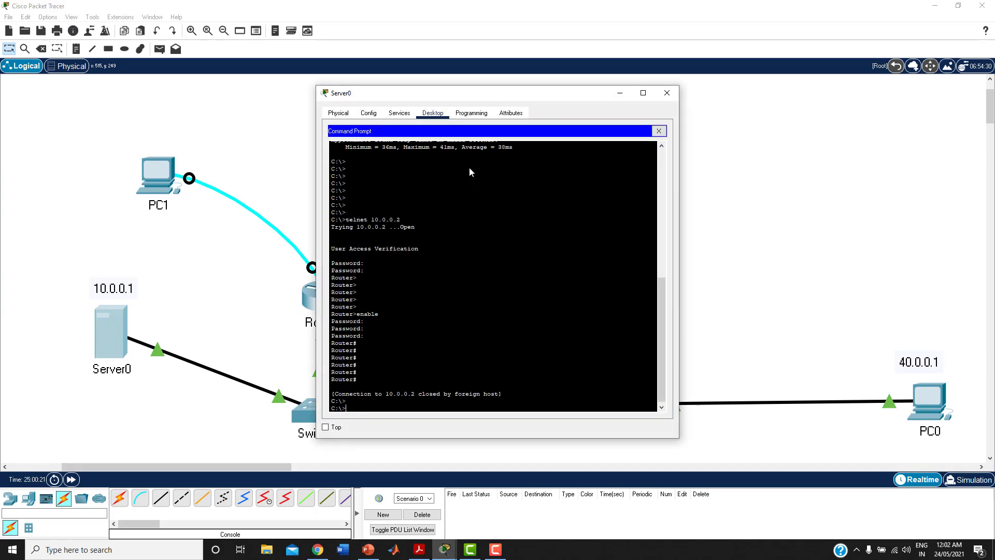
pyautogui.press('Return')
pyautogui.press('Return')
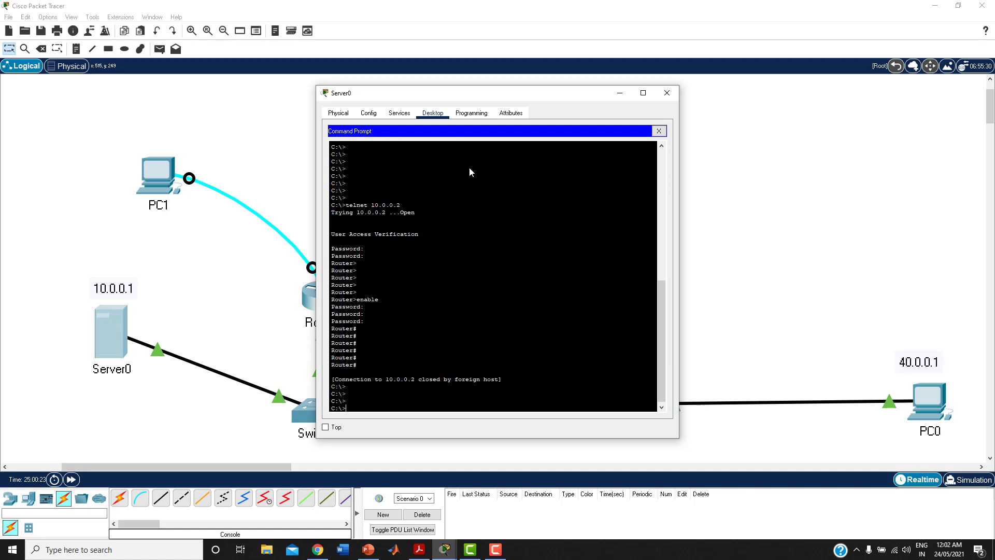
pyautogui.write('telnet 10.0.0.2')
pyautogui.press('Return')
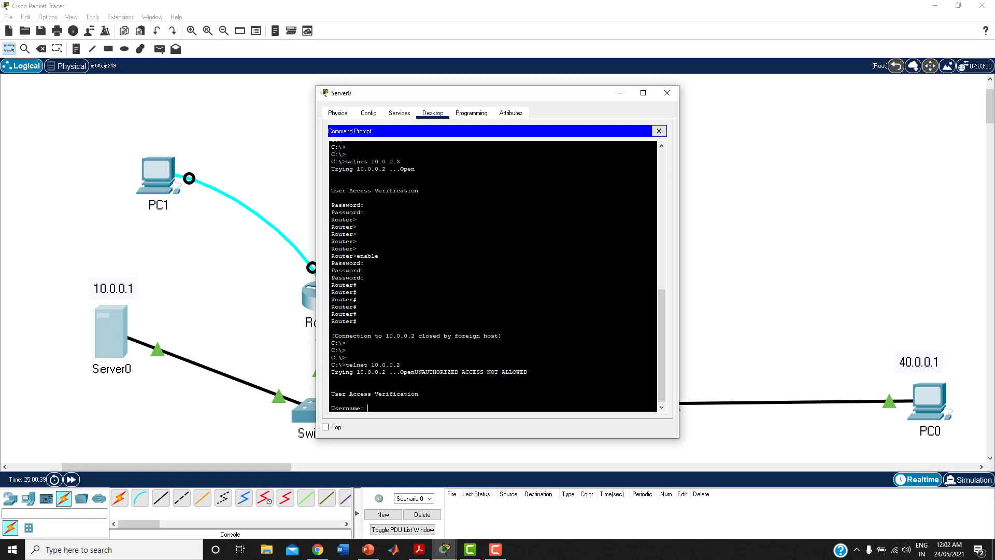
pyautogui.moveTo(415, 372); pyautogui.dragTo(527, 372)
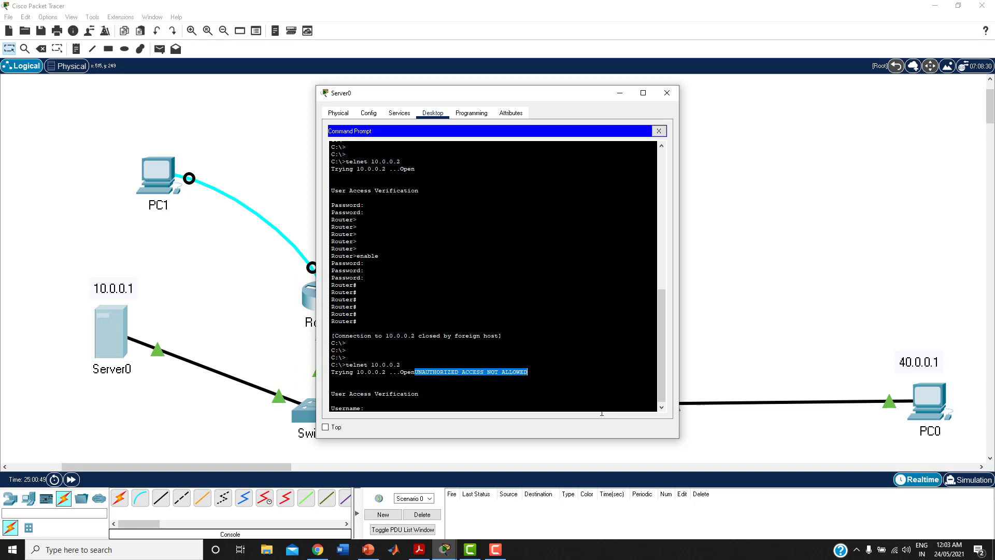
pyautogui.click(368, 408)
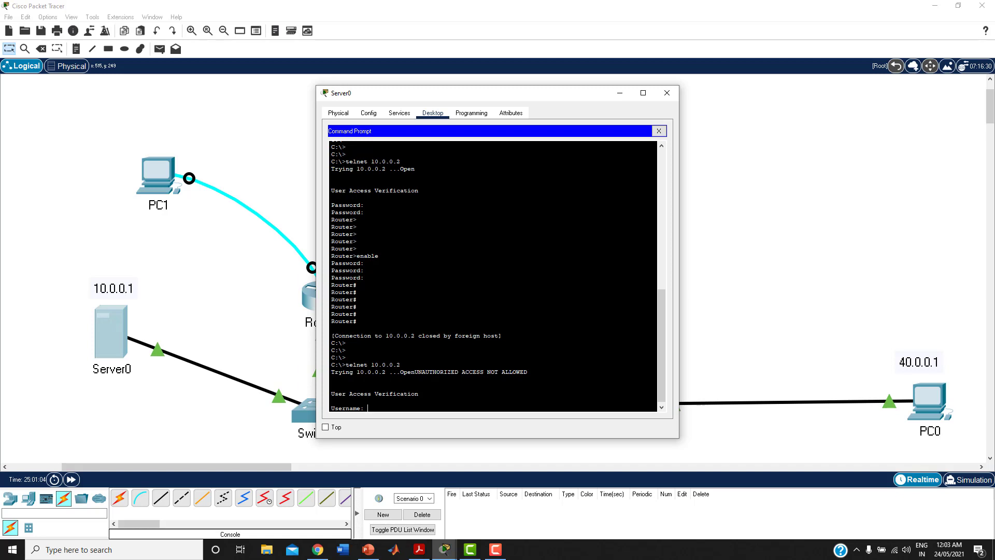
# Step: Try to log in to 10.0.0.2 over Telnet as user01, reopening the session and submitting the account password
pyautogui.write('er')
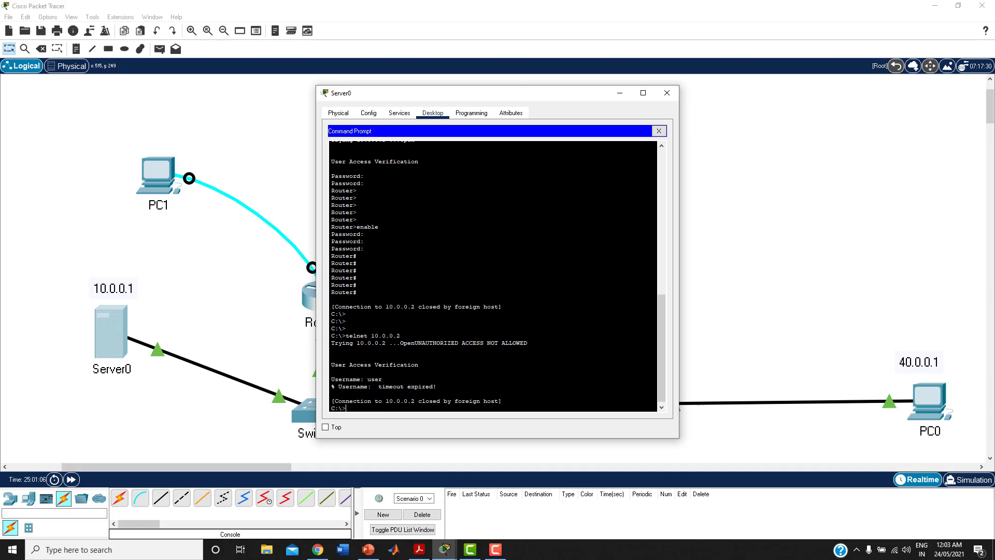
pyautogui.press('BackSpace')
pyautogui.press('BackSpace')
pyautogui.press('Up')
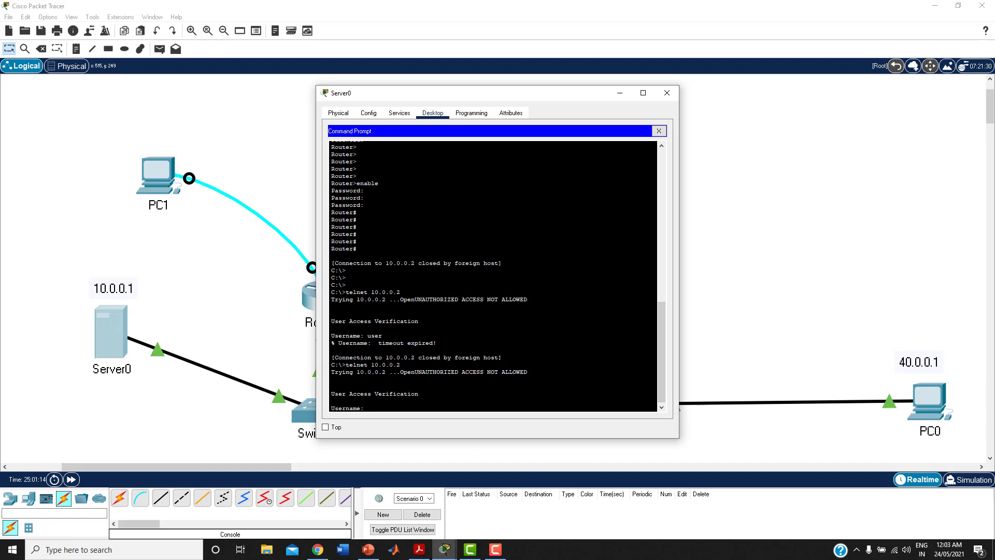
pyautogui.write('user01')
pyautogui.press('Return')
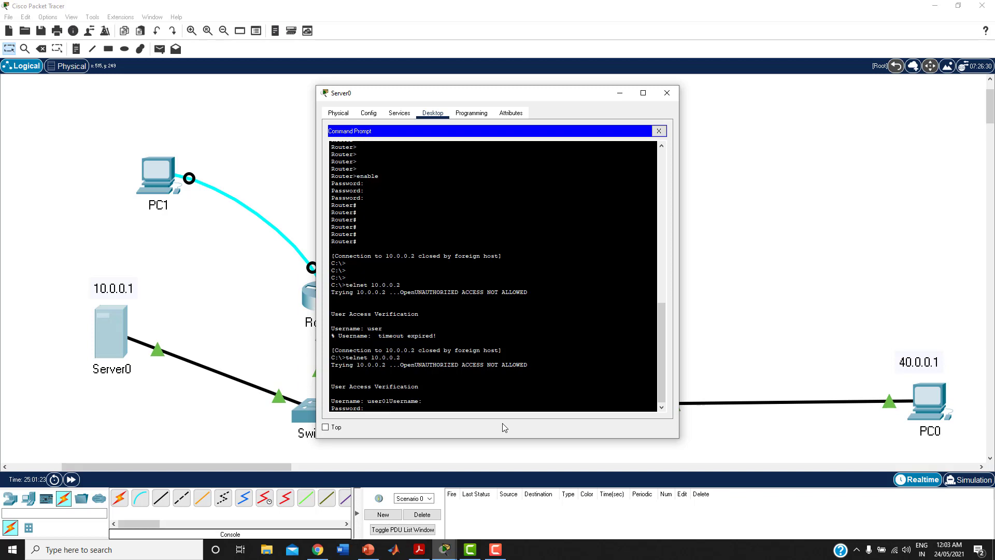
pyautogui.press('Return')
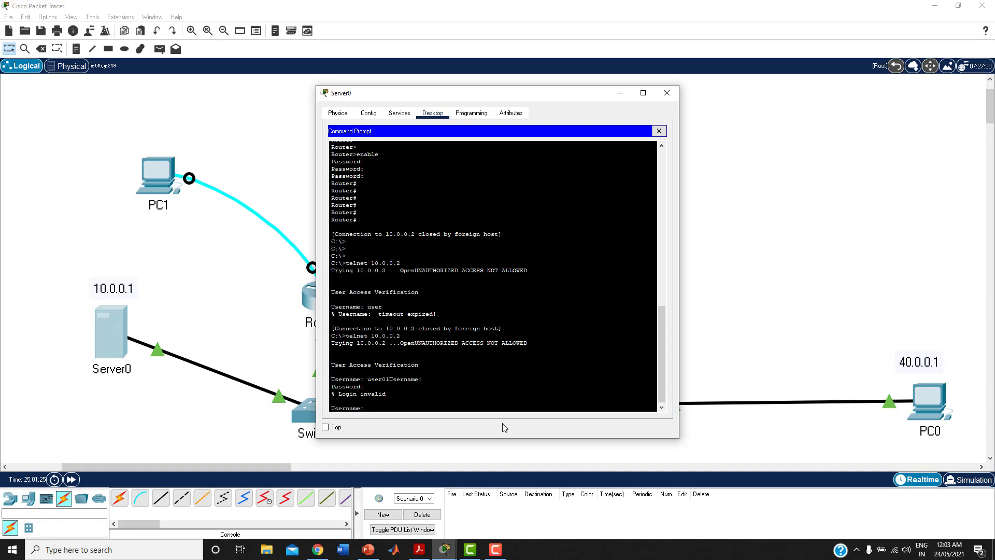
# Step: Abandon the Telnet login by submitting the remaining prompts without valid credentials and return to Server0's command prompt
pyautogui.press('Return')
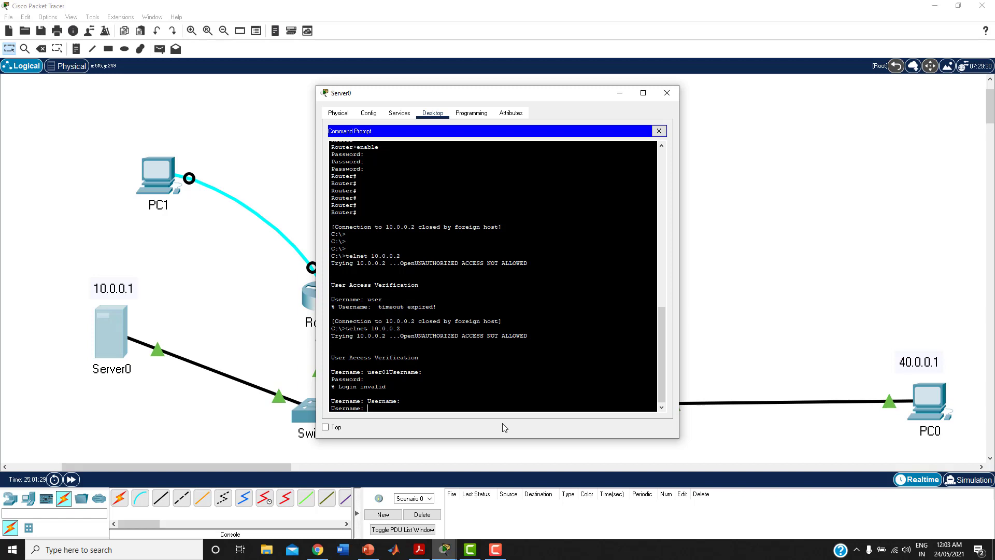
pyautogui.hotkey('ctrl', 'c')
pyautogui.press('Return')
pyautogui.press('Return')
pyautogui.press('Return')
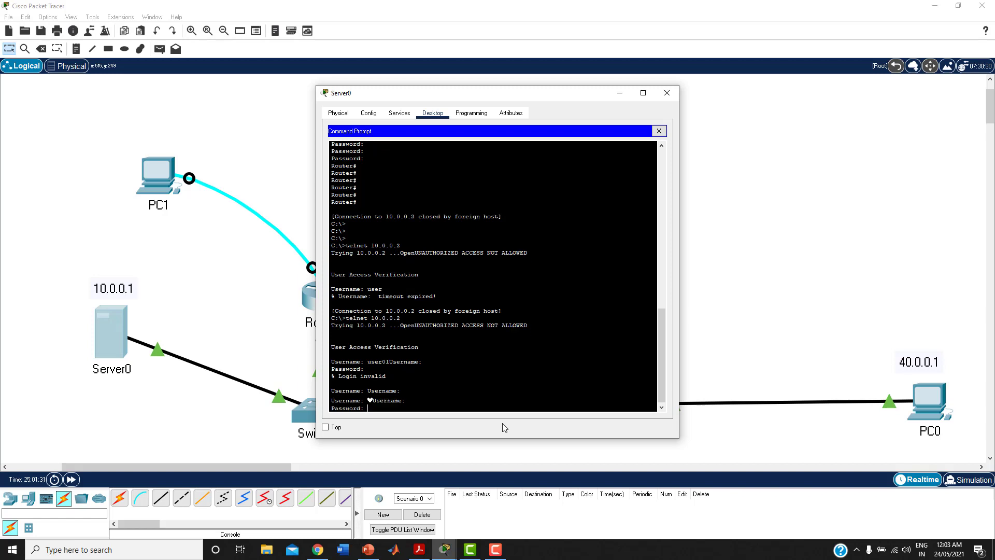
pyautogui.press('Return')
pyautogui.press('Return')
pyautogui.press('Return')
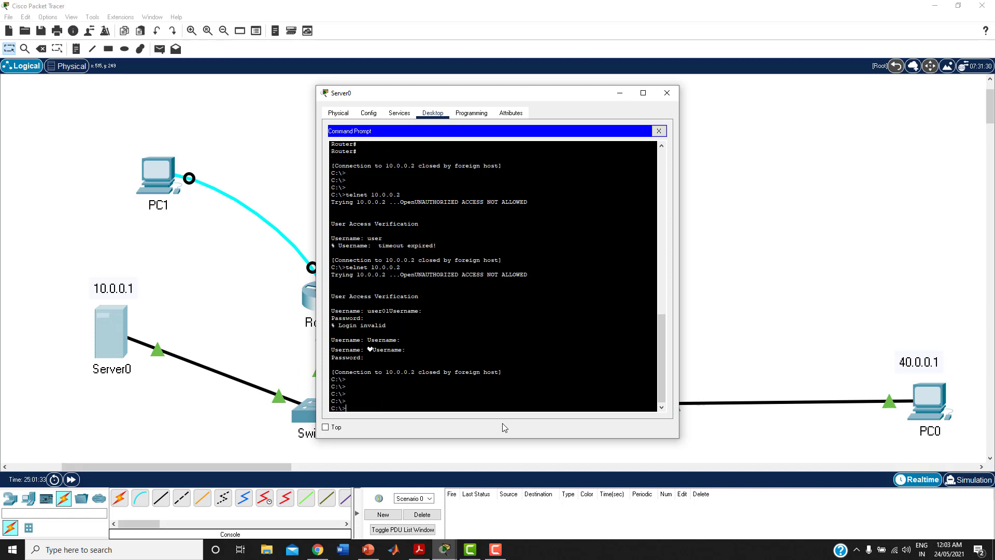
# Step: Telnet from Server0 to 10.0.0.2 again, log in as user01 with the account password, and bring up fresh router prompts
pyautogui.write('telnet 10.0.0.2')
pyautogui.press('Return')
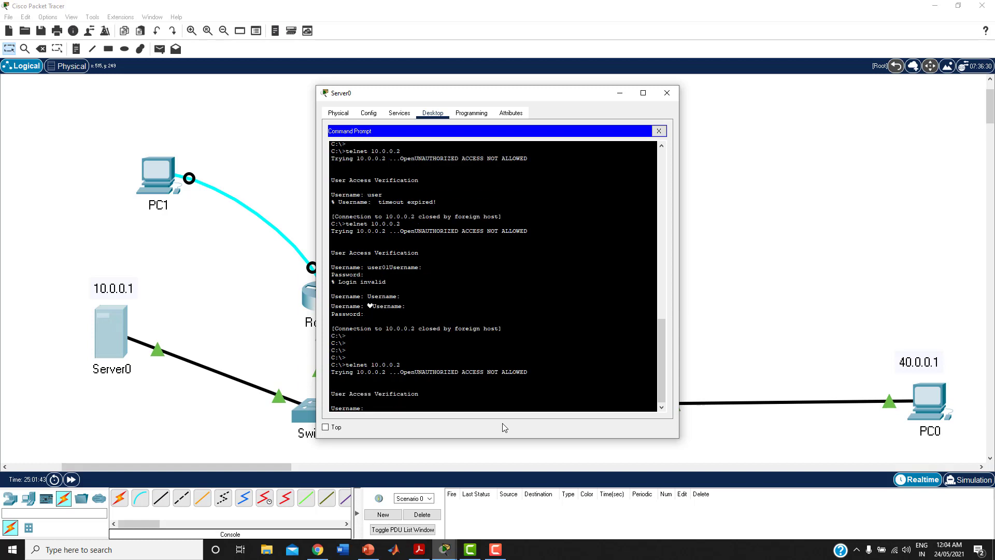
pyautogui.write('user')
pyautogui.write('01')
pyautogui.press('Return')
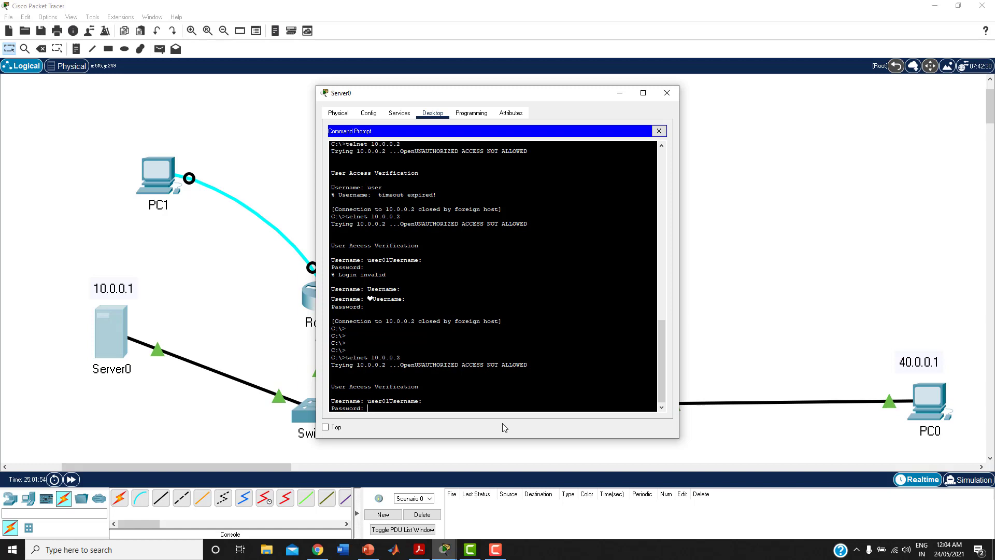
pyautogui.press('Return')
pyautogui.press('Return')
pyautogui.press('Return')
pyautogui.press('Return')
pyautogui.press('Return')
pyautogui.press('Return')
pyautogui.press('Return')
pyautogui.press('Return')
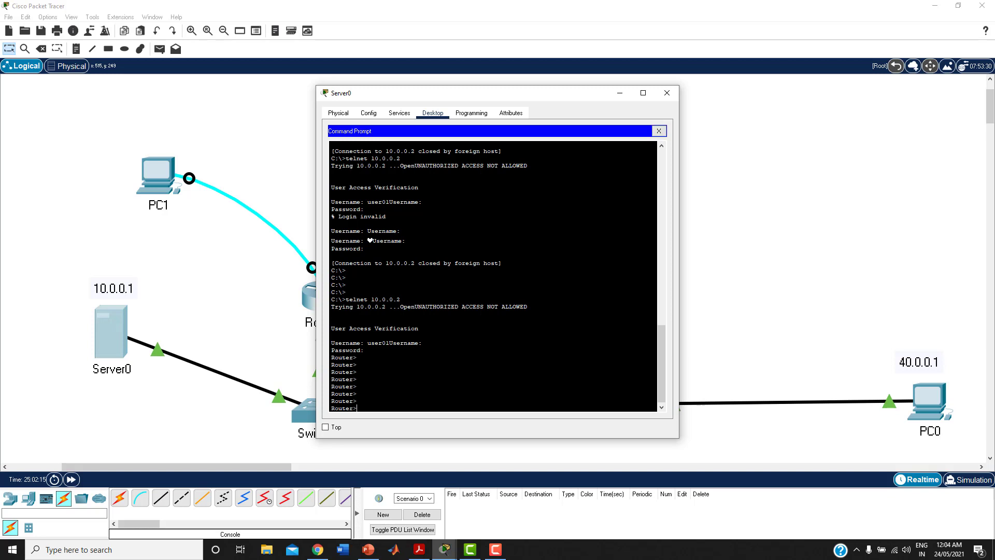
# Step: End the Telnet session to Router0 with exit and close Server0's Command Prompt and window
pyautogui.write('xit')
pyautogui.press('Return')
pyautogui.press('Return')
pyautogui.press('Return')
pyautogui.press('Return')
pyautogui.press('Return')
pyautogui.press('Return')
pyautogui.press('Return')
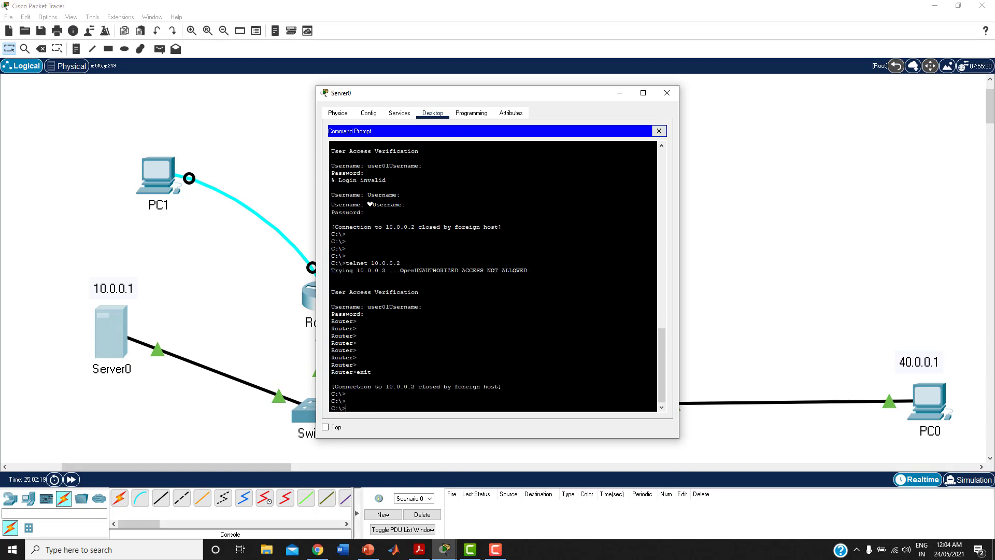
pyautogui.press('Return')
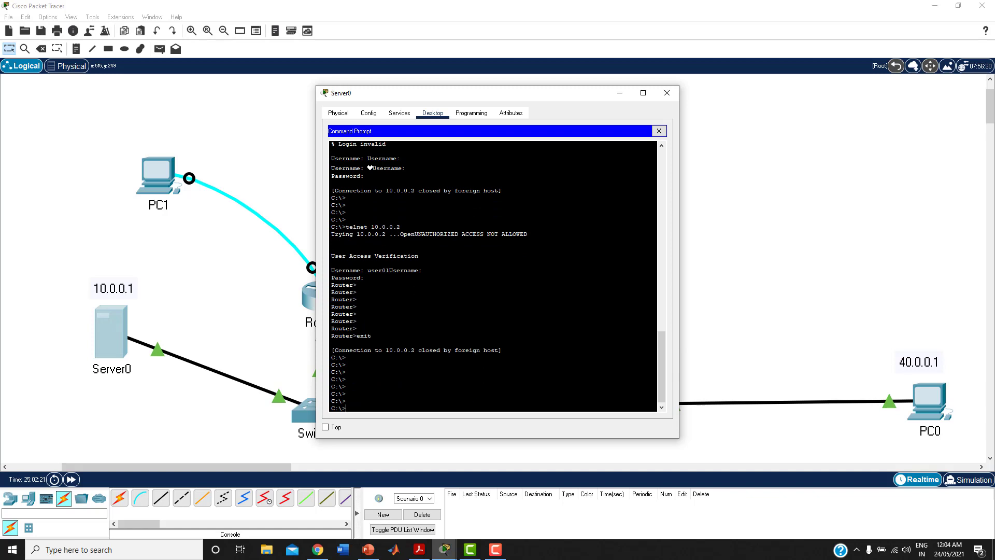
pyautogui.click(659, 130)
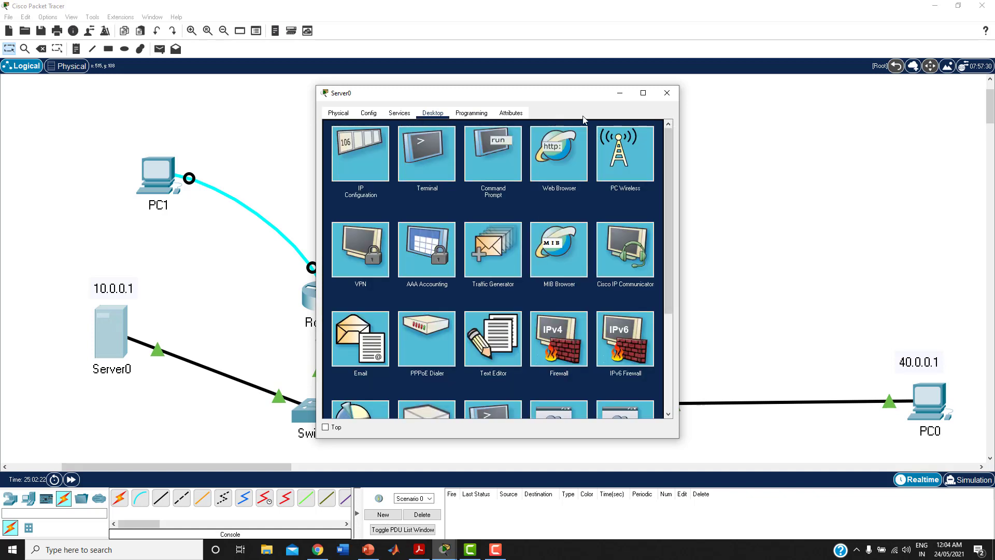
pyautogui.click(667, 93)
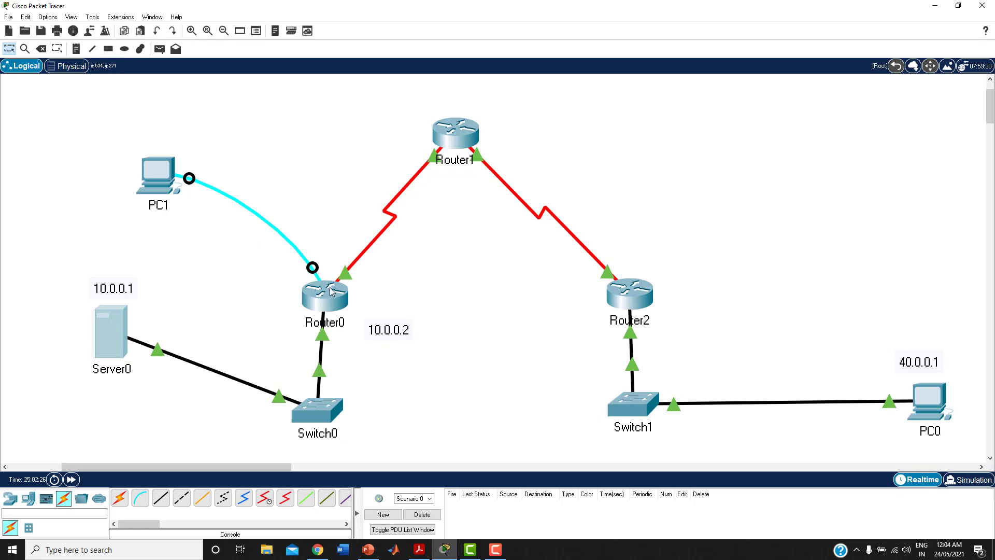
# Step: Log in to Router0's console from PC1's Terminal with default port settings, using username user02 and the account password
pyautogui.click(154, 173)
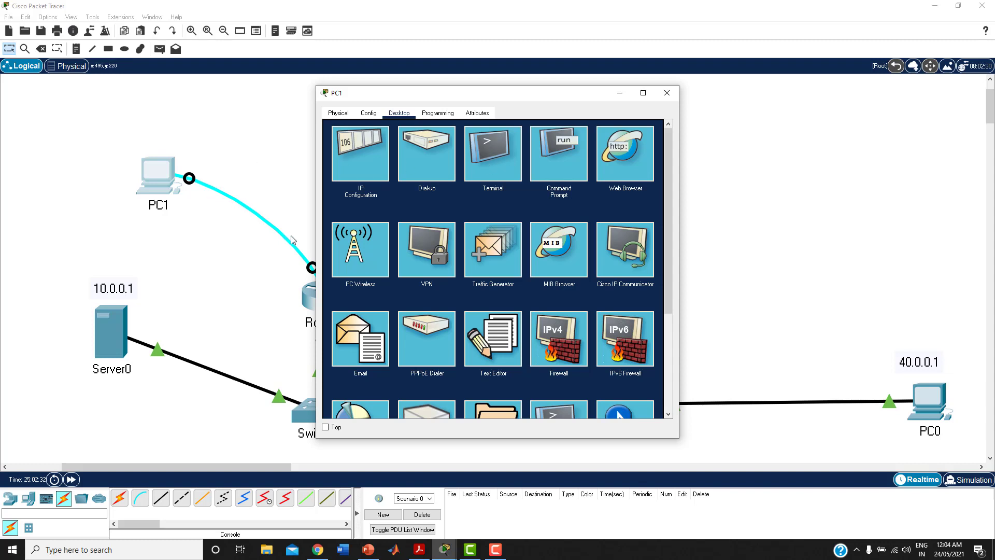
pyautogui.click(490, 157)
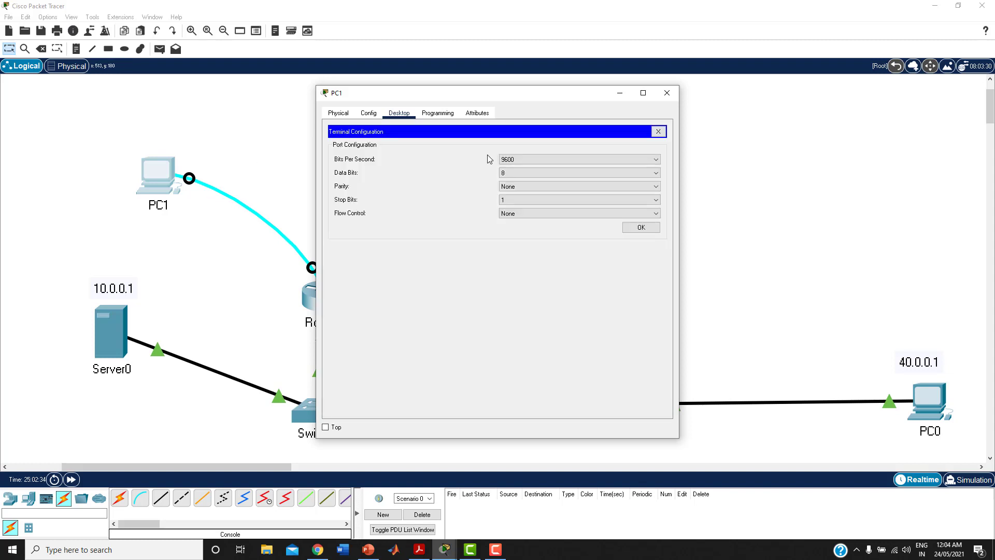
pyautogui.click(636, 229)
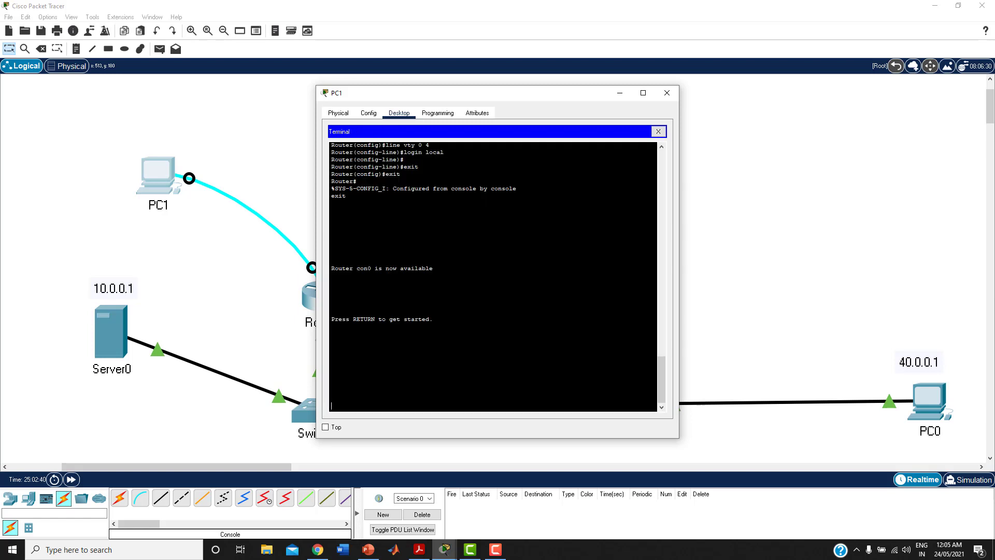
pyautogui.press('Return')
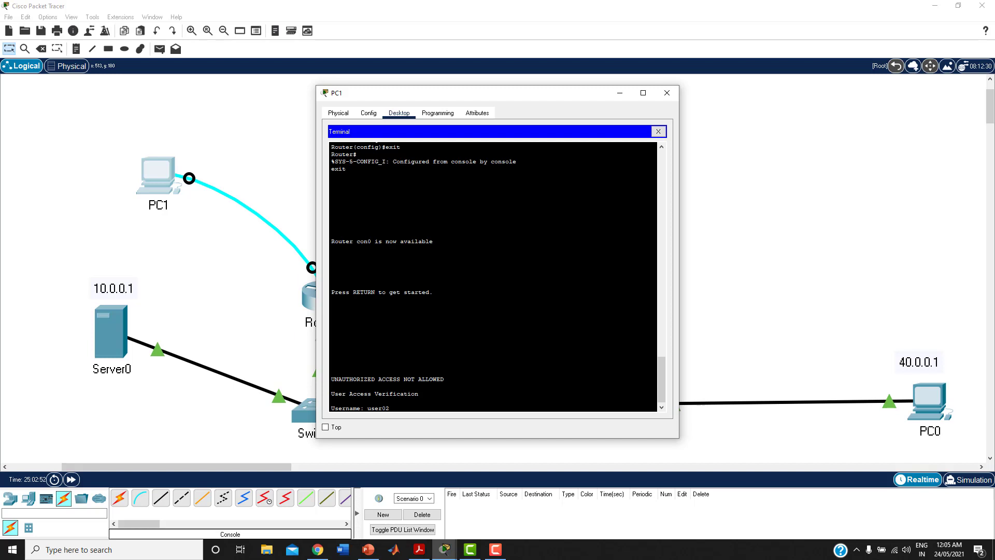
pyautogui.press('Return')
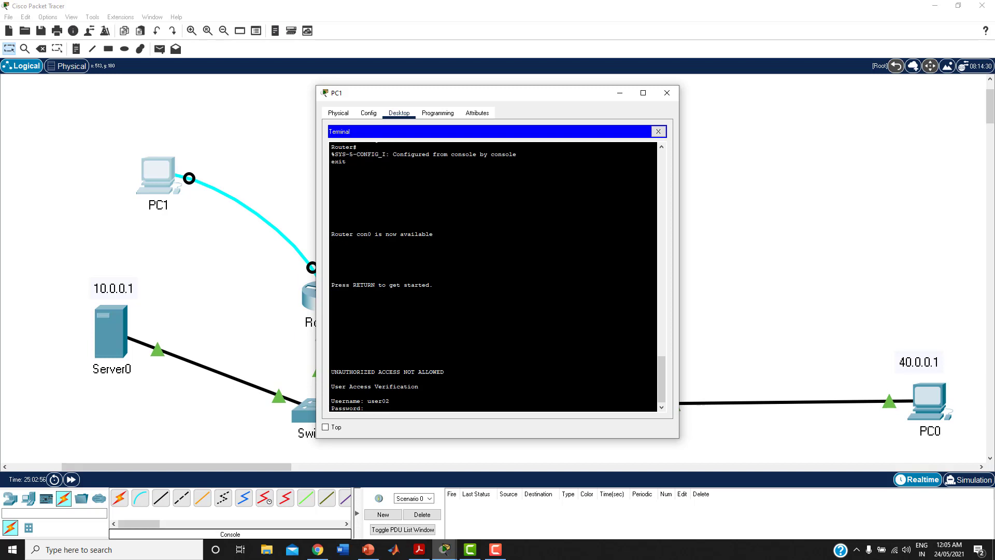
pyautogui.press('Return')
pyautogui.press('Return')
pyautogui.press('Return')
pyautogui.press('Return')
pyautogui.press('Return')
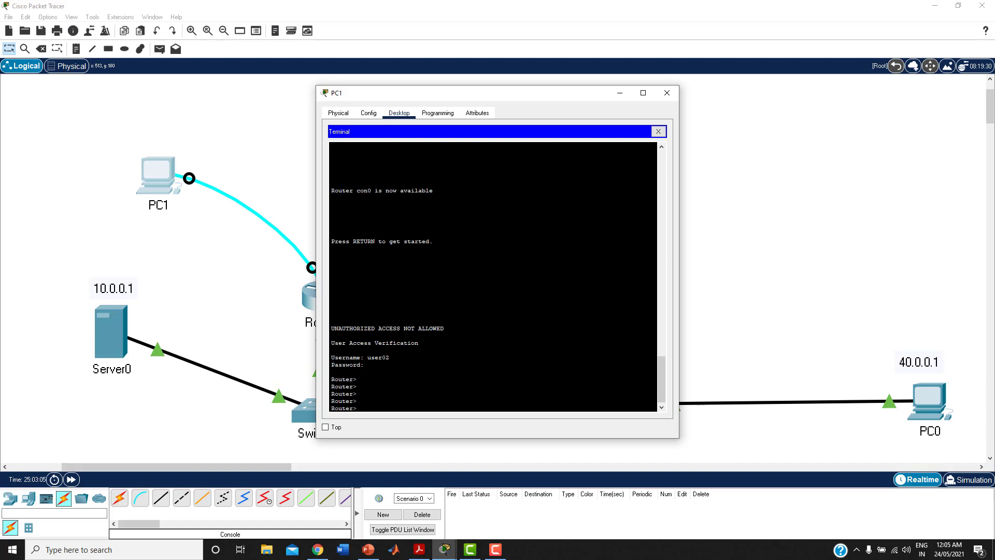
# Step: Close PC1's Terminal and window, and open Router0's command-line interface
pyautogui.click(658, 131)
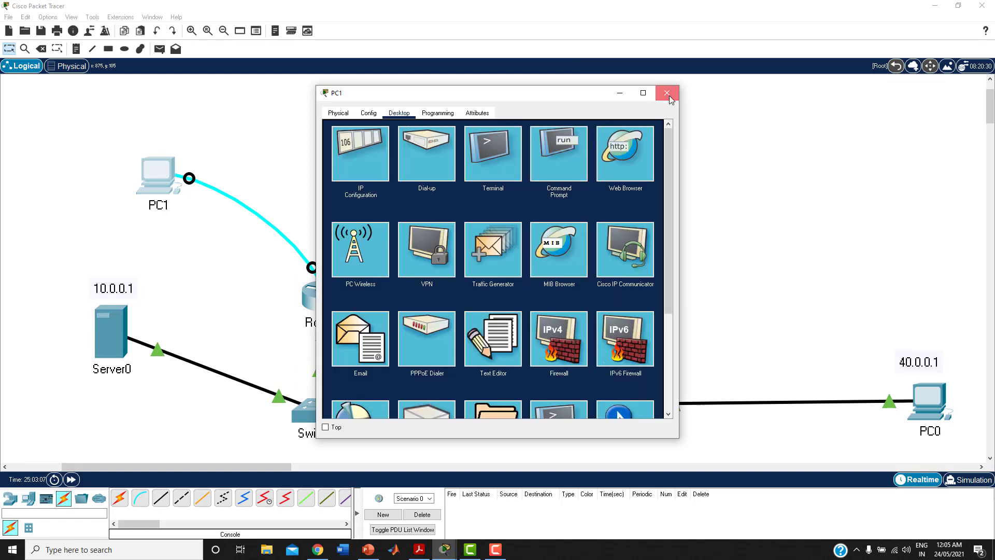
pyautogui.click(668, 93)
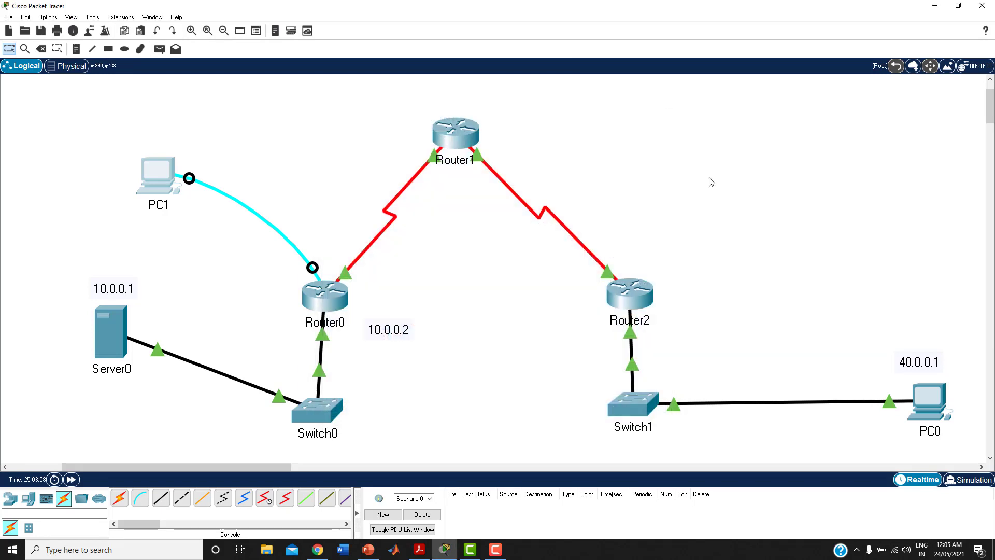
pyautogui.click(328, 303)
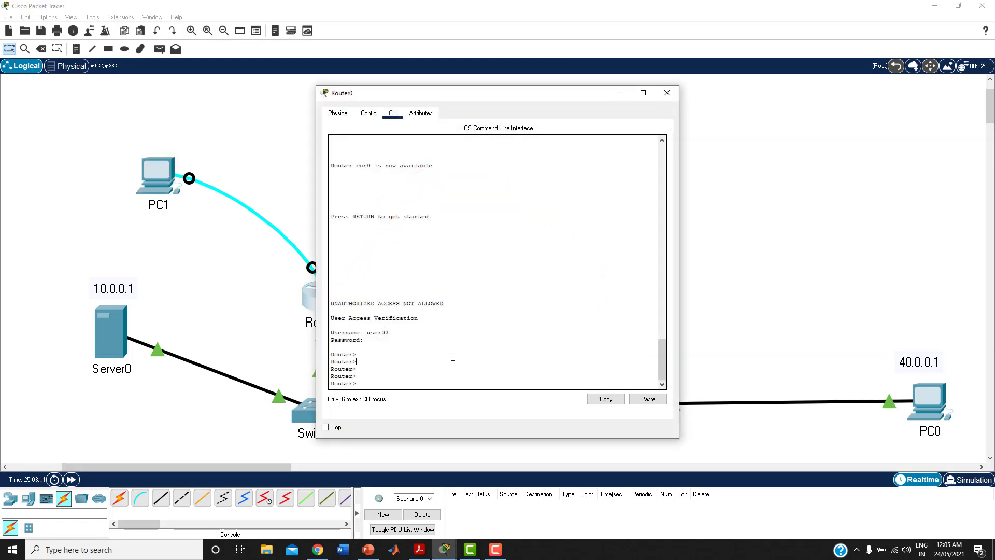
# Step: Enter privileged EXEC mode on Router0 with en and the enable password, and bring up fresh privileged prompts
pyautogui.press('Return')
pyautogui.press('Return')
pyautogui.press('Return')
pyautogui.press('Return')
pyautogui.press('Return')
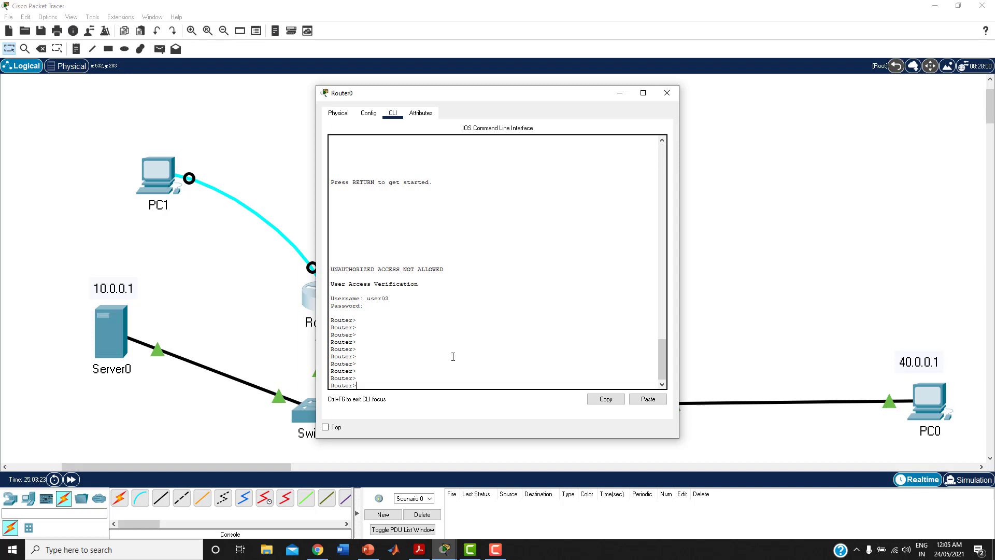
pyautogui.write('en')
pyautogui.press('Return')
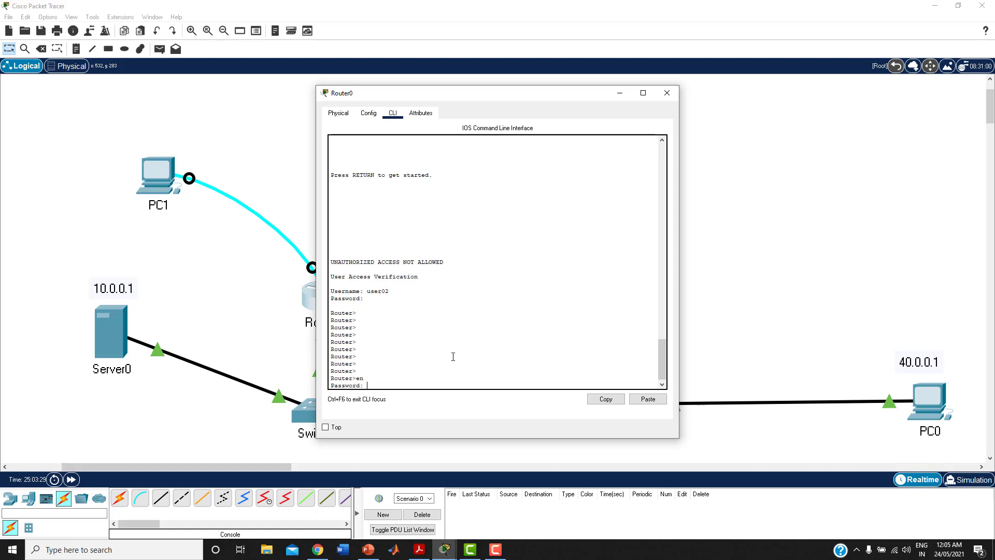
pyautogui.press('Return')
pyautogui.press('Return')
pyautogui.press('Return')
pyautogui.press('Return')
pyautogui.press('Return')
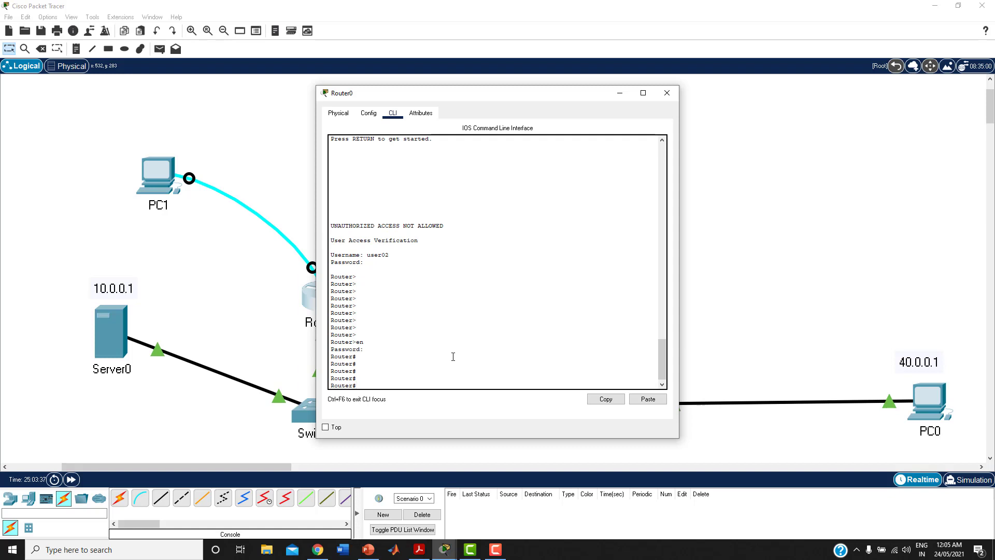
# Step: Save Router0's configuration with copy running-config startup-config, accepting the default destination filename startup-config
pyautogui.write('copy running-config st')
pyautogui.write('artup-config')
pyautogui.press('Return')
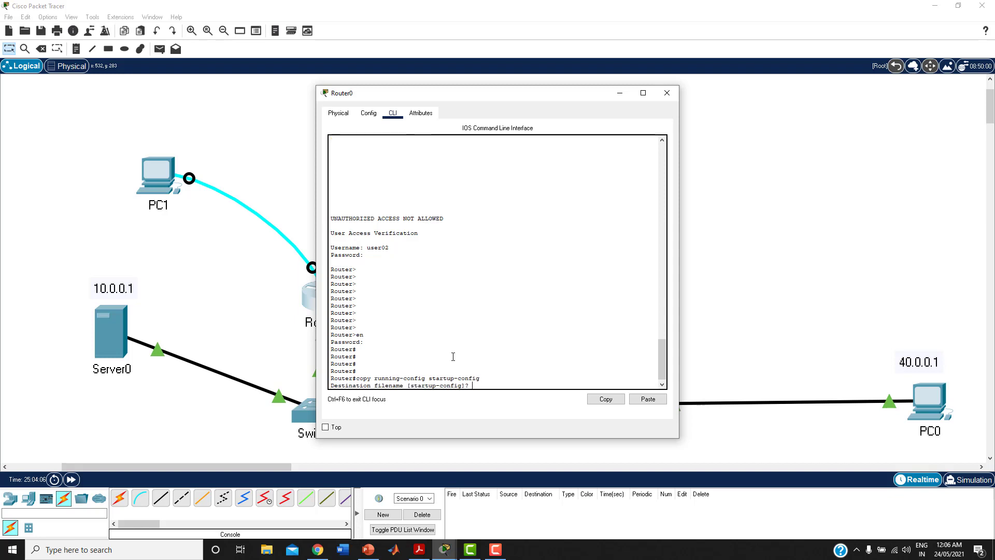
pyautogui.press('Return')
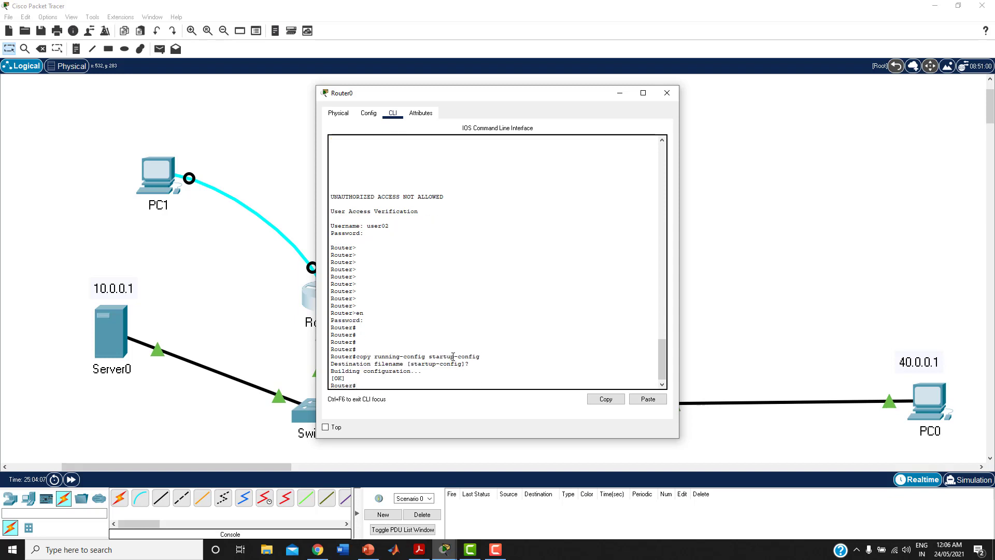
pyautogui.press('Return')
pyautogui.press('Return')
pyautogui.press('Return')
pyautogui.press('Return')
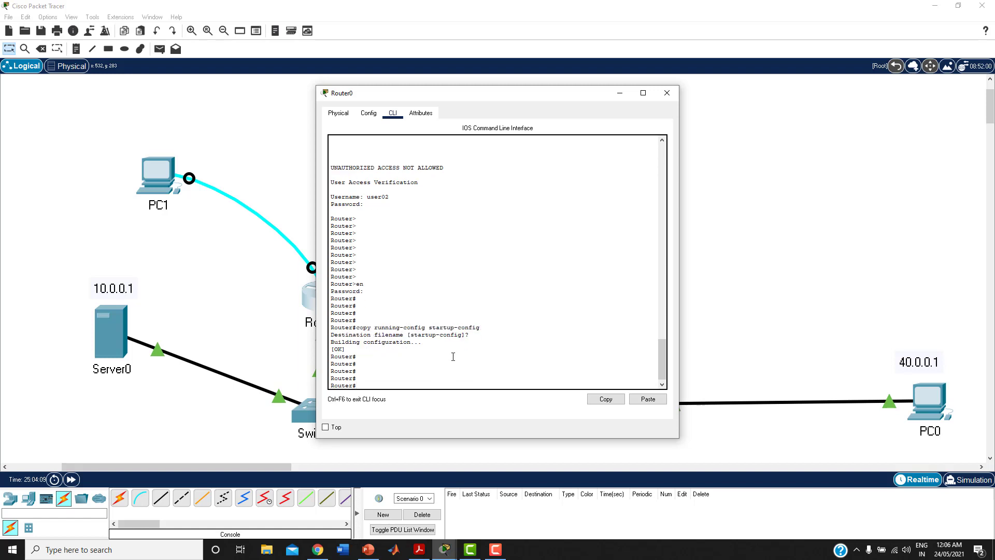